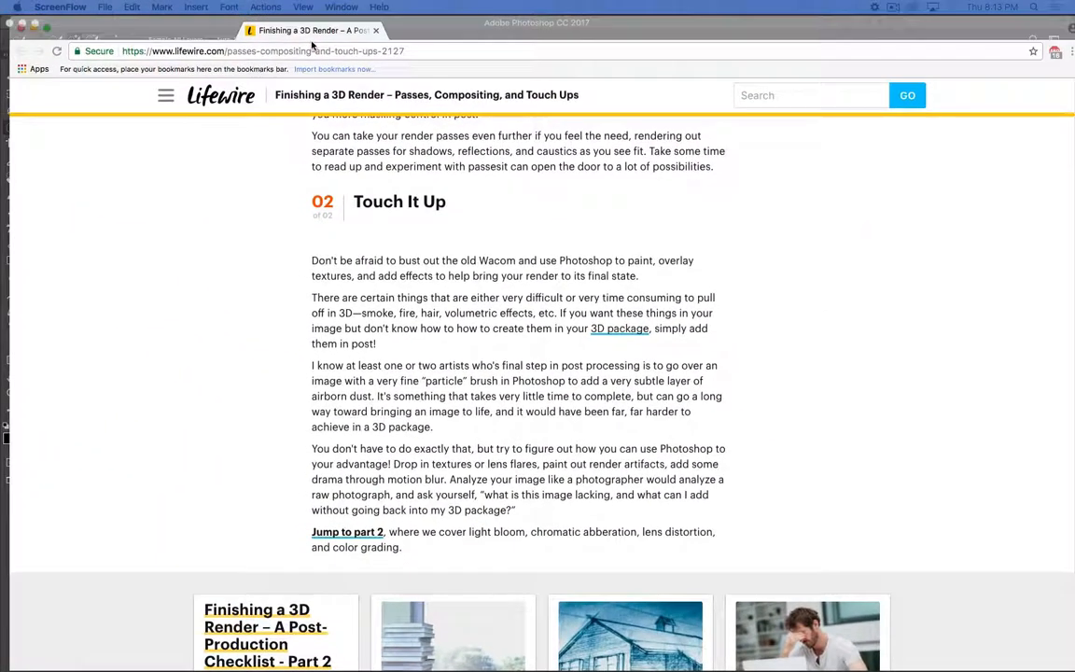
- Read the Lifewire article from its introduction through the Render Additional Passes section on ambient occlusion
{"action": "scroll", "coordinate": [307, 410], "scroll_direction": "down", "scroll_amount": 6}
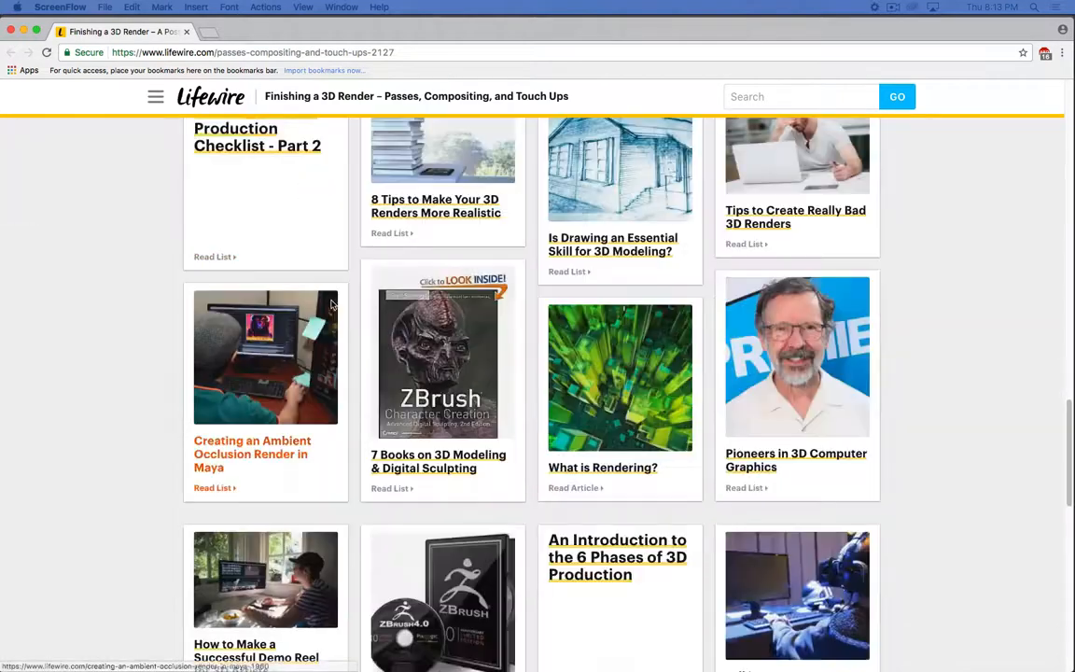
{"action": "scroll", "coordinate": [322, 318], "scroll_direction": "up", "scroll_amount": 20}
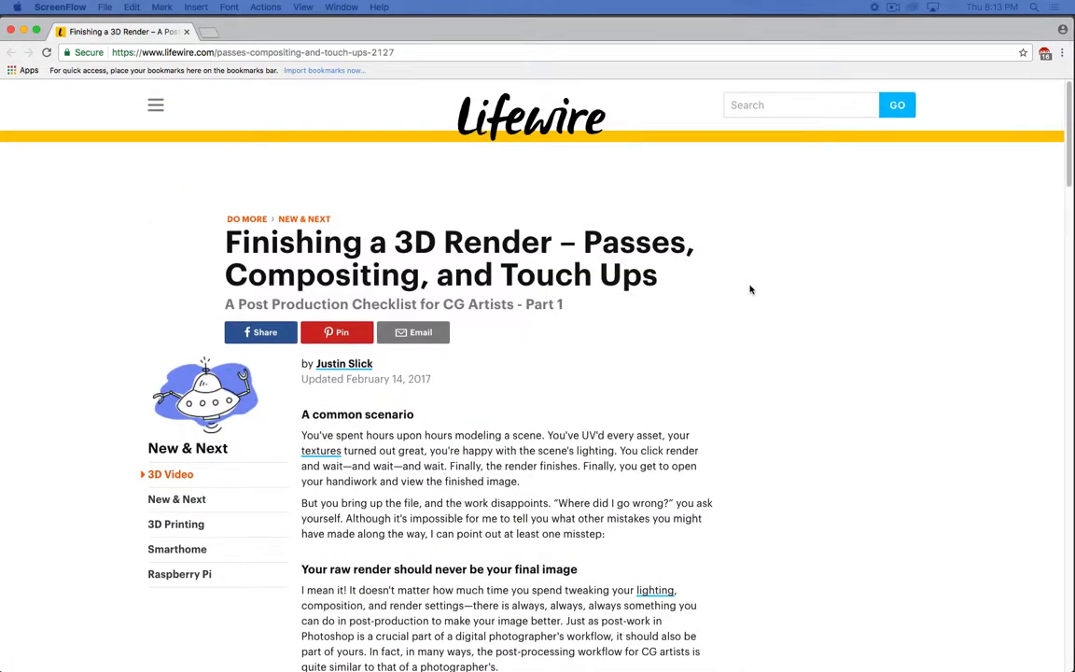
{"action": "scroll", "coordinate": [758, 425], "scroll_direction": "down", "scroll_amount": 5}
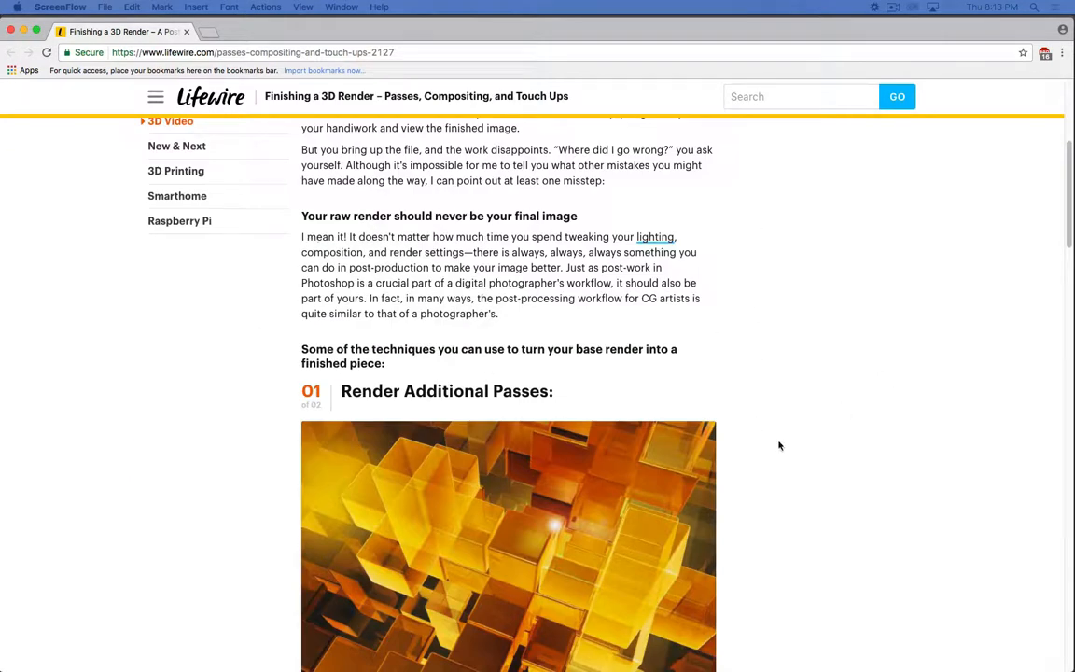
{"action": "scroll", "coordinate": [803, 453], "scroll_direction": "down", "scroll_amount": 1}
{"action": "scroll", "coordinate": [810, 457], "scroll_direction": "down", "scroll_amount": 5}
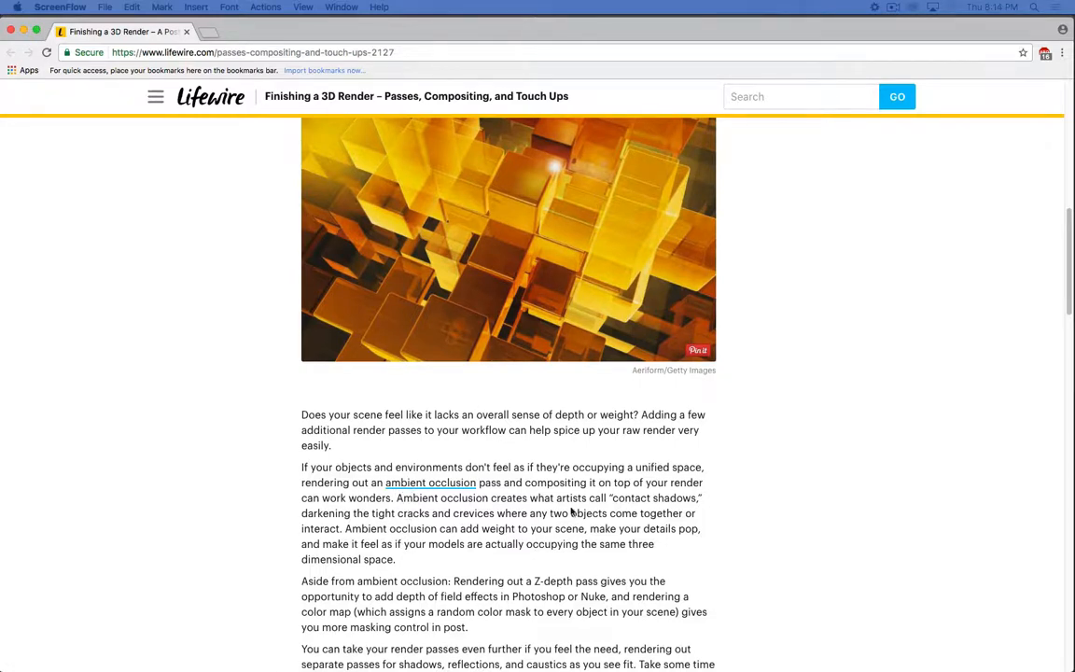
- Launch Maya and check which renderers the render settings offer, closing the settings without changing the renderer
{"action": "mouse_move", "coordinate": [779, 664]}
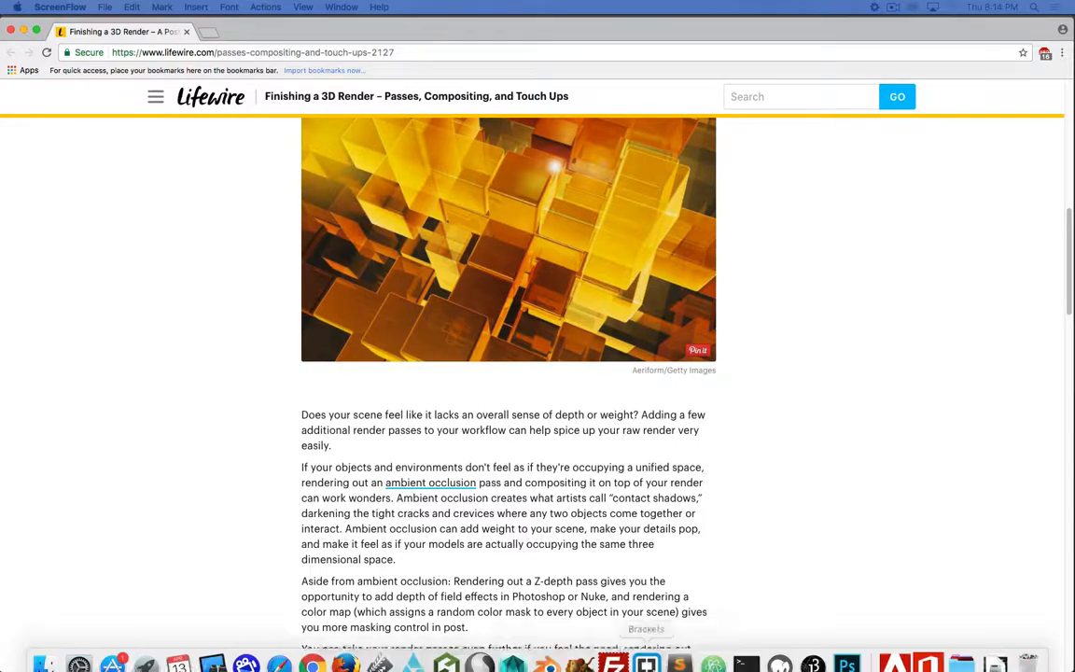
{"action": "left_click", "coordinate": [526, 643]}
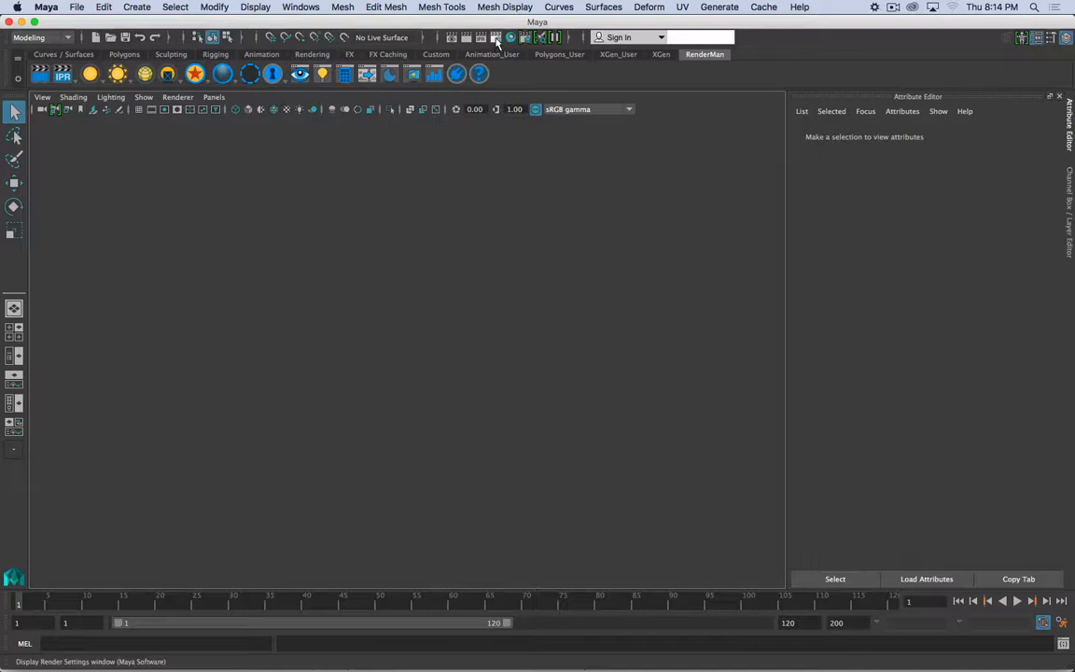
{"action": "left_click", "coordinate": [495, 38]}
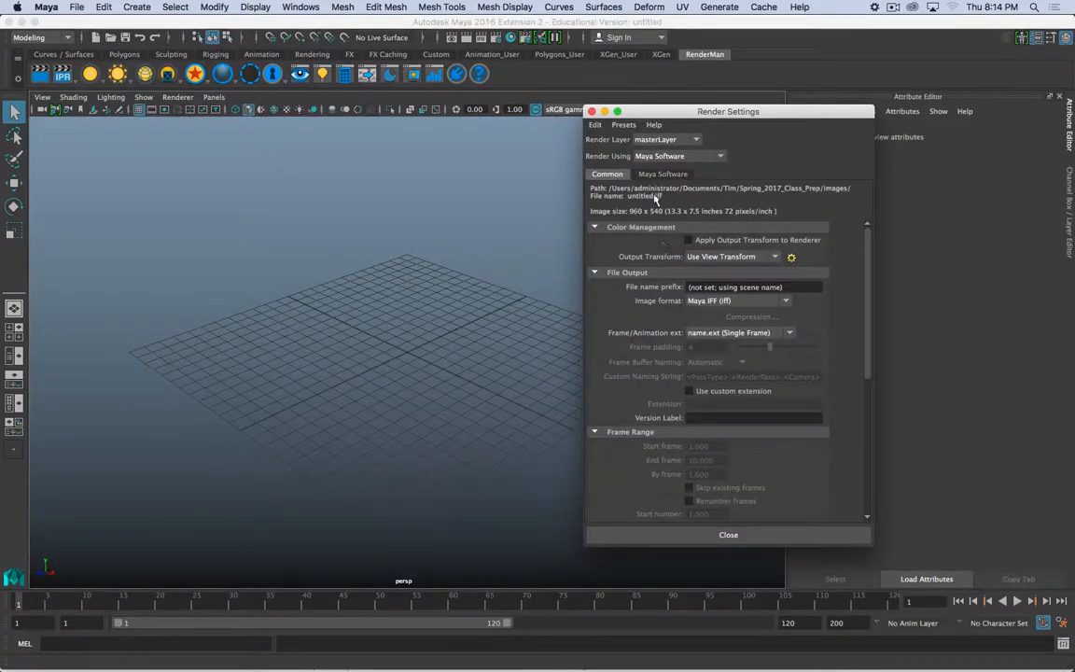
{"action": "left_click", "coordinate": [717, 159]}
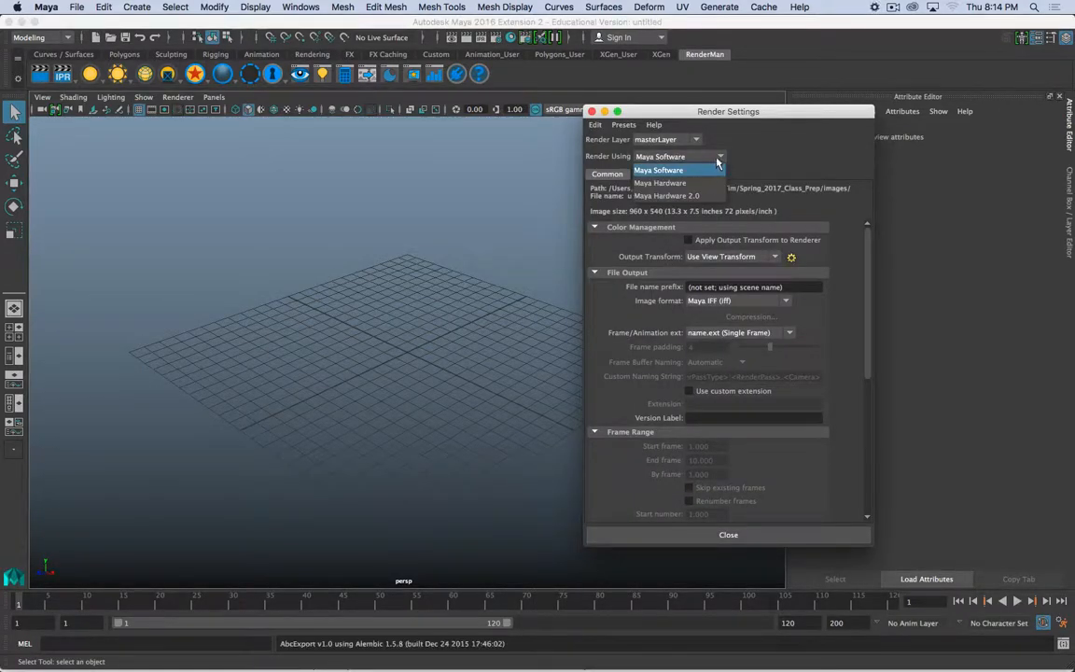
{"action": "left_click_drag", "start_coordinate": [729, 112], "coordinate": [461, 107]}
{"action": "mouse_move", "coordinate": [611, 653]}
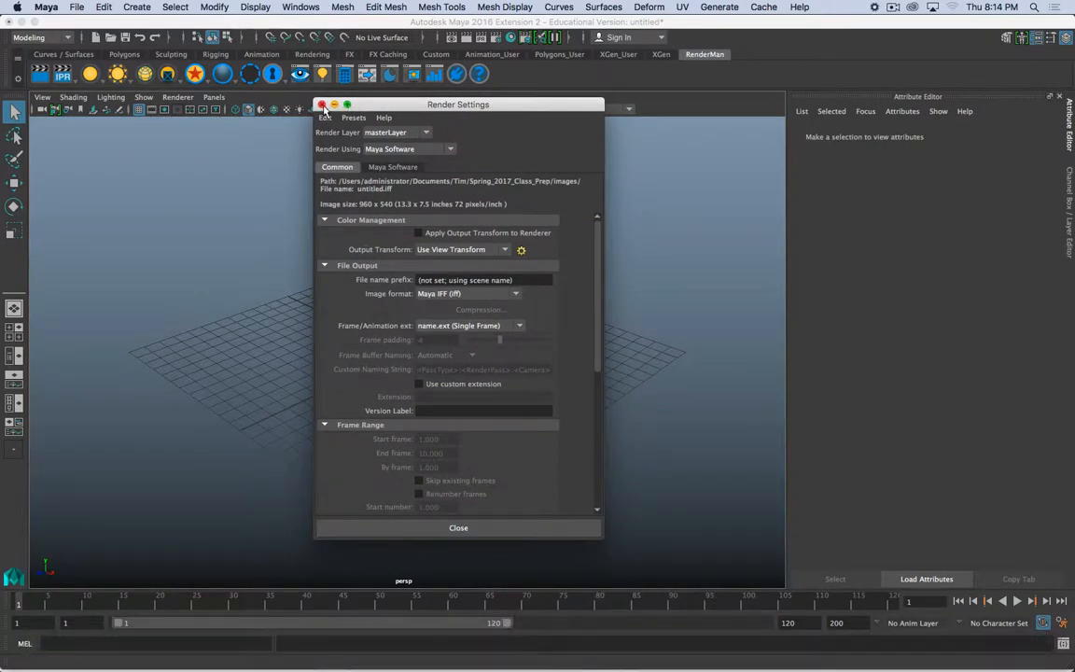
{"action": "left_click", "coordinate": [323, 105]}
- Load the RenderMan_for_Maya.bundle plug-in in the Plug-in Manager and close the manager
{"action": "left_click", "coordinate": [256, 6]}
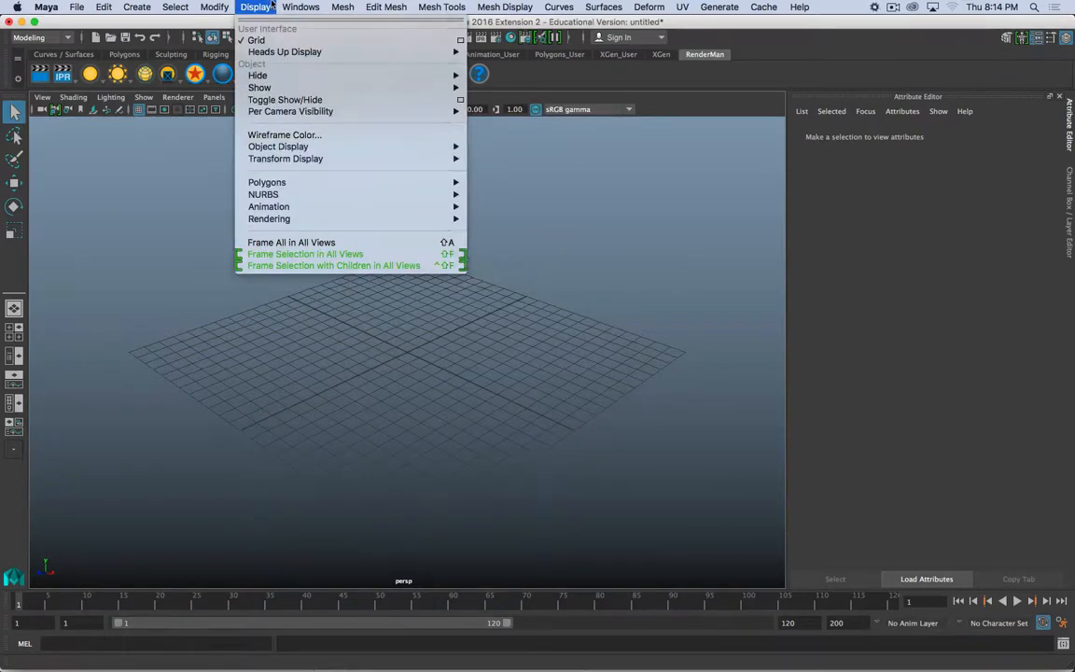
{"action": "mouse_move", "coordinate": [300, 7]}
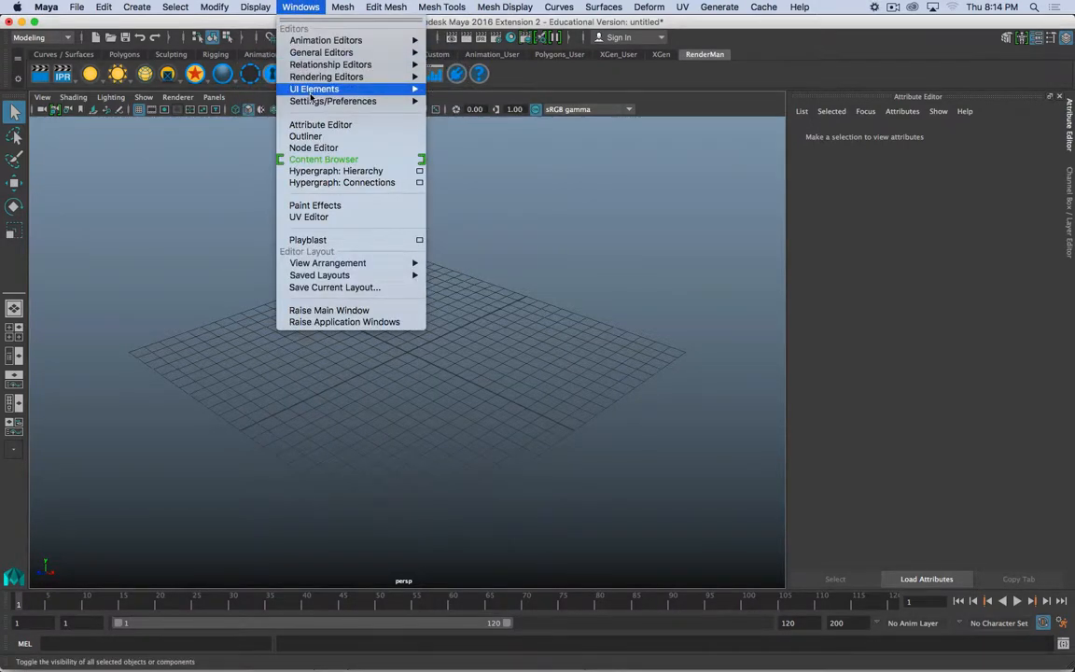
{"action": "mouse_move", "coordinate": [322, 101]}
{"action": "left_click", "coordinate": [455, 214]}
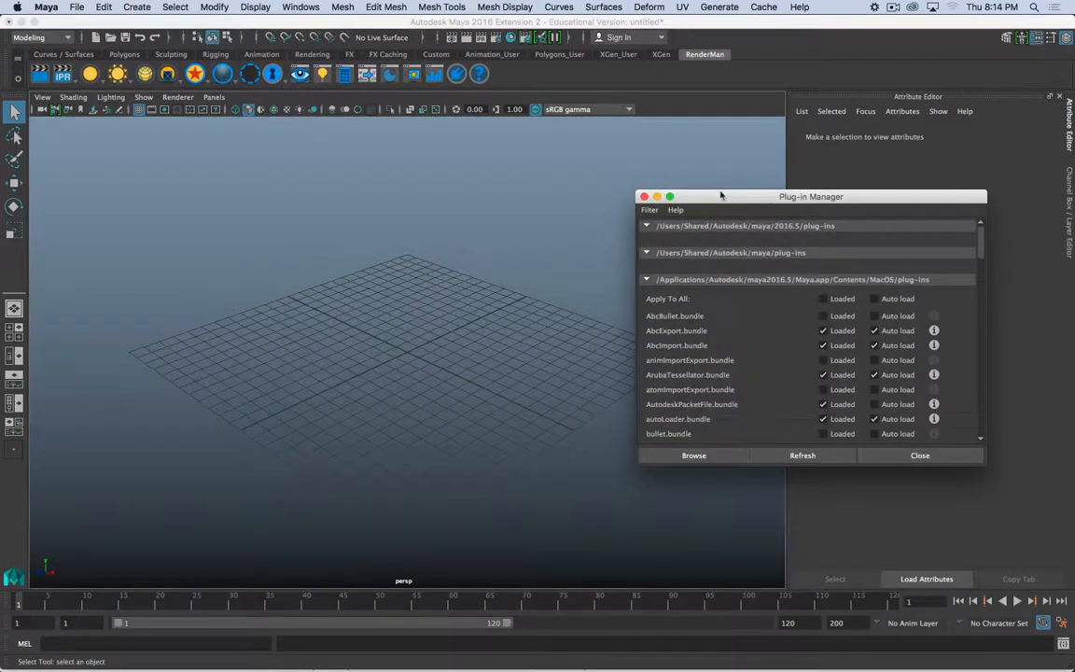
{"action": "left_click_drag", "start_coordinate": [720, 196], "coordinate": [458, 138]}
{"action": "scroll", "coordinate": [510, 278], "scroll_direction": "down", "scroll_amount": 10}
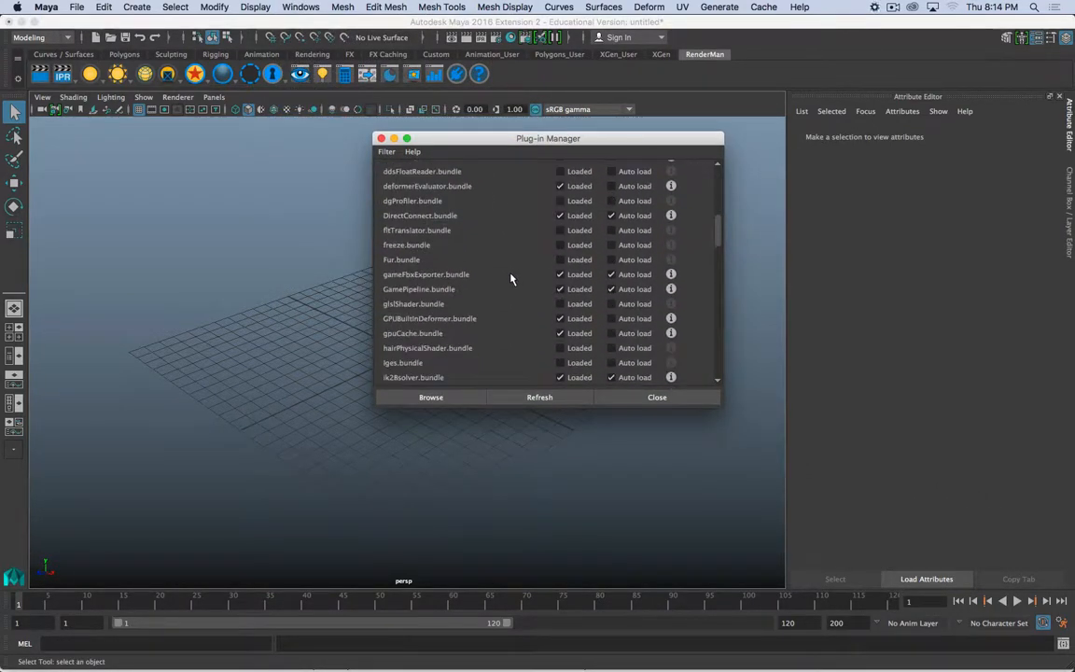
{"action": "scroll", "coordinate": [510, 278], "scroll_direction": "down", "scroll_amount": 15}
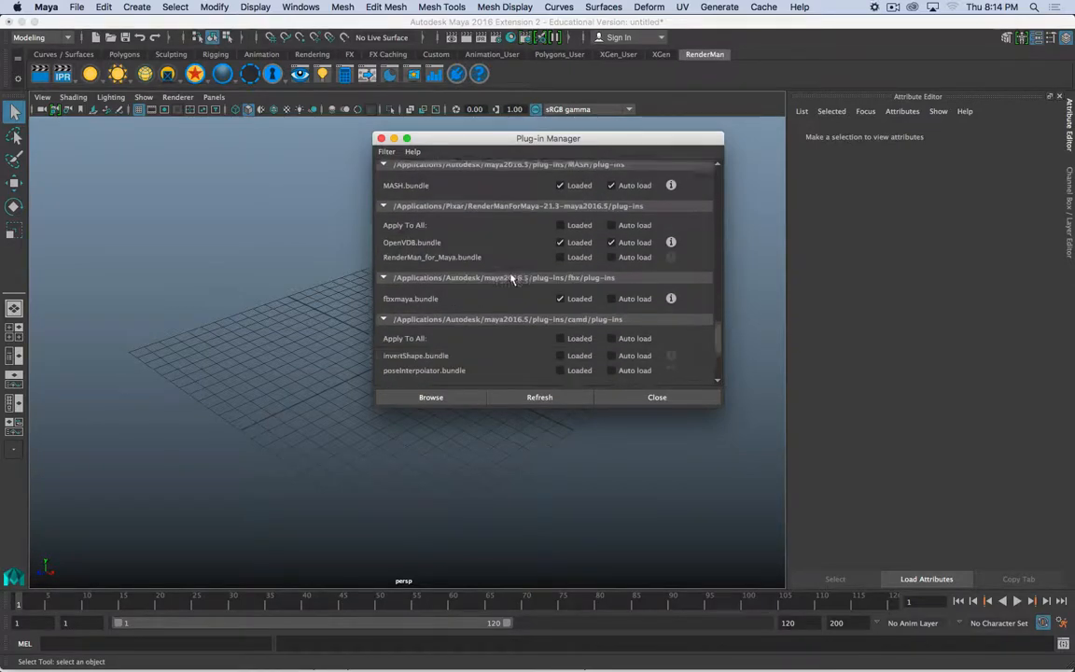
{"action": "scroll", "coordinate": [510, 278], "scroll_direction": "down", "scroll_amount": 5}
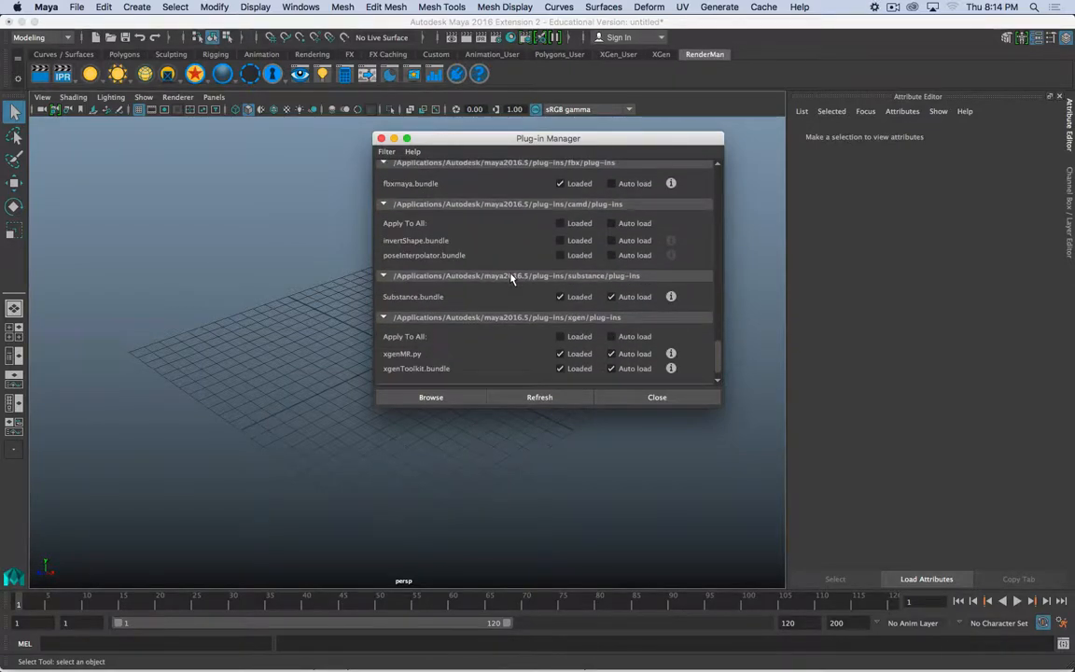
{"action": "scroll", "coordinate": [510, 278], "scroll_direction": "down", "scroll_amount": 2}
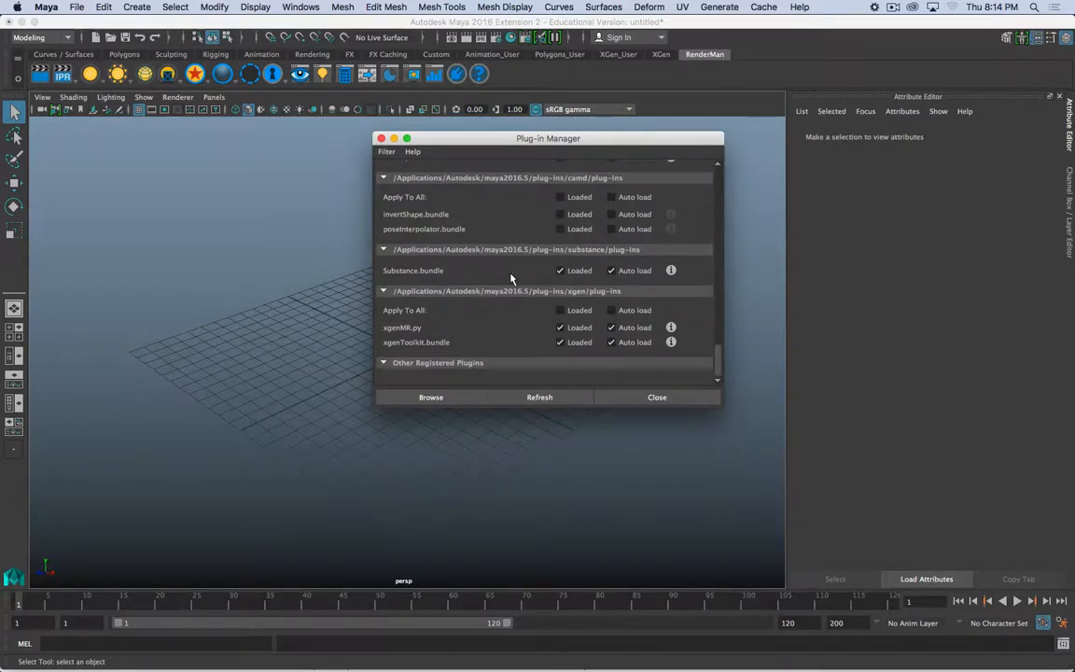
{"action": "scroll", "coordinate": [511, 278], "scroll_direction": "up", "scroll_amount": 3}
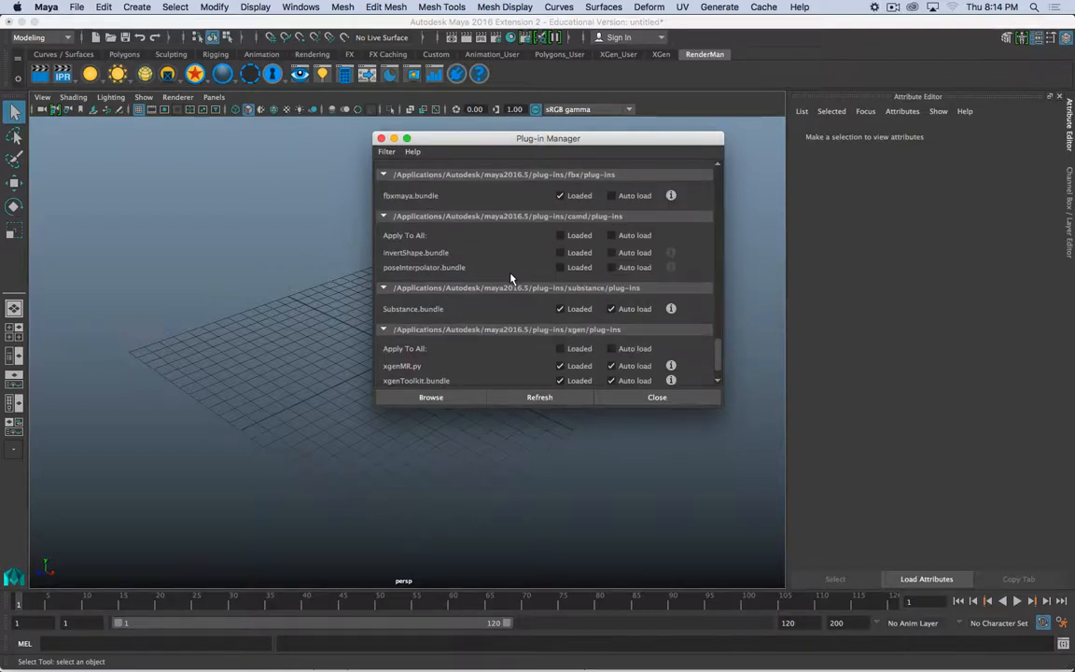
{"action": "scroll", "coordinate": [510, 278], "scroll_direction": "up", "scroll_amount": 3}
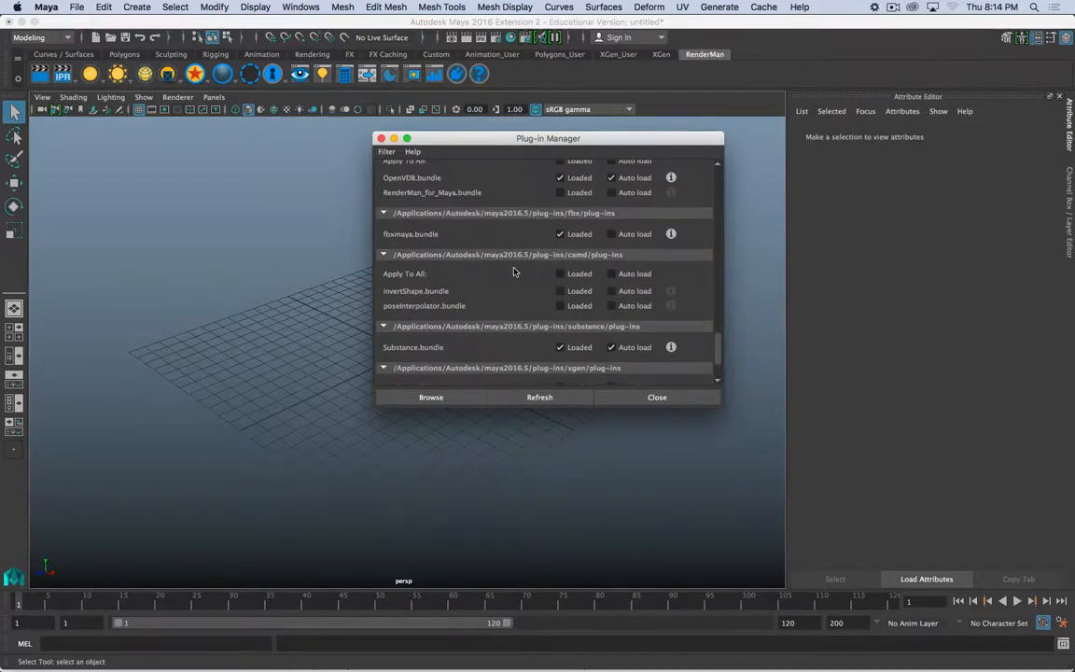
{"action": "left_click", "coordinate": [560, 192]}
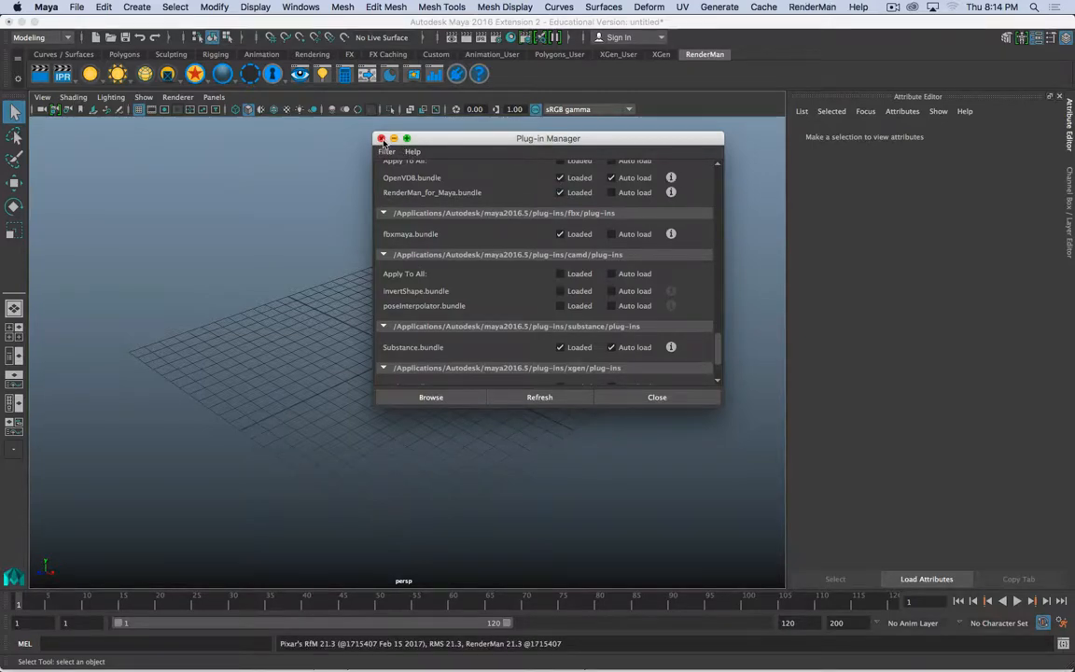
{"action": "left_click", "coordinate": [380, 138]}
- Set the RenderMan integrator to Occlusion in the sampling section of the render settings
{"action": "left_click", "coordinate": [497, 39]}
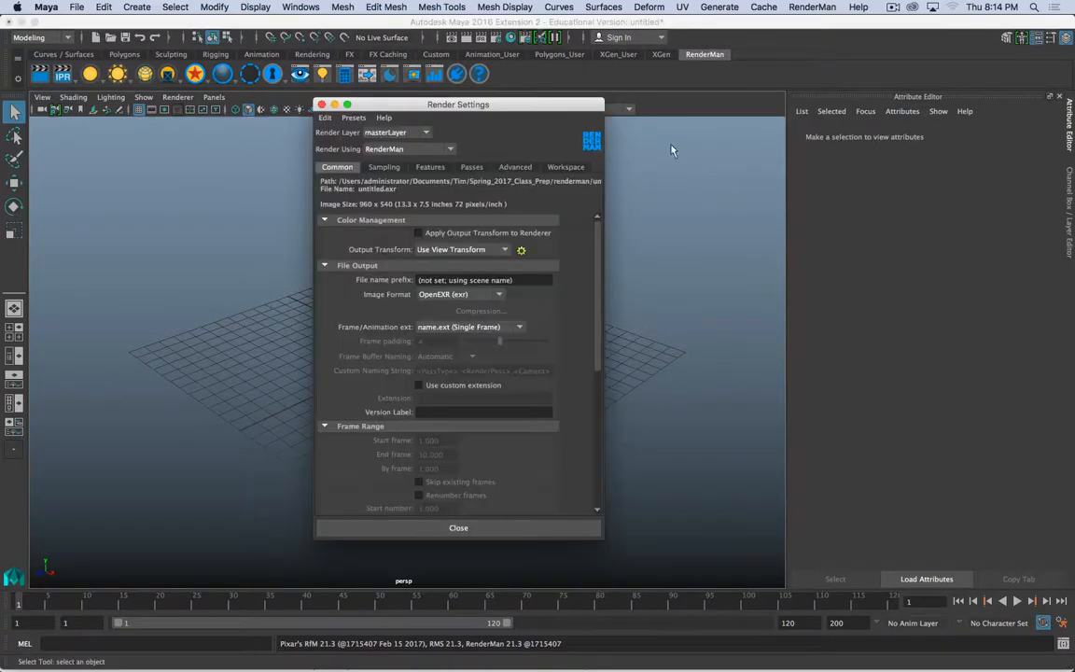
{"action": "left_click", "coordinate": [383, 166]}
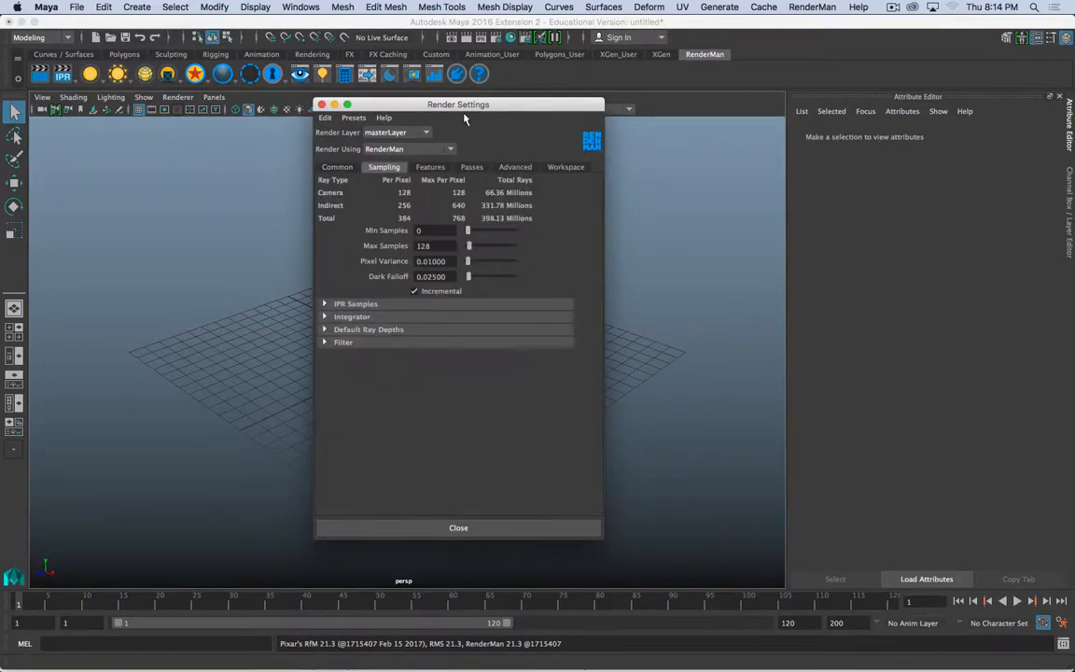
{"action": "left_click_drag", "start_coordinate": [420, 105], "coordinate": [662, 80]}
{"action": "left_click", "coordinate": [541, 298]}
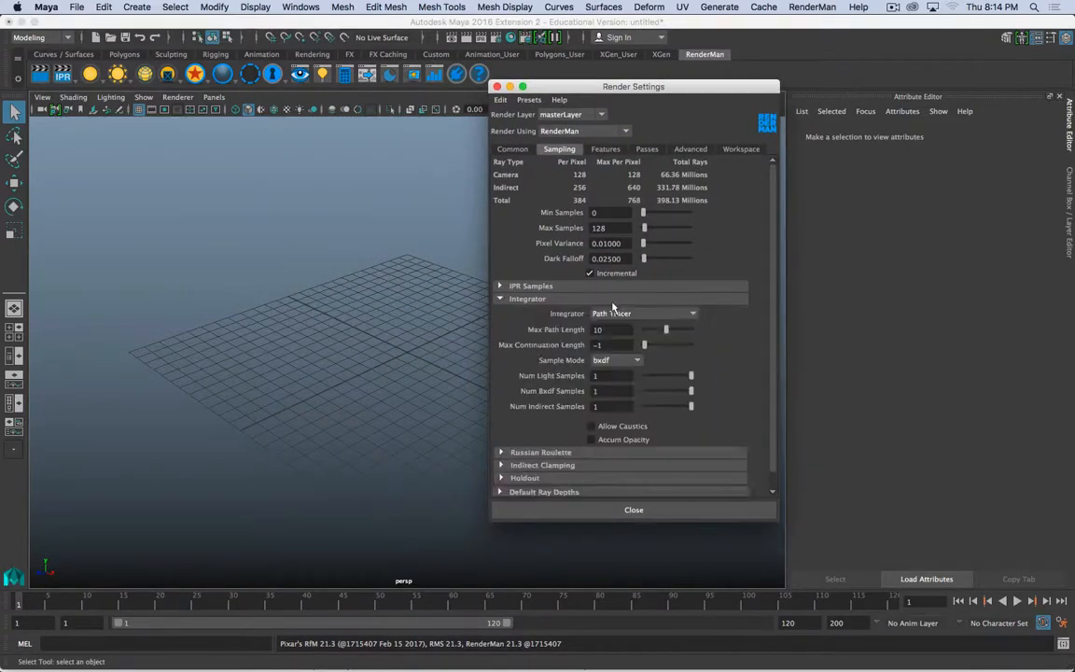
{"action": "left_click", "coordinate": [620, 315]}
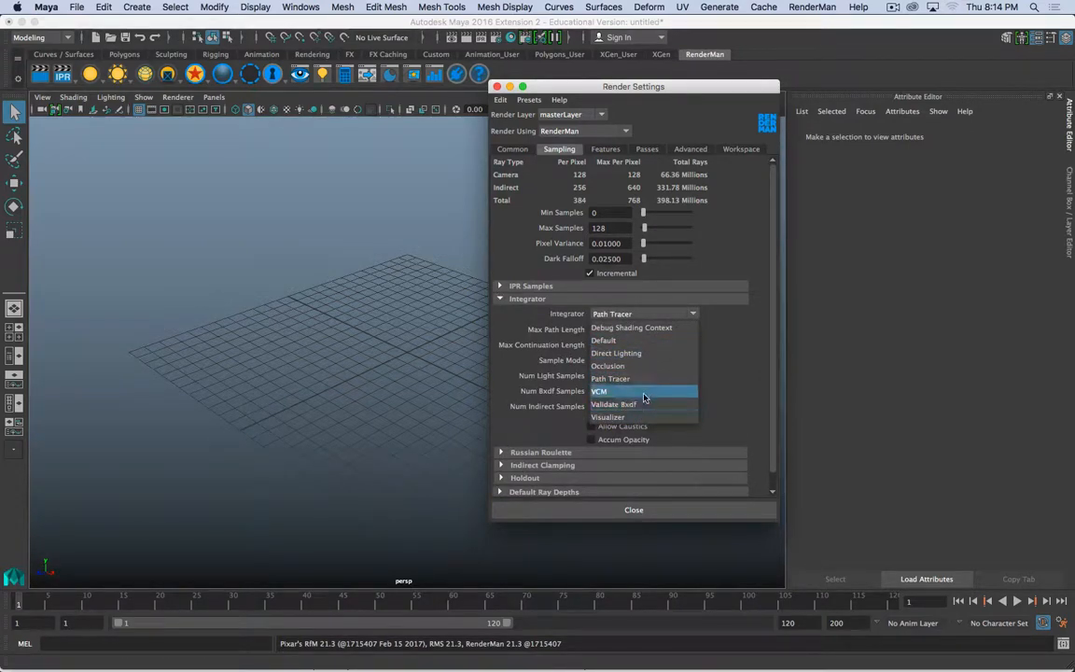
{"action": "left_click", "coordinate": [641, 368]}
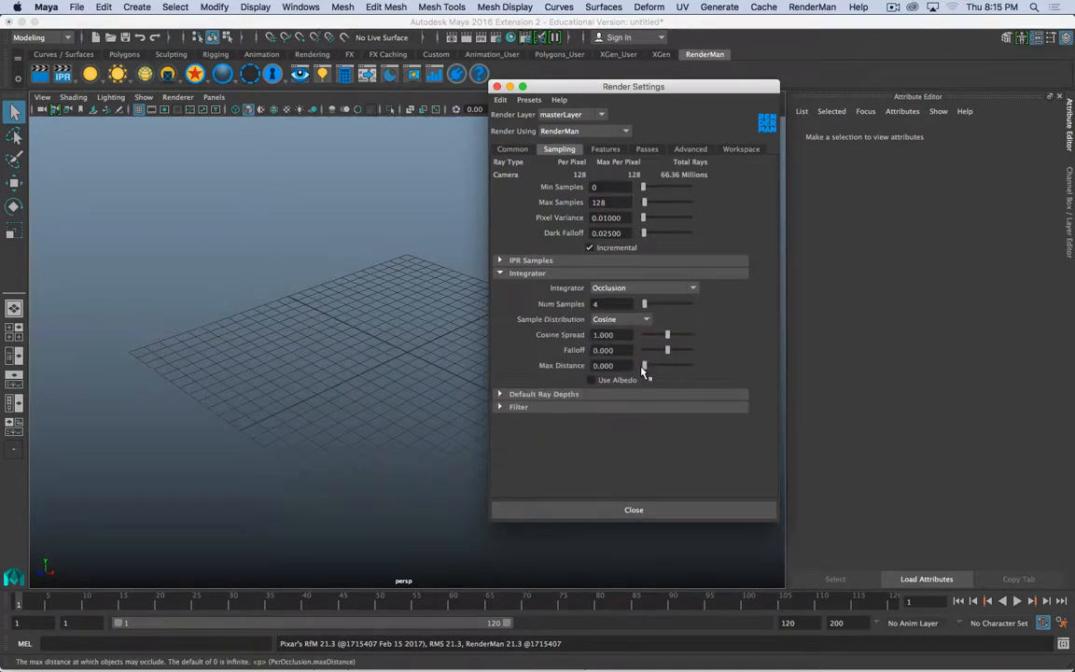
- Switch the RenderMan integrator back to Path Tracer and close the render settings
{"action": "left_click", "coordinate": [694, 292]}
{"action": "left_click", "coordinate": [661, 341]}
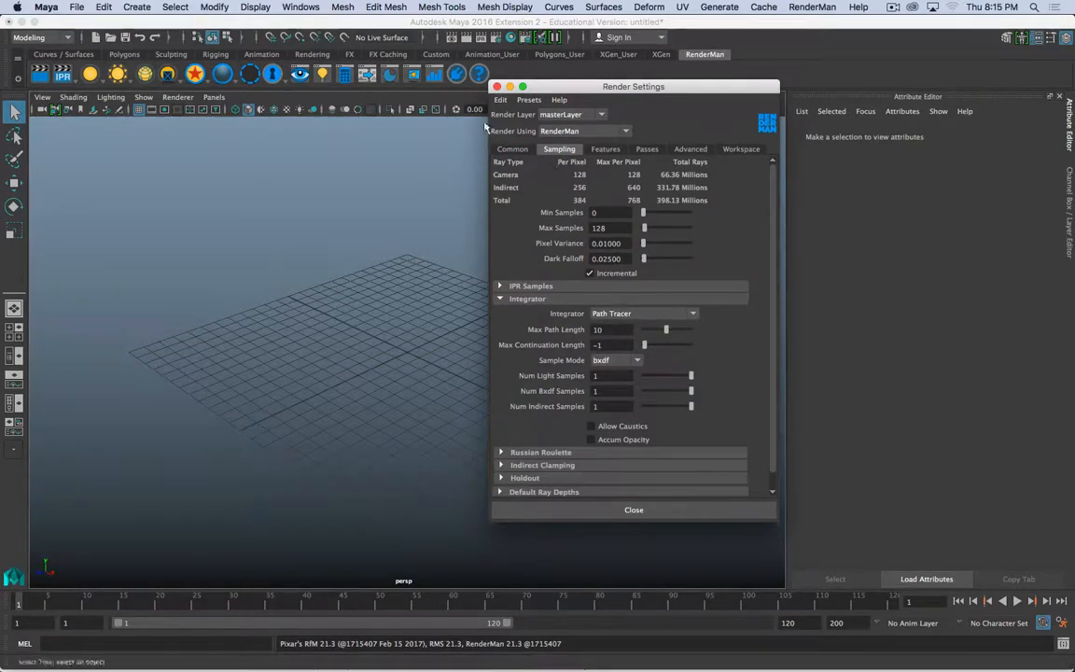
{"action": "left_click", "coordinate": [497, 85]}
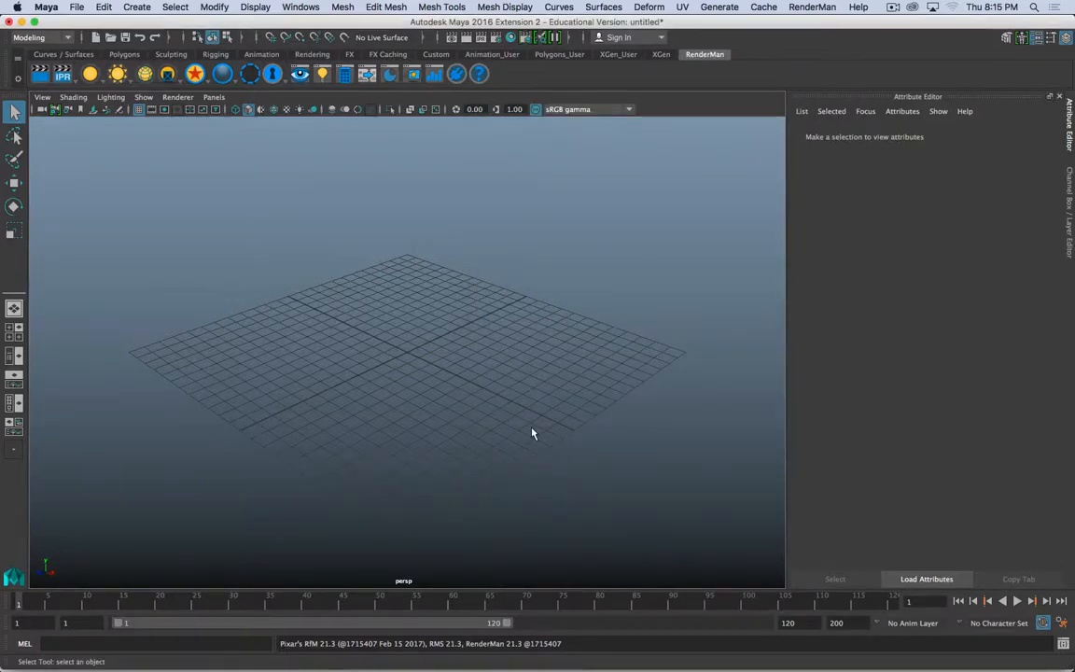
- Quit Maya without saving the untitled scene
{"action": "key", "text": "super+q"}
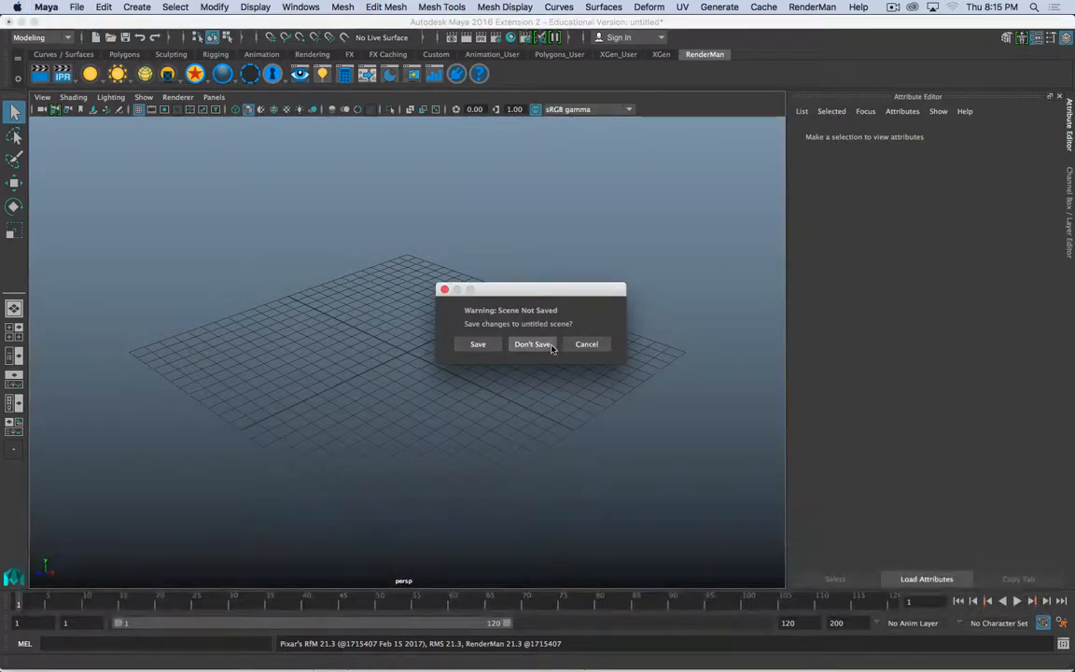
{"action": "left_click", "coordinate": [566, 349]}
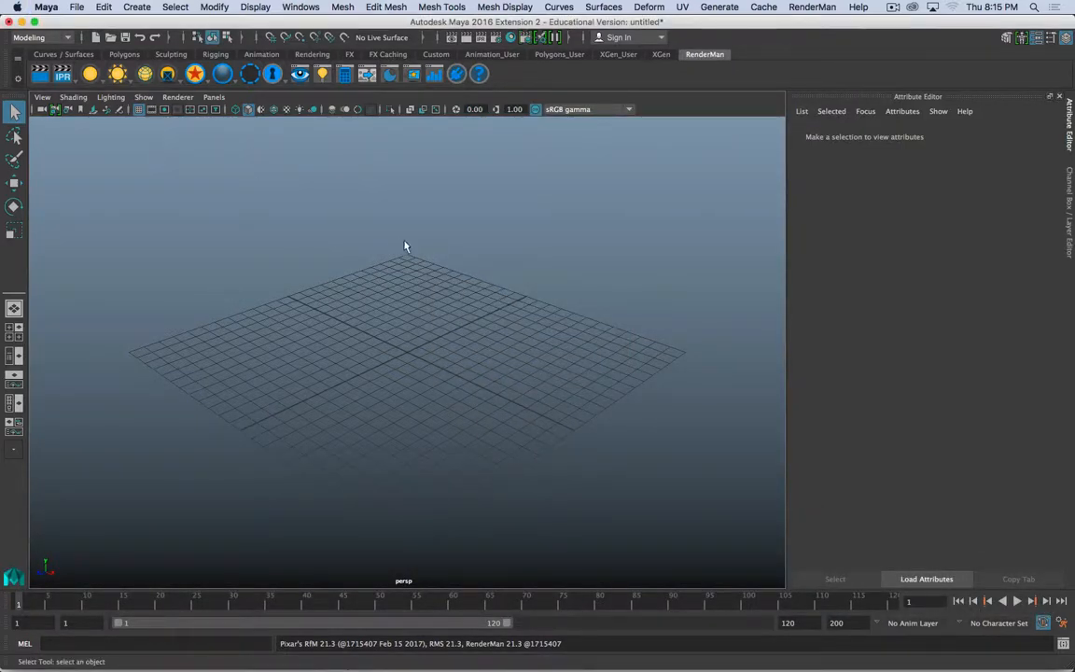
{"action": "key", "text": "super+q"}
{"action": "left_click", "coordinate": [533, 347]}
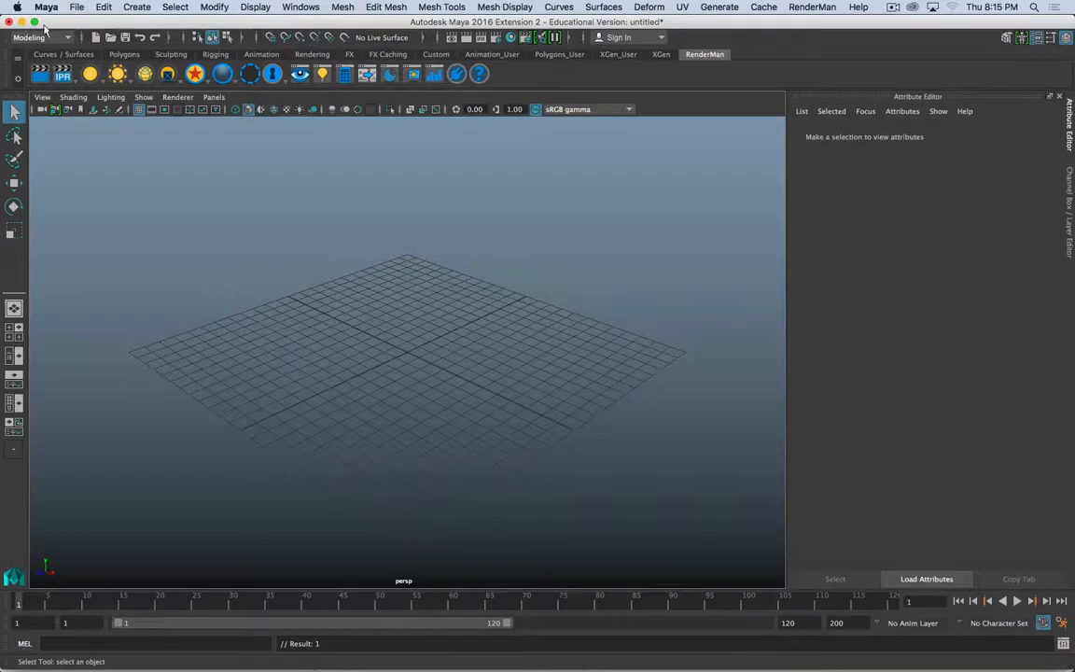
- Return to the Lifewire article in Chrome, read through its Touch It Up section and open part 2 of the checklist
{"action": "key", "text": "super+Tab"}
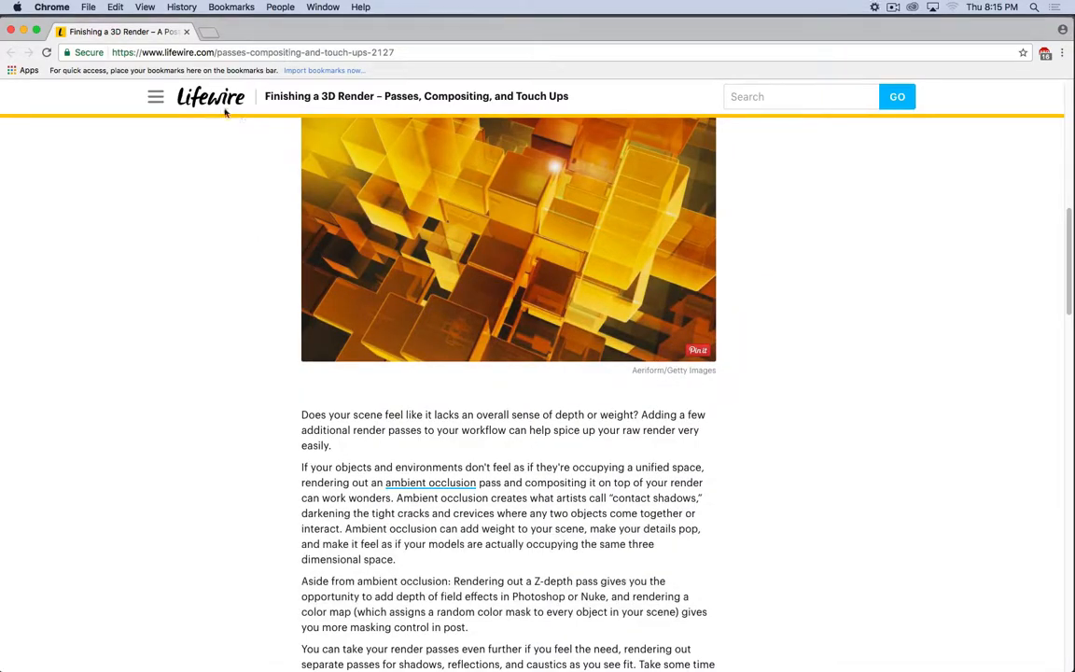
{"action": "scroll", "coordinate": [264, 295], "scroll_direction": "down", "scroll_amount": 1}
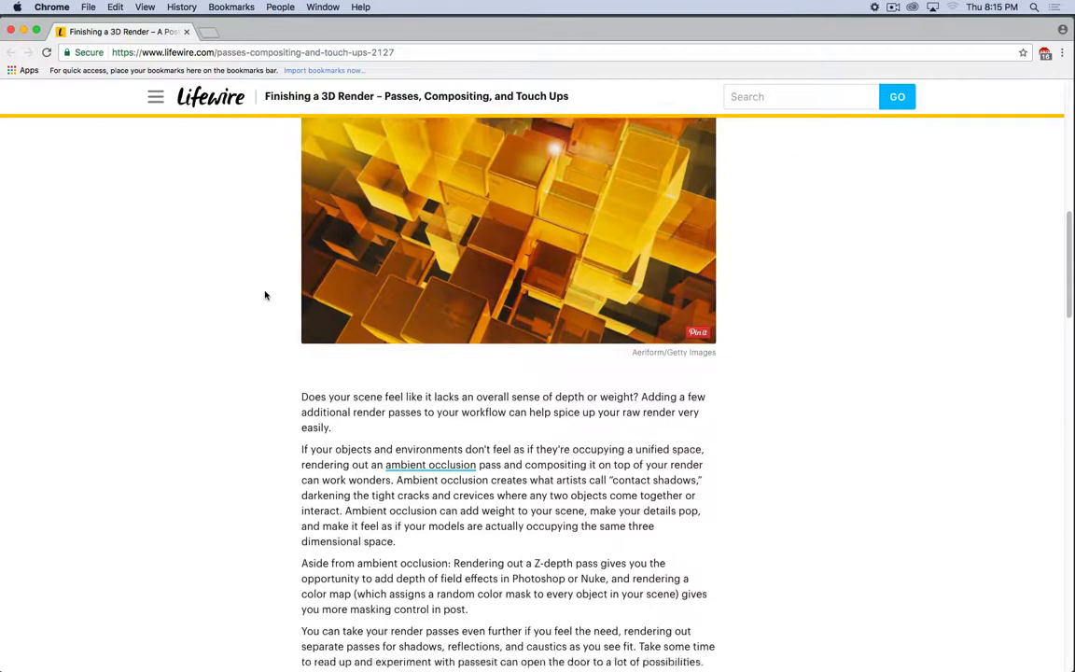
{"action": "scroll", "coordinate": [264, 292], "scroll_direction": "up", "scroll_amount": 5}
{"action": "scroll", "coordinate": [264, 293], "scroll_direction": "down", "scroll_amount": 10}
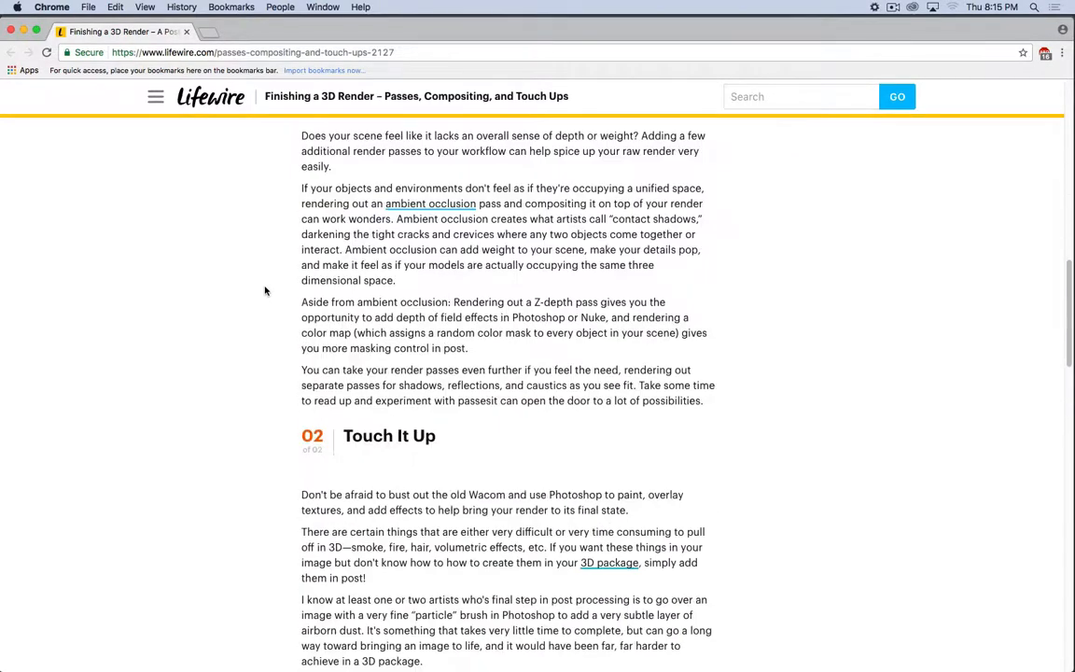
{"action": "scroll", "coordinate": [265, 289], "scroll_direction": "down", "scroll_amount": 2}
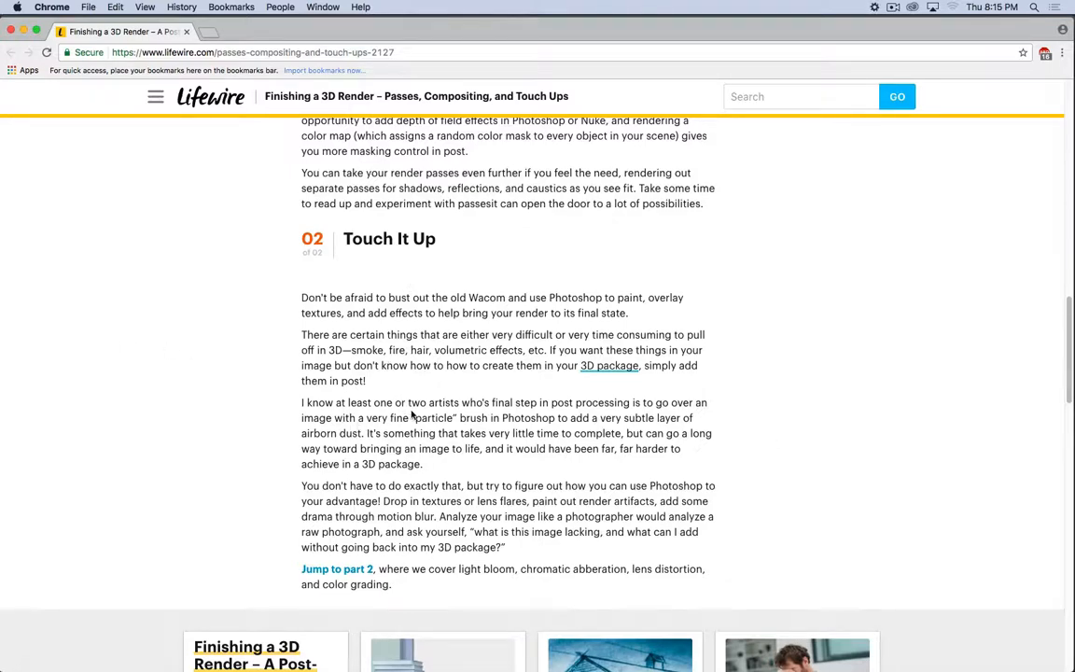
{"action": "scroll", "coordinate": [264, 385], "scroll_direction": "down", "scroll_amount": 2}
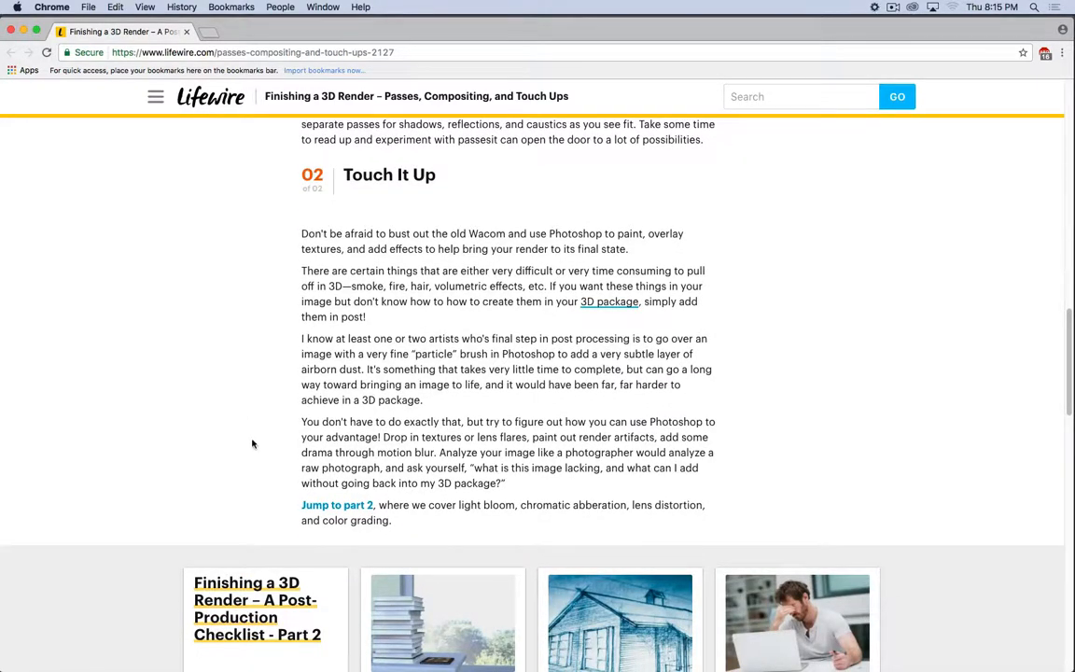
{"action": "left_click", "coordinate": [310, 505]}
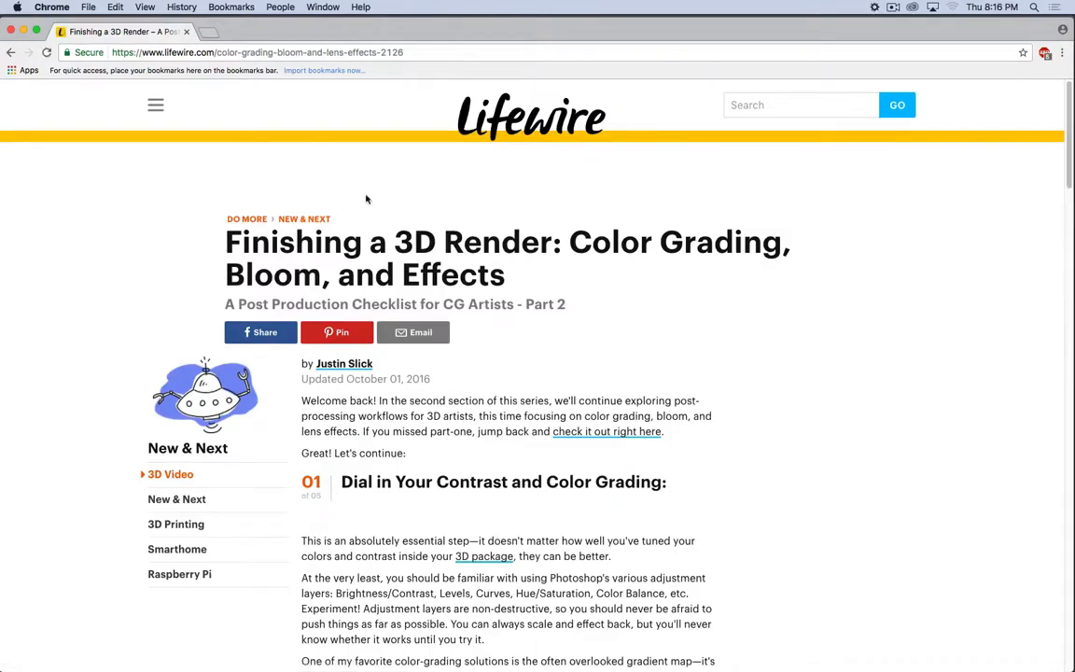
- Read the article's contrast and color grading section and its Light Bloom section
{"action": "scroll", "coordinate": [773, 472], "scroll_direction": "down", "scroll_amount": 5}
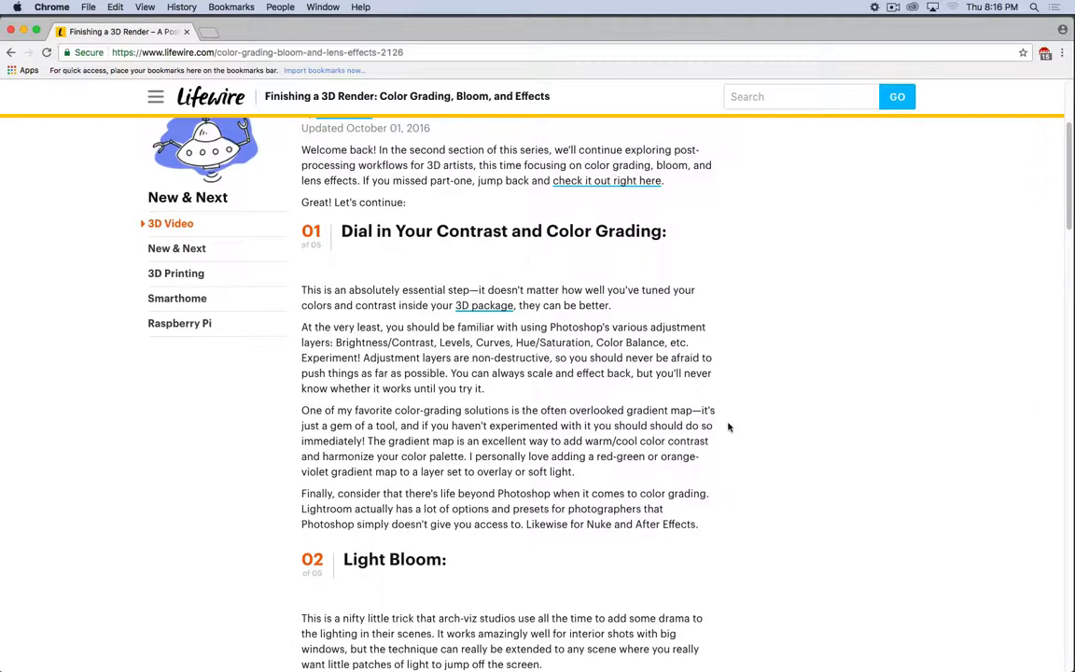
{"action": "scroll", "coordinate": [662, 425], "scroll_direction": "down", "scroll_amount": 3}
{"action": "scroll", "coordinate": [730, 422], "scroll_direction": "down", "scroll_amount": 10}
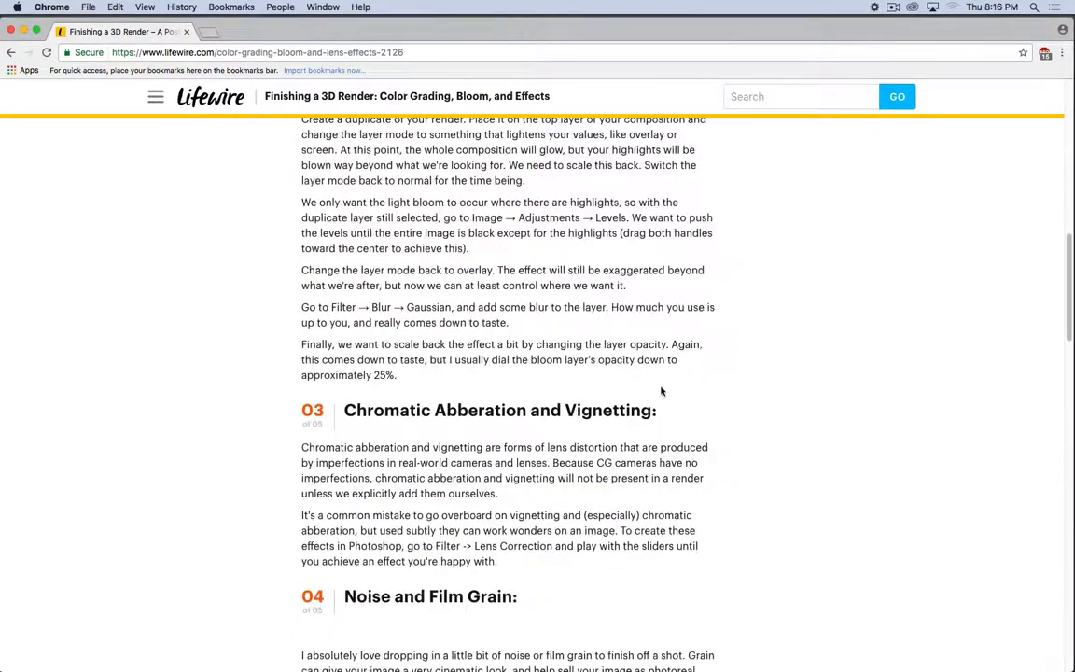
{"action": "scroll", "coordinate": [604, 366], "scroll_direction": "up", "scroll_amount": 5}
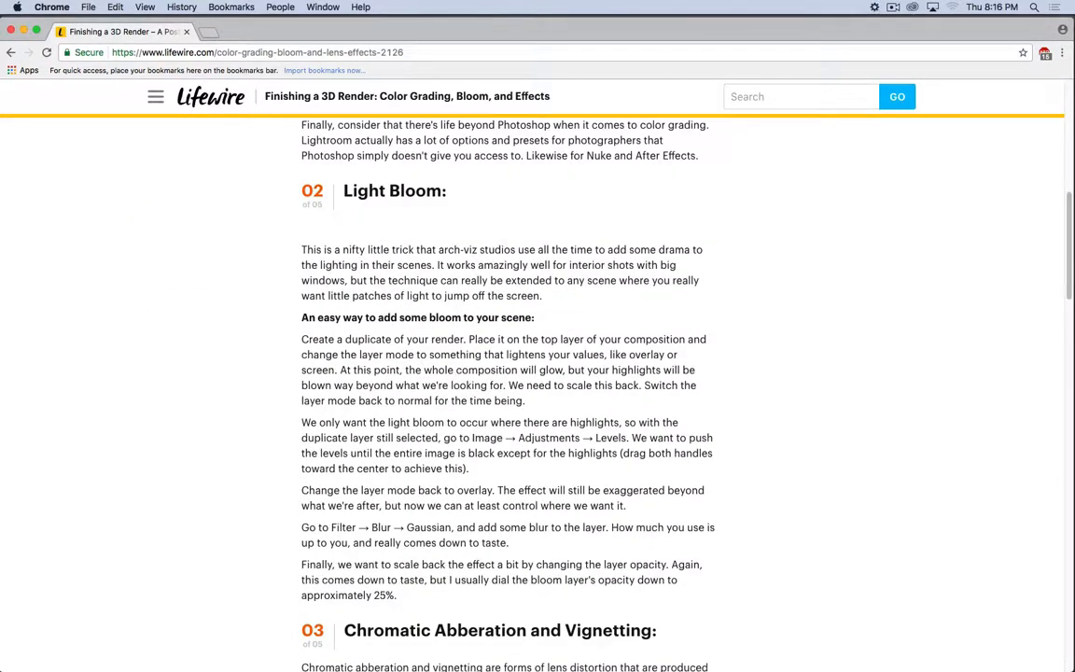
- Search Google for "light bloom", look through the image results and return to the article
{"action": "key", "text": "super+Tab"}
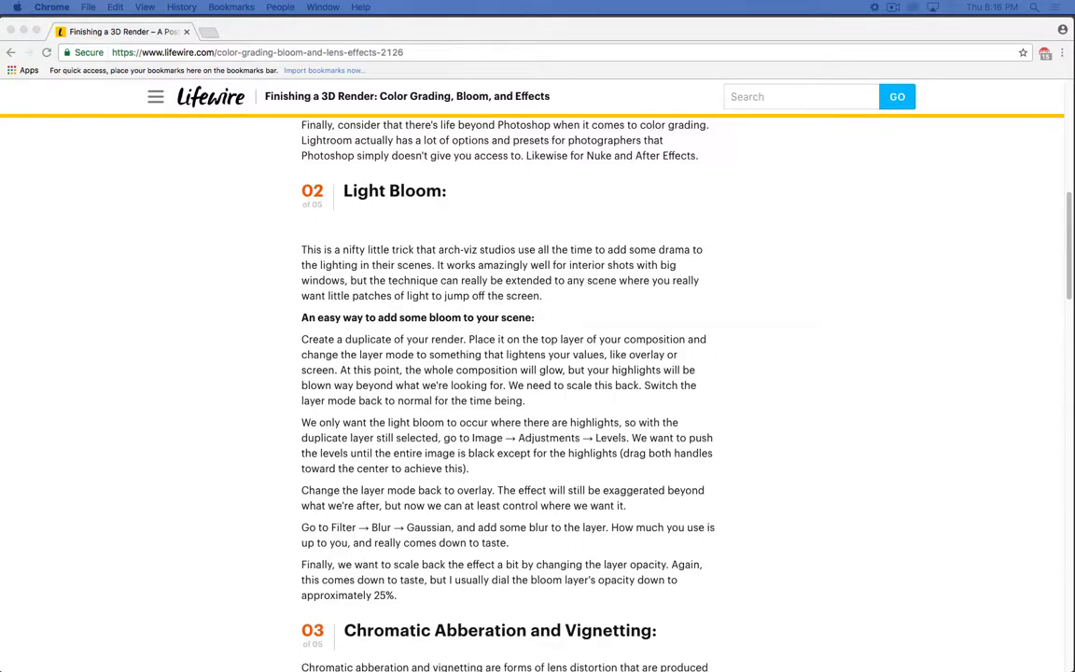
{"action": "key", "text": "space"}
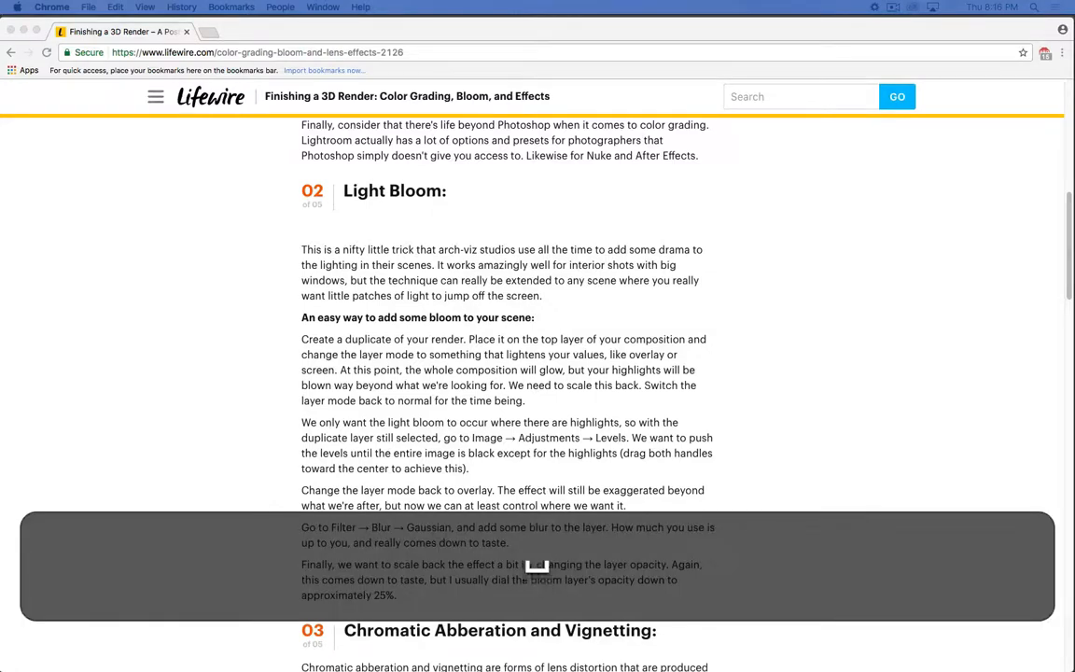
{"action": "key", "text": "Return"}
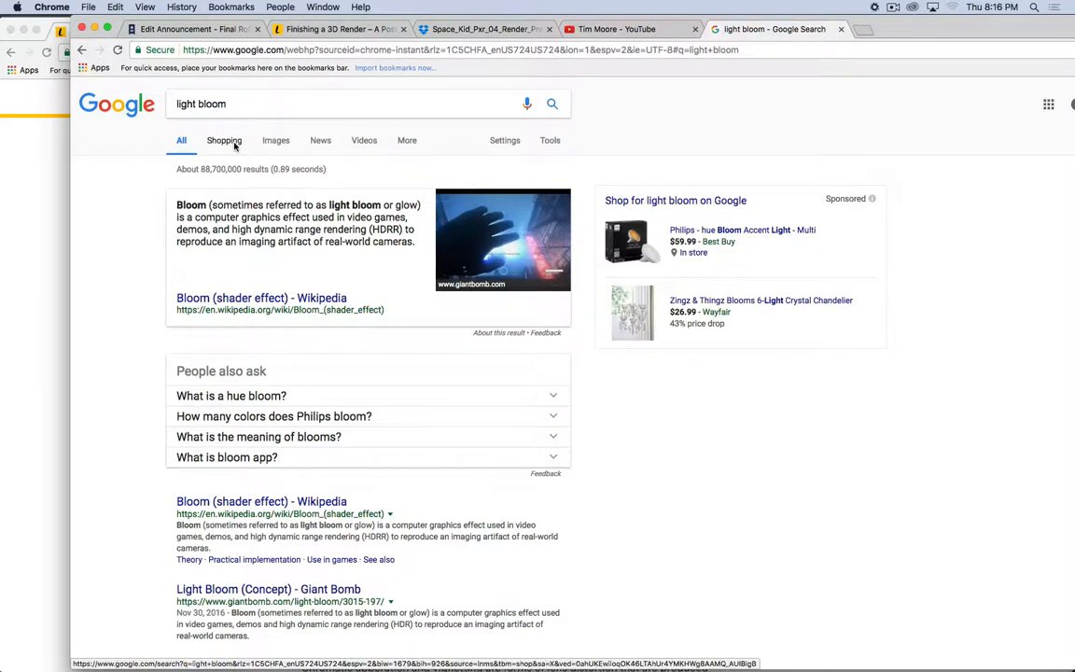
{"action": "left_click", "coordinate": [275, 141]}
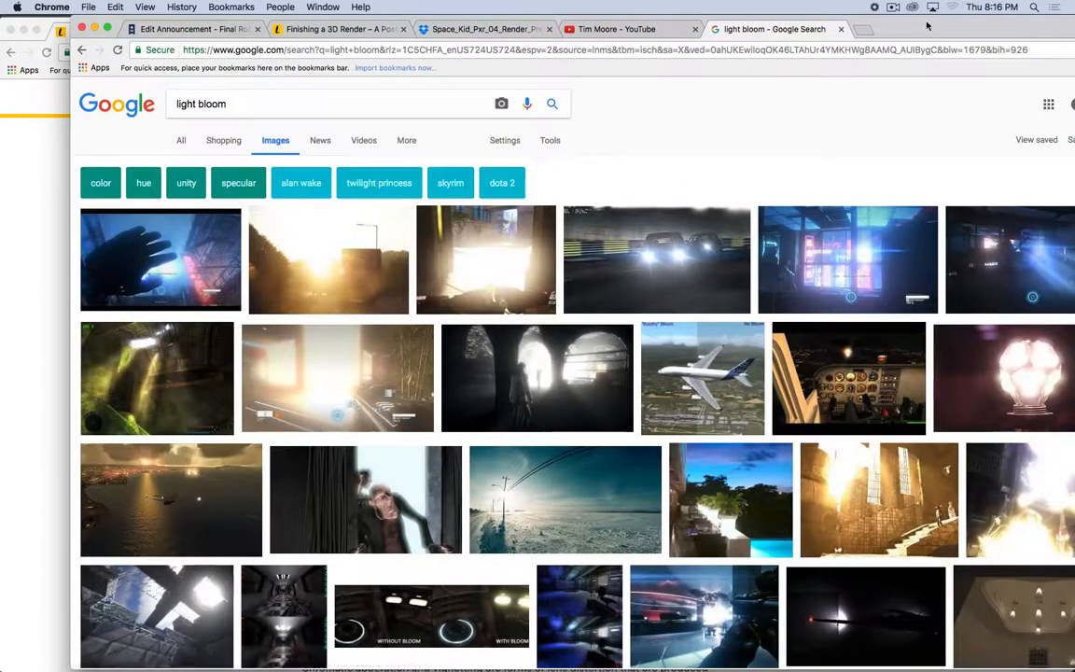
{"action": "left_click_drag", "start_coordinate": [927, 25], "coordinate": [0, 26]}
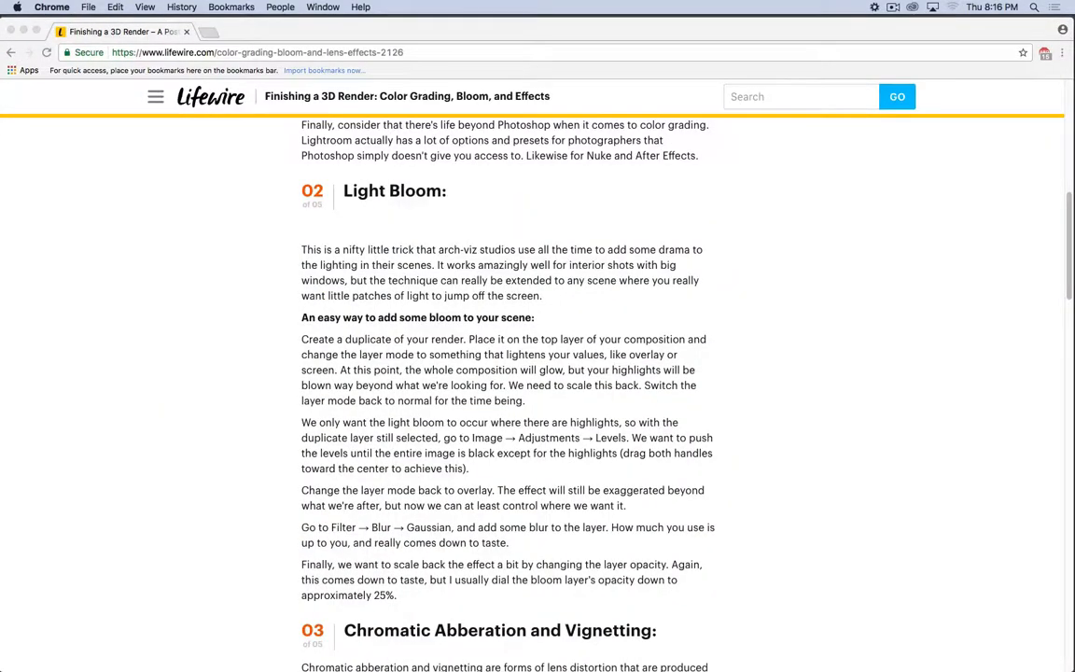
- Read the remaining checklist sections on chromatic aberration and vignetting, film grain, and bringing the image to life
{"action": "scroll", "coordinate": [276, 342], "scroll_direction": "down", "scroll_amount": 8}
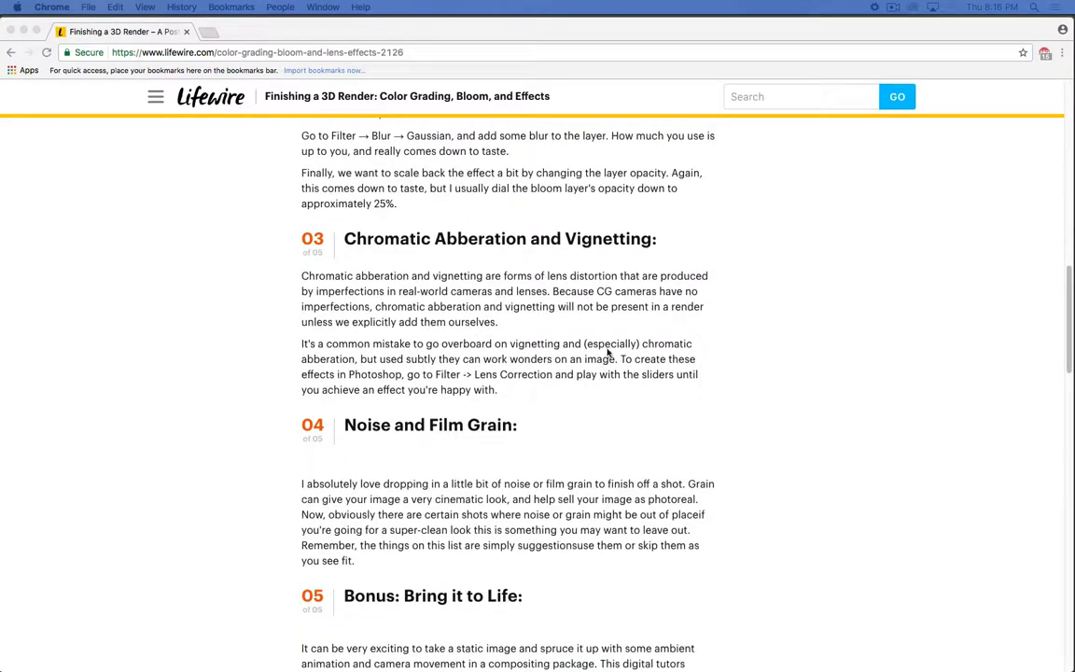
{"action": "scroll", "coordinate": [740, 269], "scroll_direction": "down", "scroll_amount": 2}
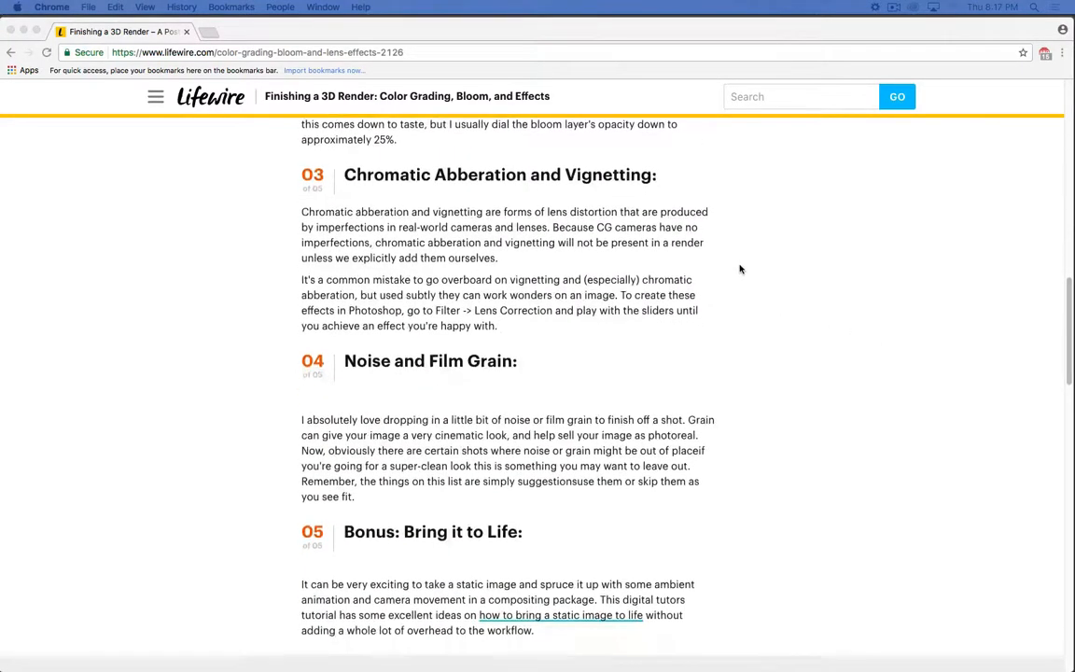
{"action": "scroll", "coordinate": [740, 269], "scroll_direction": "down", "scroll_amount": 2}
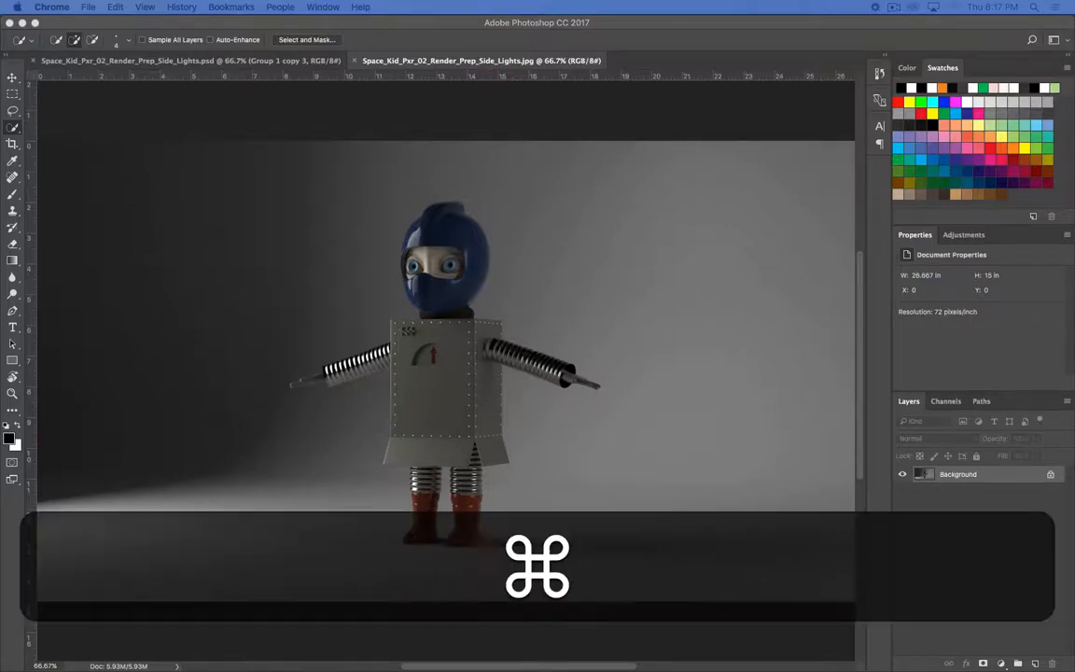
{"action": "key", "text": "super+Tab"}
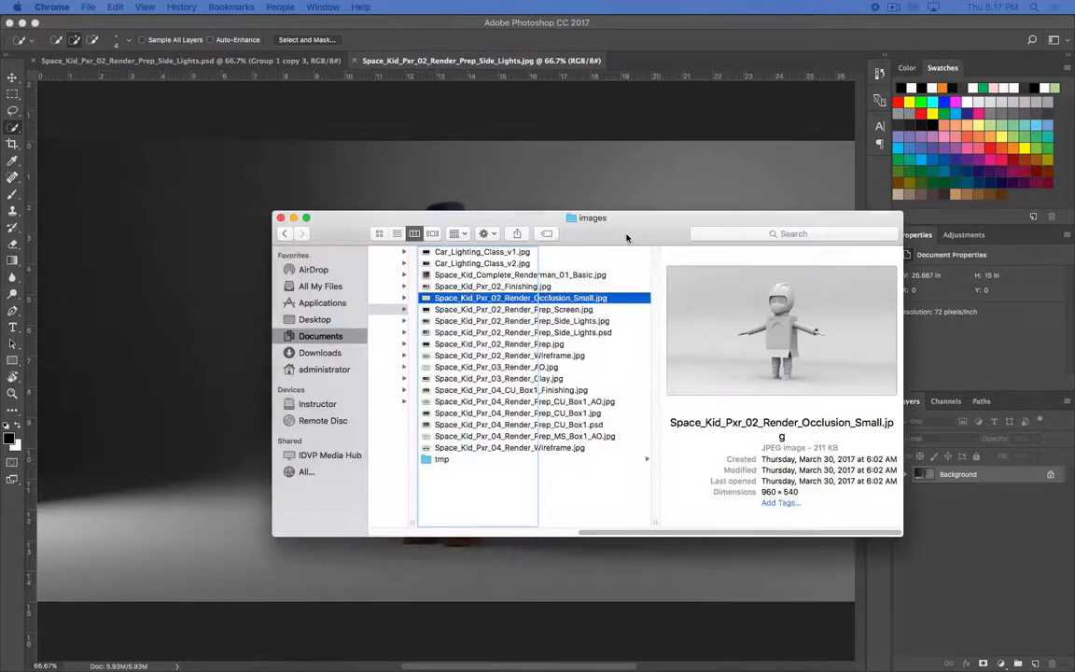
{"action": "left_click_drag", "start_coordinate": [627, 233], "coordinate": [575, 326]}
{"action": "left_click_drag", "start_coordinate": [501, 396], "coordinate": [551, 235]}
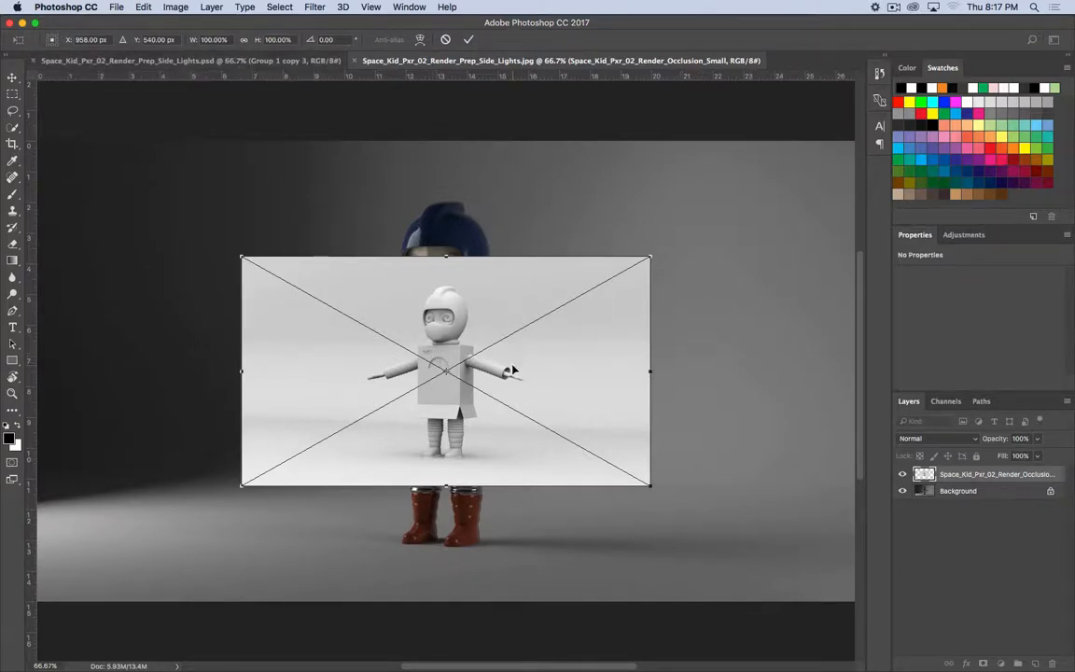
{"action": "key", "text": "Escape"}
- Place Space_Kid_Pxr_03_Render_AO.jpg from Finder's images folder over the side-lights render in Photoshop as a full-size layer
{"action": "key", "text": "super+Tab"}
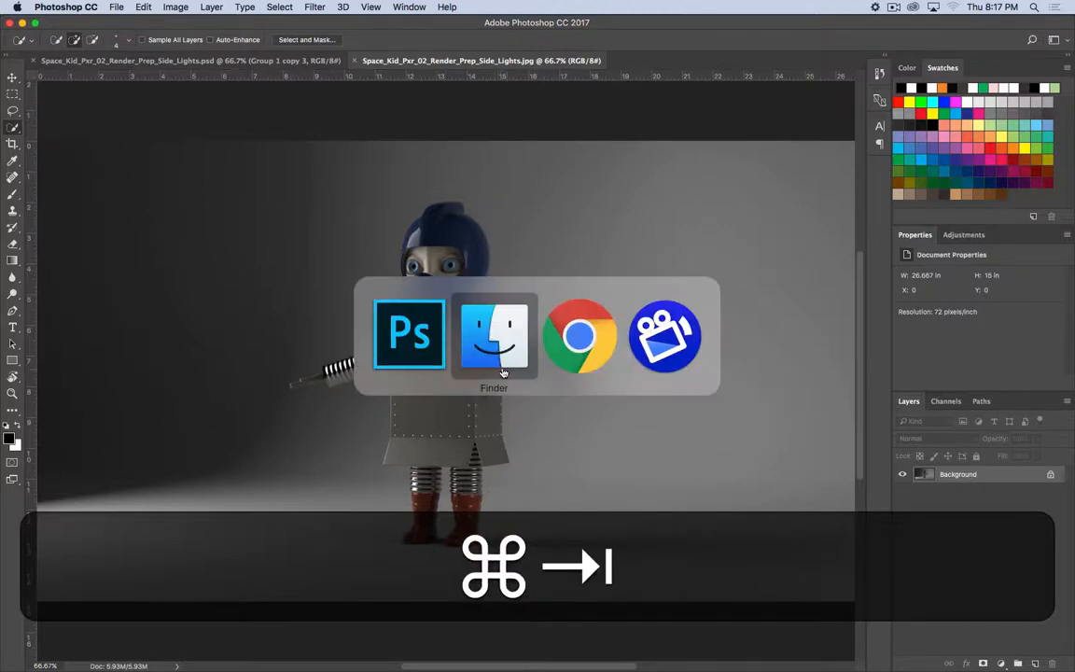
{"action": "left_click", "coordinate": [502, 372]}
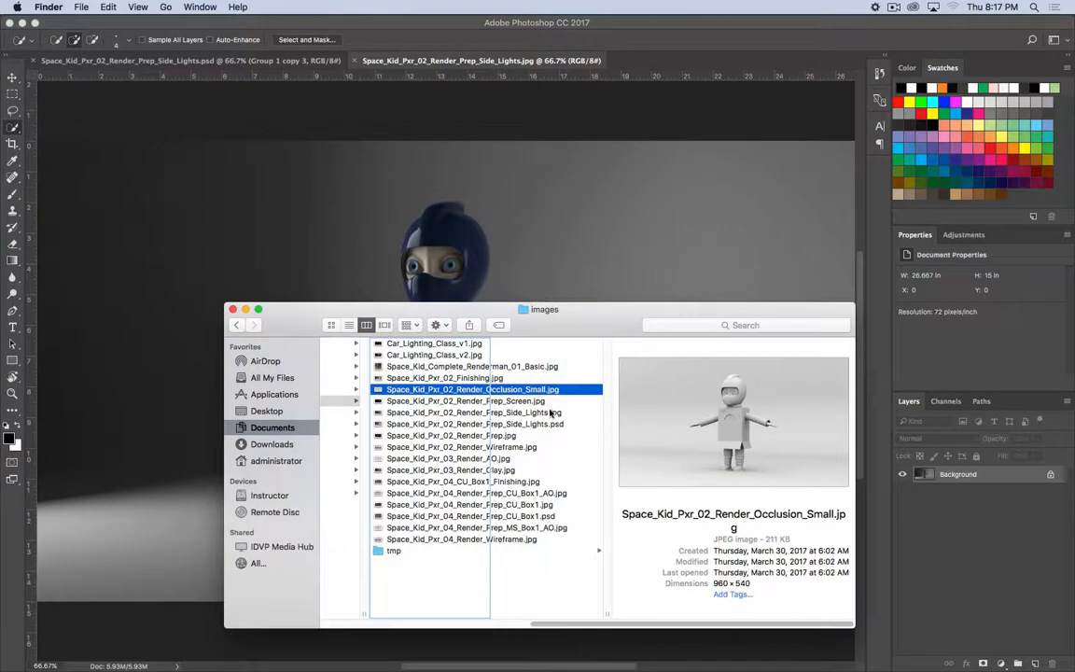
{"action": "left_click", "coordinate": [509, 459]}
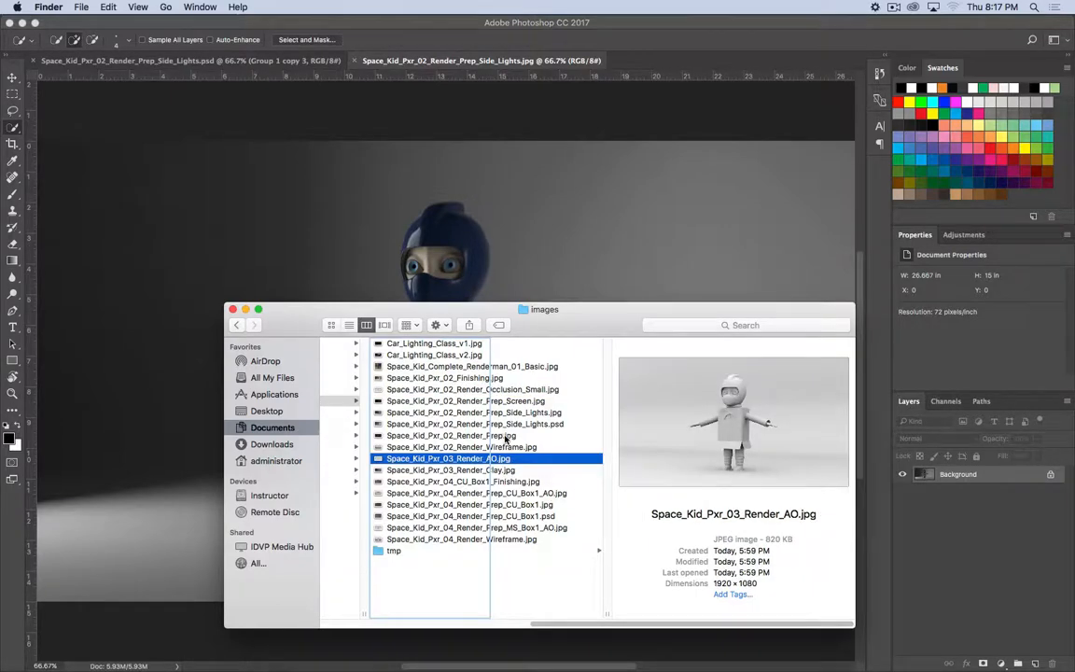
{"action": "left_click_drag", "start_coordinate": [479, 461], "coordinate": [479, 266]}
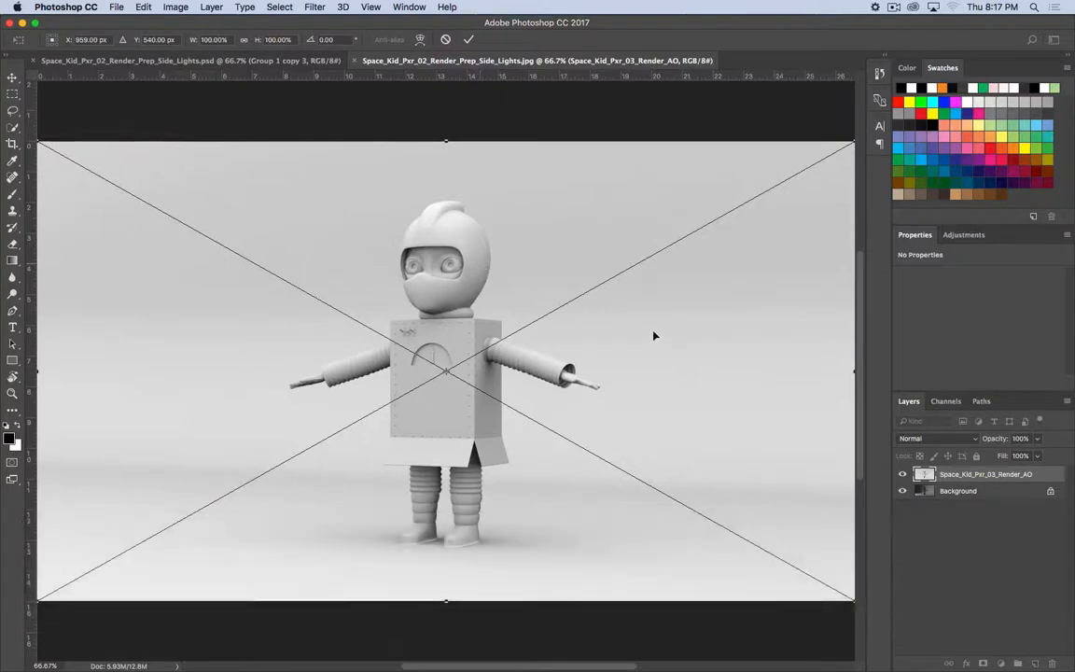
{"action": "key", "text": "Return"}
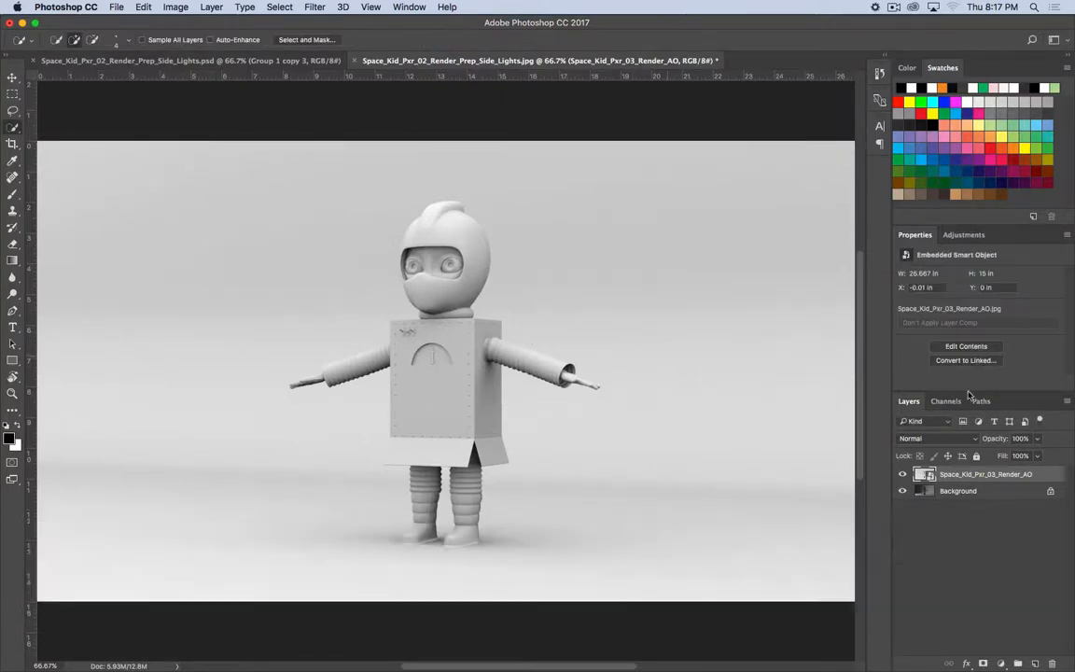
- Toggle the ambient occlusion layer's visibility repeatedly to compare it with the side-lights render, leaving it hidden
{"action": "left_click", "coordinate": [903, 474]}
{"action": "left_click", "coordinate": [903, 475]}
{"action": "left_click", "coordinate": [903, 475]}
{"action": "left_click", "coordinate": [903, 474]}
{"action": "left_click", "coordinate": [903, 475]}
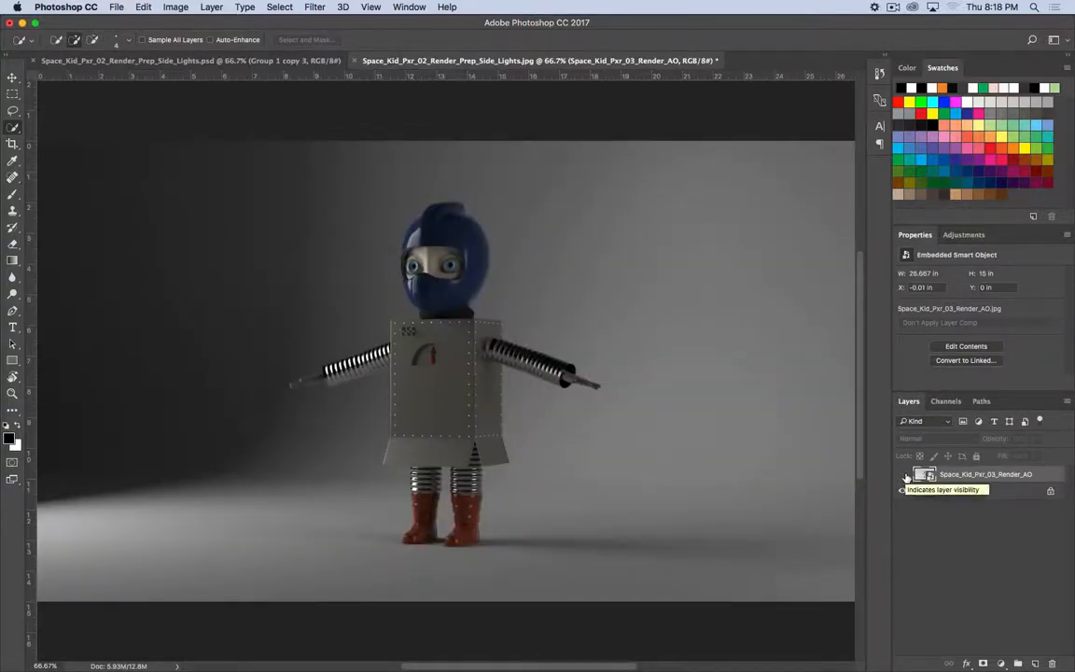
{"action": "left_click", "coordinate": [903, 475]}
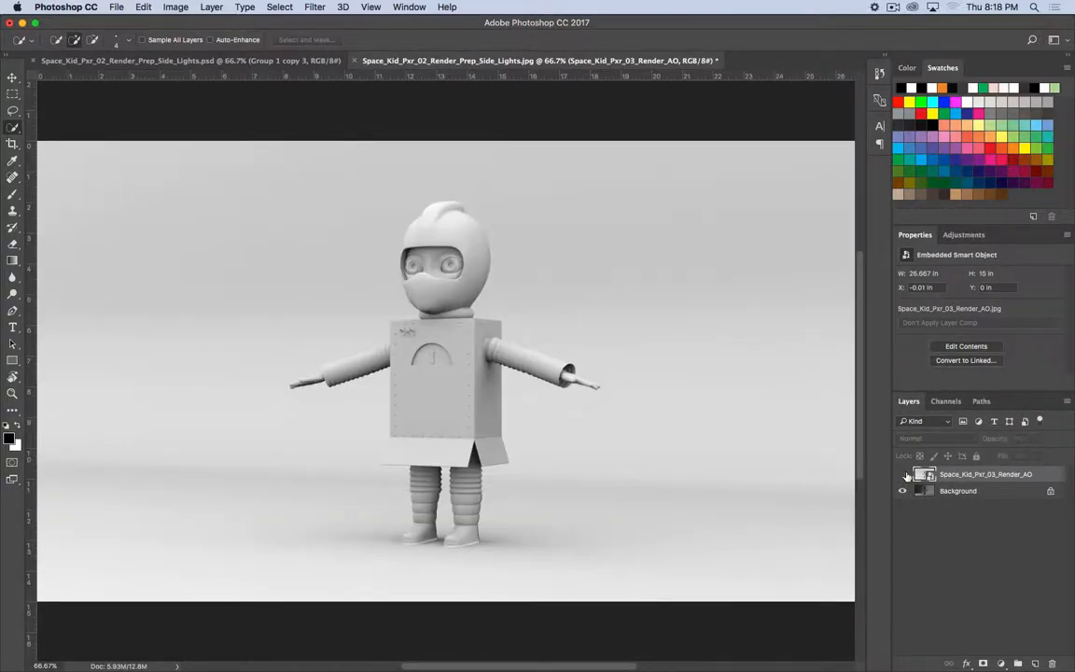
{"action": "left_click", "coordinate": [903, 475]}
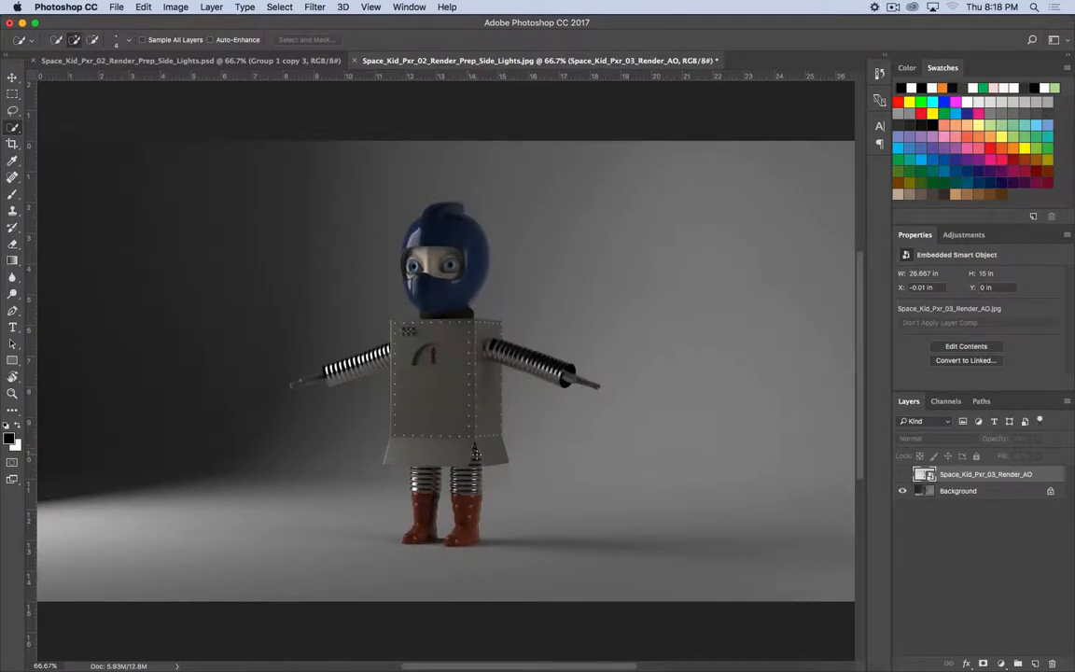
- Compare the ambient occlusion shading with the render at 300% around the figure's skirt gap, legs and boots
{"action": "key", "text": "v"}
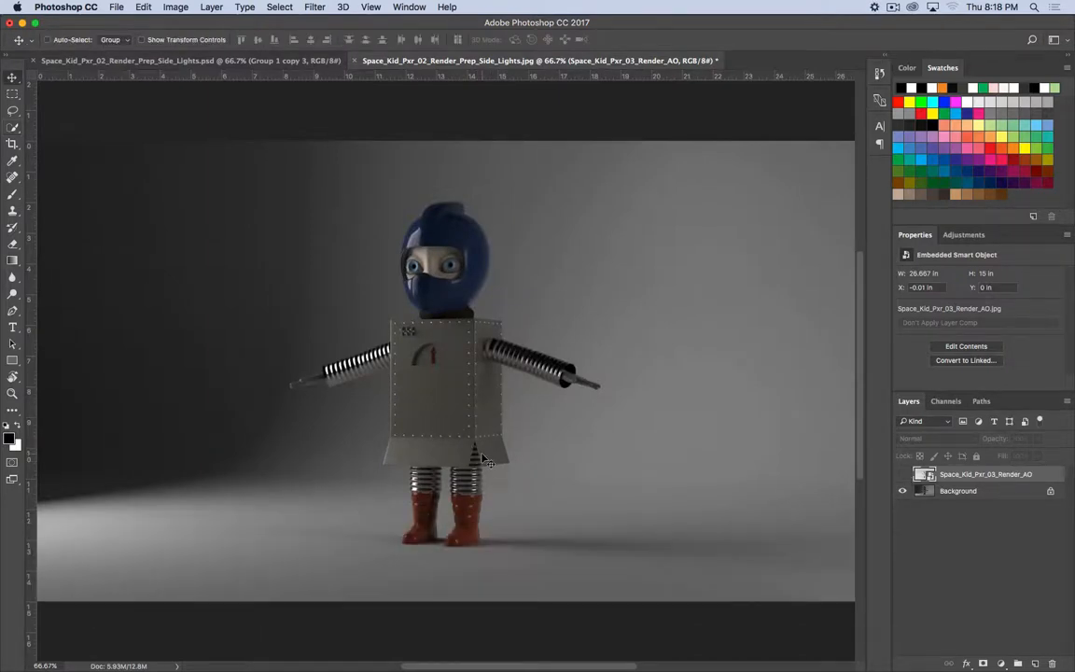
{"action": "key", "text": "super+equal"}
{"action": "key", "text": "super+equal"}
{"action": "key", "text": "super+equal"}
{"action": "left_click_drag", "start_coordinate": [518, 498], "coordinate": [456, 232]}
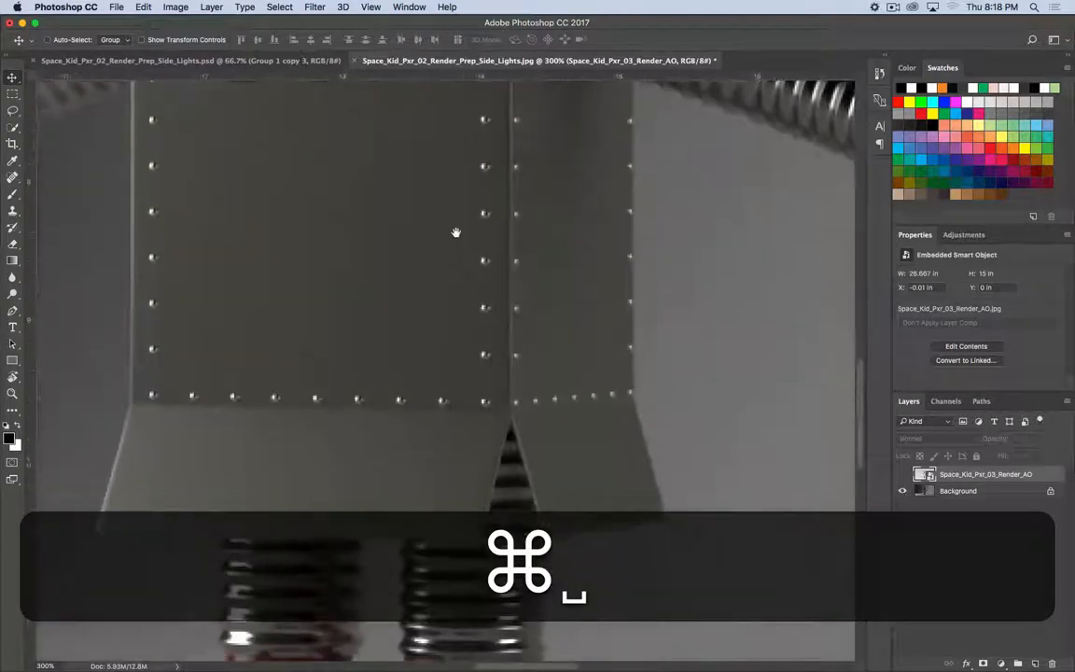
{"action": "scroll", "coordinate": [455, 233], "scroll_direction": "down", "scroll_amount": 5}
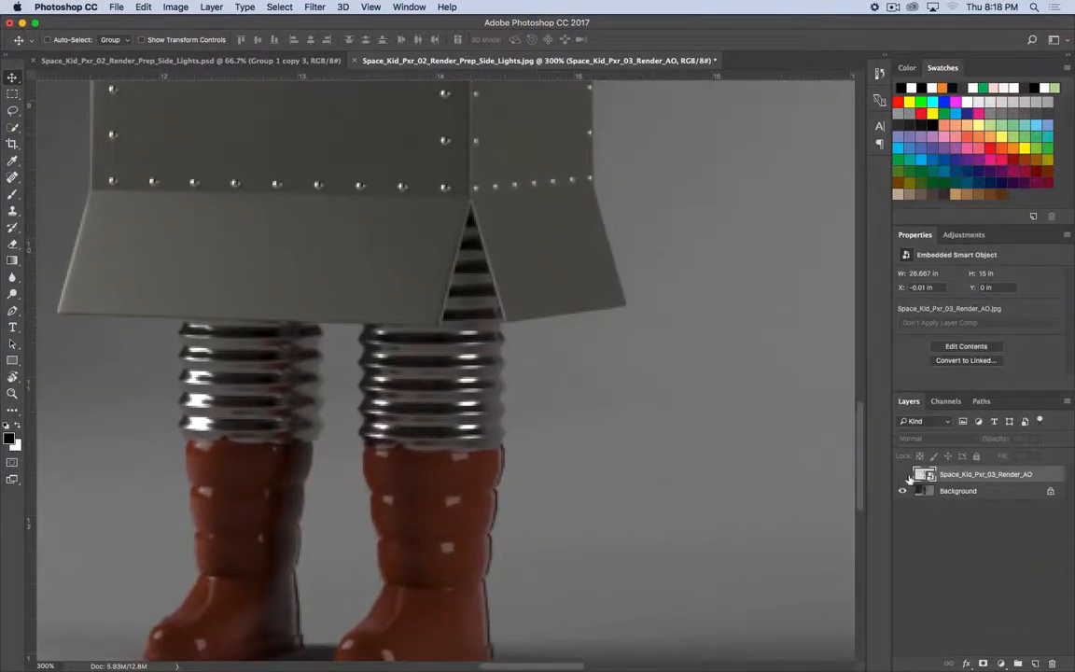
{"action": "left_click", "coordinate": [903, 475]}
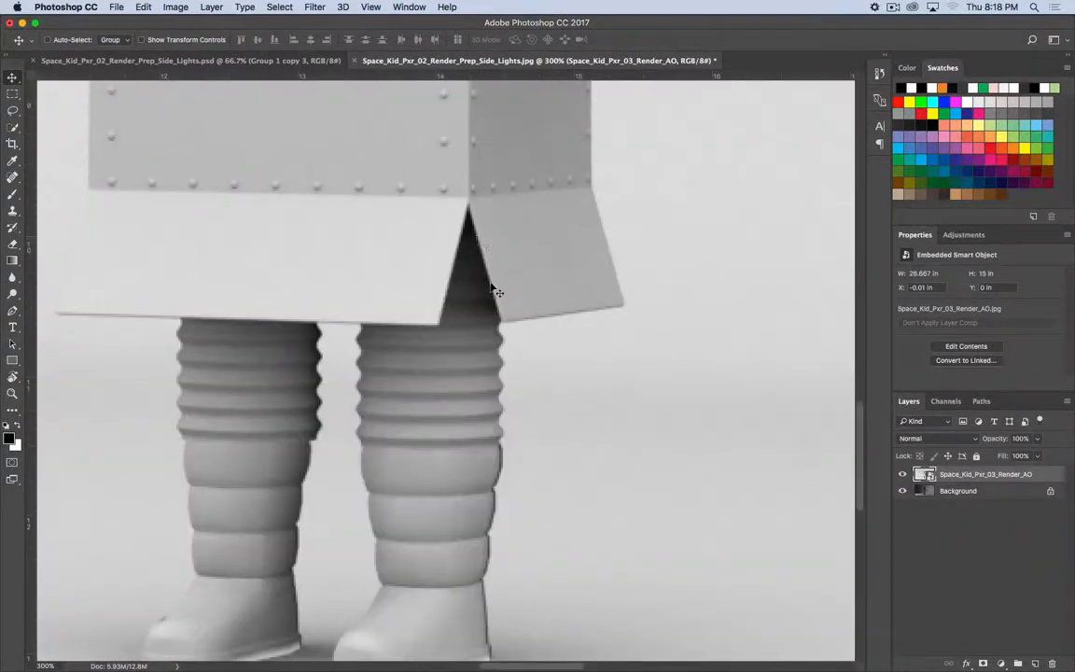
{"action": "left_click", "coordinate": [902, 475]}
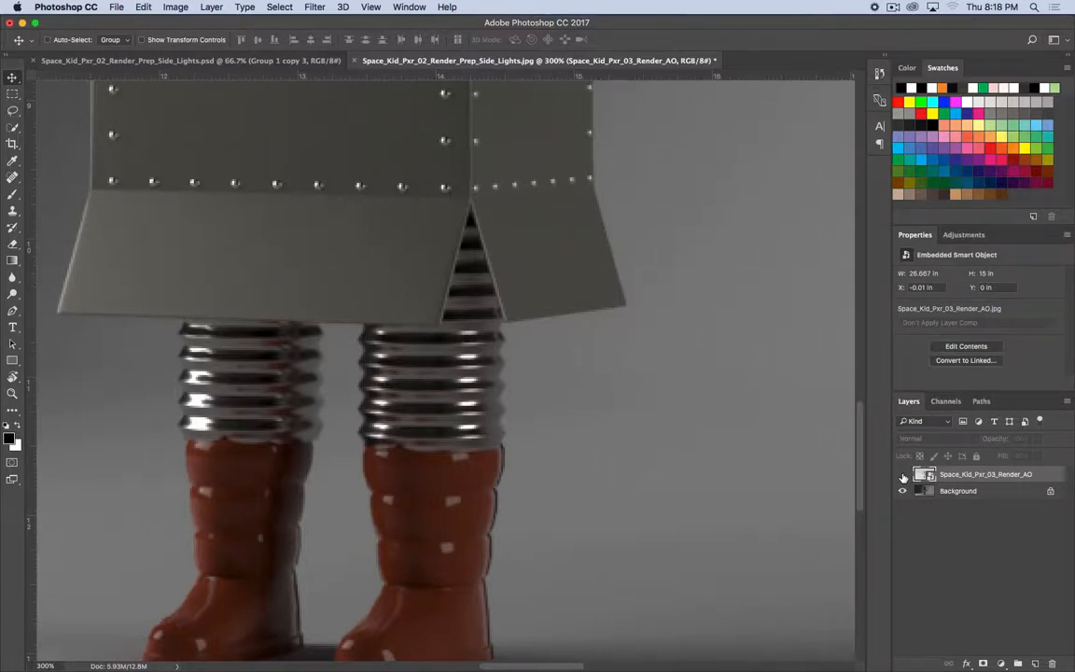
- Make the ambient occlusion layer visible again and view the figure at 100%
{"action": "key", "text": "super+minus"}
{"action": "key", "text": "super+minus"}
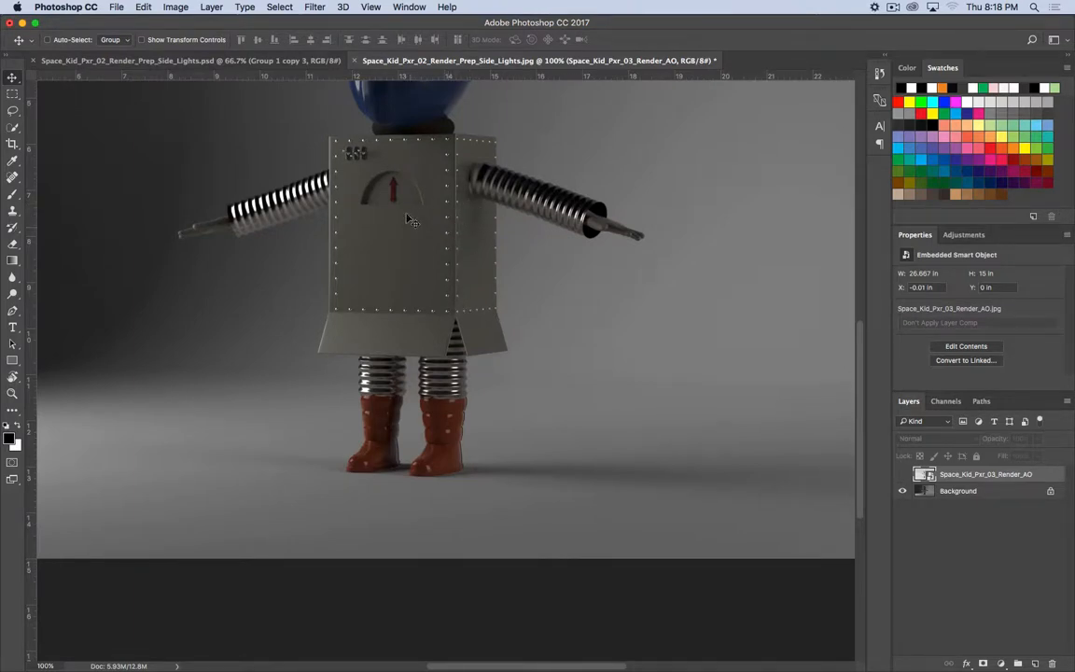
{"action": "left_click", "coordinate": [902, 475]}
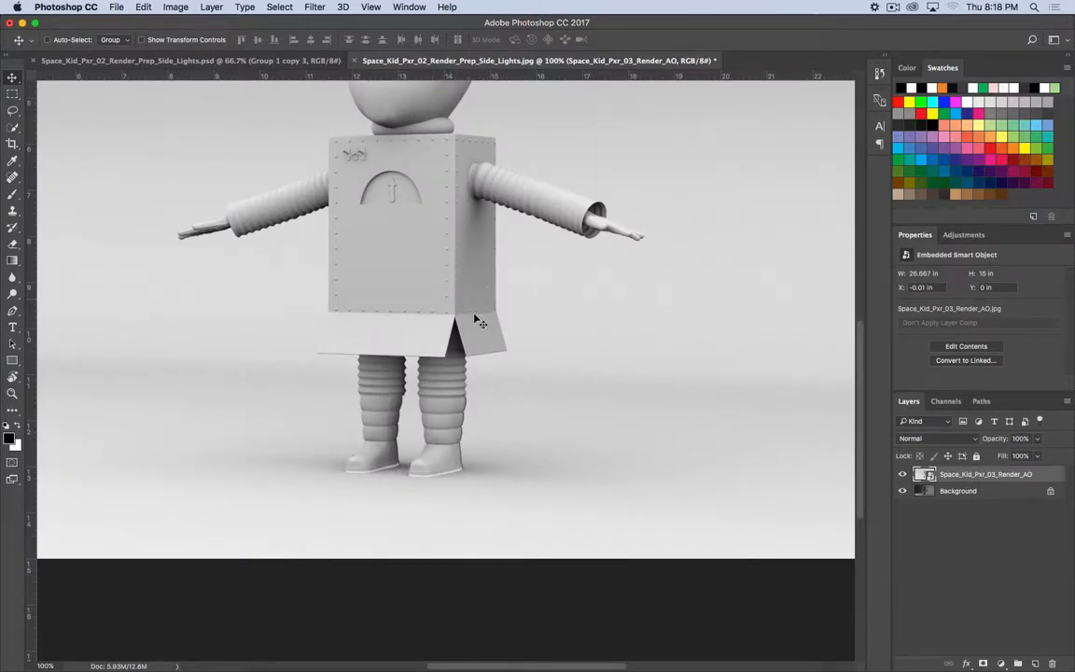
- Convert the locked background into a regular layer and keep the original hidden beneath a duplicate of it
{"action": "key", "text": "alt"}
{"action": "double_click", "coordinate": [969, 495]}
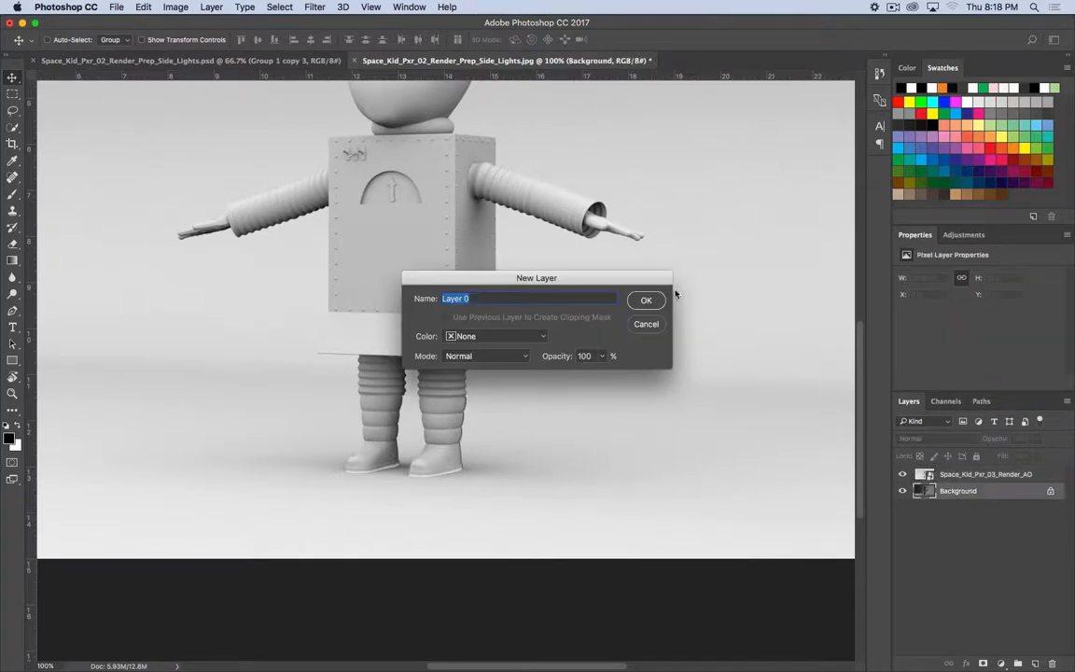
{"action": "left_click", "coordinate": [586, 270]}
{"action": "left_click_drag", "start_coordinate": [949, 492], "coordinate": [1033, 661]}
{"action": "left_click", "coordinate": [902, 507]}
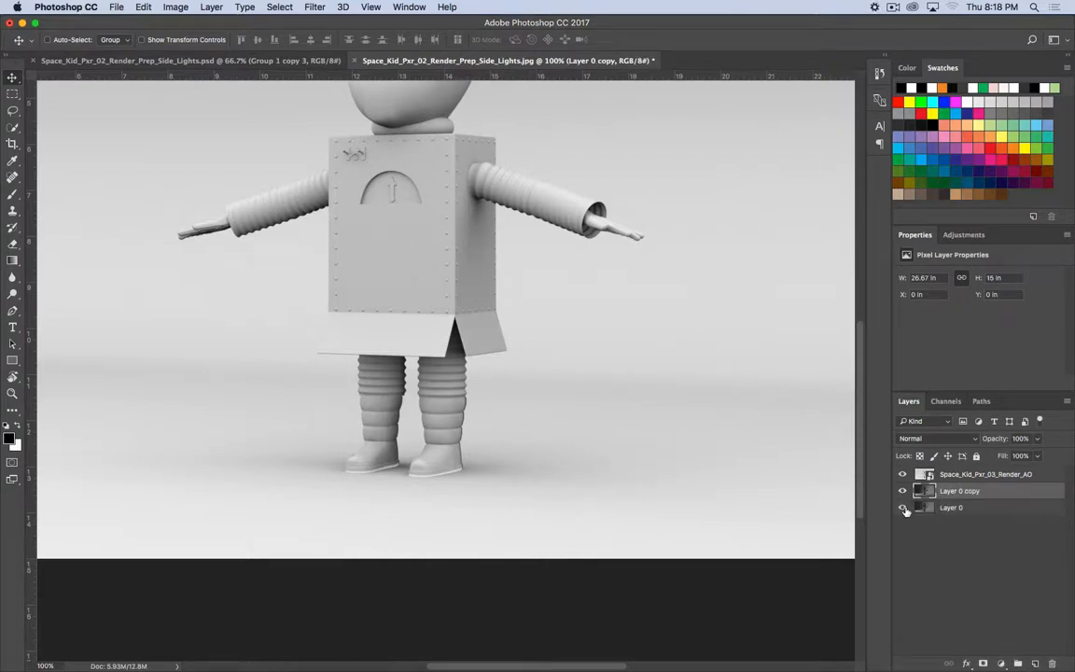
- Set the ambient occlusion layer's blending mode to Overlay so it shades the color render below
{"action": "left_click", "coordinate": [961, 474]}
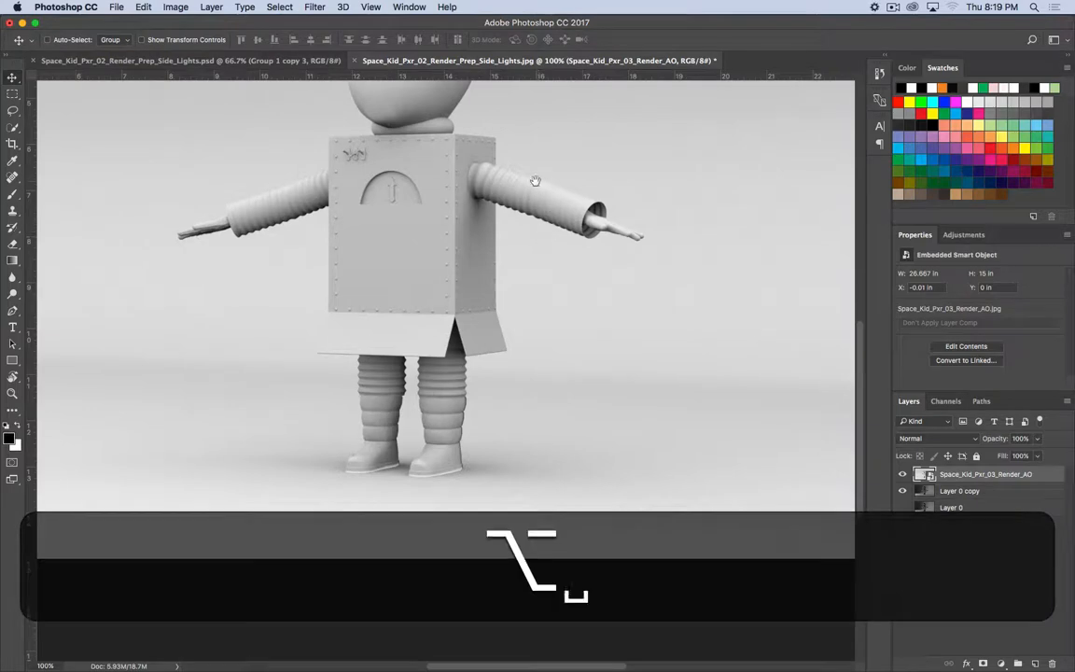
{"action": "left_click_drag", "start_coordinate": [532, 181], "coordinate": [575, 313]}
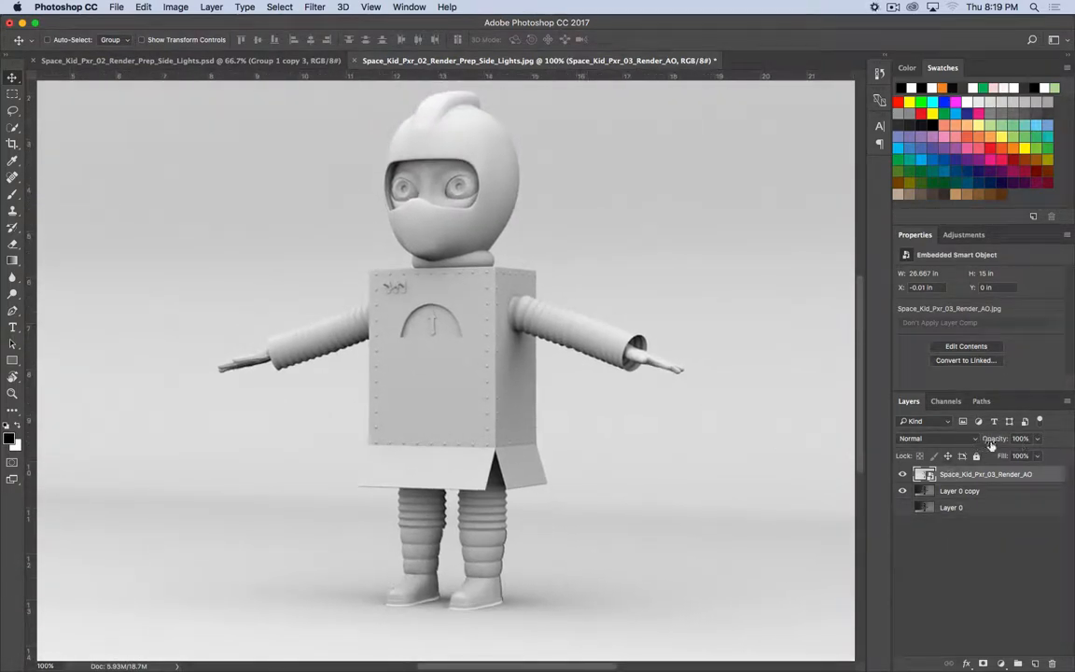
{"action": "left_click", "coordinate": [976, 438]}
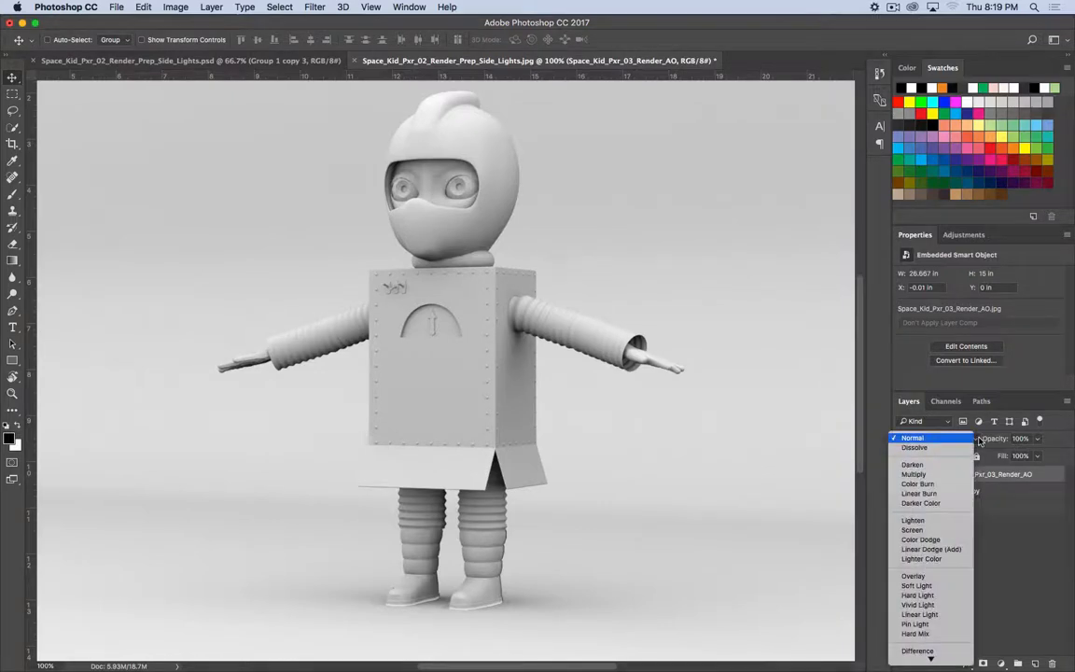
{"action": "left_click", "coordinate": [951, 576]}
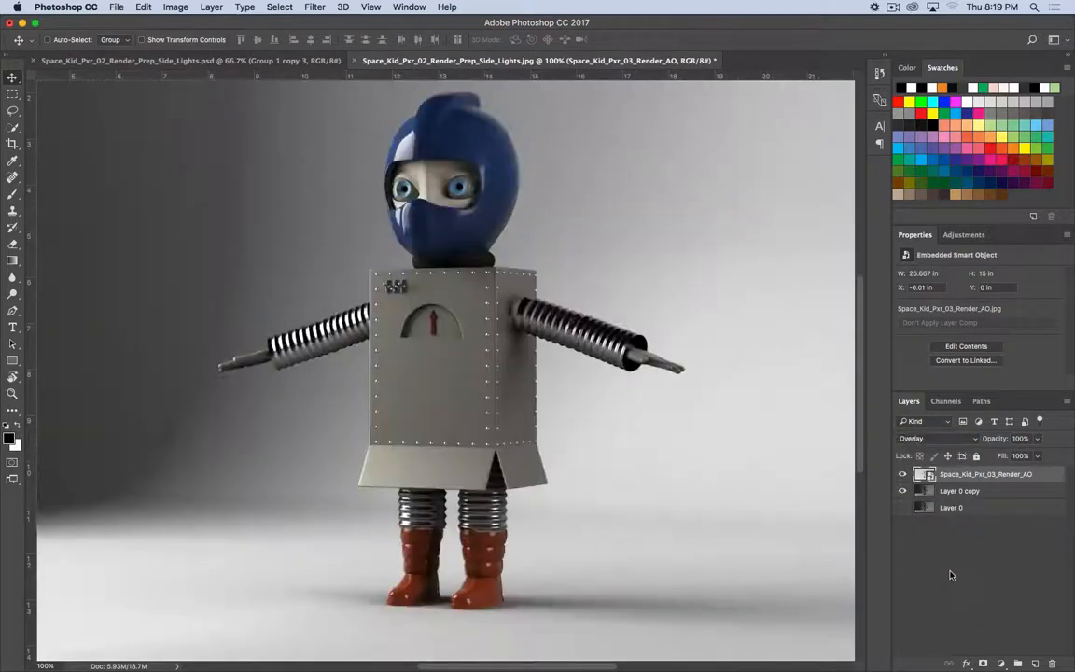
{"action": "key", "text": "super+minus"}
{"action": "key", "text": "super+minus"}
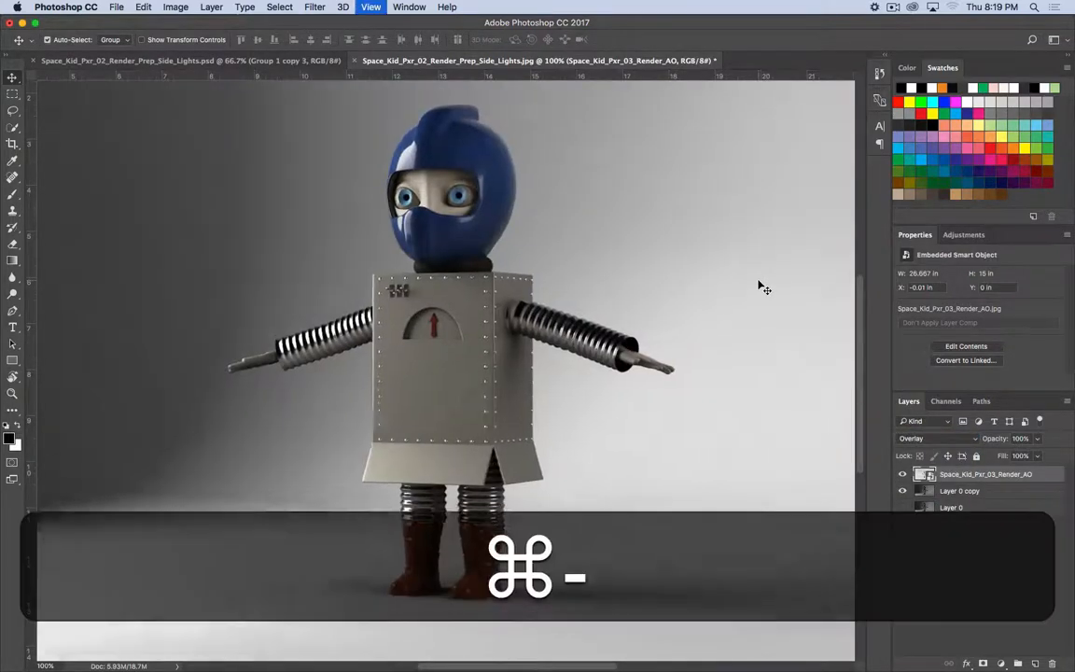
- Compare the whole figure with and without the Overlay ambient occlusion layer at 66.7% zoom
{"action": "key", "text": "super+equal"}
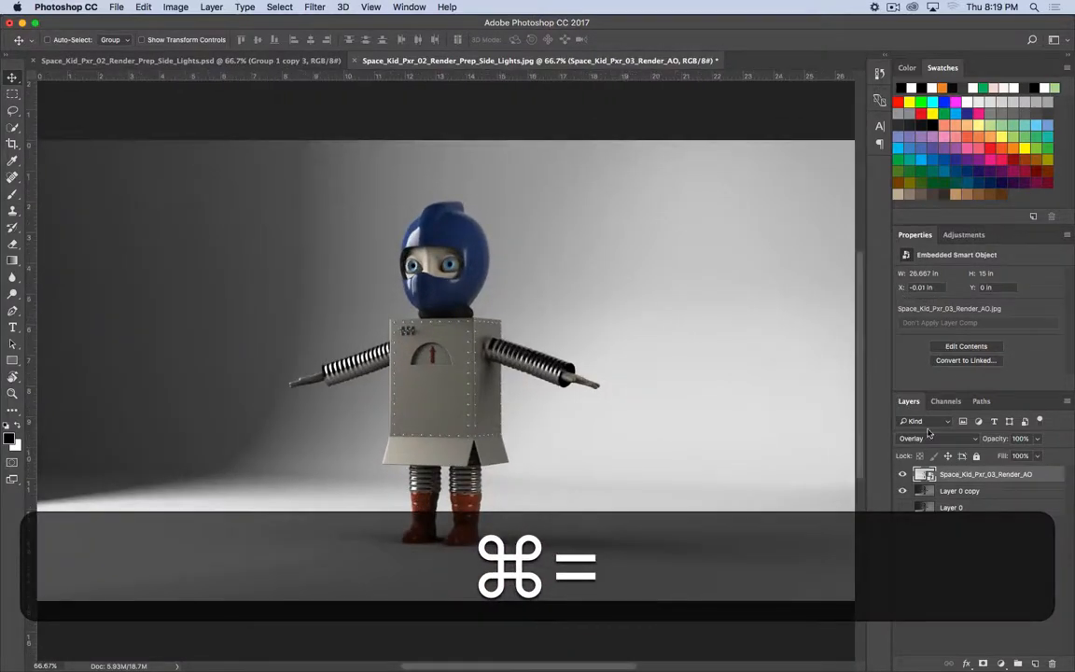
{"action": "left_click", "coordinate": [902, 475]}
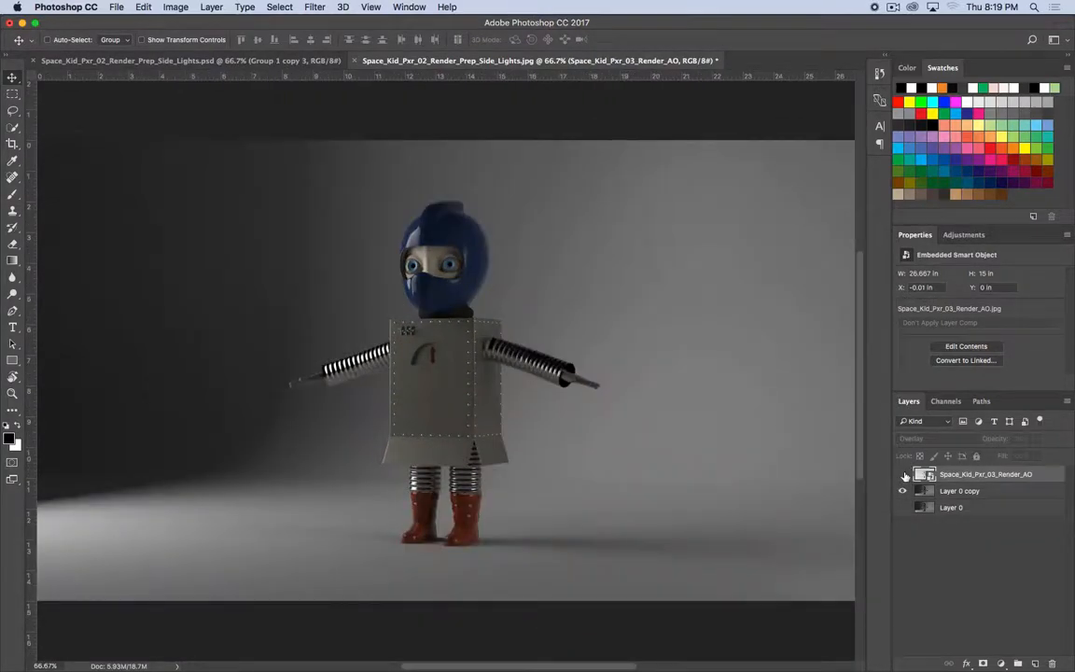
{"action": "left_click", "coordinate": [902, 475]}
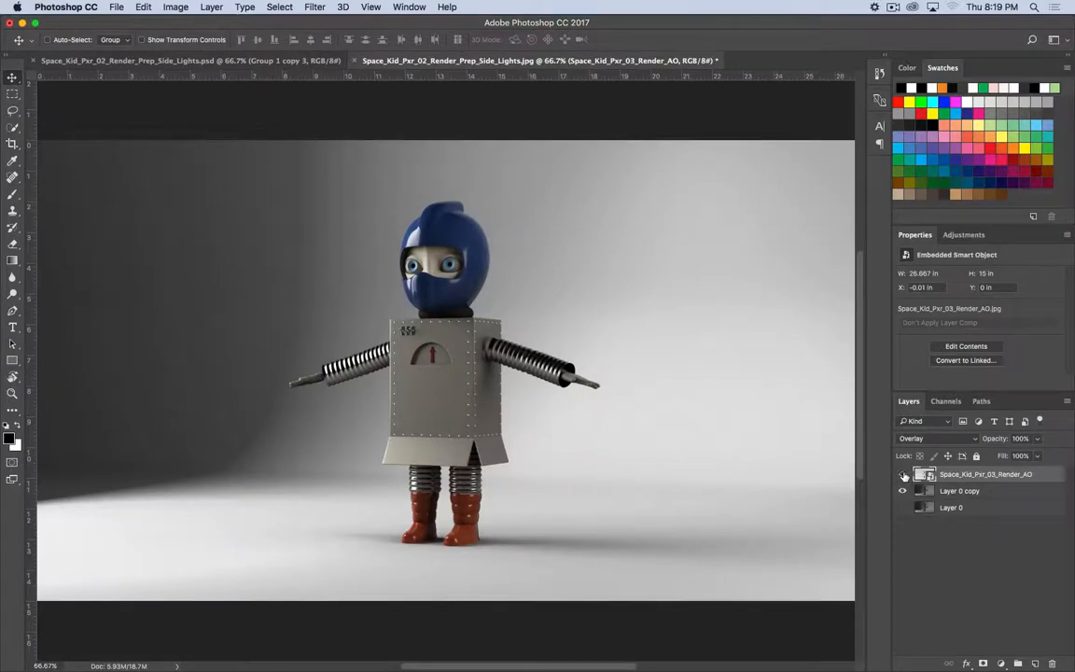
{"action": "left_click", "coordinate": [902, 475]}
{"action": "left_click", "coordinate": [902, 474]}
{"action": "left_click", "coordinate": [902, 475]}
{"action": "left_click", "coordinate": [902, 474]}
- Try a reduced opacity on the ambient occlusion layer and set it back to 100%
{"action": "left_click_drag", "start_coordinate": [1000, 442], "coordinate": [967, 442]}
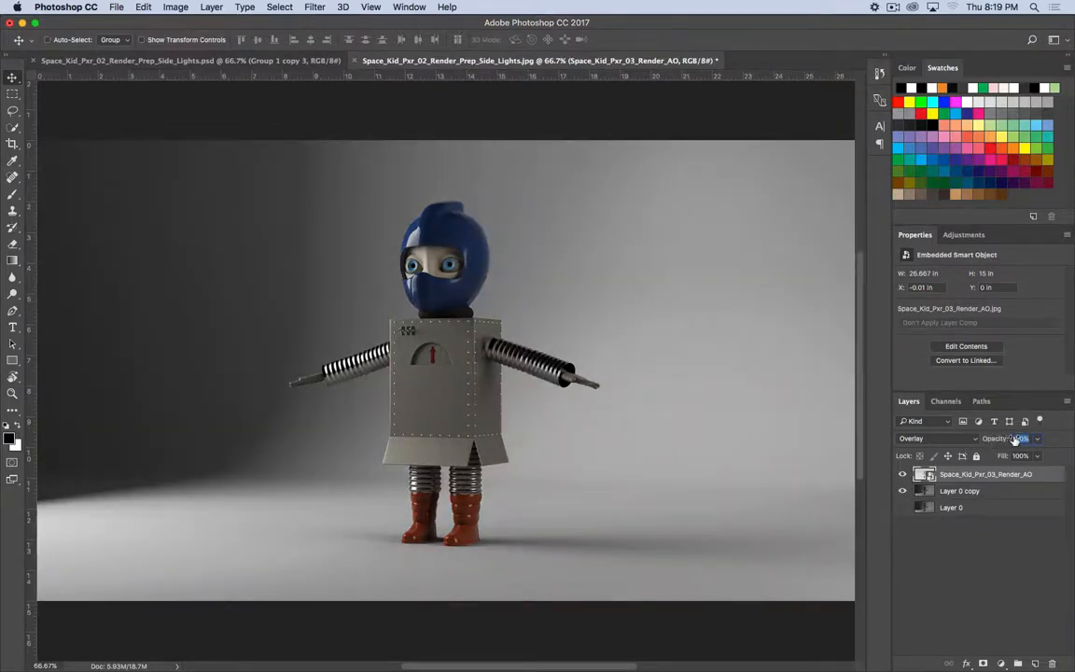
{"action": "type", "text": "100"}
{"action": "key", "text": "Return"}
{"action": "left_click_drag", "start_coordinate": [1014, 439], "coordinate": [1072, 440]}
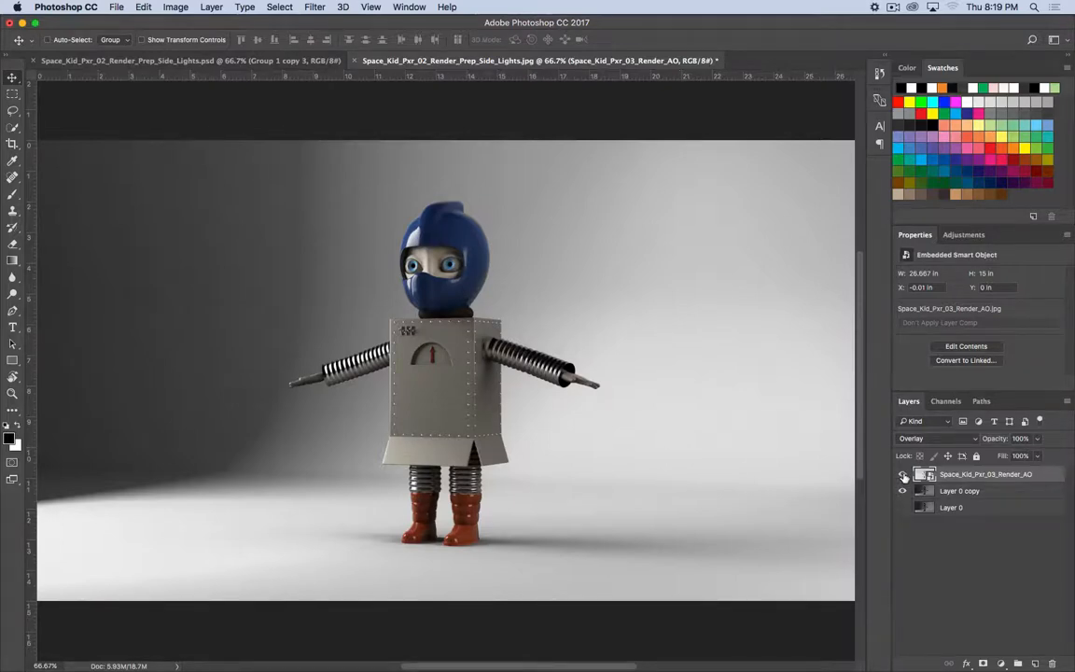
- Compare the render with and without the ambient occlusion layer, and inspect the torso and outstretched arm at 200%
{"action": "left_click", "coordinate": [902, 474]}
{"action": "left_click", "coordinate": [902, 475]}
{"action": "key", "text": "super+equal"}
{"action": "key", "text": "super+equal"}
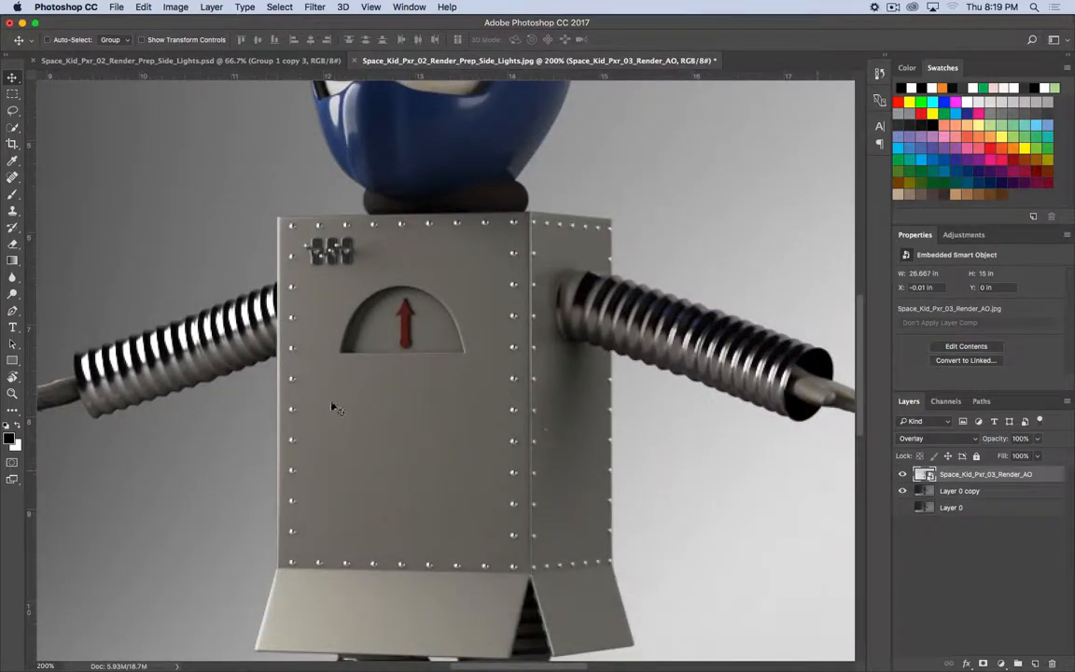
{"action": "key", "text": "space"}
{"action": "left_click_drag", "start_coordinate": [312, 424], "coordinate": [463, 261]}
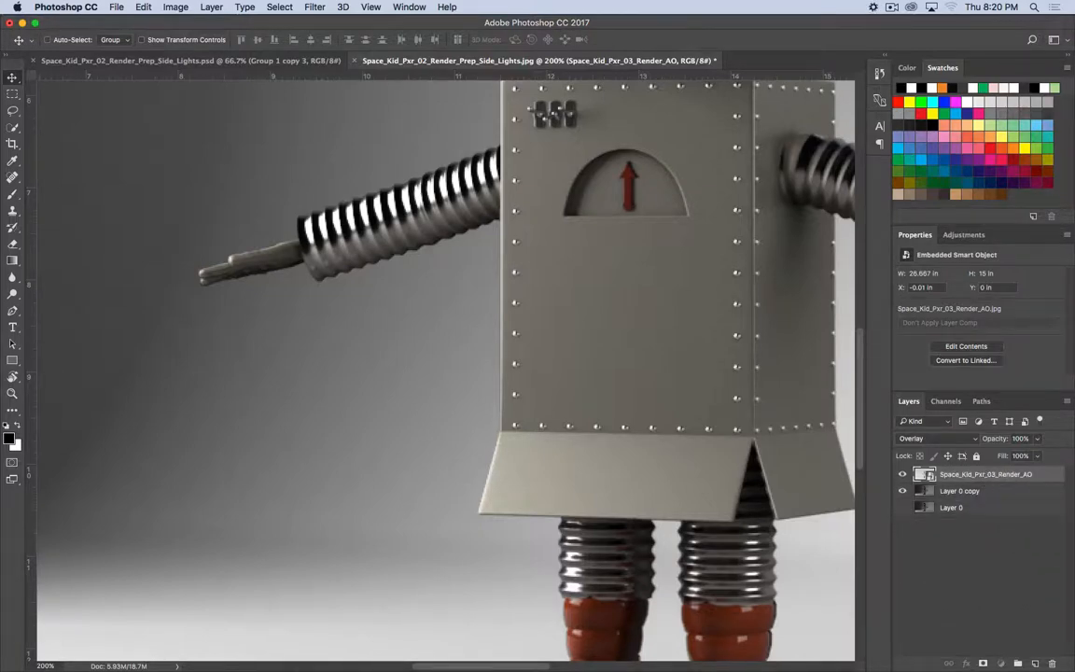
- Rasterize the Space_Kid_Pxr_03_Render_AO smart object layer so the Eraser can work on its pixels
{"action": "key", "text": "e"}
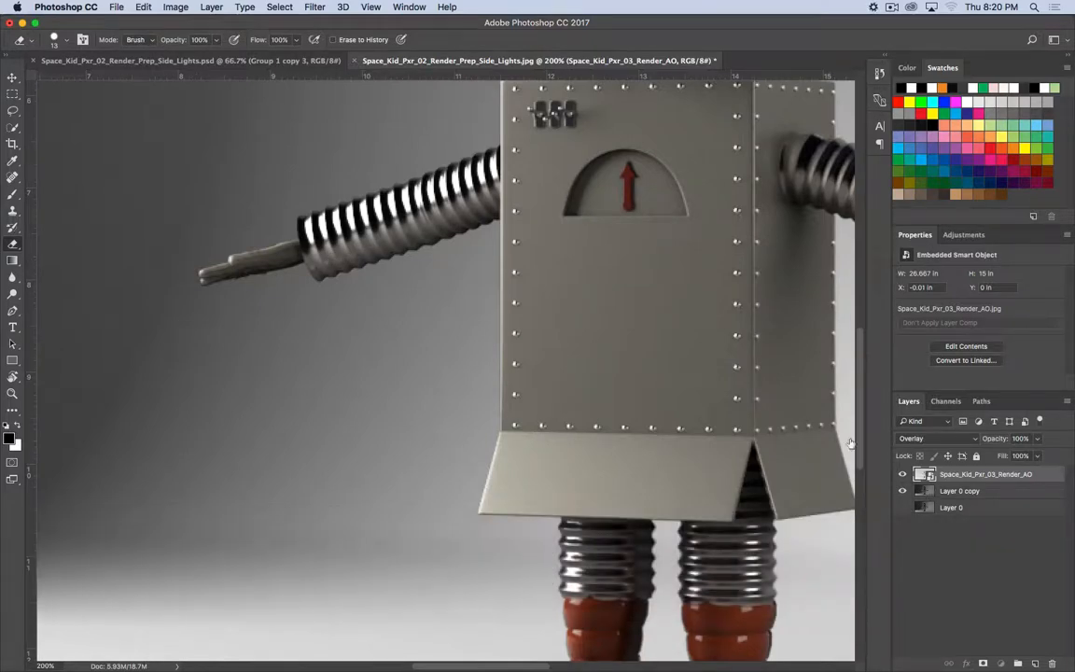
{"action": "key", "text": "e"}
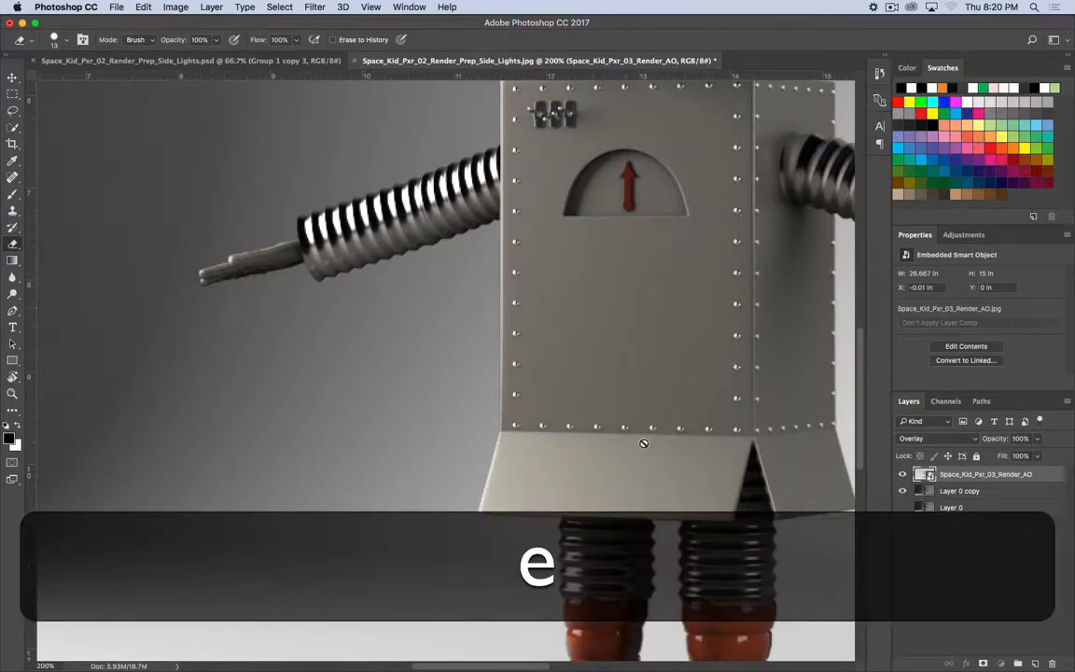
{"action": "double_click", "coordinate": [958, 474]}
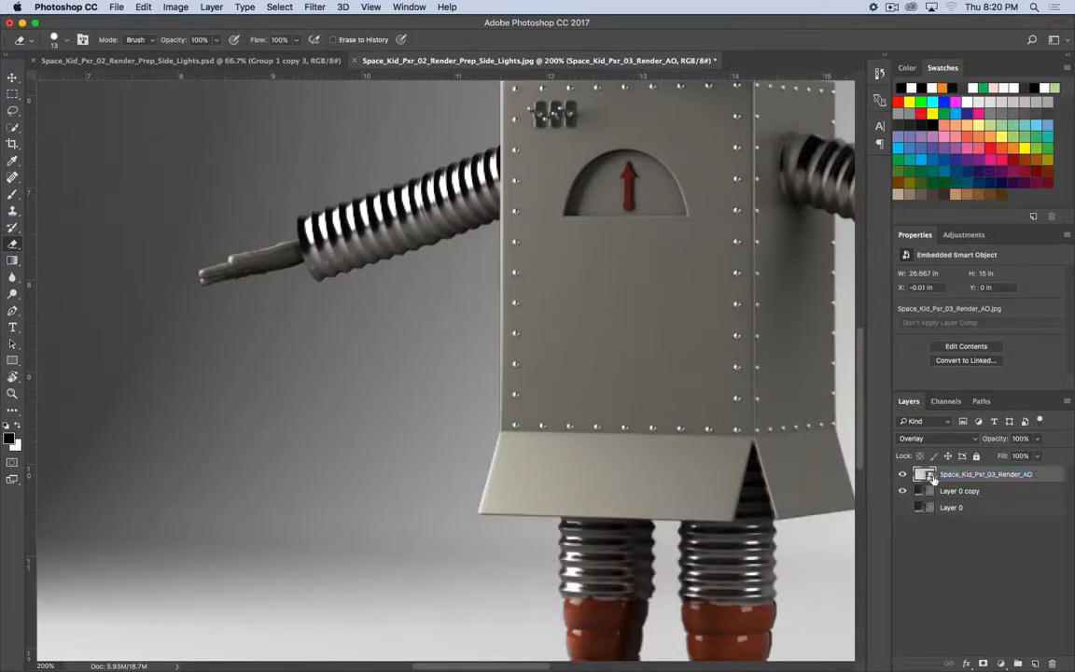
{"action": "right_click", "coordinate": [930, 475]}
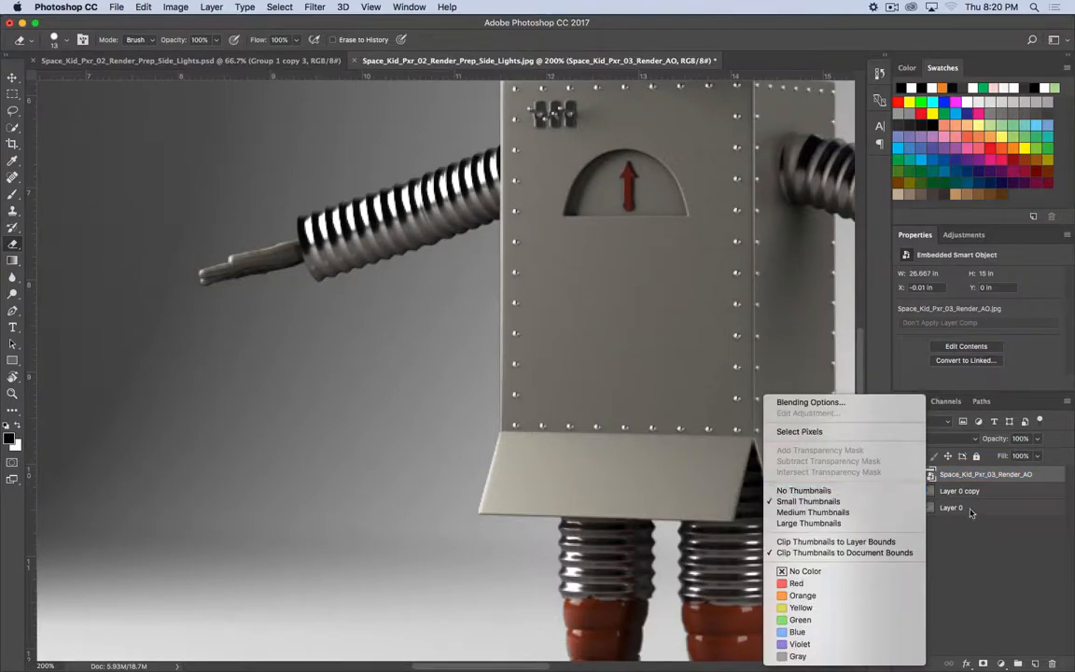
{"action": "left_click", "coordinate": [971, 511]}
{"action": "right_click", "coordinate": [997, 477]}
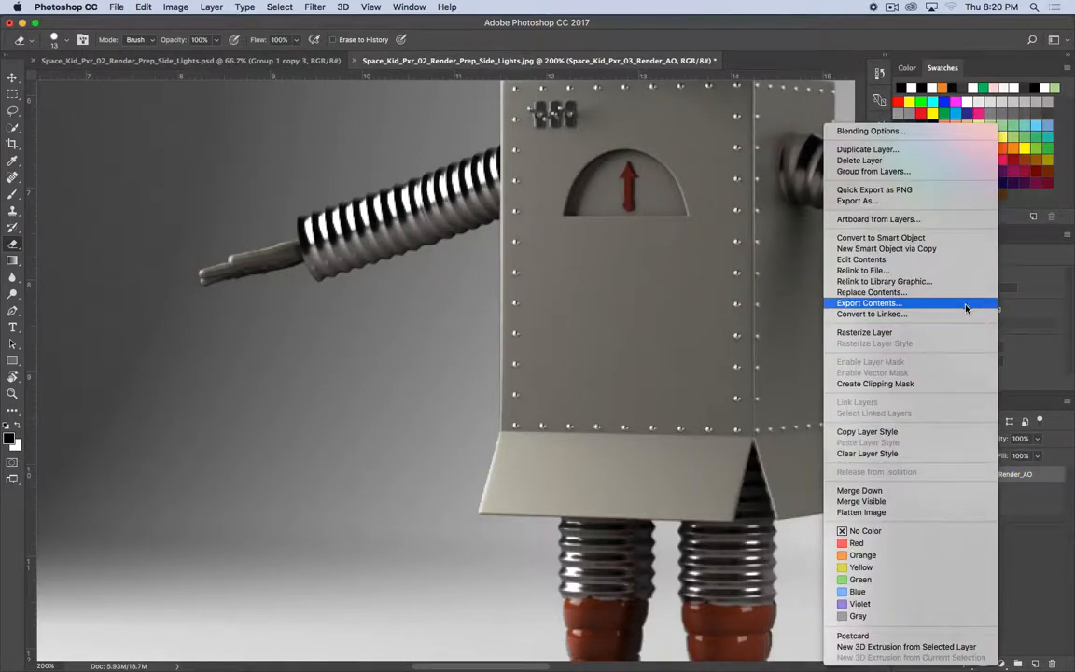
{"action": "left_click", "coordinate": [877, 332]}
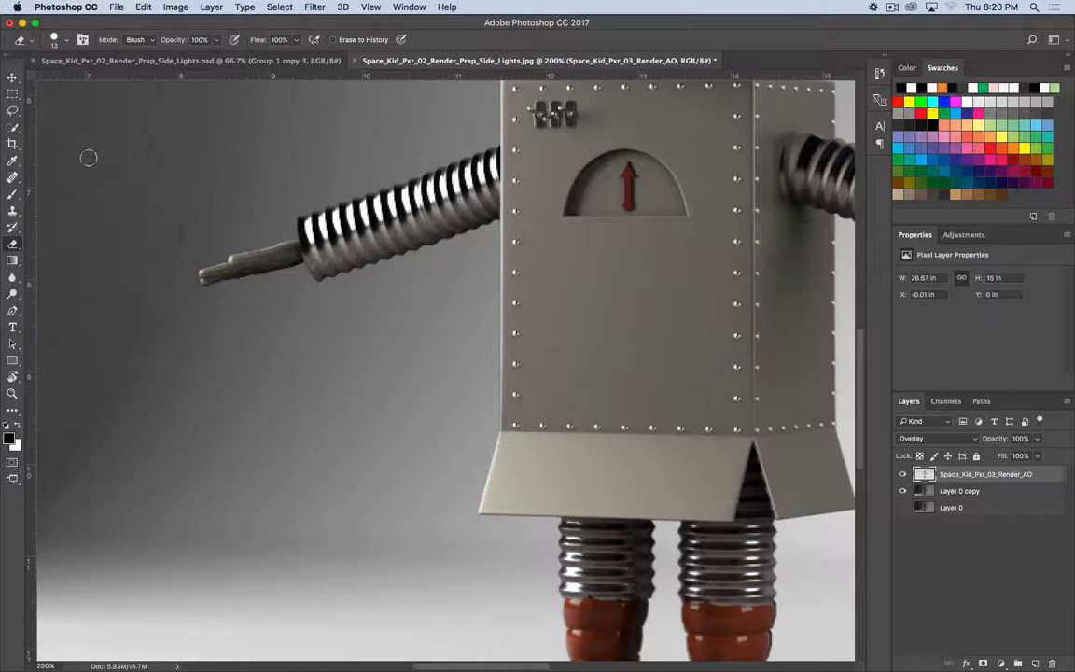
- Try erasing a spot of the ambient occlusion layer below the arm with a soft 30 px eraser, and undo it
{"action": "key", "text": "e"}
{"action": "key", "text": "bracketright"}
{"action": "key", "text": "bracketright"}
{"action": "right_click", "coordinate": [363, 277]}
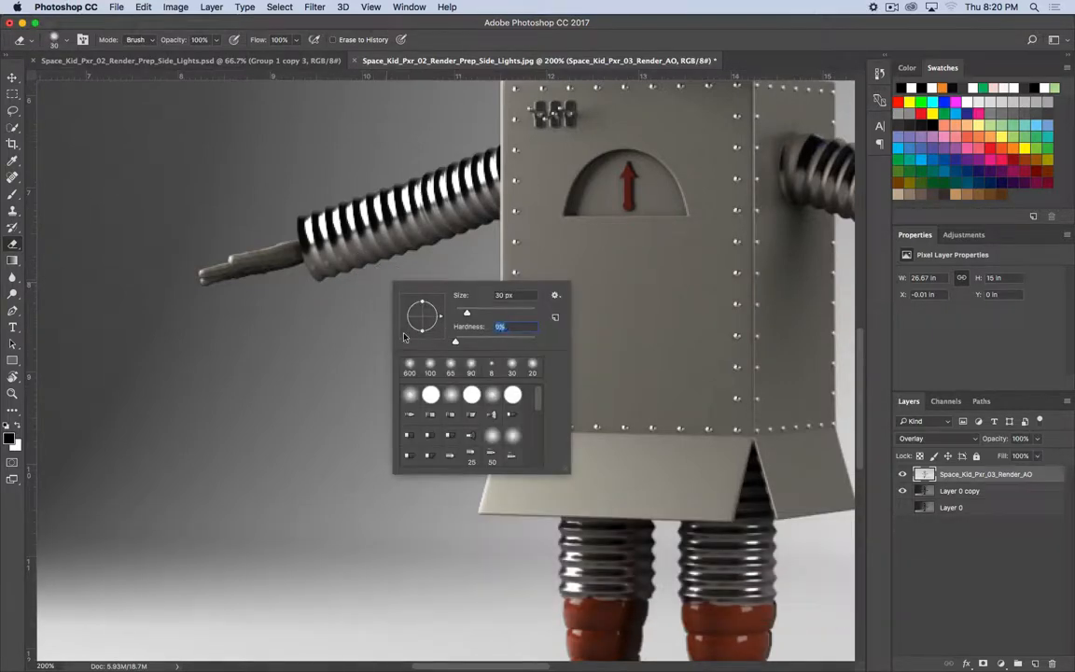
{"action": "left_click", "coordinate": [336, 307]}
{"action": "left_click", "coordinate": [336, 307]}
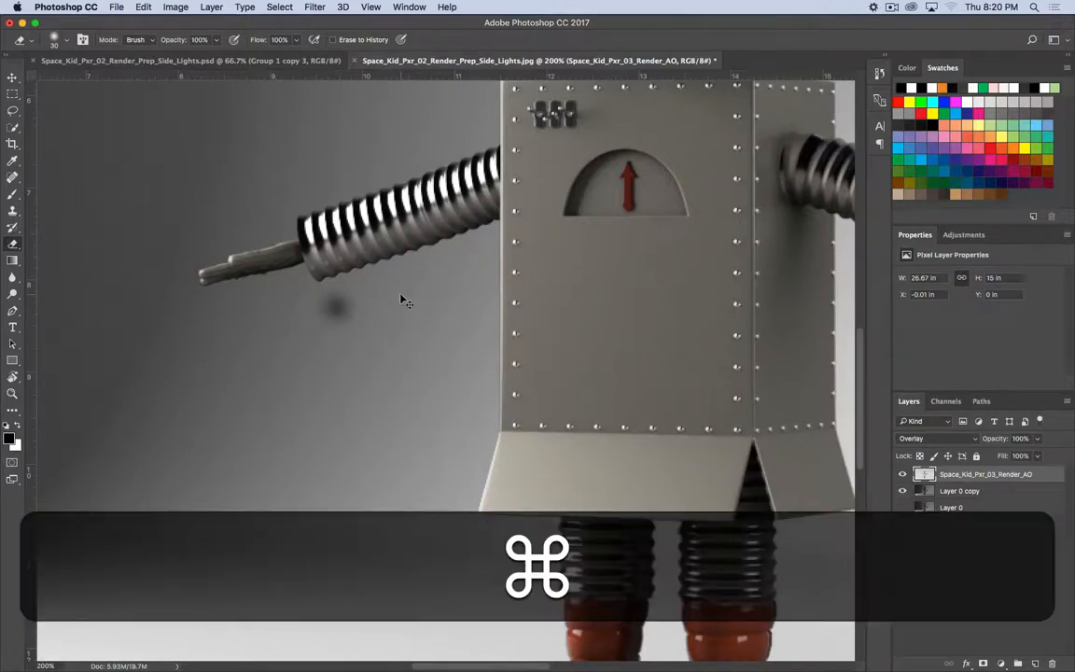
{"action": "key", "text": "cmd+z"}
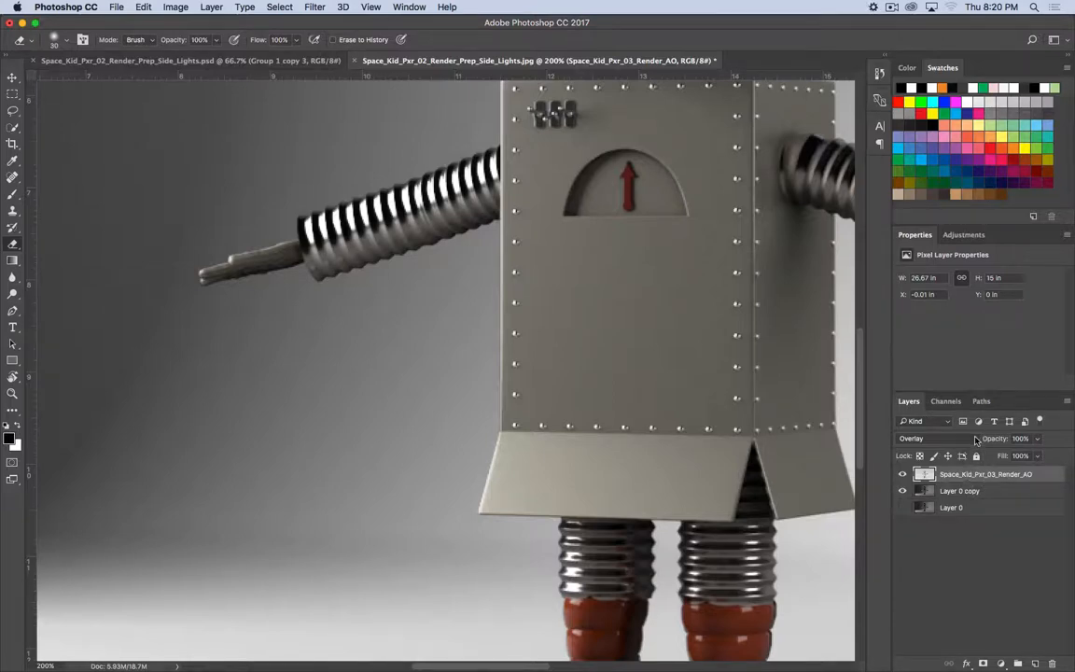
- Set the ambient occlusion layer's blending mode to Normal and dodge the midtones along the ribbed arm at 50% exposure
{"action": "left_click", "coordinate": [975, 439]}
{"action": "left_click", "coordinate": [956, 300]}
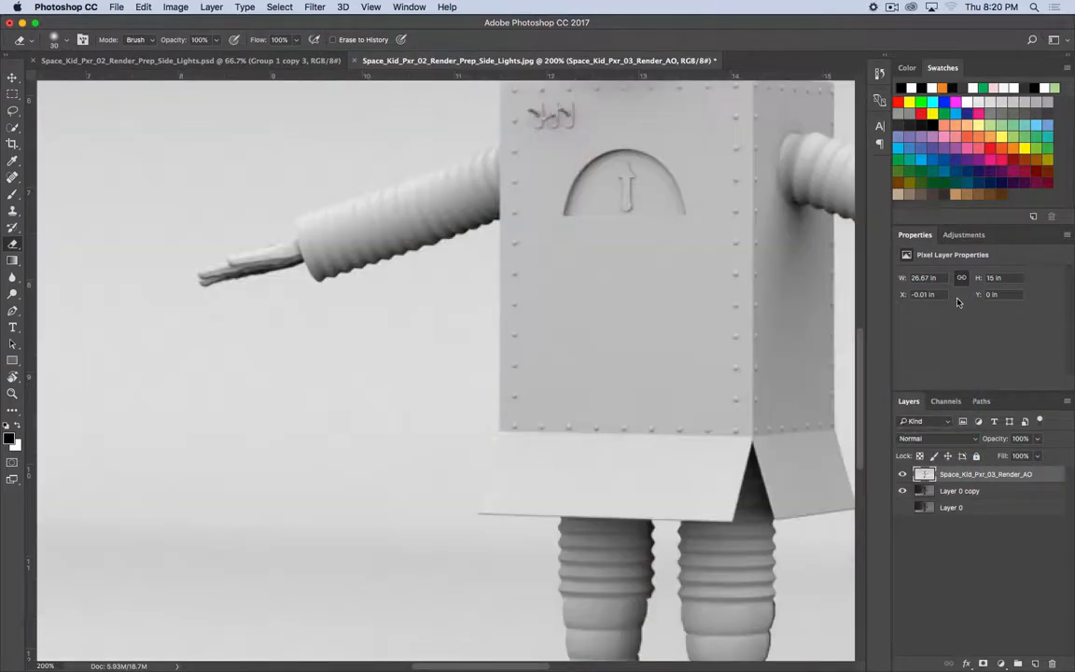
{"action": "left_click", "coordinate": [11, 295]}
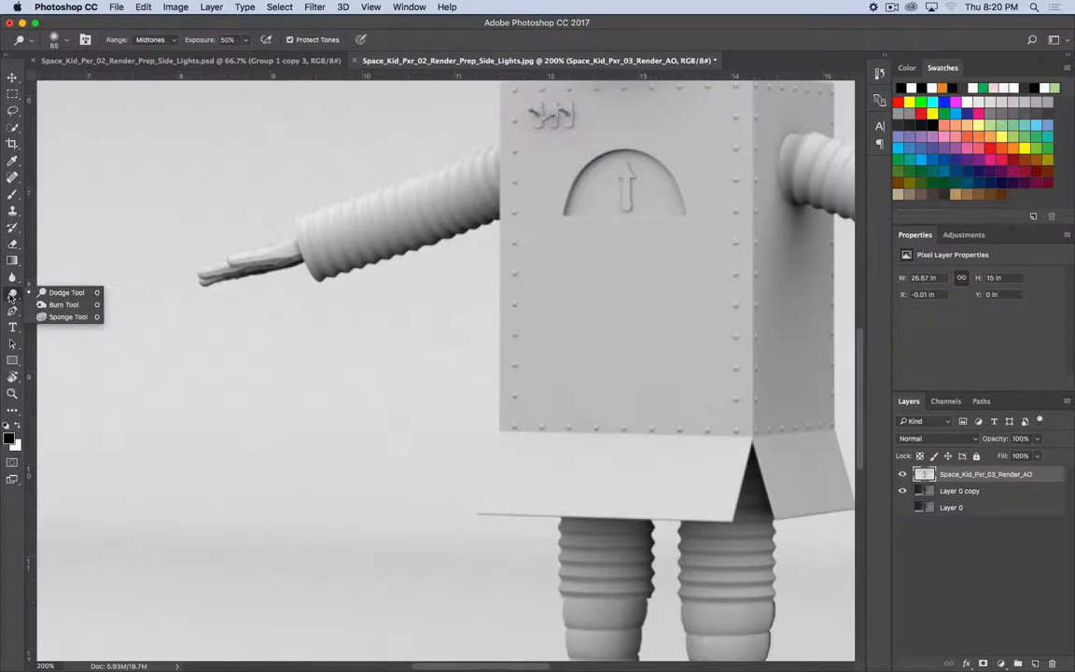
{"action": "left_click", "coordinate": [54, 295]}
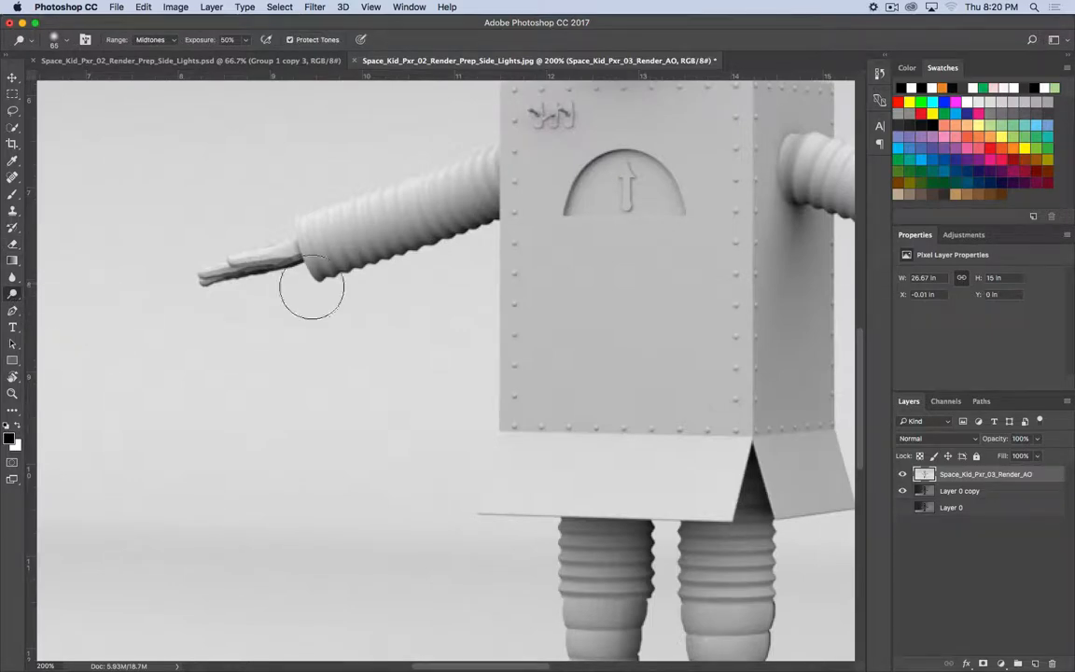
{"action": "mouse_move", "coordinate": [281, 265]}
{"action": "left_mouse_down"}
{"action": "mouse_move", "coordinate": [322, 182]}
{"action": "mouse_move", "coordinate": [378, 247]}
{"action": "left_mouse_up"}
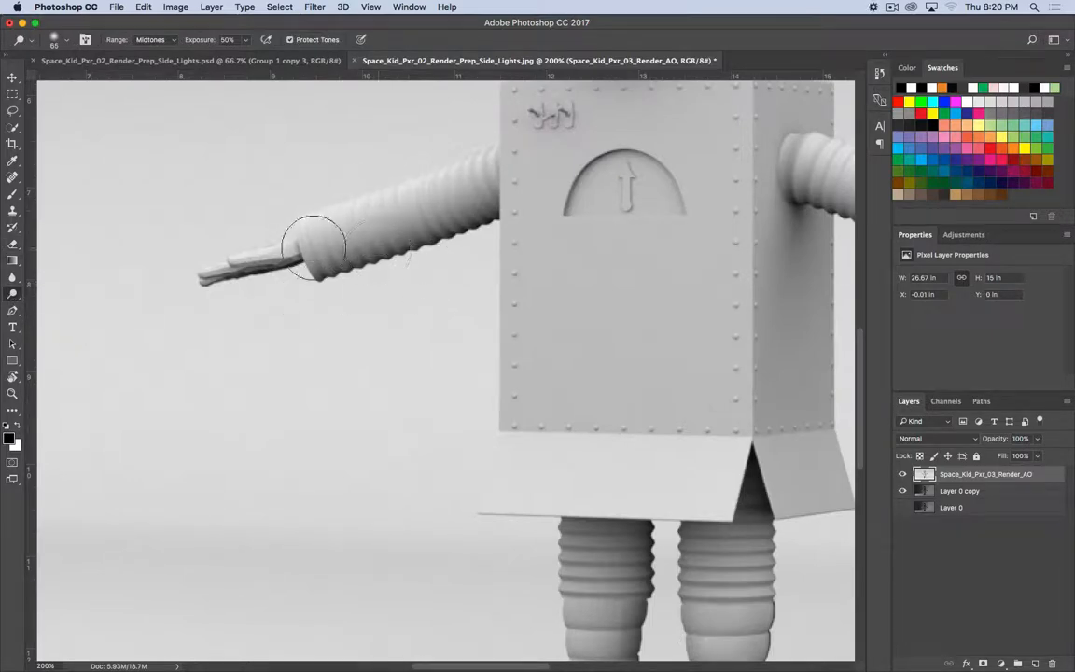
- Dodge the ribbed arm's shadows with a 45 px brush, and set the ambient occlusion layer's blending mode to Overlay
{"action": "left_click", "coordinate": [152, 39]}
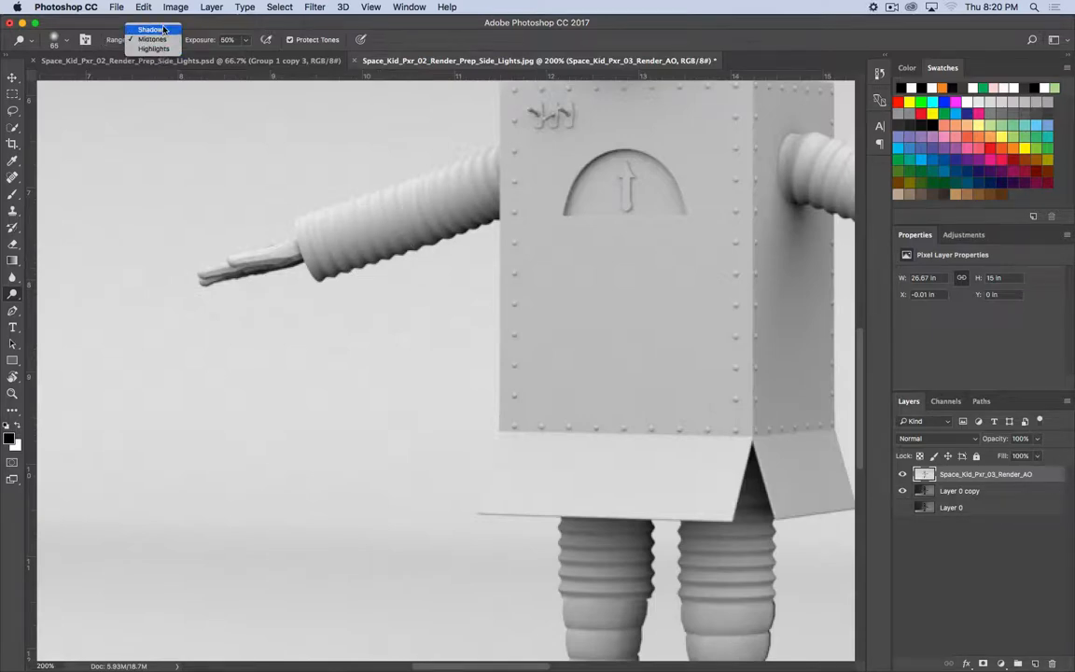
{"action": "left_click", "coordinate": [151, 29]}
{"action": "key", "text": "bracketleft"}
{"action": "key", "text": "bracketleft"}
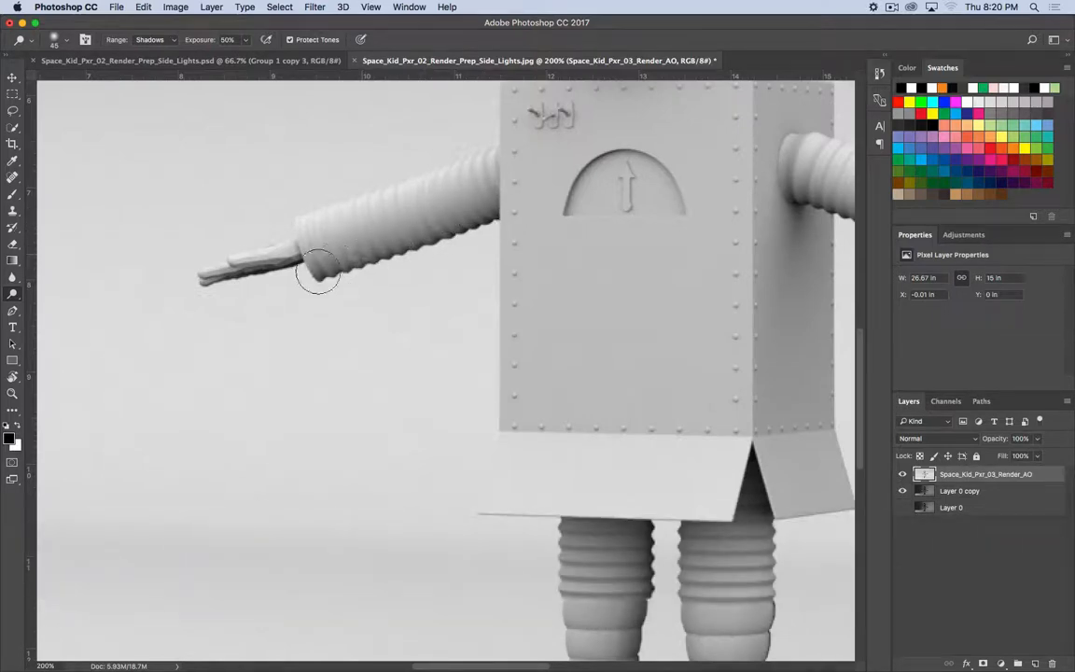
{"action": "mouse_move", "coordinate": [485, 207]}
{"action": "left_mouse_down"}
{"action": "mouse_move", "coordinate": [396, 256]}
{"action": "mouse_move", "coordinate": [445, 228]}
{"action": "mouse_move", "coordinate": [356, 263]}
{"action": "mouse_move", "coordinate": [349, 278]}
{"action": "mouse_move", "coordinate": [483, 195]}
{"action": "left_mouse_up"}
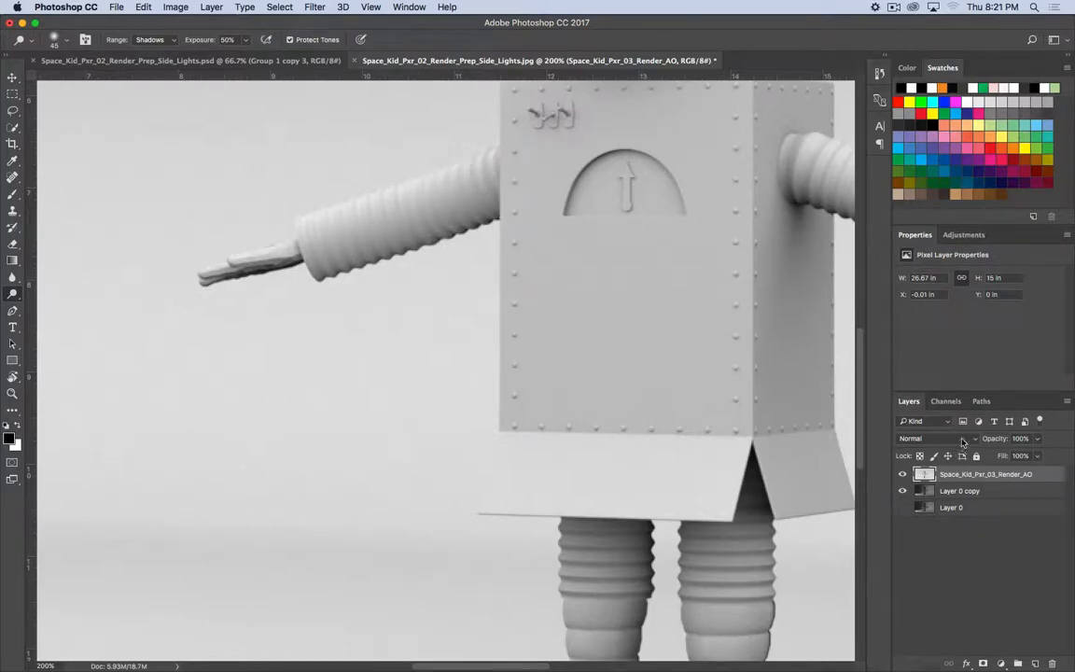
{"action": "left_click", "coordinate": [976, 439]}
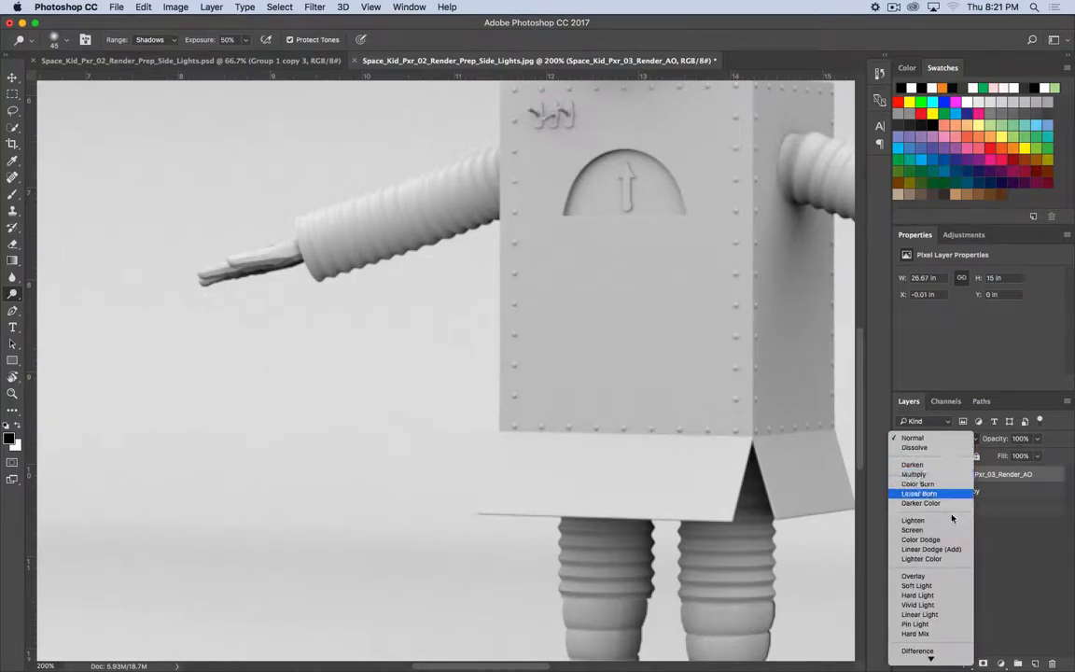
{"action": "left_click", "coordinate": [937, 577]}
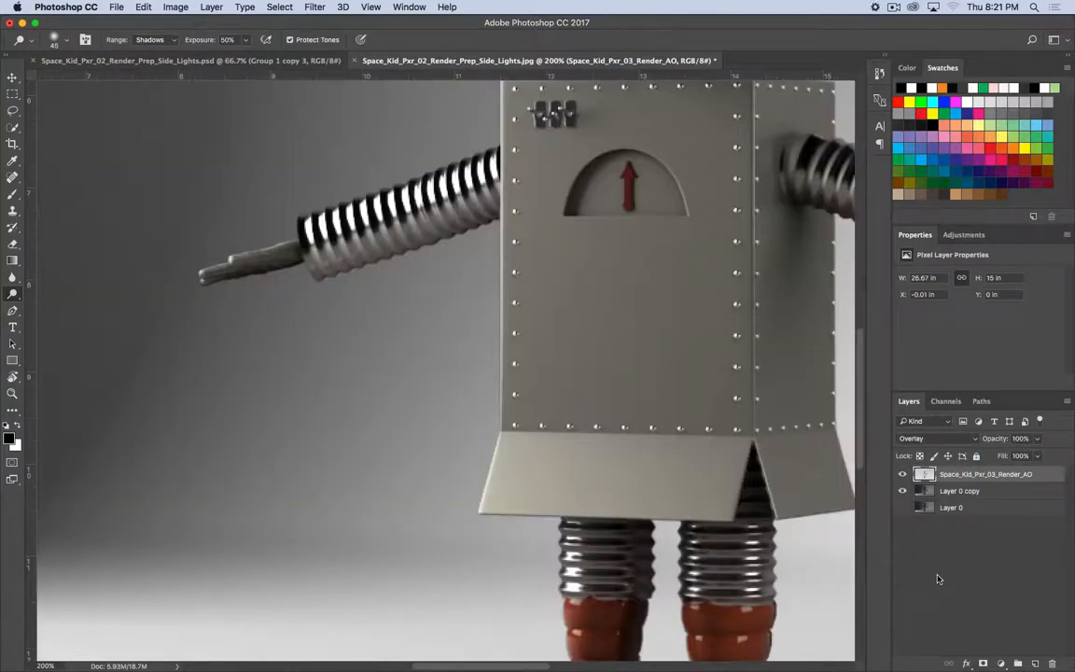
- Compare the history states before and after dodging on the arm, and review the whole figure at 66.7%
{"action": "left_click", "coordinate": [879, 73]}
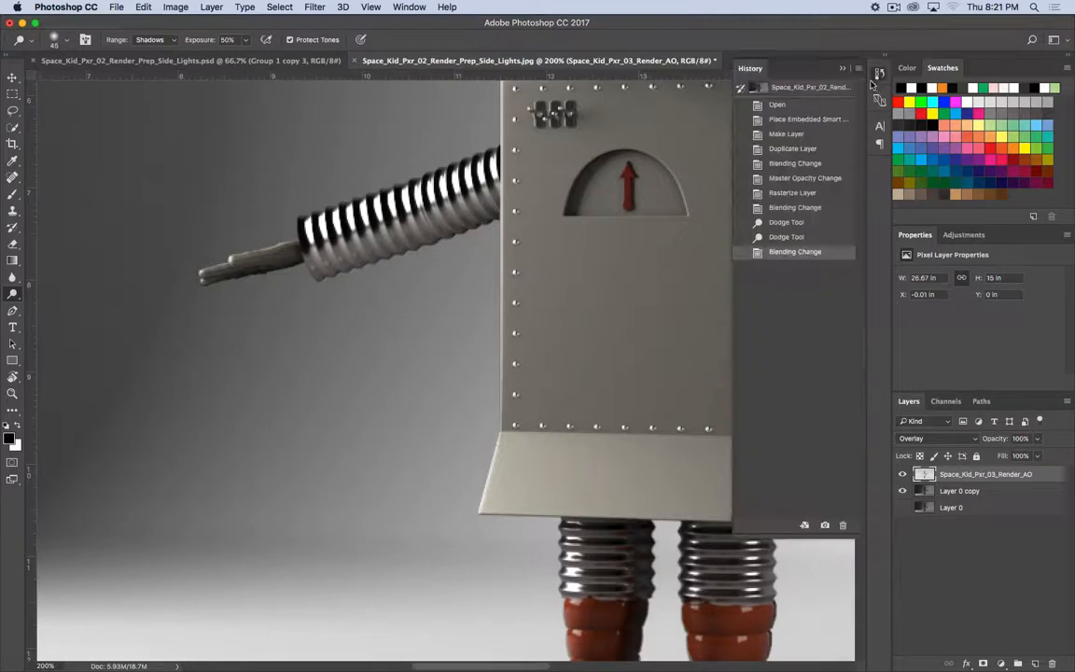
{"action": "left_click", "coordinate": [795, 207]}
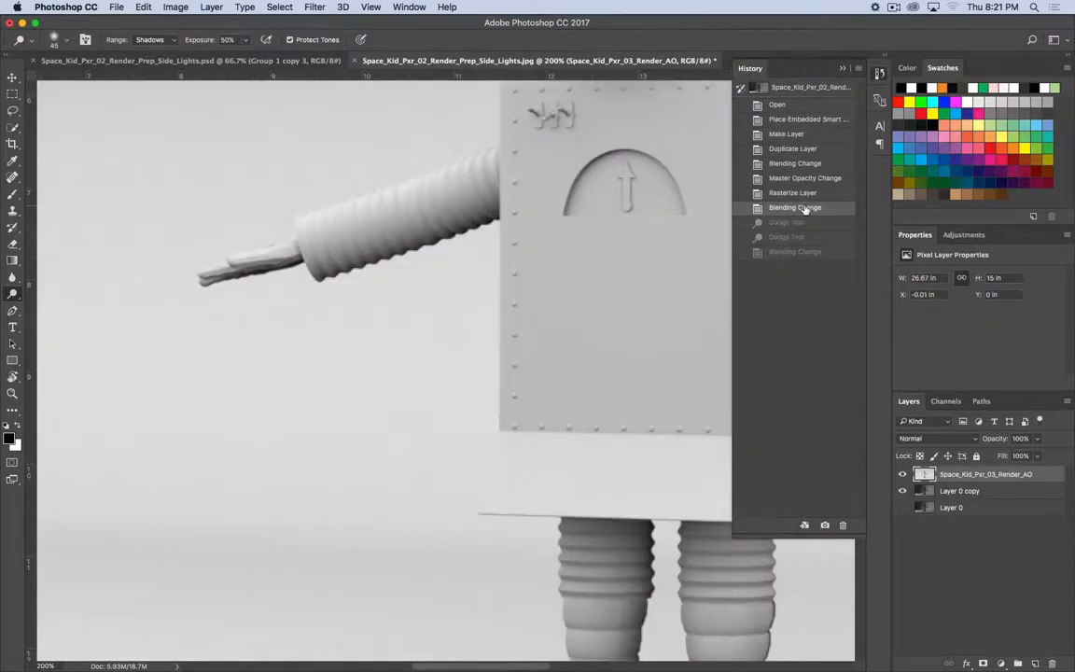
{"action": "left_click", "coordinate": [793, 192]}
{"action": "left_click", "coordinate": [798, 254]}
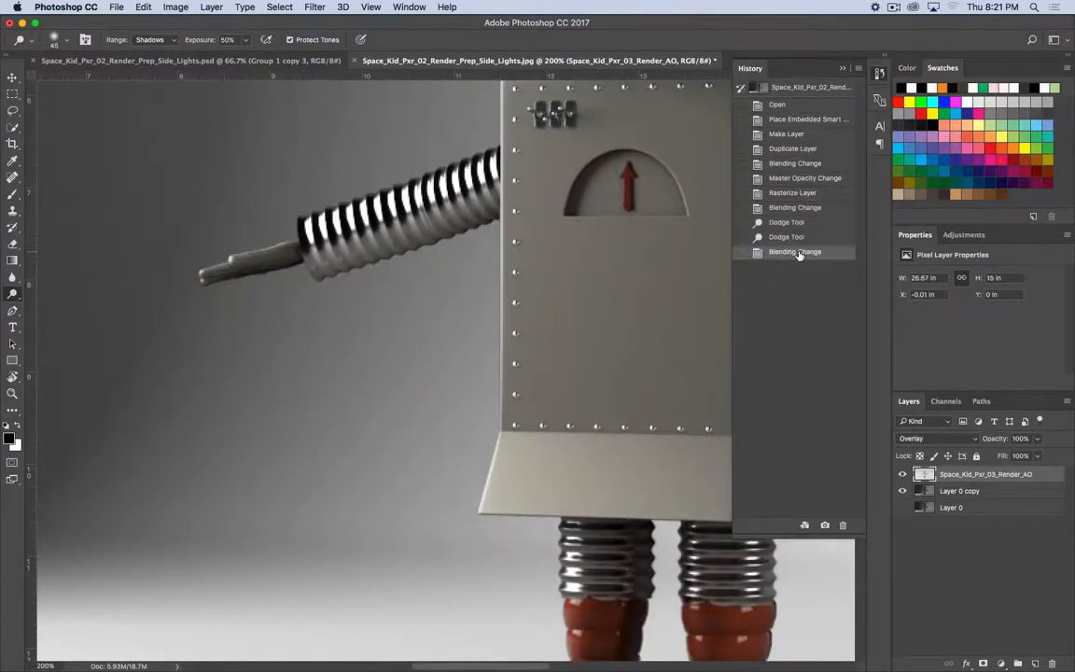
{"action": "left_click", "coordinate": [792, 194]}
{"action": "left_click", "coordinate": [797, 254]}
{"action": "key", "text": "super+minus"}
{"action": "key", "text": "super+minus"}
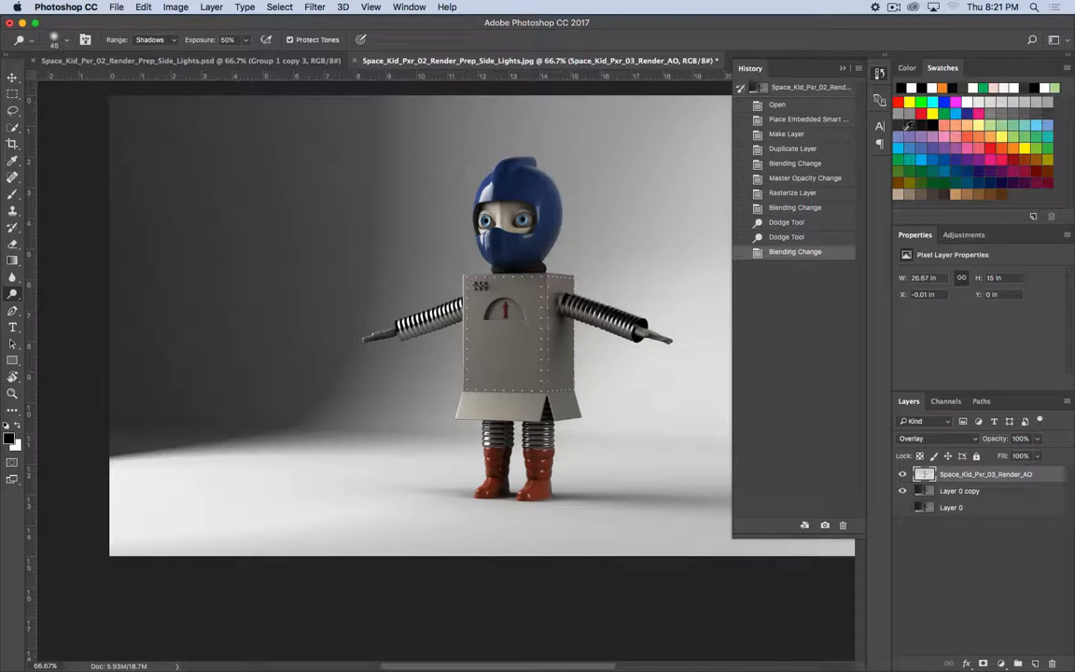
{"action": "left_click", "coordinate": [880, 75]}
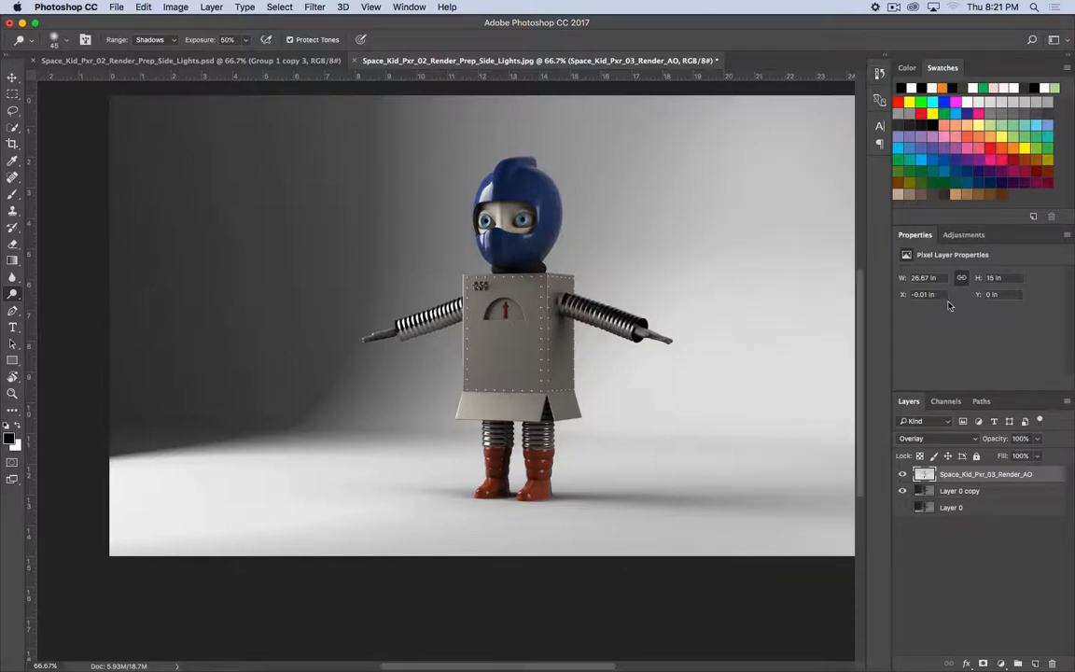
- Group the ambient occlusion layer with Layer 0 copy and name the group AO
{"action": "key", "text": "v"}
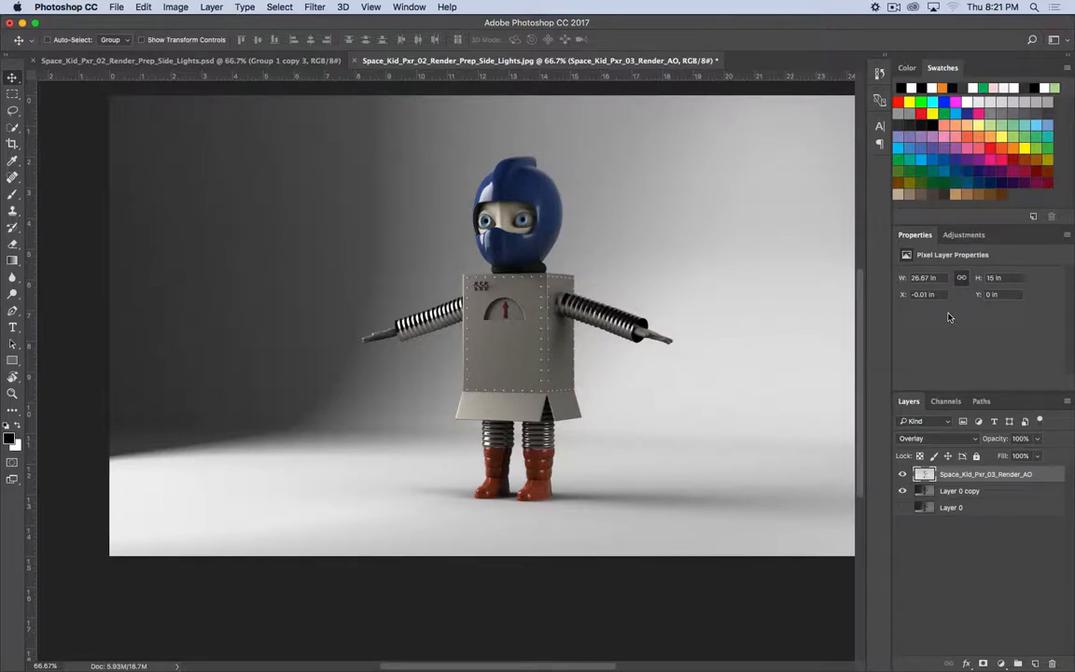
{"action": "left_click", "coordinate": [970, 490], "text": "shift"}
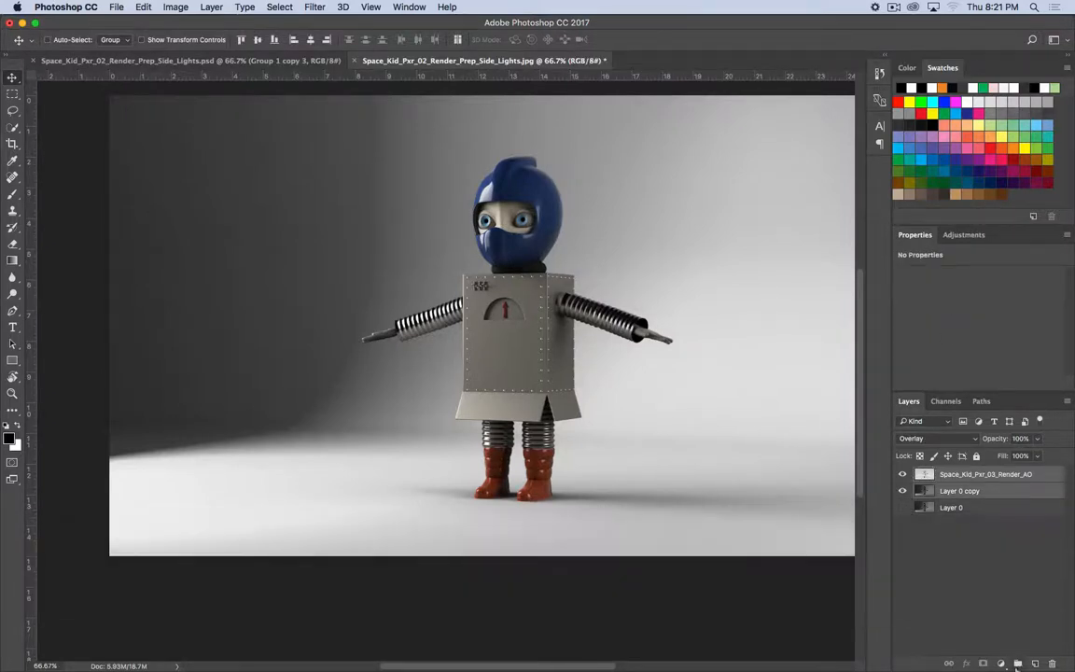
{"action": "left_click", "coordinate": [1017, 663]}
{"action": "double_click", "coordinate": [950, 473]}
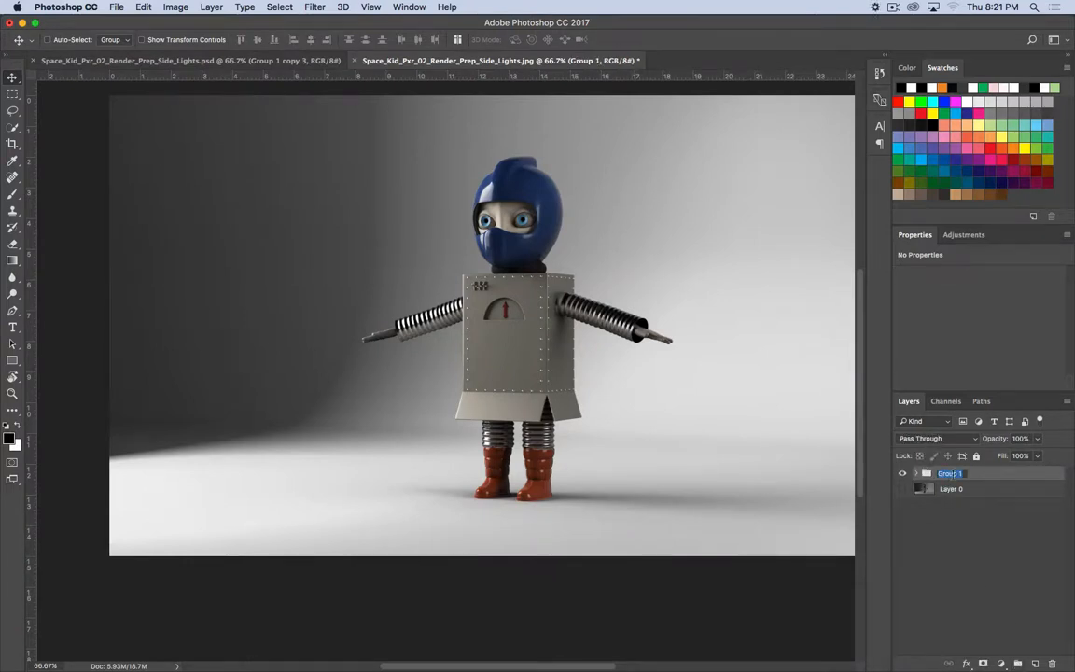
{"action": "type", "text": "AO"}
{"action": "key", "text": "shift+Return"}
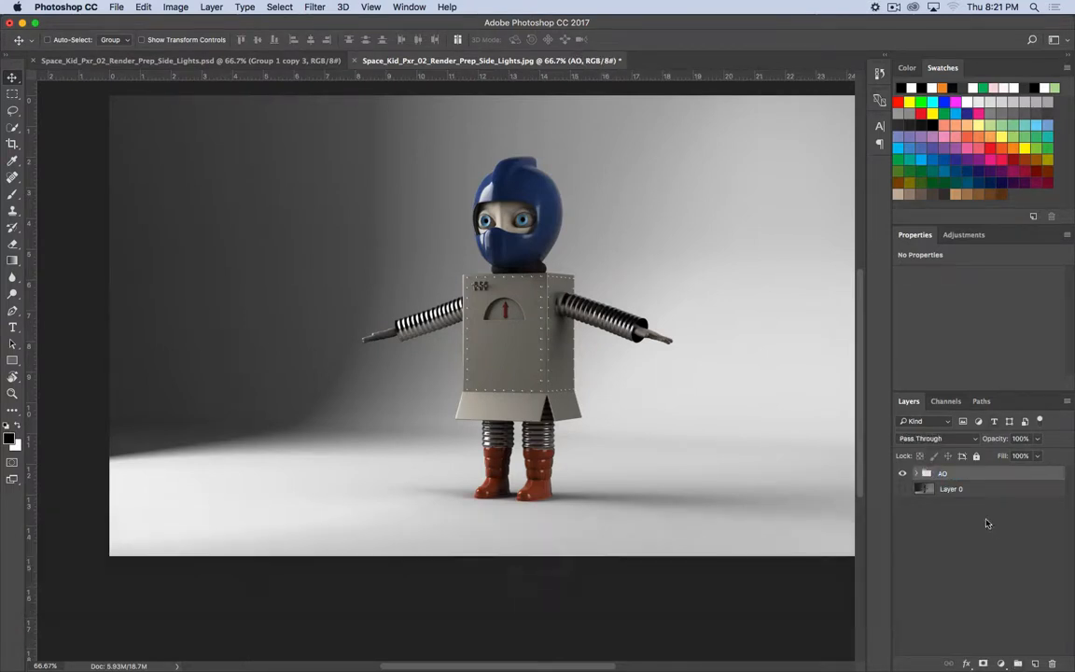
- Duplicate the AO group and merge the copy into a single layer
{"action": "left_click_drag", "start_coordinate": [970, 478], "coordinate": [1017, 663]}
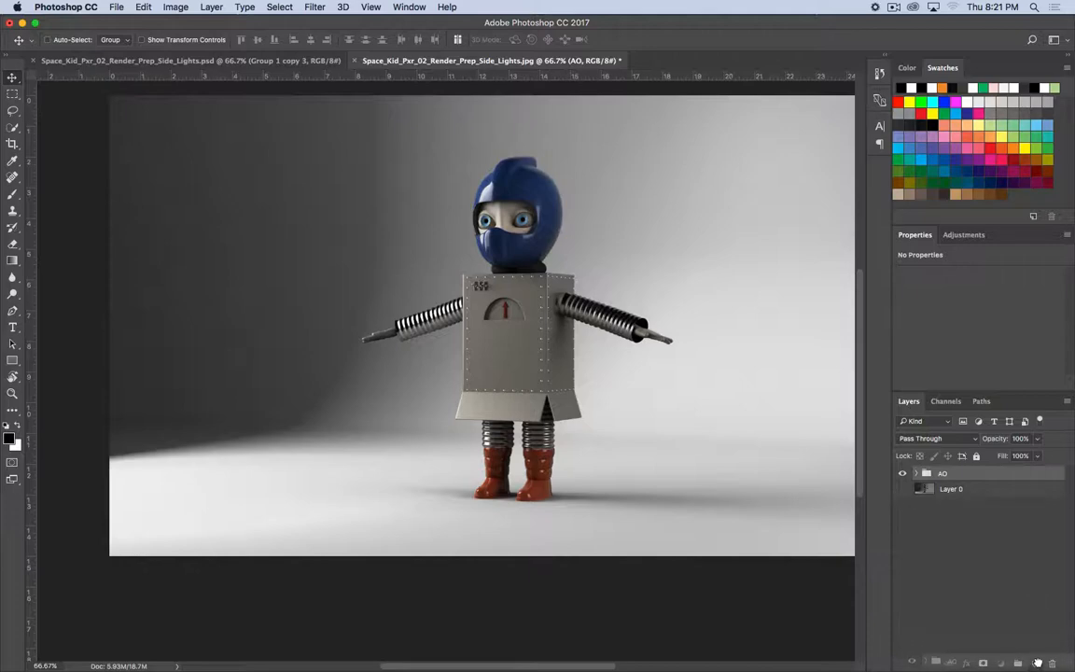
{"action": "right_click", "coordinate": [969, 480]}
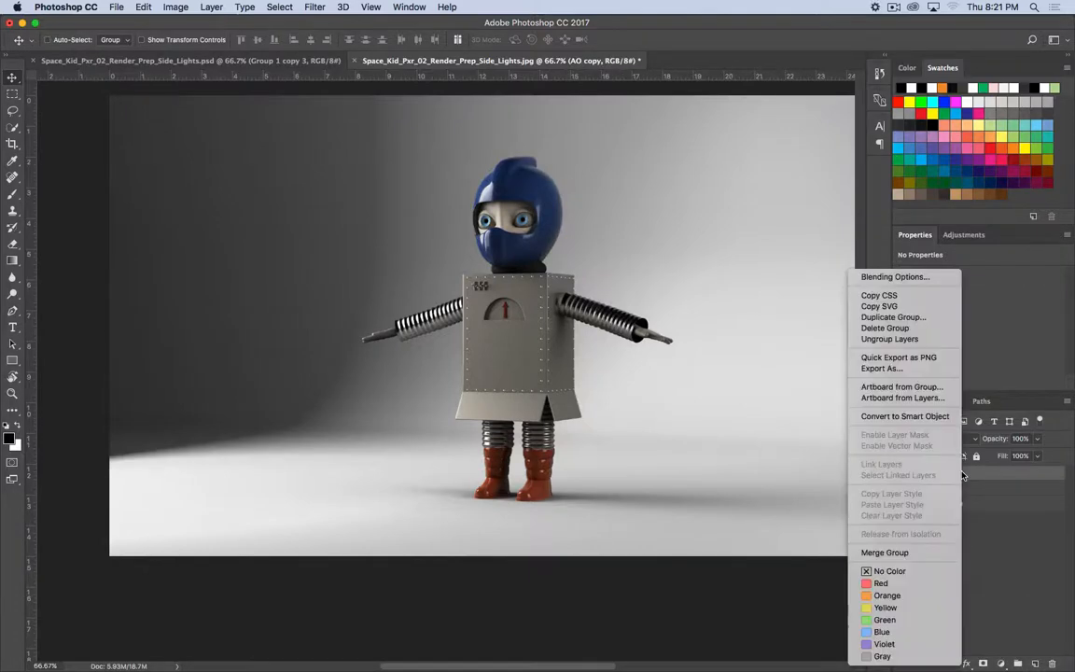
{"action": "left_click", "coordinate": [894, 554]}
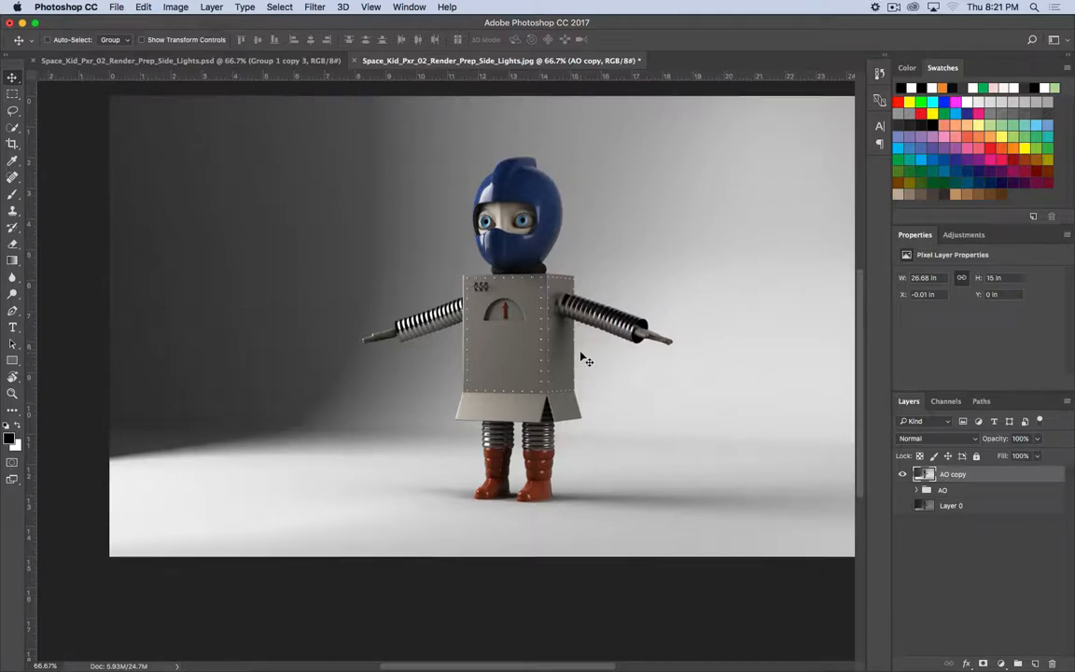
- Add a Photo Filter adjustment layer, try Warming Filter (81) and Cooling Filter (LBB), and set the filter to Sepia
{"action": "key", "text": "super+minus"}
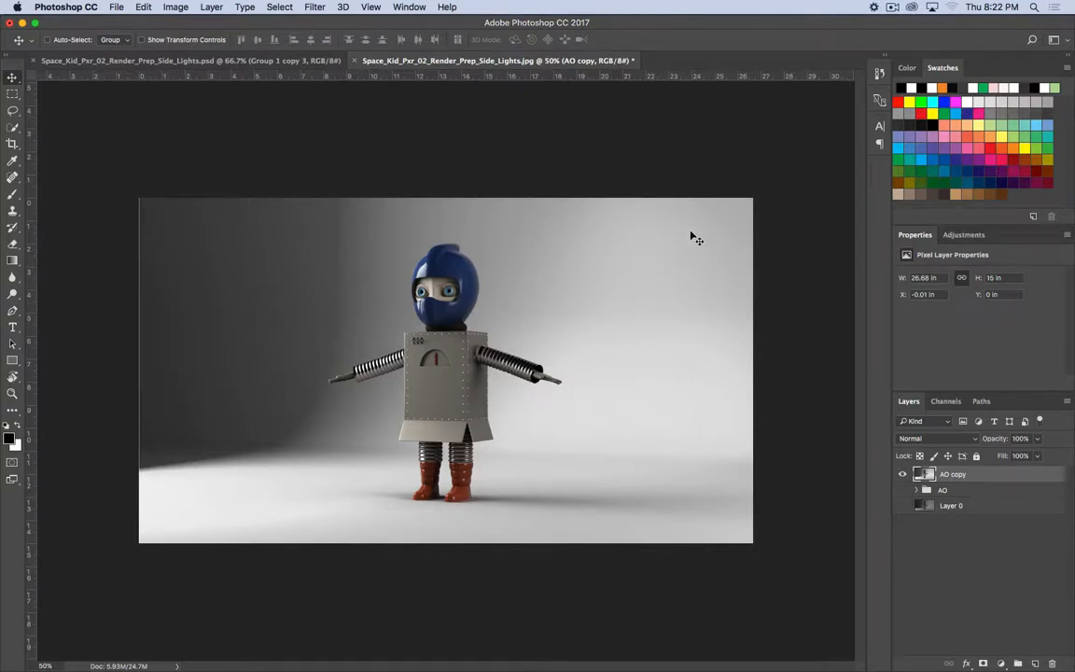
{"action": "left_click", "coordinate": [954, 234]}
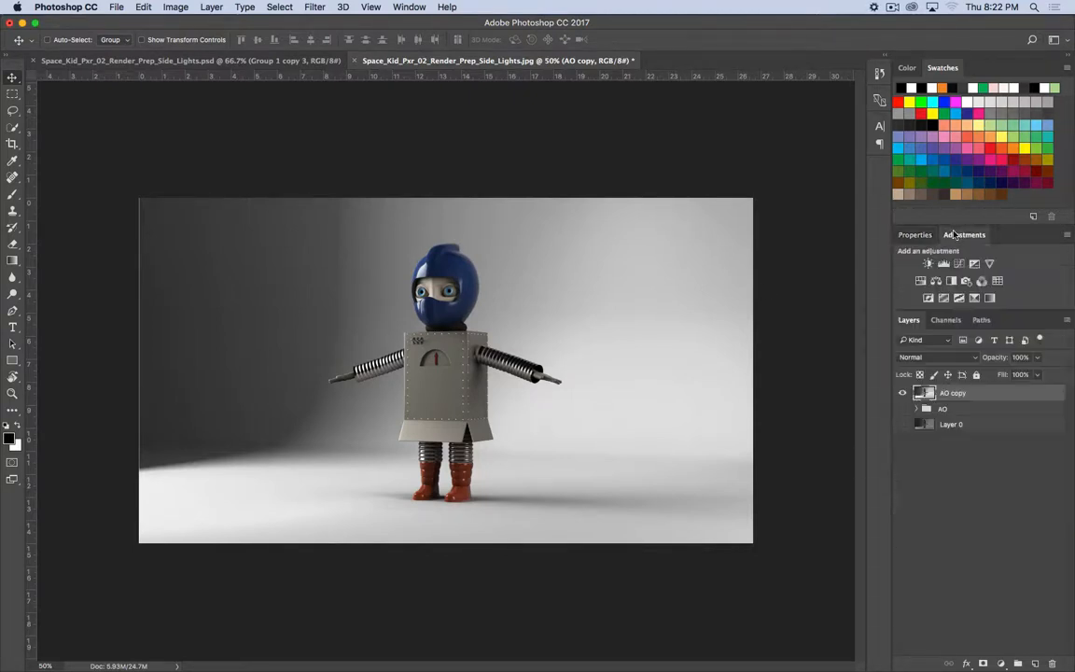
{"action": "left_click", "coordinate": [967, 282]}
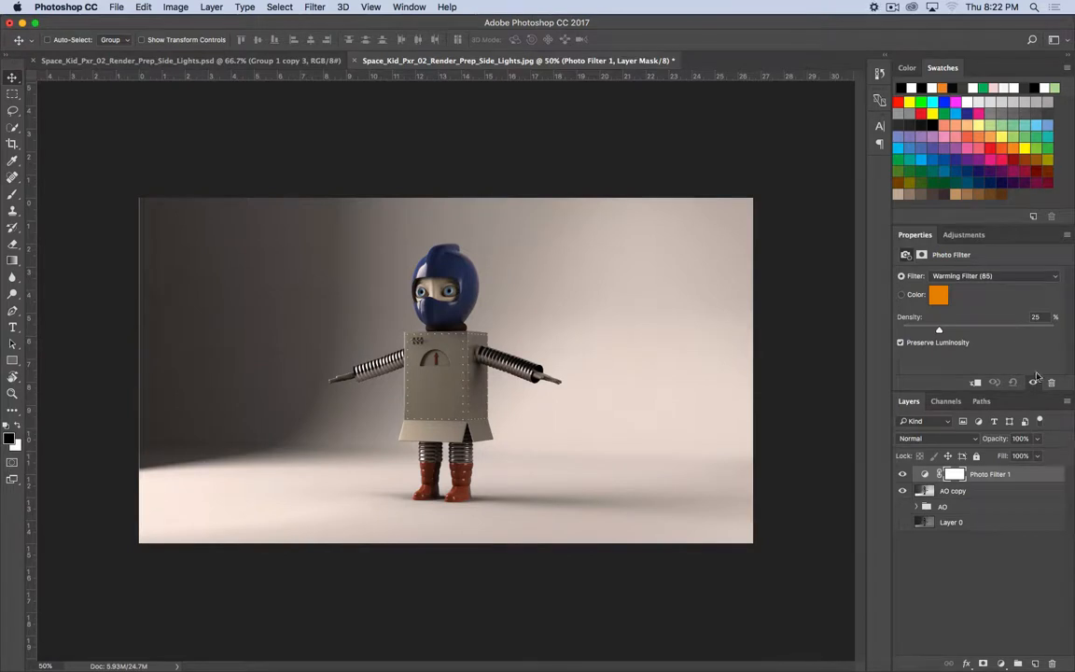
{"action": "left_click", "coordinate": [970, 276]}
{"action": "left_click", "coordinate": [971, 296]}
{"action": "left_click", "coordinate": [975, 278]}
{"action": "left_click", "coordinate": [975, 296]}
{"action": "left_click", "coordinate": [976, 278]}
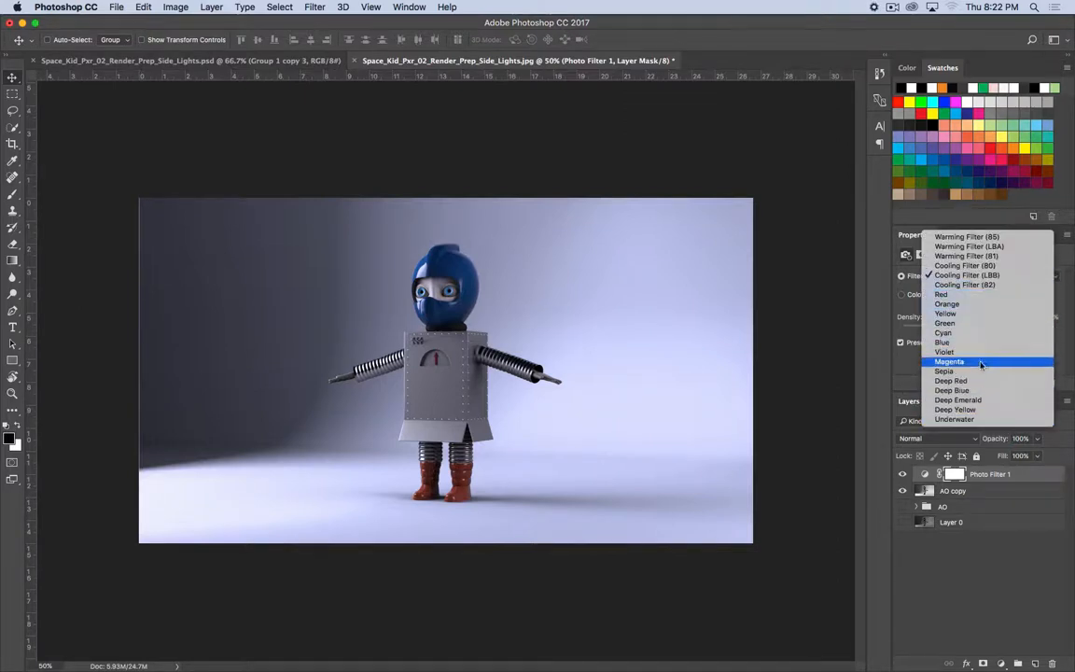
{"action": "left_click", "coordinate": [979, 371]}
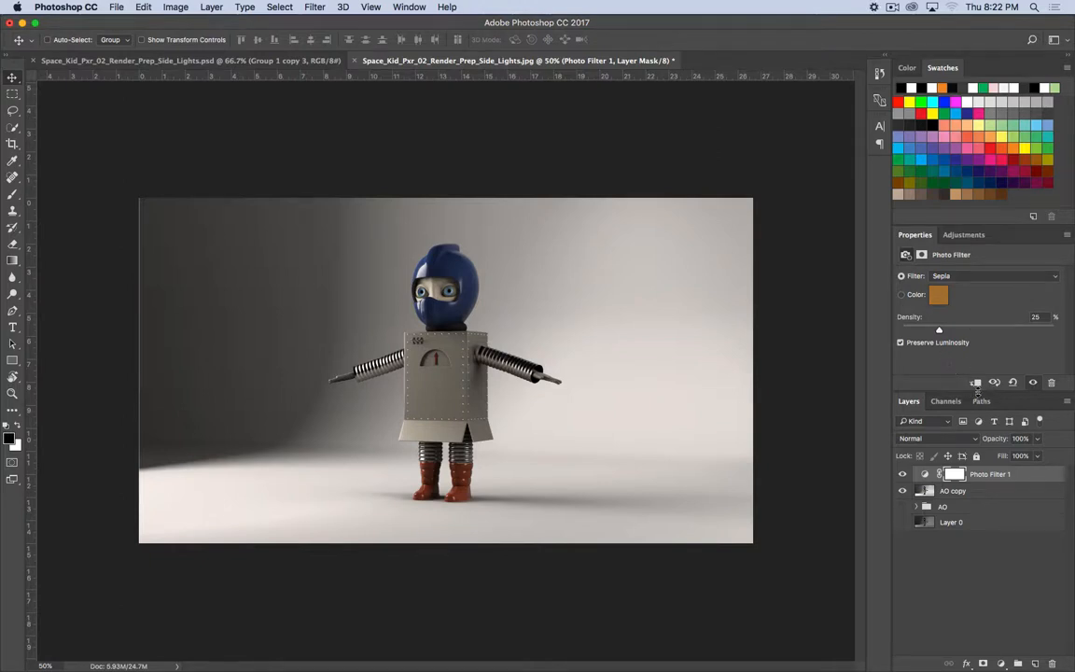
- Switch the photo filter to a custom magenta, #de1de0, try a density of 69%, and undo the density change
{"action": "left_click", "coordinate": [902, 296]}
{"action": "left_click", "coordinate": [938, 295]}
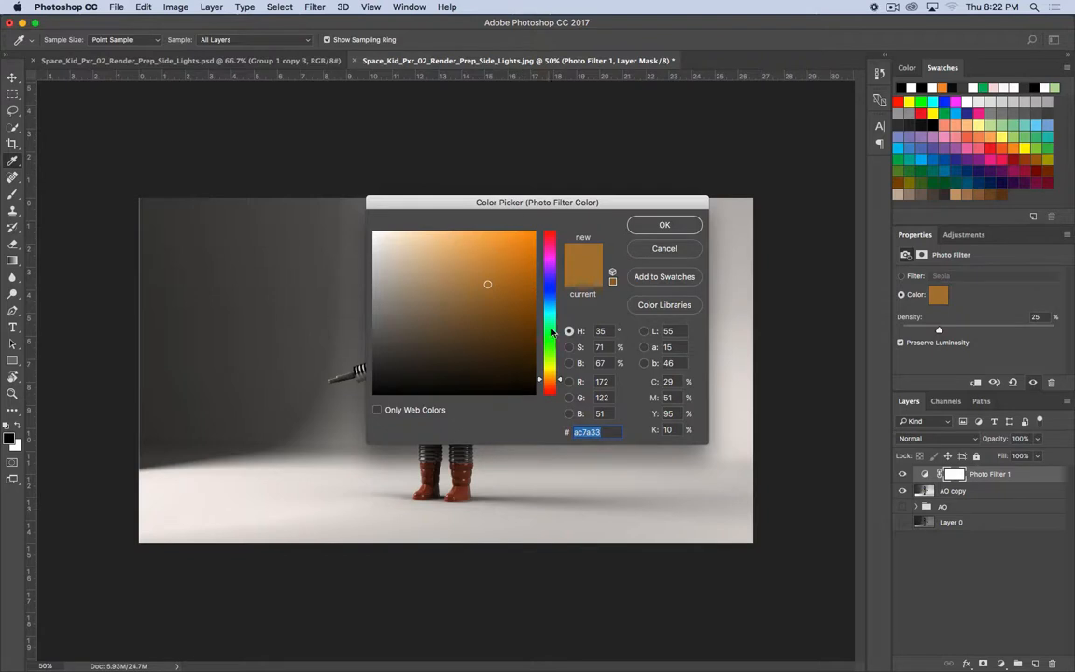
{"action": "left_click", "coordinate": [548, 259]}
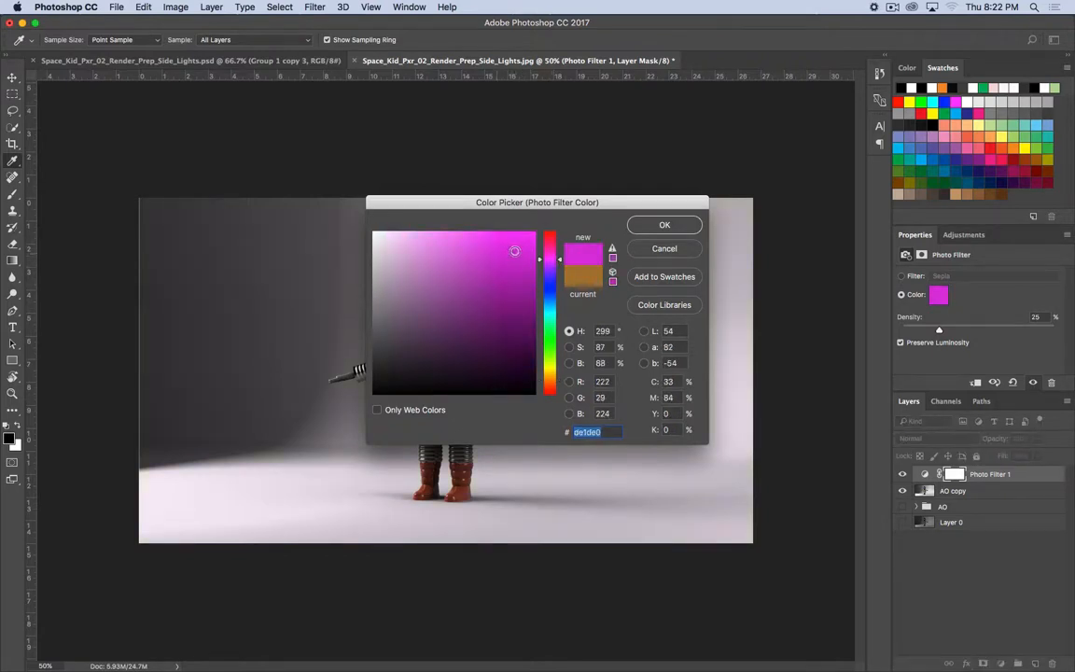
{"action": "left_click", "coordinate": [666, 227]}
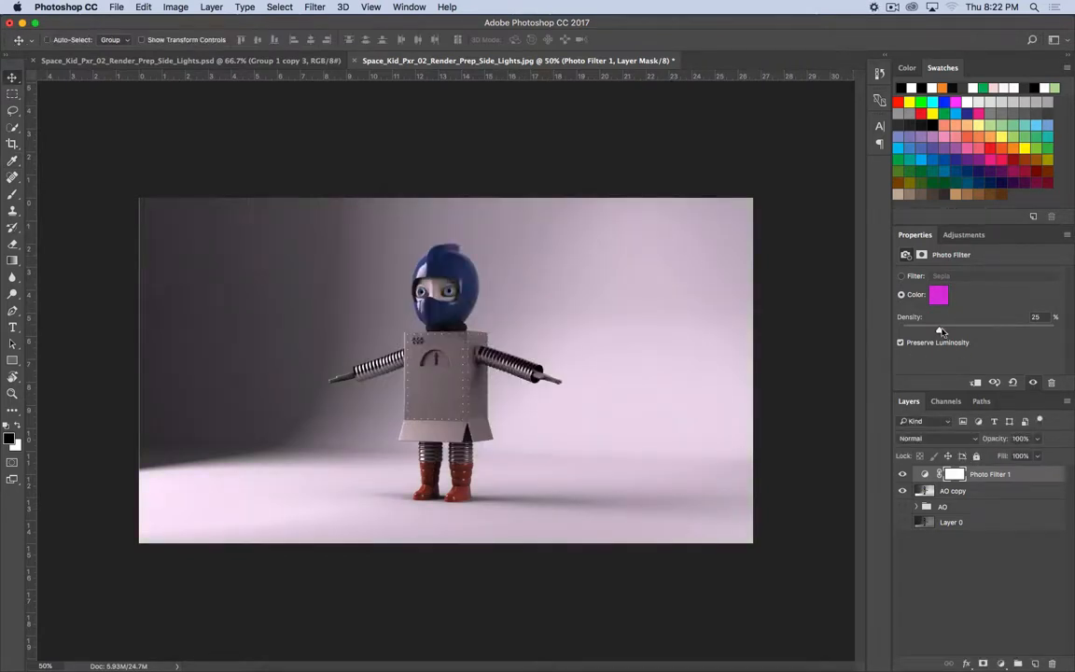
{"action": "left_click_drag", "start_coordinate": [940, 331], "coordinate": [1006, 332]}
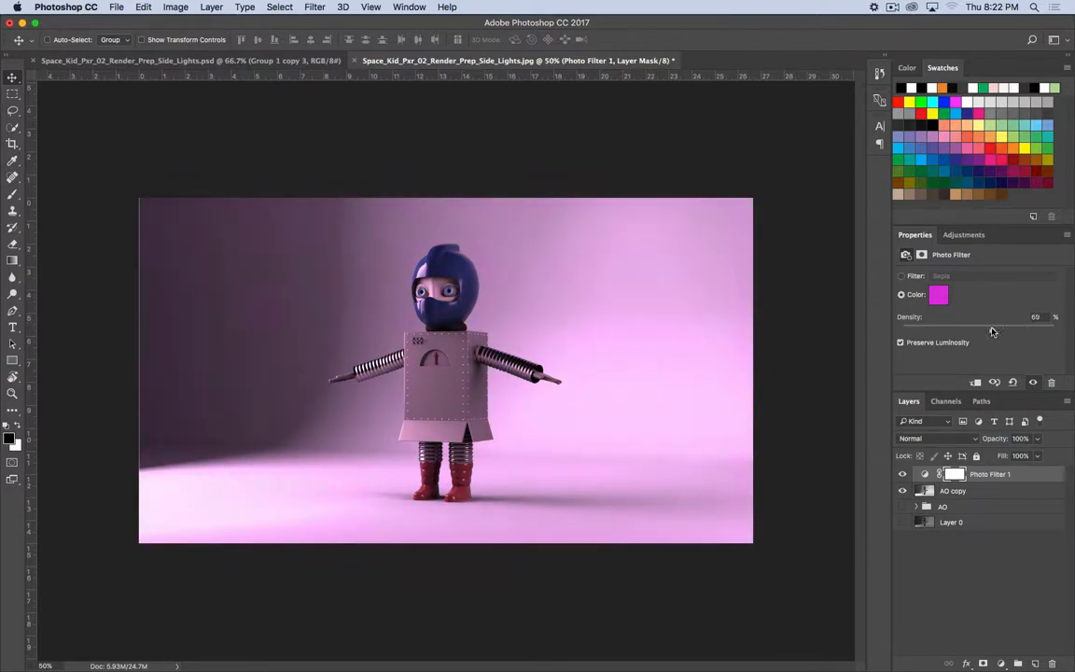
{"action": "key", "text": "super+z"}
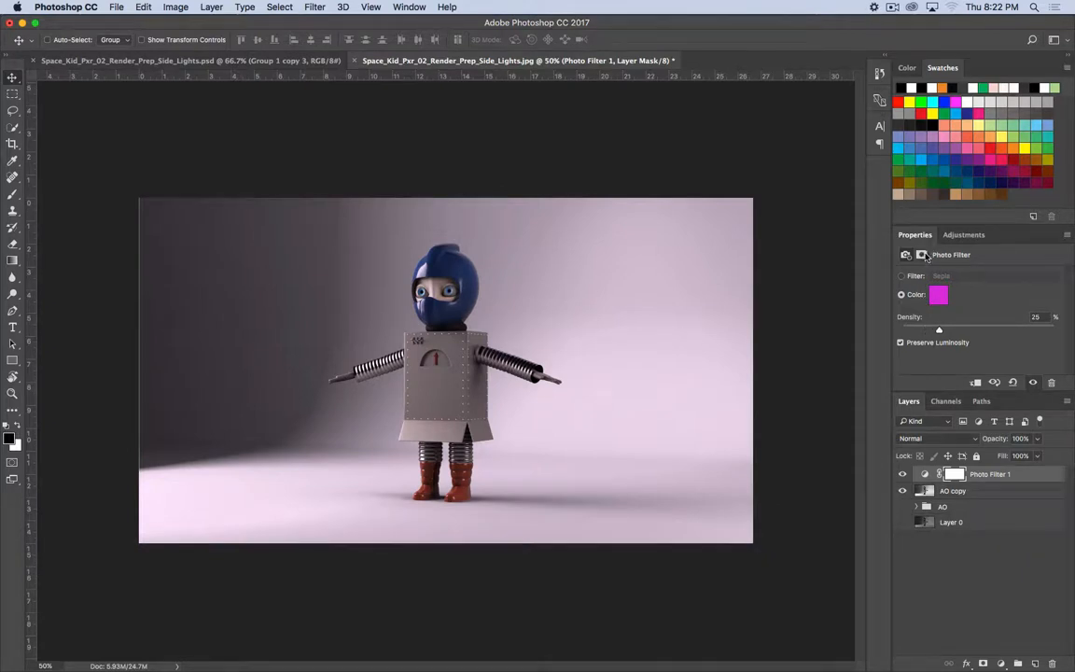
- Toggle Preserve Luminosity off and on, return the photo filter to Sepia, and delete the Photo Filter layer
{"action": "left_click", "coordinate": [901, 342]}
{"action": "left_click", "coordinate": [903, 343]}
{"action": "left_click", "coordinate": [901, 276]}
{"action": "left_click", "coordinate": [989, 276]}
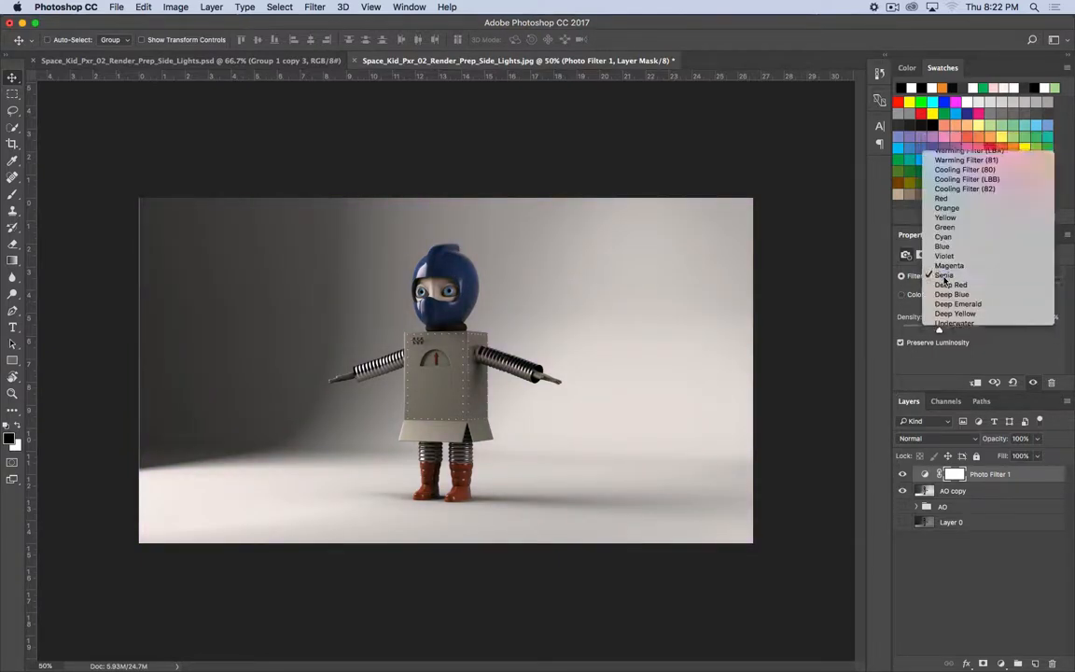
{"action": "left_click", "coordinate": [942, 274]}
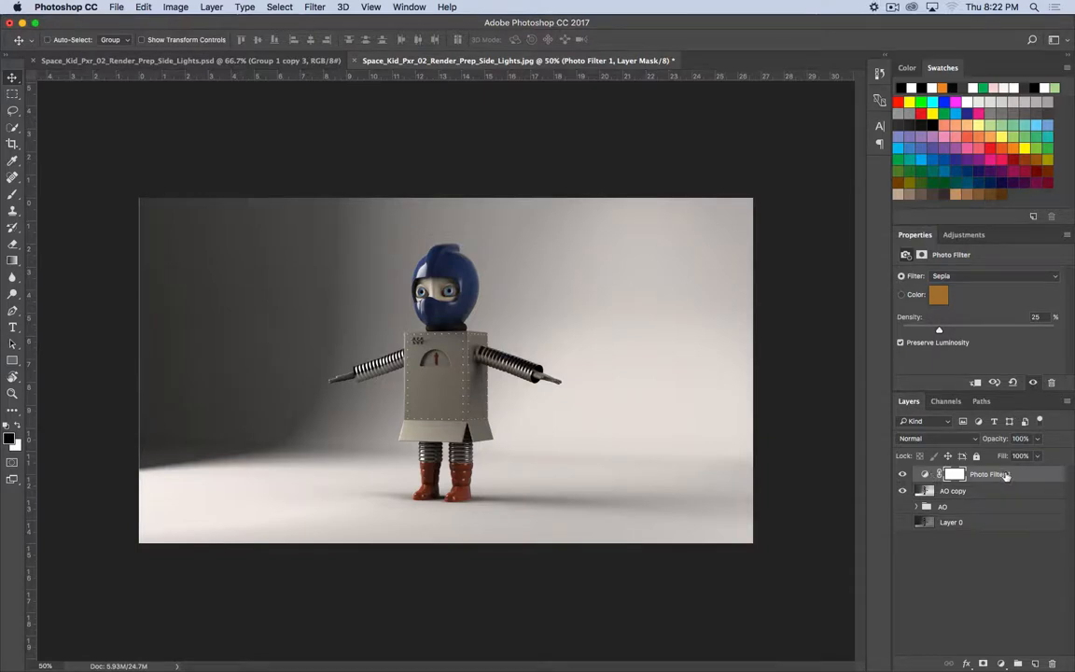
{"action": "left_click_drag", "start_coordinate": [931, 476], "coordinate": [1052, 653]}
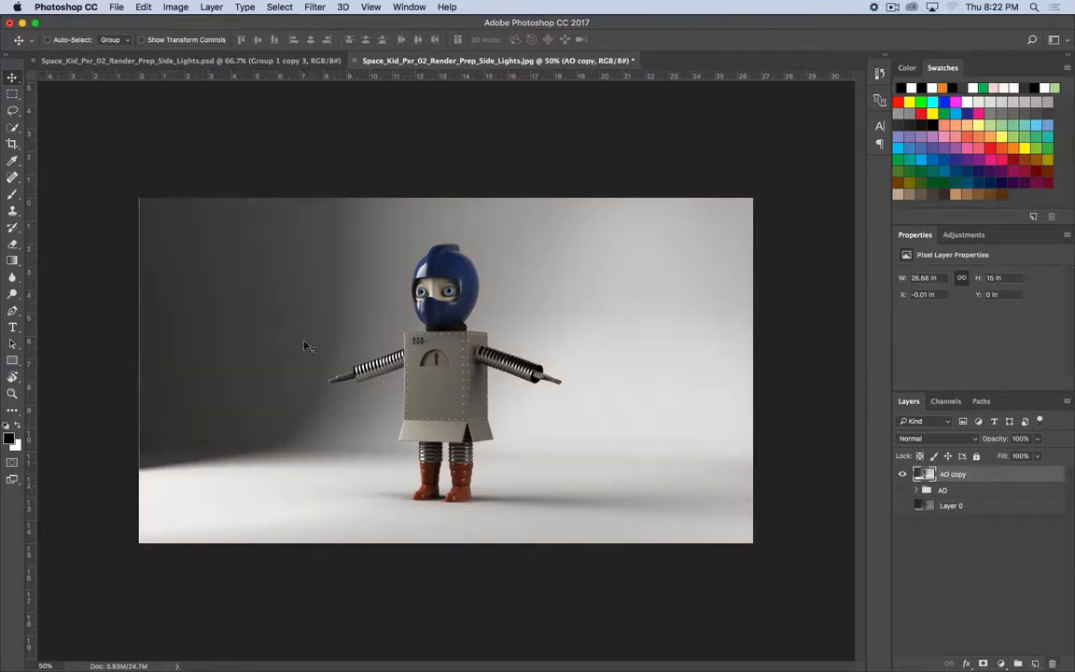
- Add a new preset from the Foreground to Background gradient in the Gradient Editor and enter Overlay as the gradient name
{"action": "left_click", "coordinate": [12, 260]}
{"action": "left_click", "coordinate": [70, 41]}
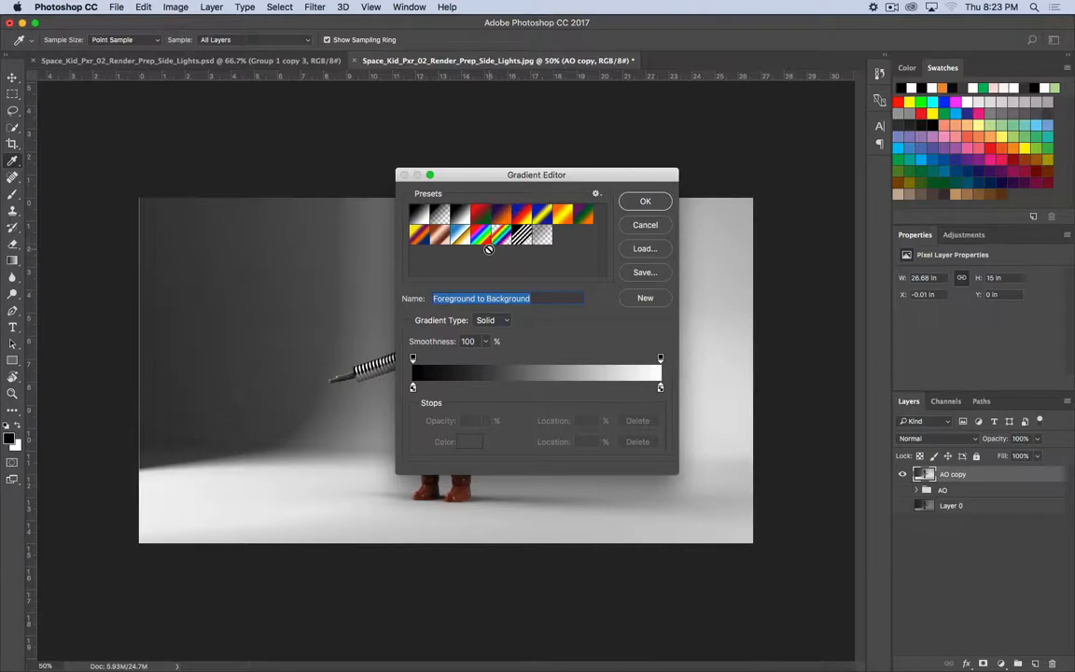
{"action": "key", "text": "super+period"}
{"action": "left_click", "coordinate": [644, 302]}
{"action": "key", "text": "shift"}
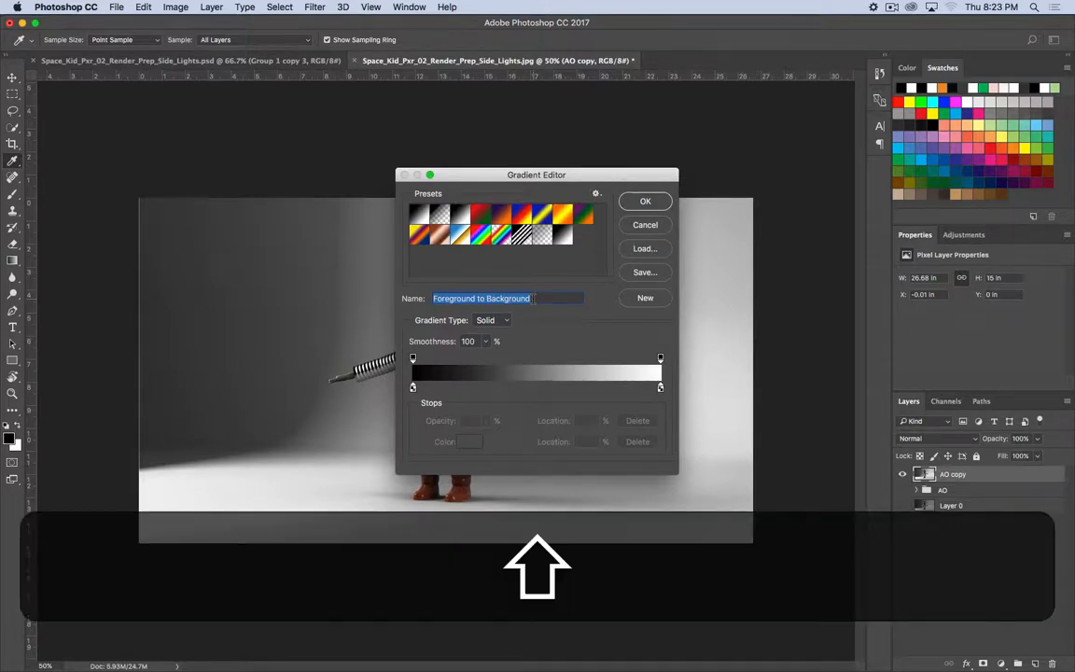
{"action": "type", "text": "Overlay"}
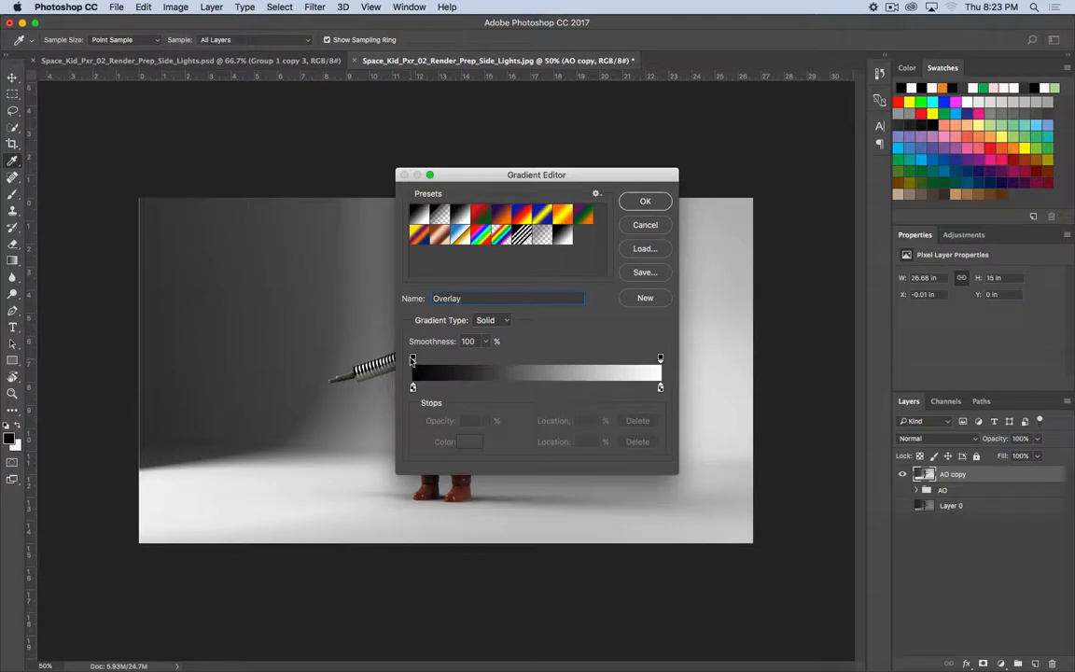
- Set the gradient's starting color stop to dark blue, #000092
{"action": "left_click", "coordinate": [412, 360]}
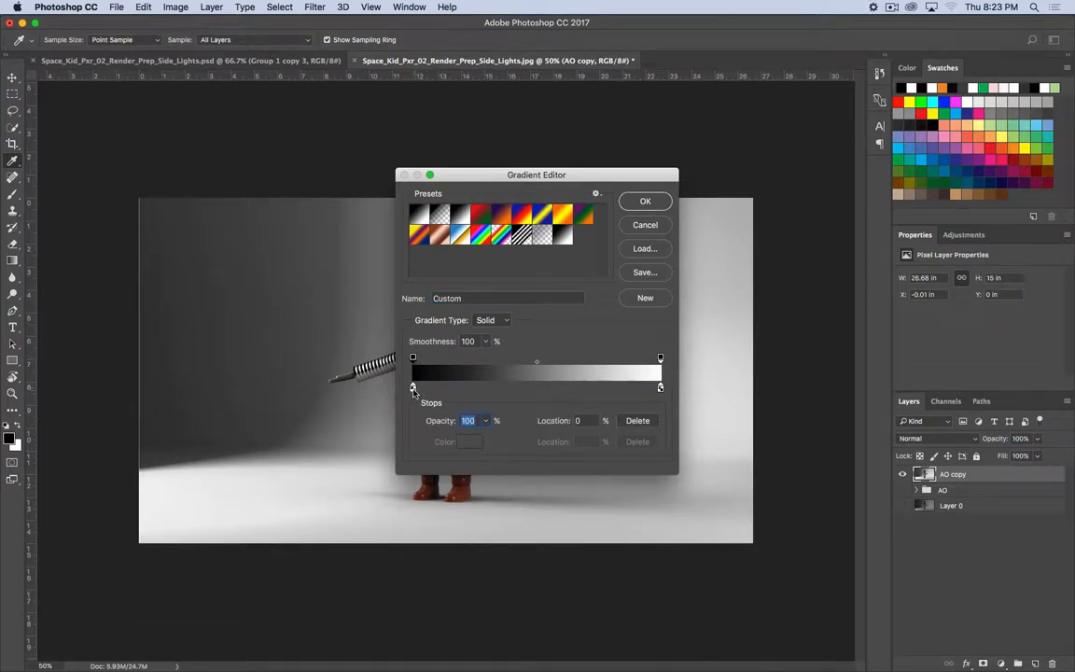
{"action": "left_click", "coordinate": [412, 388]}
{"action": "left_click", "coordinate": [464, 442]}
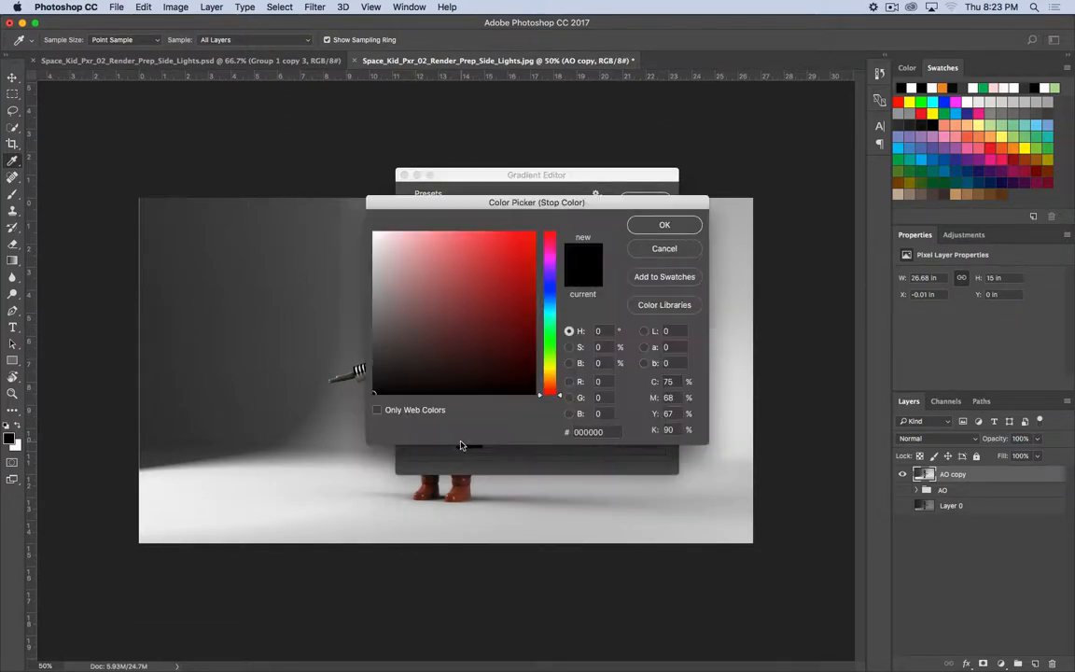
{"action": "left_click", "coordinate": [547, 285]}
{"action": "mouse_move", "coordinate": [525, 275]}
{"action": "left_mouse_down"}
{"action": "mouse_move", "coordinate": [540, 313]}
{"action": "mouse_move", "coordinate": [547, 301]}
{"action": "left_mouse_up"}
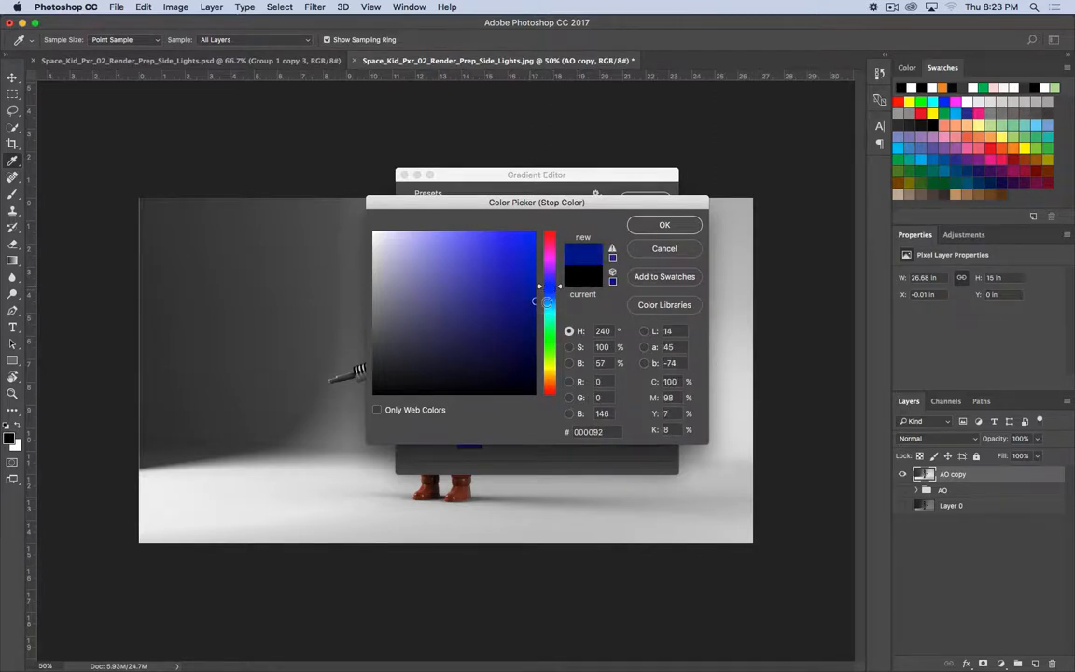
{"action": "left_click", "coordinate": [664, 225]}
- Set the gradient's end color stop to orange, about #d57a03, and accept the edited gradient
{"action": "left_click", "coordinate": [660, 388]}
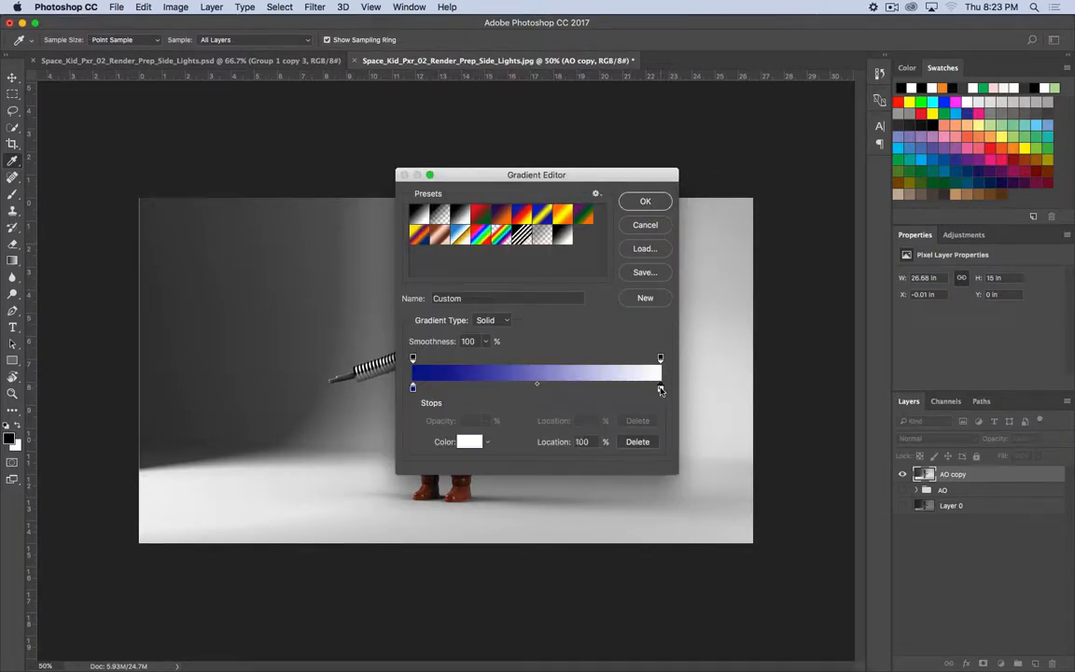
{"action": "left_click", "coordinate": [466, 442]}
{"action": "left_click_drag", "start_coordinate": [539, 348], "coordinate": [541, 380]}
{"action": "mouse_move", "coordinate": [525, 246]}
{"action": "left_mouse_down"}
{"action": "mouse_move", "coordinate": [523, 300]}
{"action": "mouse_move", "coordinate": [534, 230]}
{"action": "left_mouse_up"}
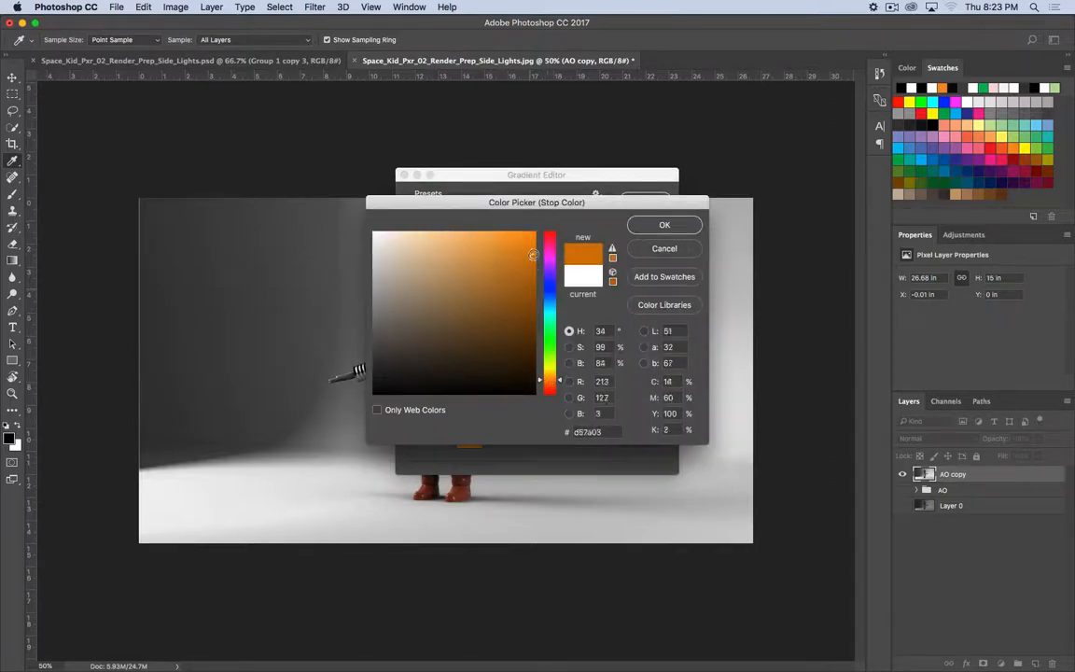
{"action": "left_click", "coordinate": [665, 225]}
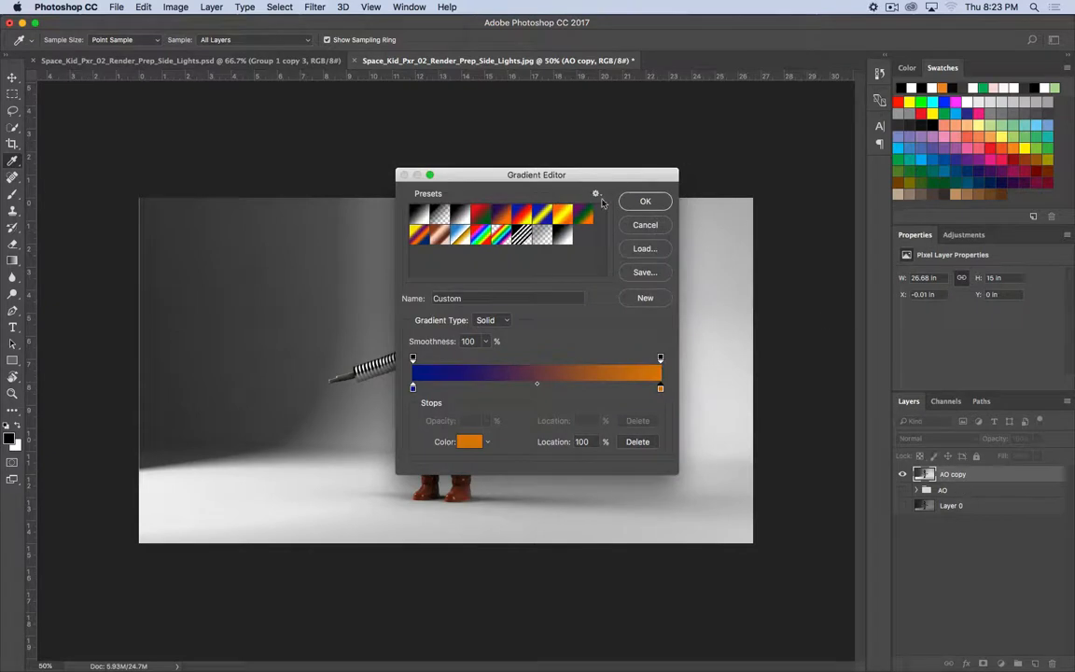
{"action": "left_click", "coordinate": [644, 203]}
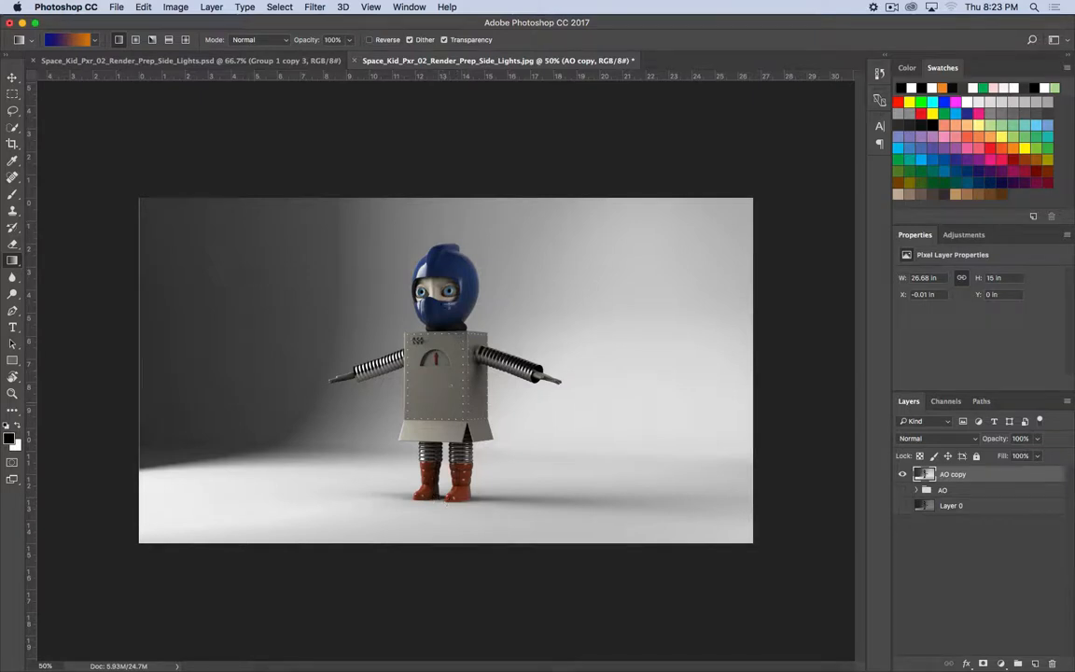
- Try the blue-to-orange gradient directly on the AO copy layer twice, undoing each attempt
{"action": "left_click_drag", "start_coordinate": [197, 316], "coordinate": [493, 353]}
{"action": "key", "text": "super+z"}
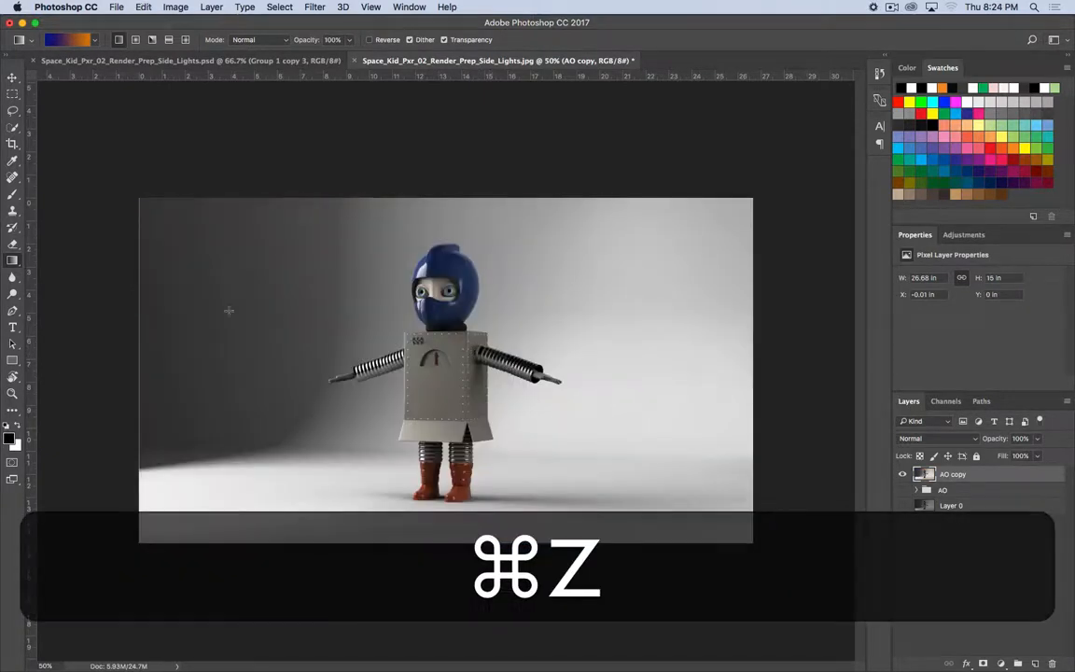
{"action": "left_click_drag", "start_coordinate": [197, 315], "coordinate": [612, 354]}
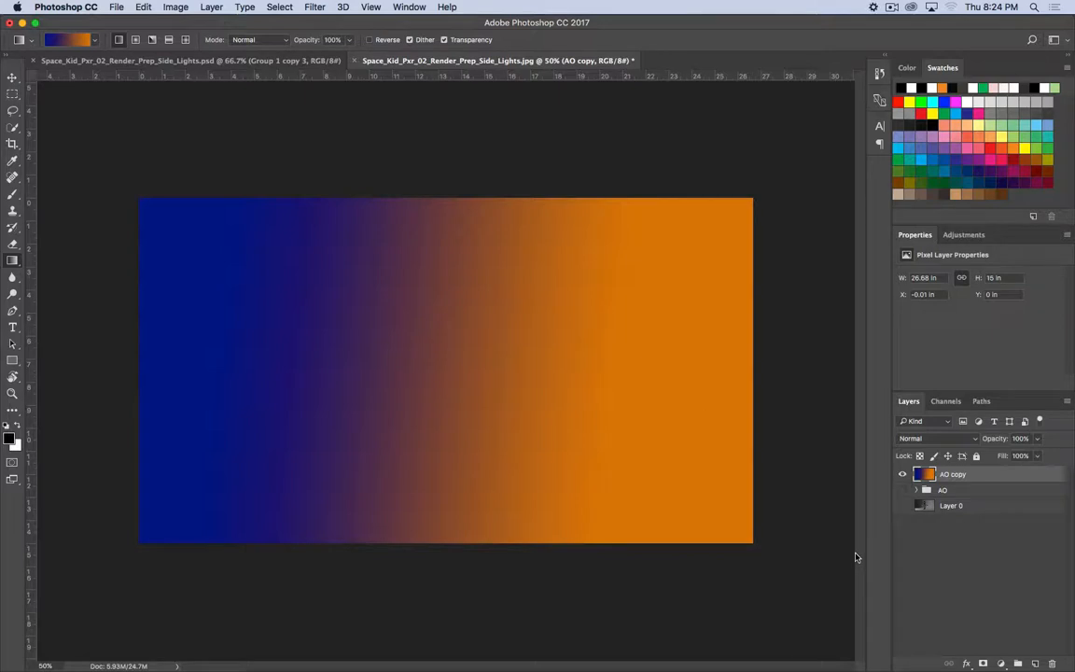
{"action": "key", "text": "super+z"}
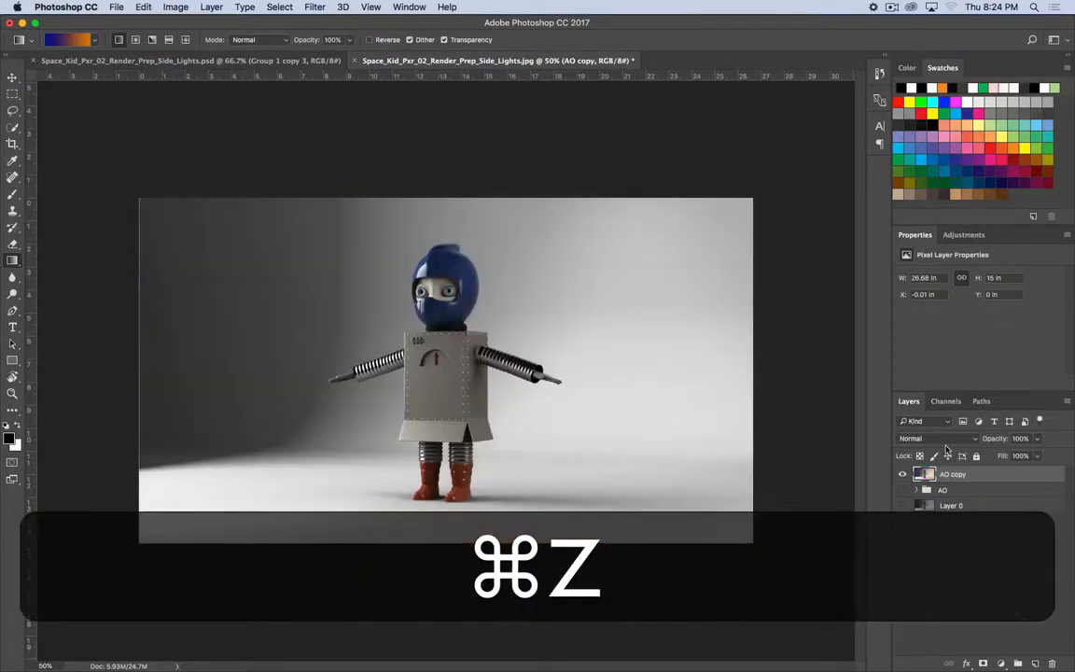
- Fill a new layer above AO copy with a slightly tilted blue-to-orange linear gradient, using the Overlay blending mode
{"action": "left_click", "coordinate": [1034, 664]}
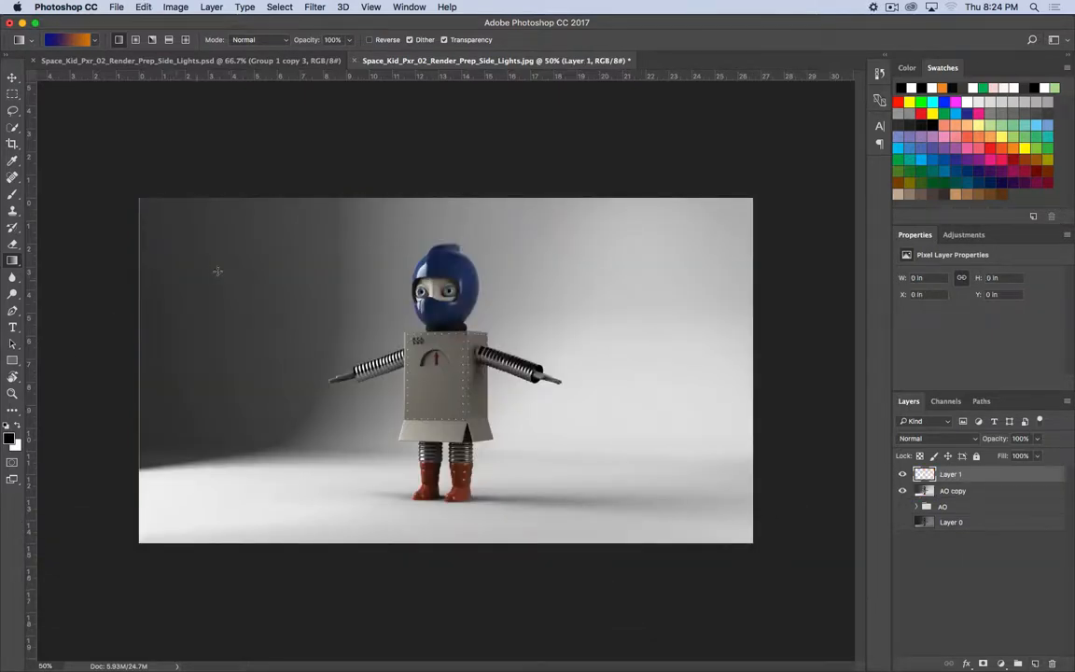
{"action": "left_click_drag", "start_coordinate": [278, 322], "coordinate": [560, 341]}
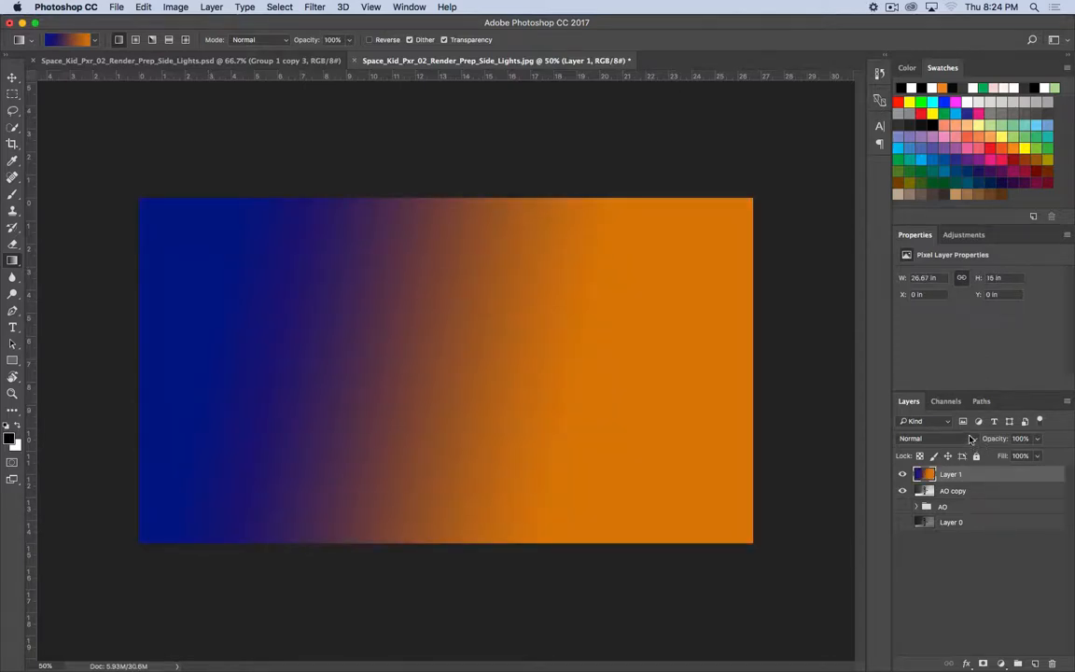
{"action": "left_click", "coordinate": [971, 439]}
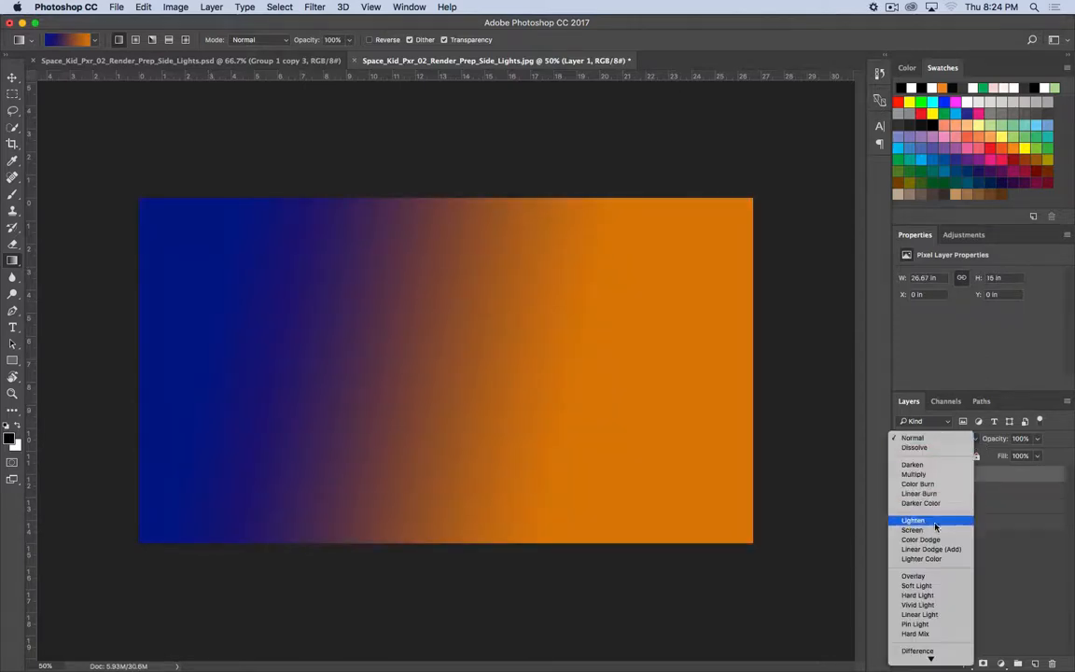
{"action": "left_click", "coordinate": [924, 576]}
- Change the gradient layer to Soft Light blending at 90% opacity and add a layer mask to it
{"action": "left_click", "coordinate": [966, 439]}
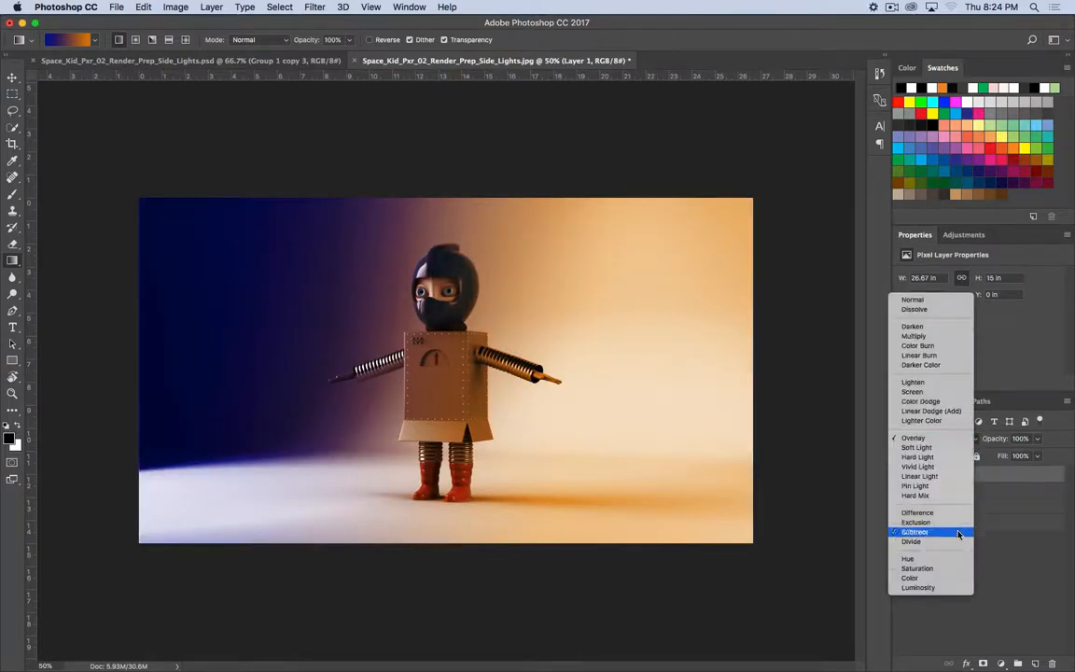
{"action": "left_click", "coordinate": [950, 448]}
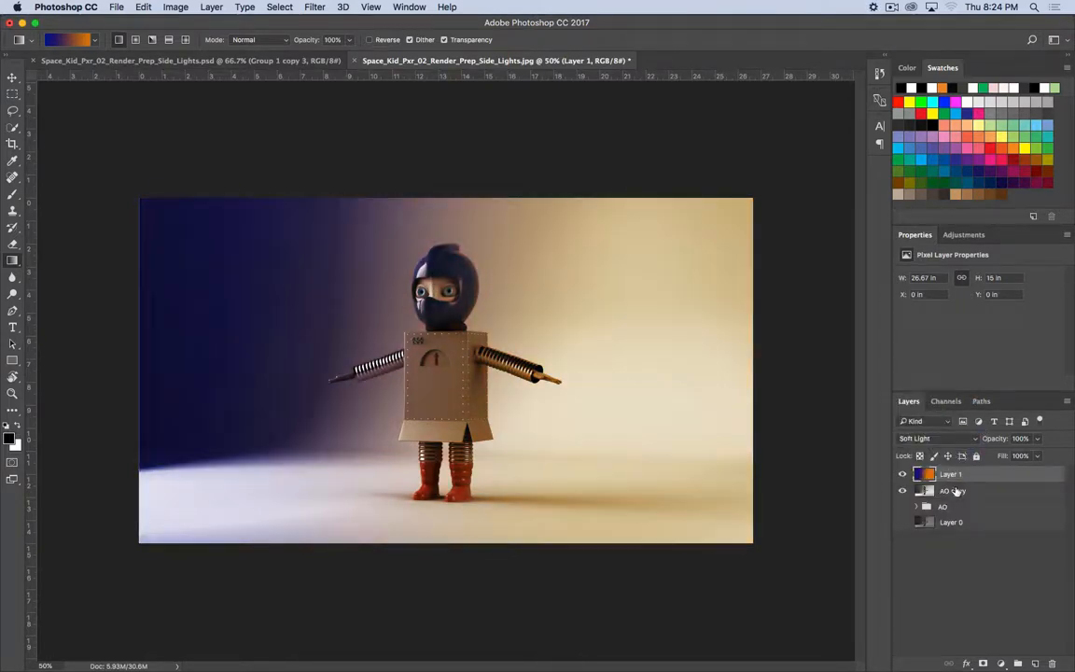
{"action": "left_click_drag", "start_coordinate": [996, 443], "coordinate": [1026, 468]}
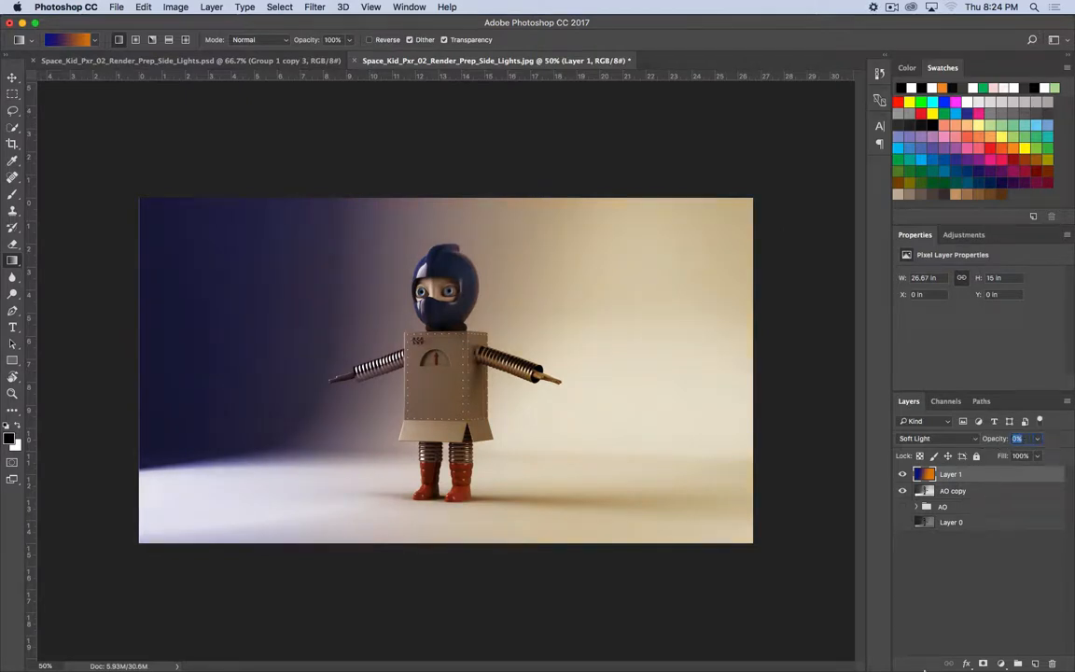
{"action": "type", "text": "90"}
{"action": "key", "text": "Return"}
{"action": "left_click", "coordinate": [982, 664]}
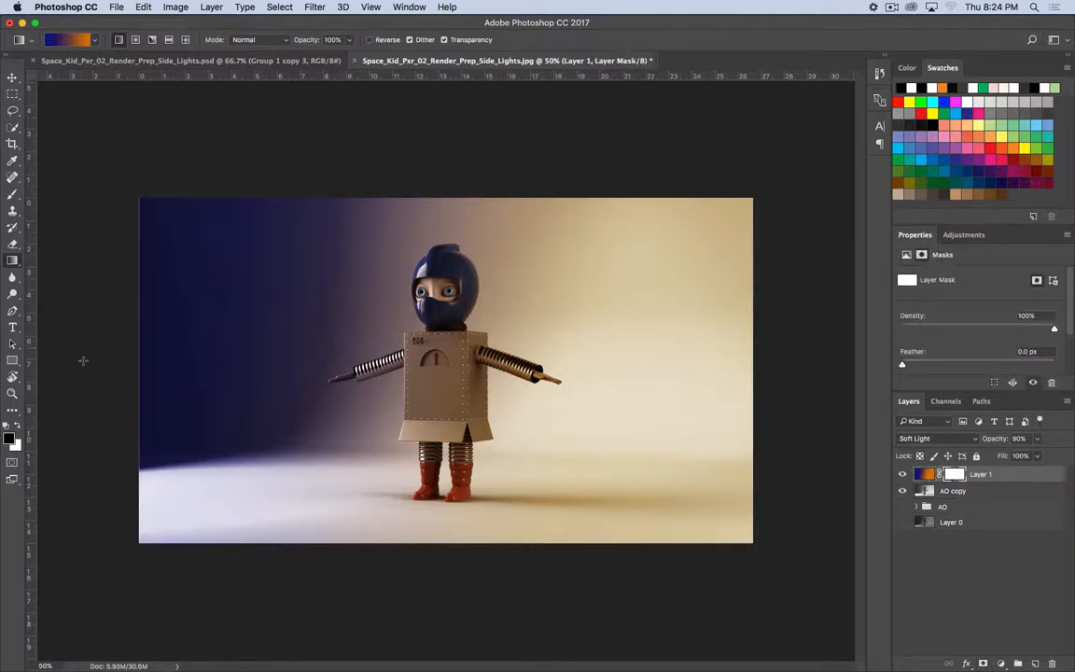
- Try painting the gradient away around the character on the layer mask with a 300-pixel black brush at 50% opacity
{"action": "key", "text": "b"}
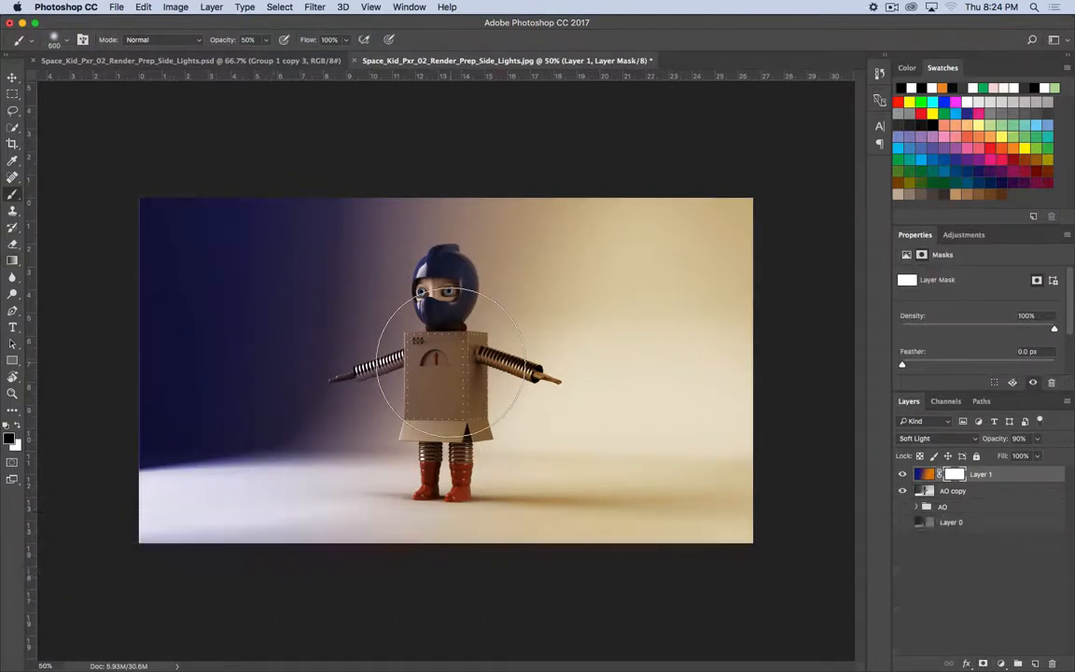
{"action": "key", "text": "bracketleft"}
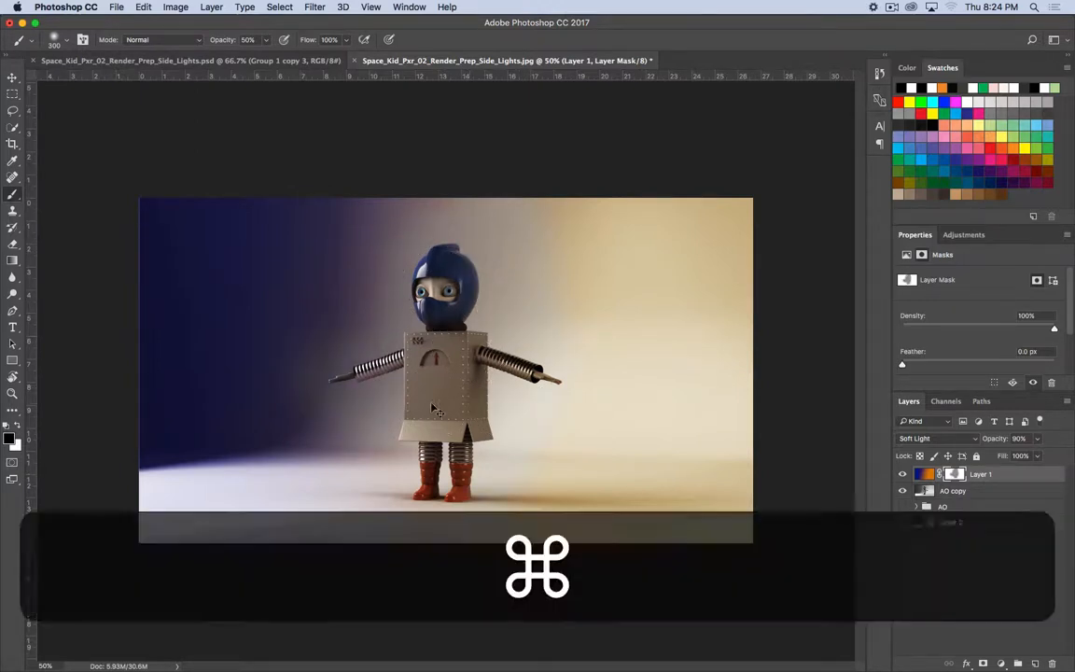
{"action": "key", "text": "super+z"}
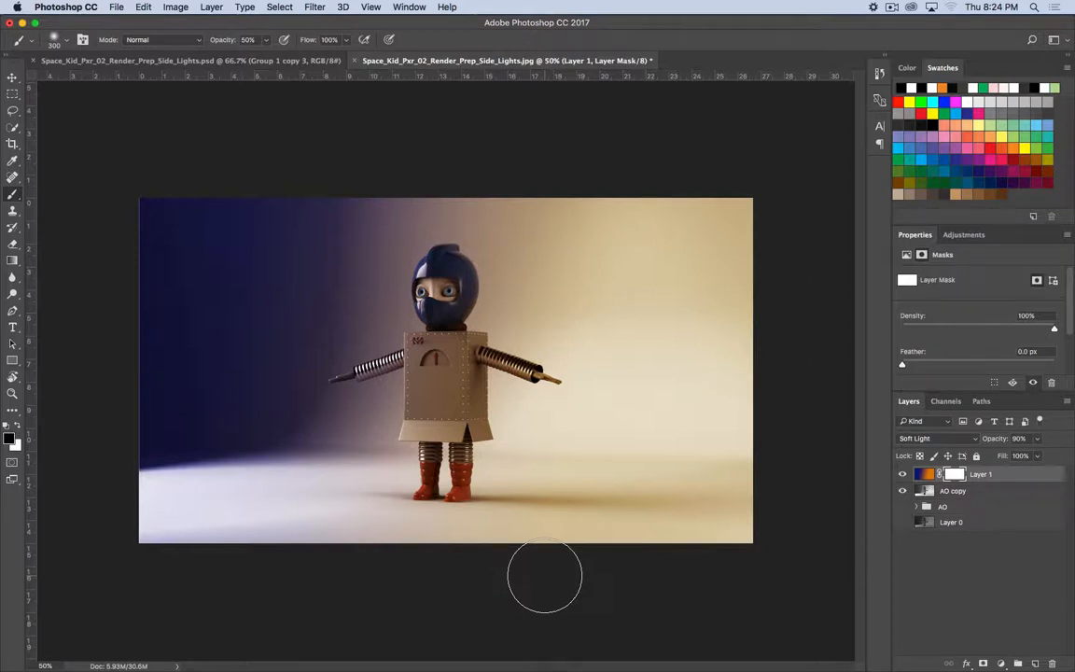
- Add a Curves adjustment layer above the gradient layer, enlarge its curve view, and hide the gradient layer
{"action": "left_click", "coordinate": [963, 234]}
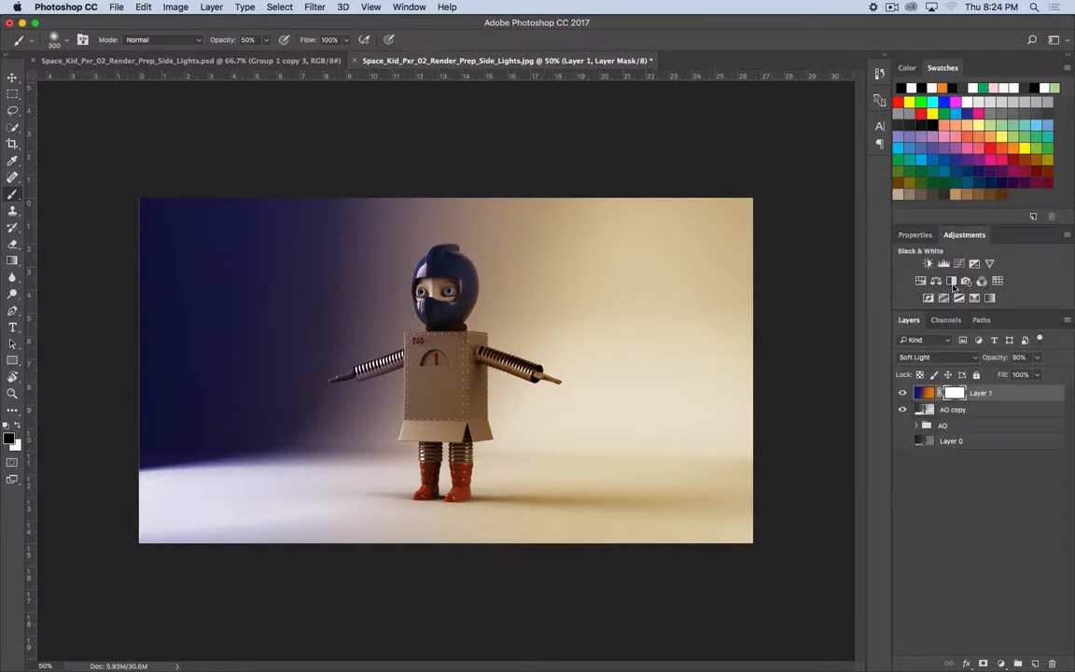
{"action": "key", "text": "super+period"}
{"action": "left_click", "coordinate": [958, 263]}
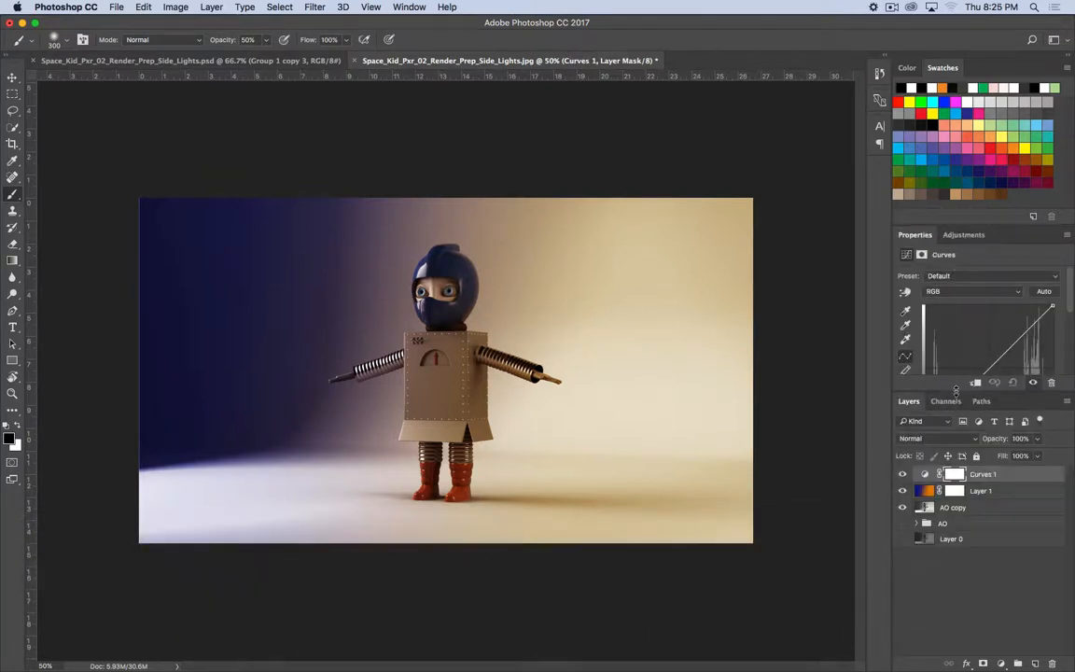
{"action": "left_click_drag", "start_coordinate": [955, 390], "coordinate": [961, 500]}
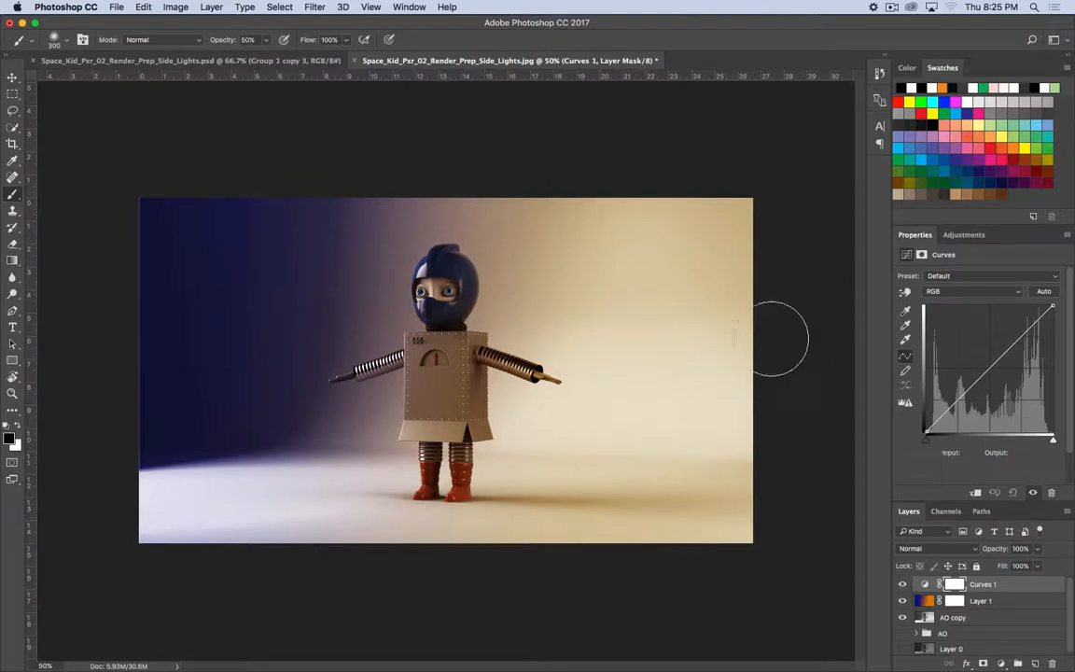
{"action": "left_click", "coordinate": [902, 601]}
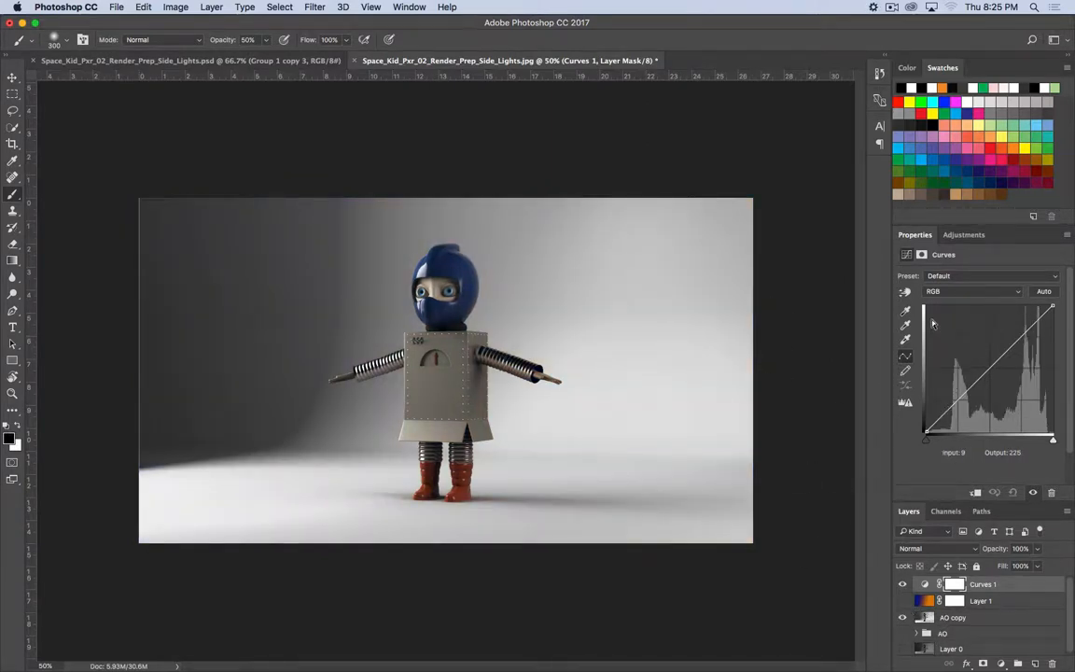
- Raise the shadows of the Blue curve to input 44, output 68, and lower its highlights to input 191, output 177
{"action": "left_click", "coordinate": [1019, 297]}
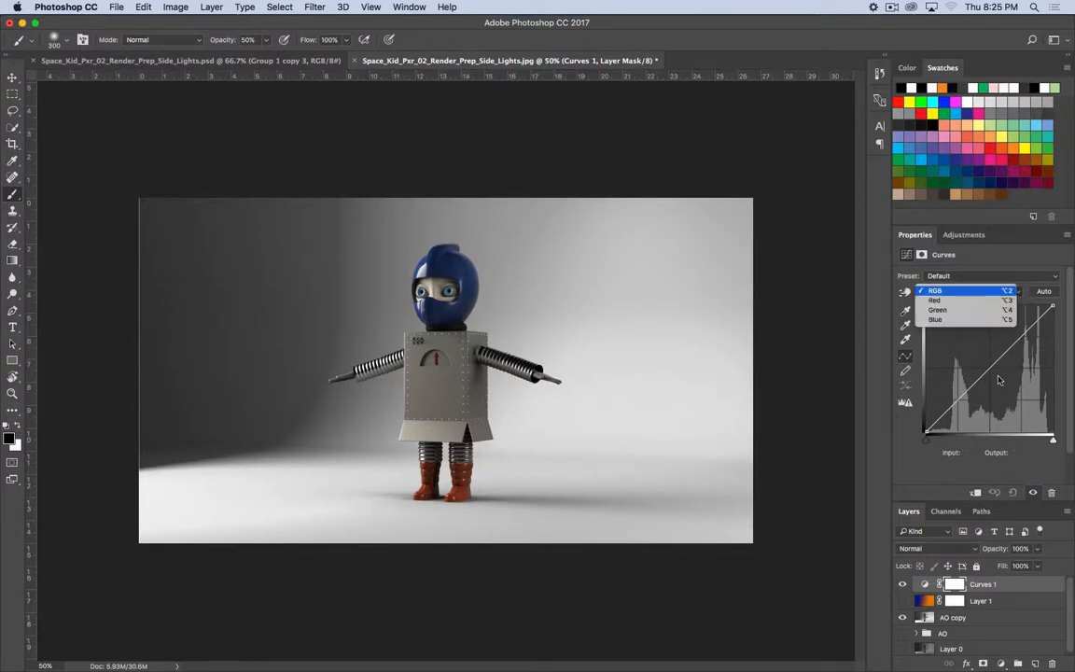
{"action": "left_click", "coordinate": [971, 322]}
{"action": "left_click_drag", "start_coordinate": [949, 404], "coordinate": [948, 398]}
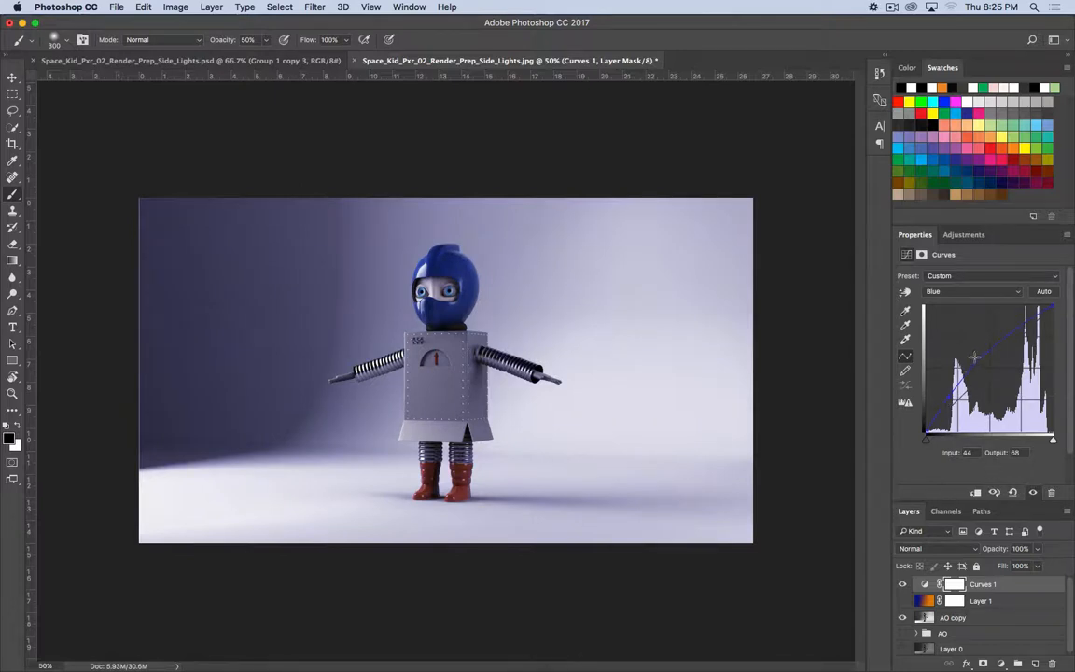
{"action": "mouse_move", "coordinate": [1014, 341]}
{"action": "left_mouse_down"}
{"action": "mouse_move", "coordinate": [1014, 354]}
{"action": "mouse_move", "coordinate": [1020, 345]}
{"action": "left_mouse_up"}
- Lower the Green curve's highlights to input 208, output 200, and adjust its shadows to input 85, output 82
{"action": "left_click", "coordinate": [1017, 291]}
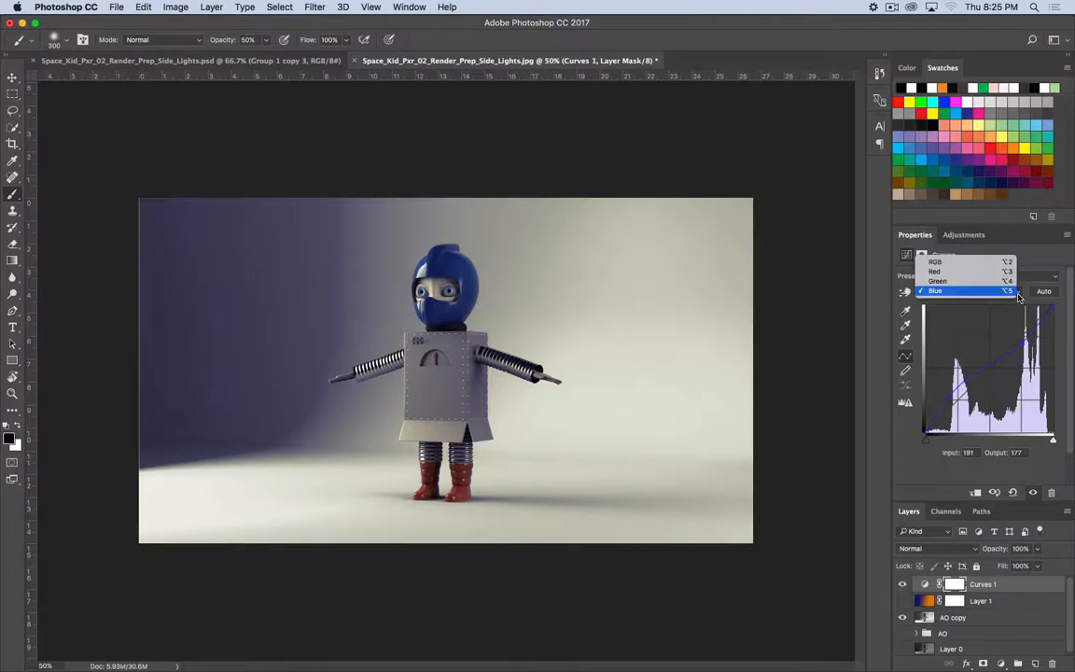
{"action": "left_click", "coordinate": [937, 280]}
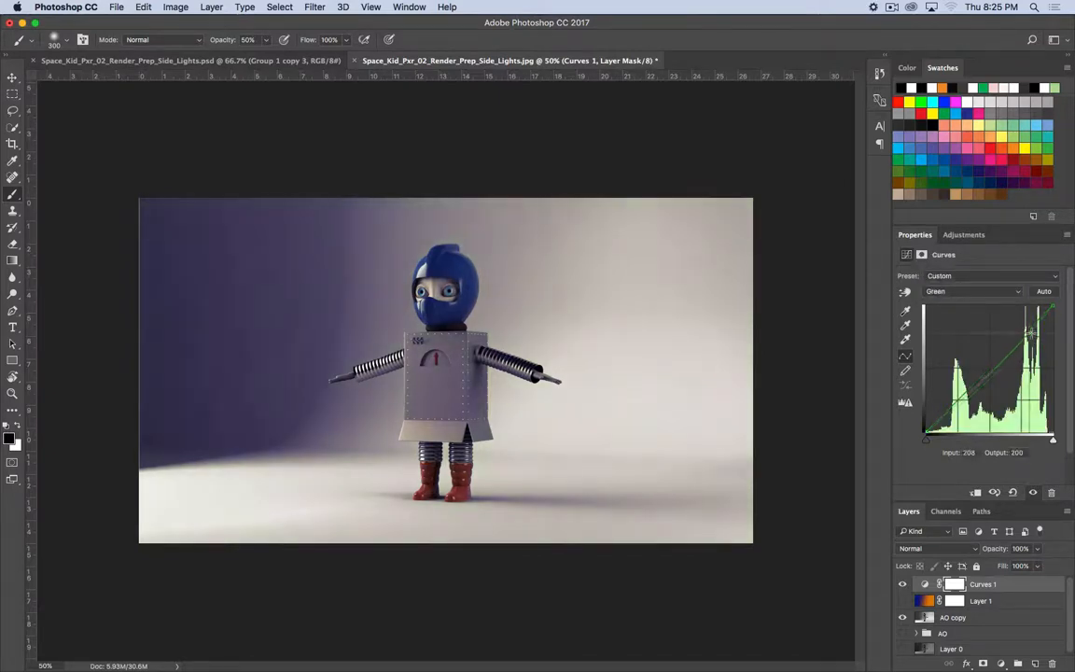
{"action": "left_click_drag", "start_coordinate": [968, 390], "coordinate": [967, 392]}
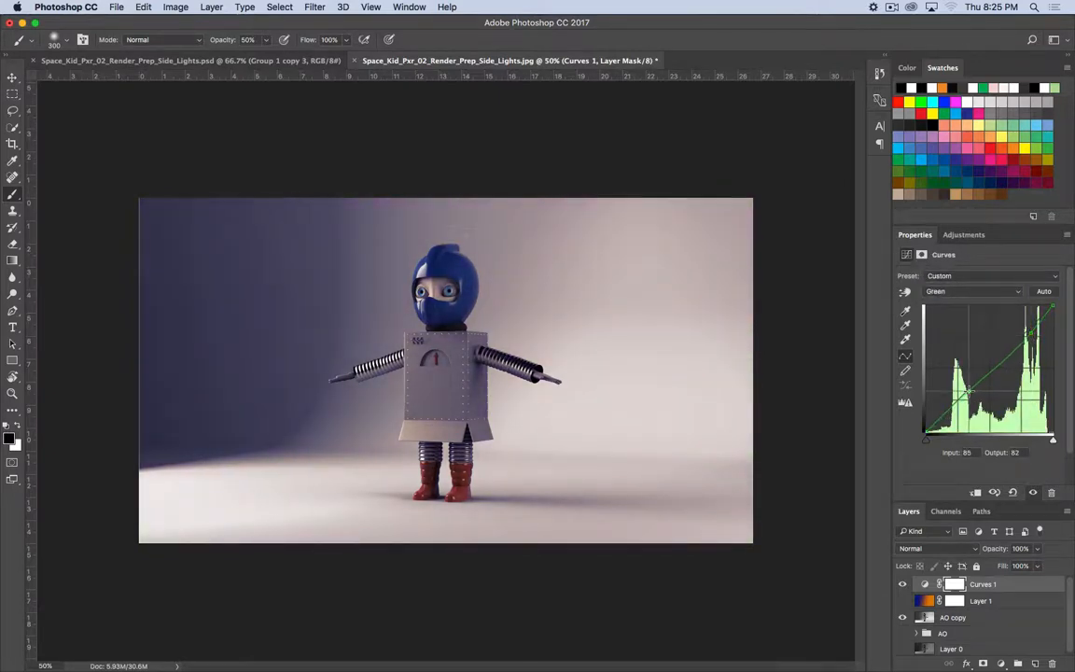
- Raise the highlights of the Red curve slightly and lower its shadows to input 80, output 68
{"action": "left_click", "coordinate": [1017, 296]}
{"action": "left_click", "coordinate": [1007, 280]}
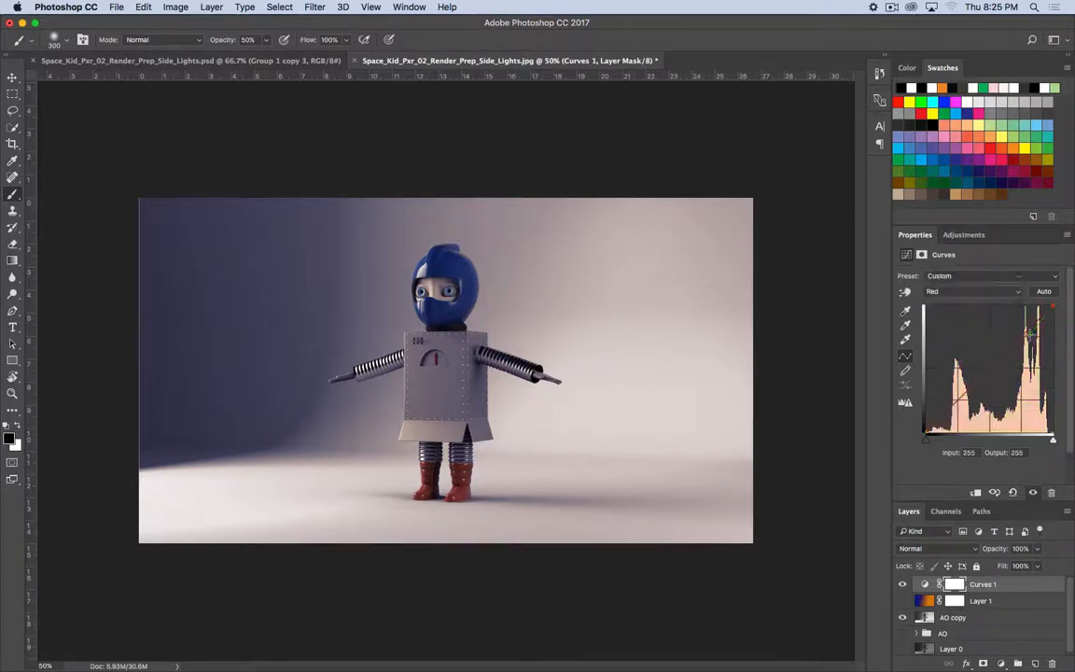
{"action": "left_click_drag", "start_coordinate": [1027, 334], "coordinate": [1022, 329]}
{"action": "left_click_drag", "start_coordinate": [959, 397], "coordinate": [968, 397]}
{"action": "left_click", "coordinate": [1018, 276]}
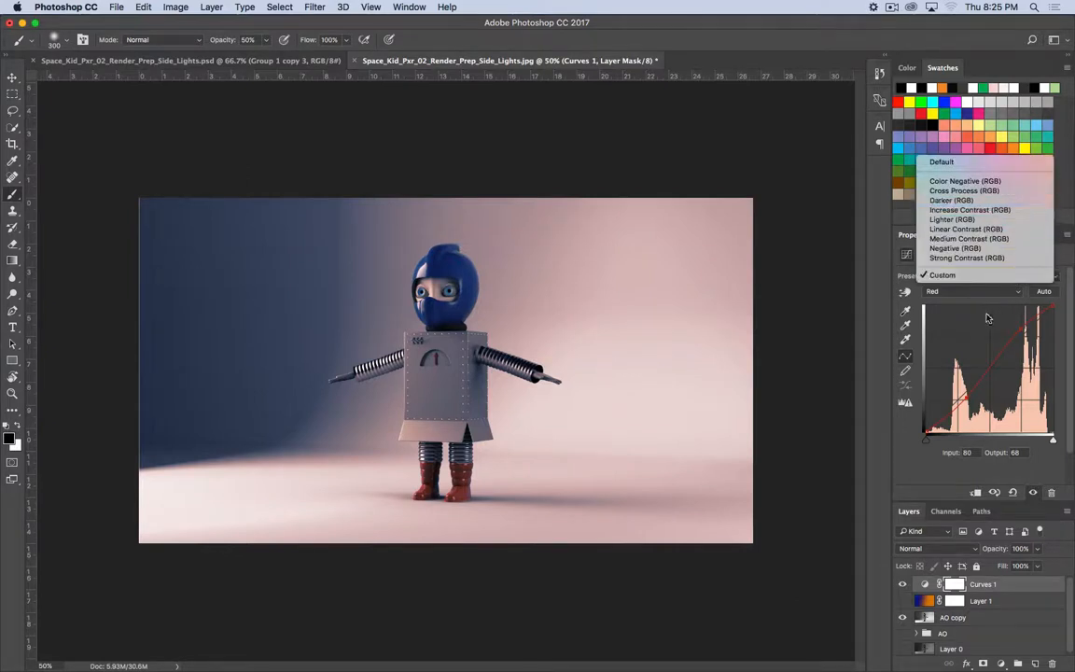
{"action": "left_click", "coordinate": [954, 293]}
{"action": "left_click", "coordinate": [955, 294]}
{"action": "left_click", "coordinate": [1053, 273]}
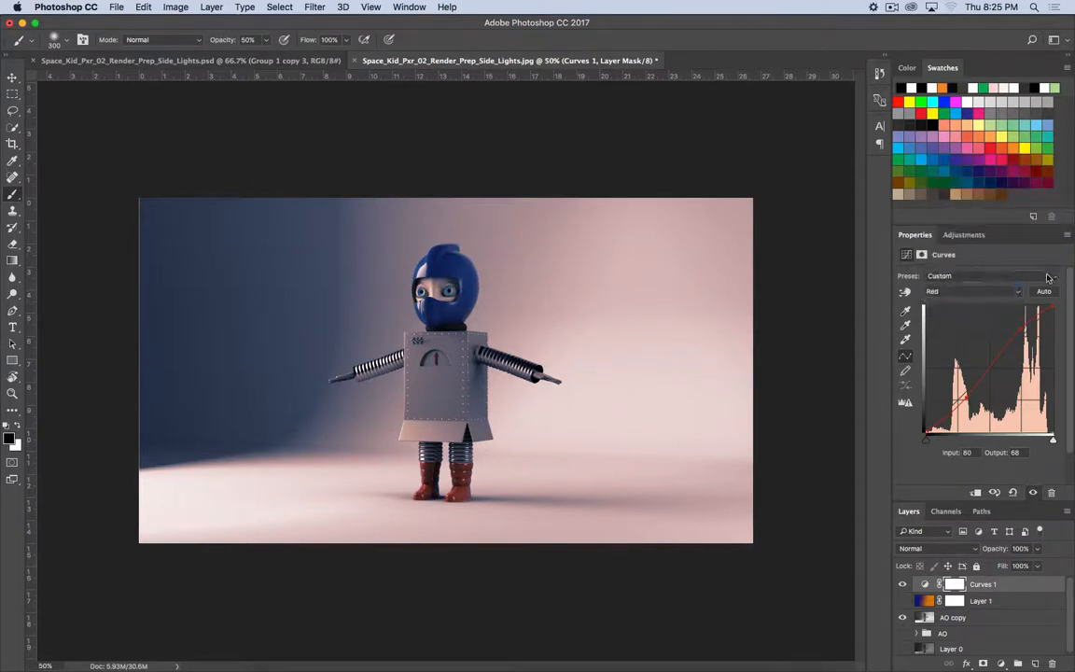
{"action": "left_click", "coordinate": [1048, 278]}
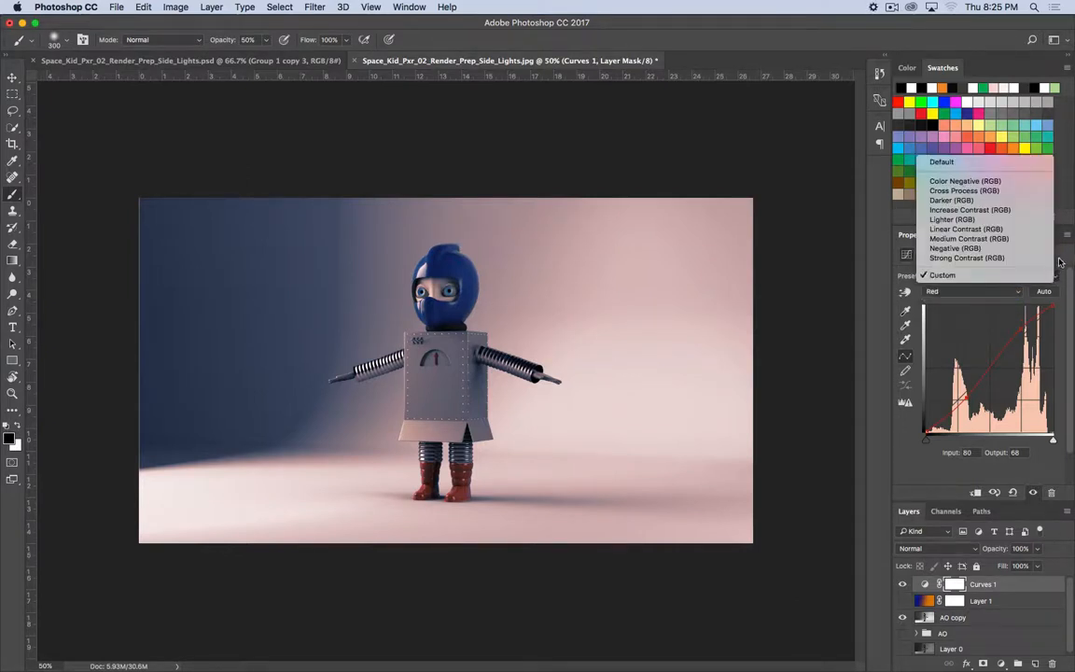
{"action": "left_click", "coordinate": [1059, 262]}
- Lower the white end point of the combined RGB curve to output 237
{"action": "left_click", "coordinate": [961, 291]}
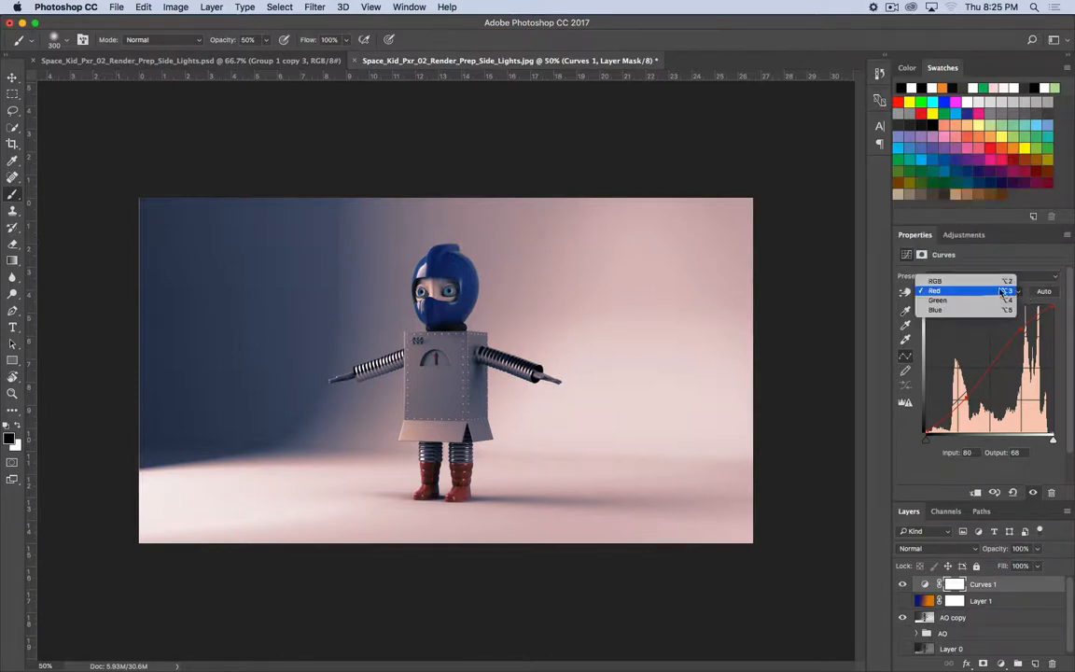
{"action": "left_click", "coordinate": [986, 282]}
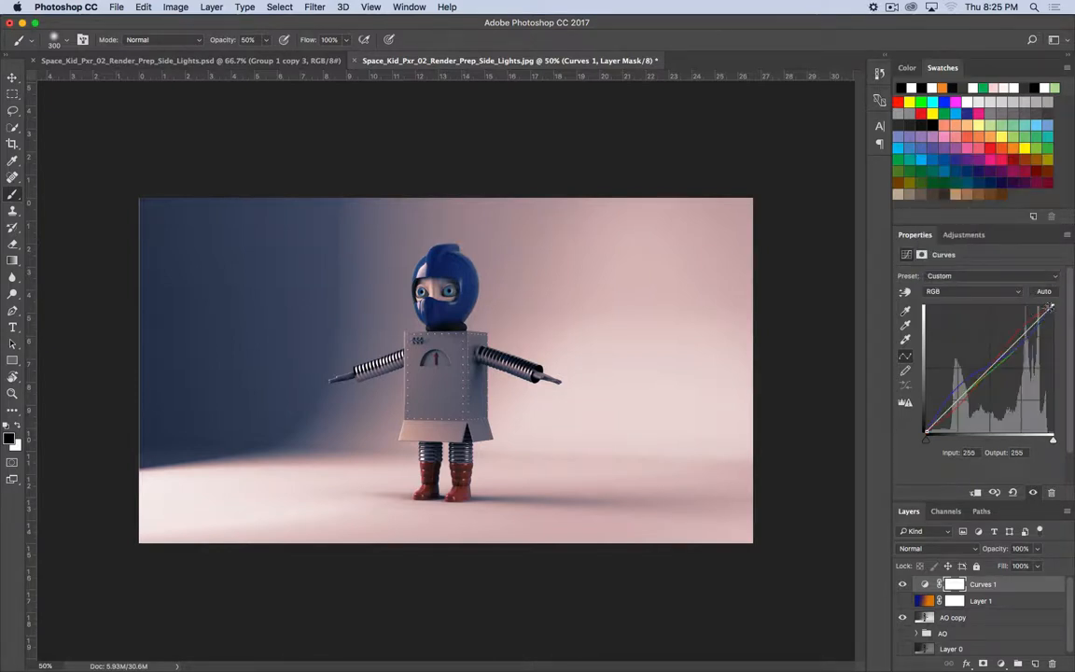
{"action": "mouse_move", "coordinate": [1049, 307]}
{"action": "left_mouse_down"}
{"action": "mouse_move", "coordinate": [1054, 318]}
{"action": "mouse_move", "coordinate": [1055, 295]}
{"action": "mouse_move", "coordinate": [1046, 315]}
{"action": "left_mouse_up"}
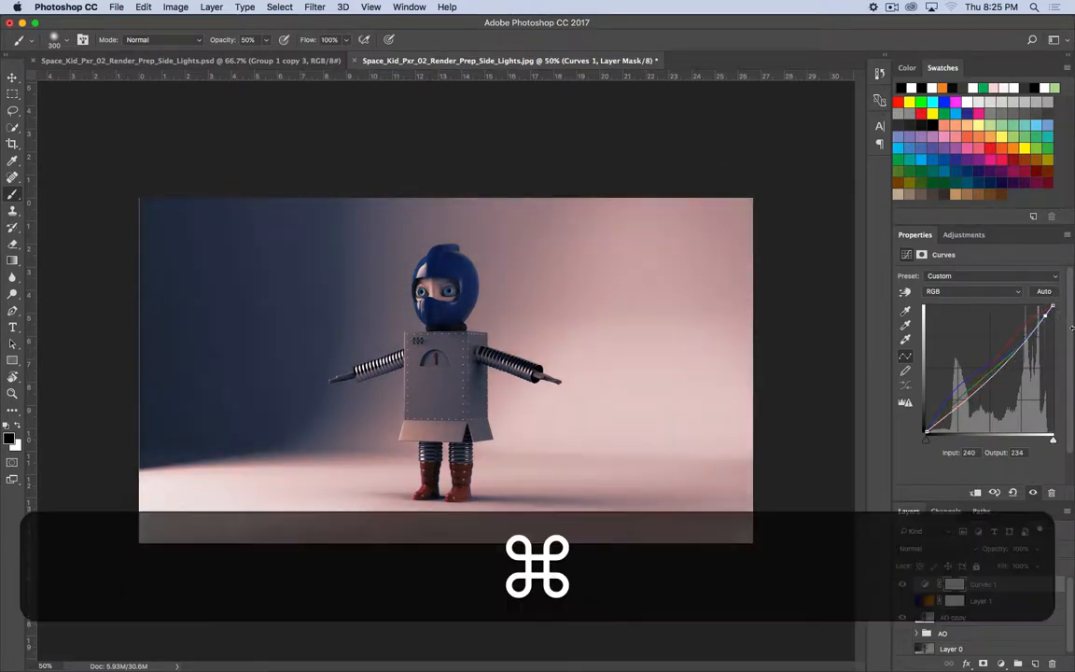
{"action": "key", "text": "super+z"}
{"action": "left_click_drag", "start_coordinate": [1051, 307], "coordinate": [1054, 316]}
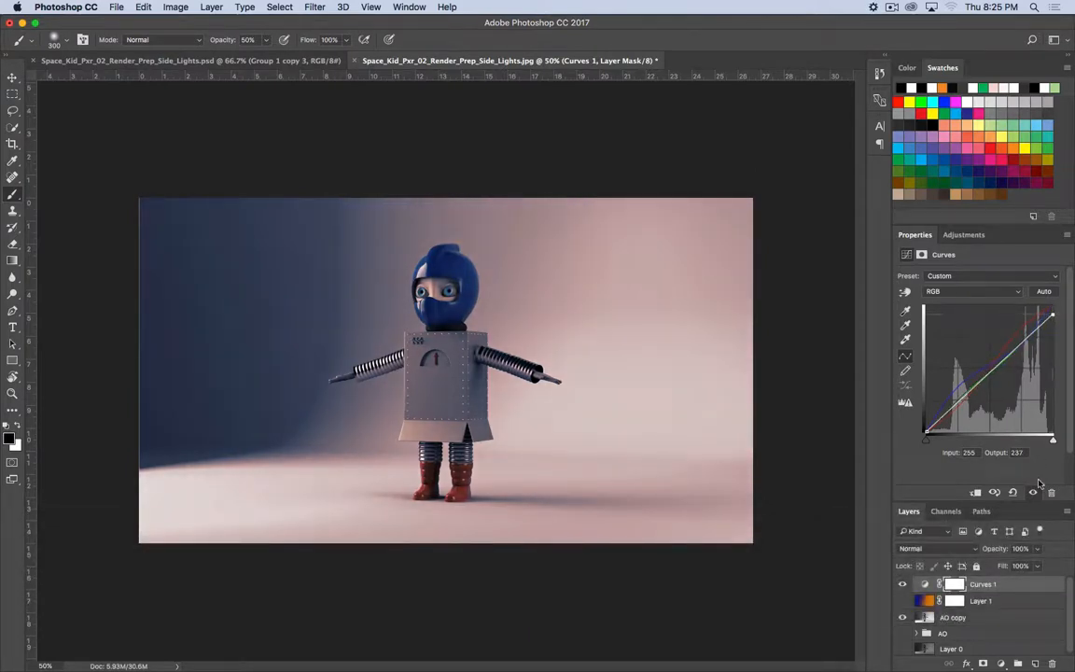
{"action": "key", "text": "super"}
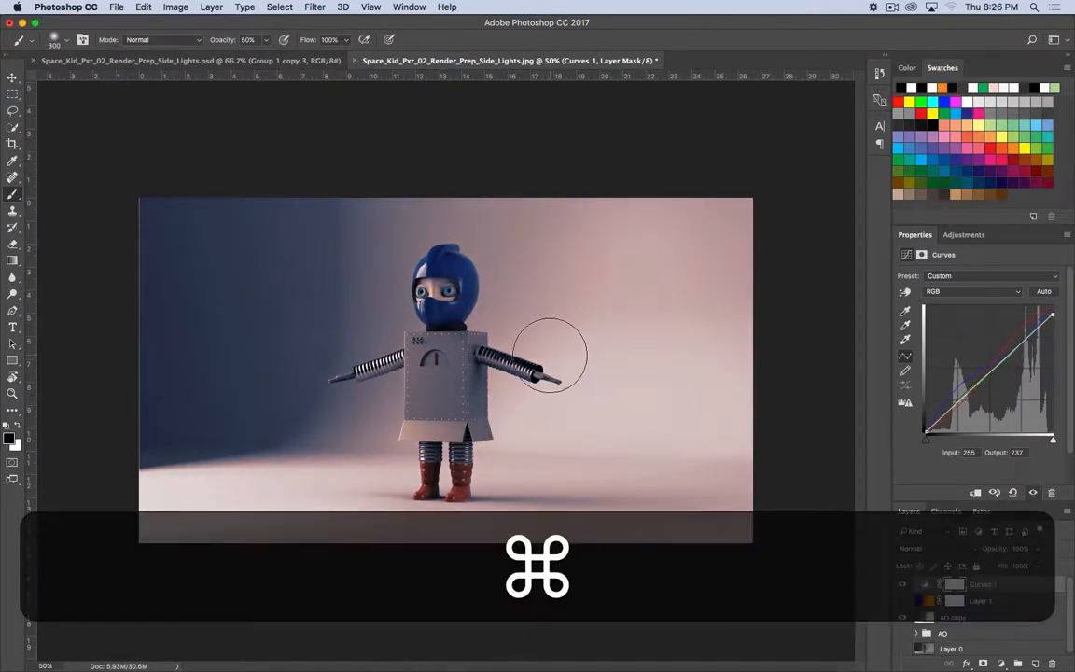
{"action": "key", "text": "super+space"}
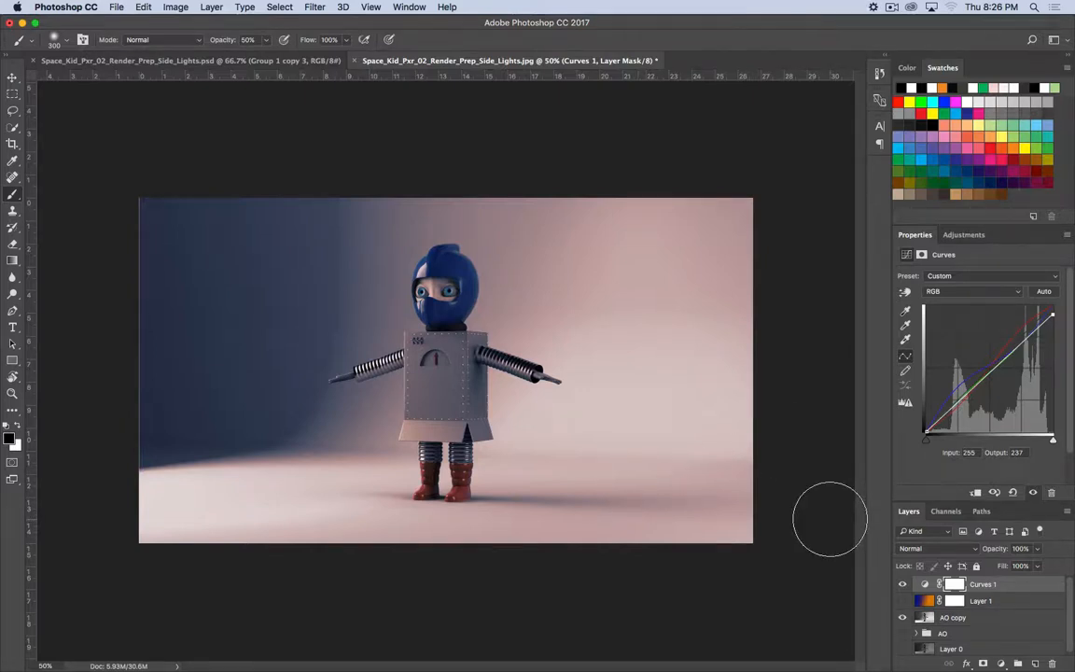
- Move the Curves 1 adjustment layer below Layer 1, directly above AO copy
{"action": "key", "text": "v"}
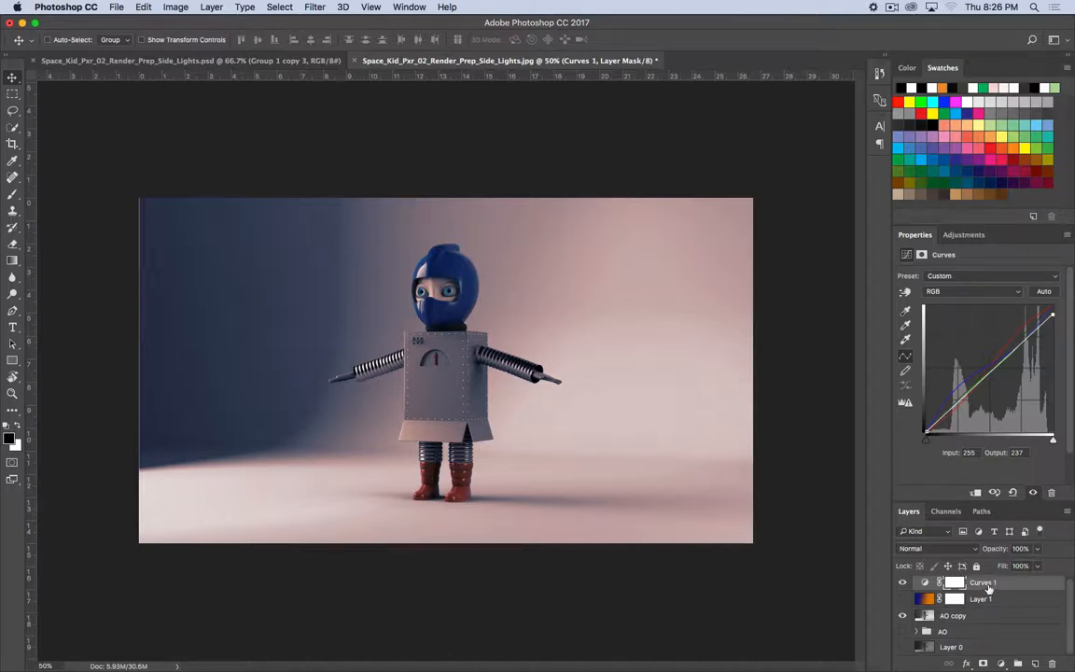
{"action": "left_click_drag", "start_coordinate": [989, 585], "coordinate": [994, 613]}
{"action": "double_click", "coordinate": [993, 613]}
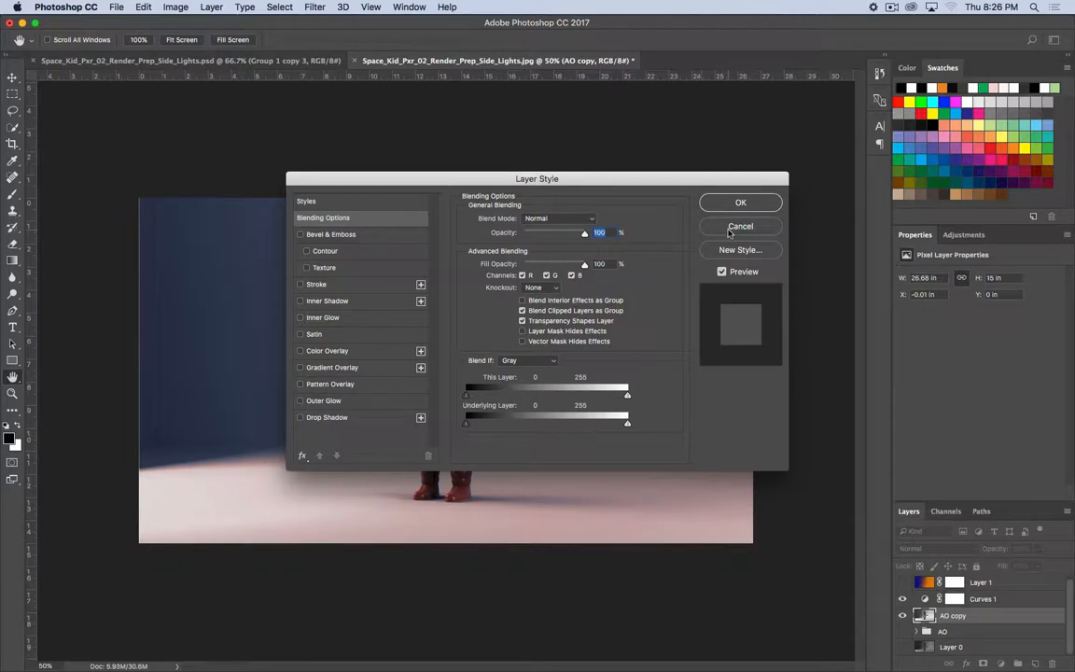
{"action": "key", "text": "Escape"}
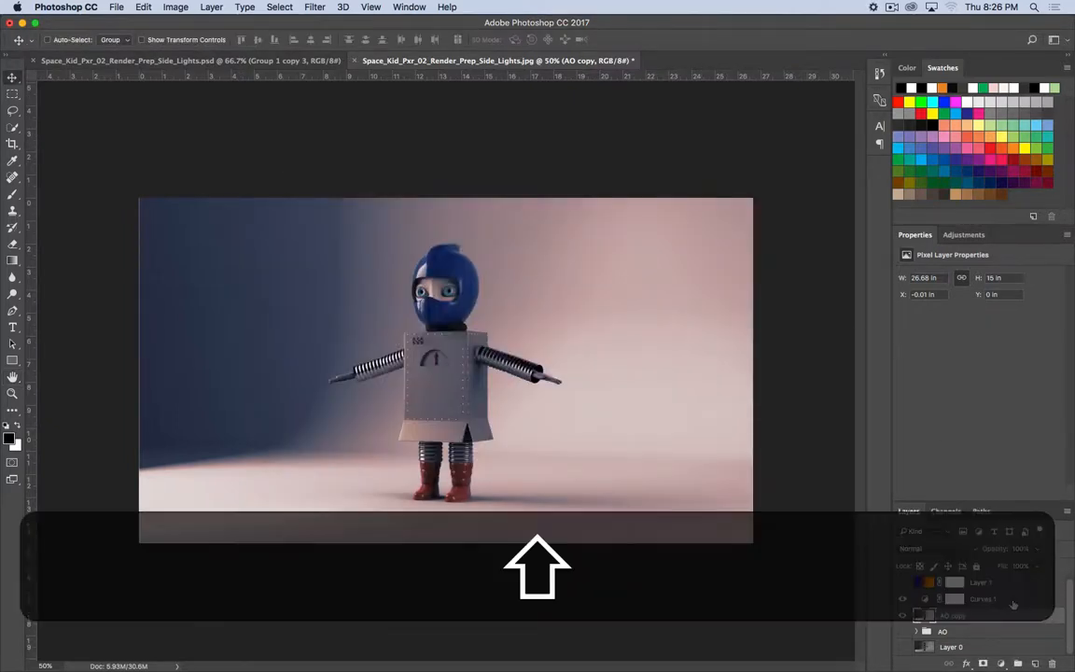
- Group the Curves 1 and AO copy layers and name the group Grade
{"action": "left_click", "coordinate": [1010, 612], "text": "shift"}
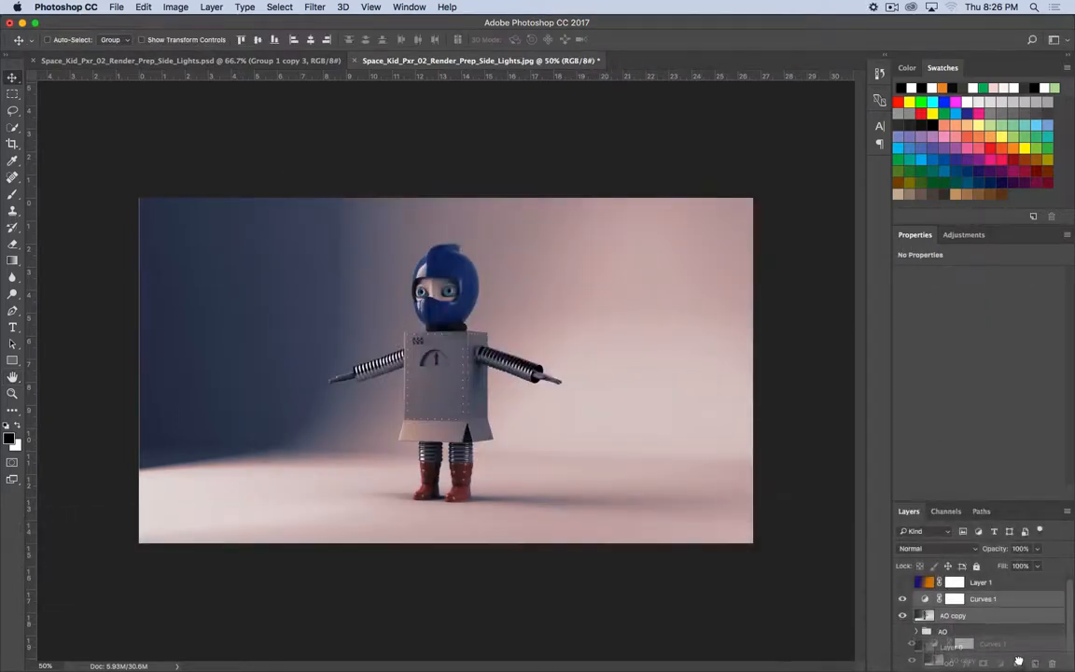
{"action": "key", "text": "super+g"}
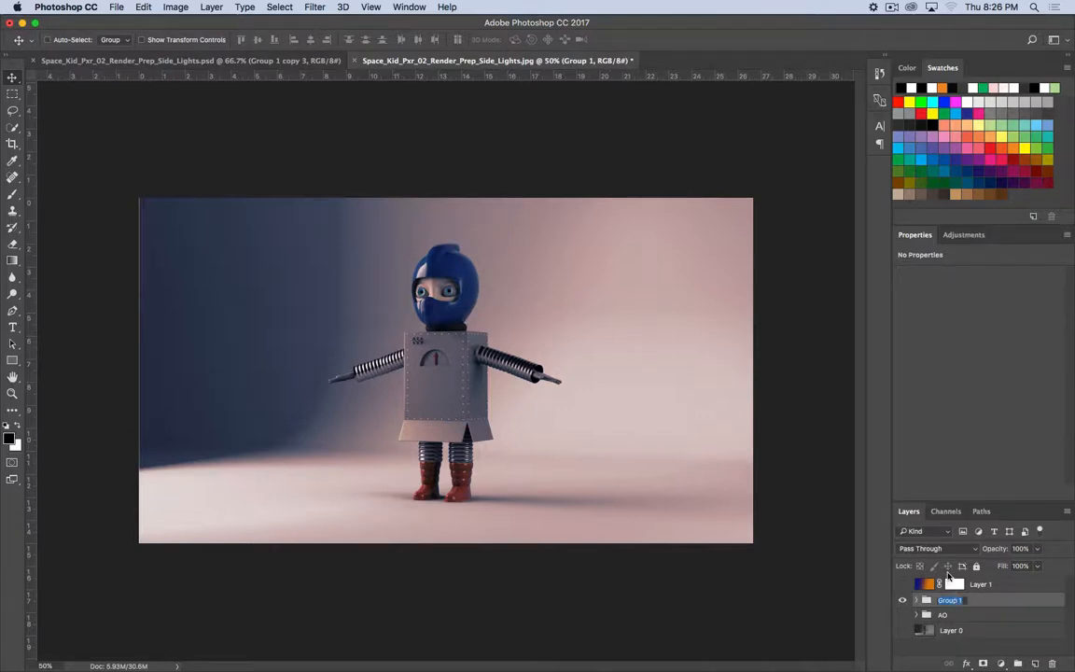
{"action": "type", "text": "Grade"}
{"action": "key", "text": "Return"}
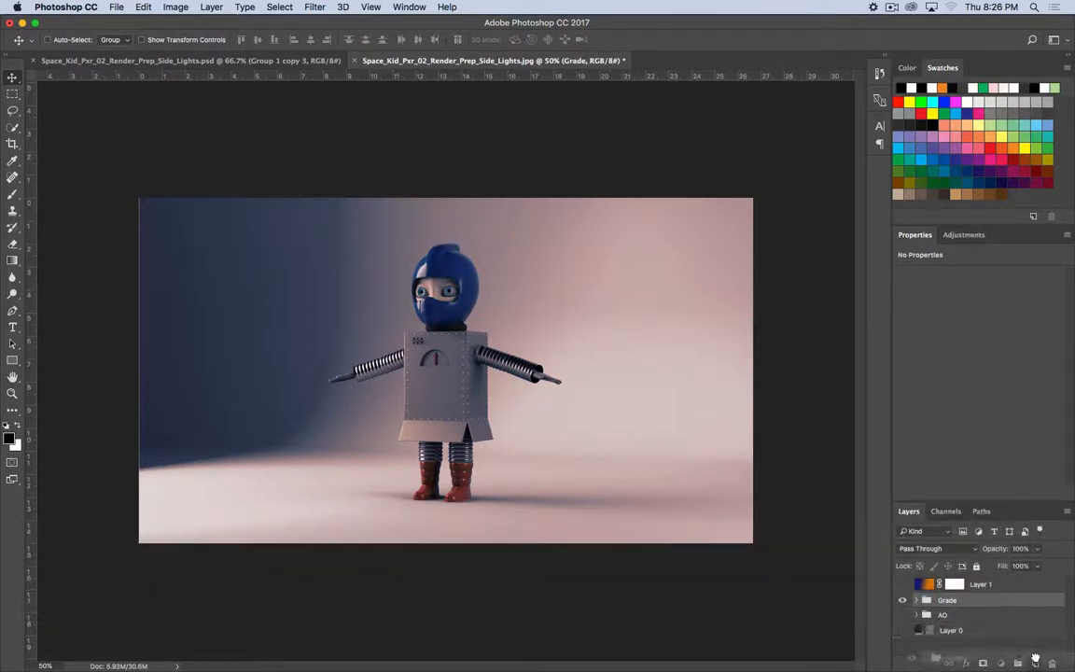
- Merge a duplicate of the Grade group into a single layer and hide the original group
{"action": "key", "text": "super+j"}
{"action": "right_click", "coordinate": [963, 600]}
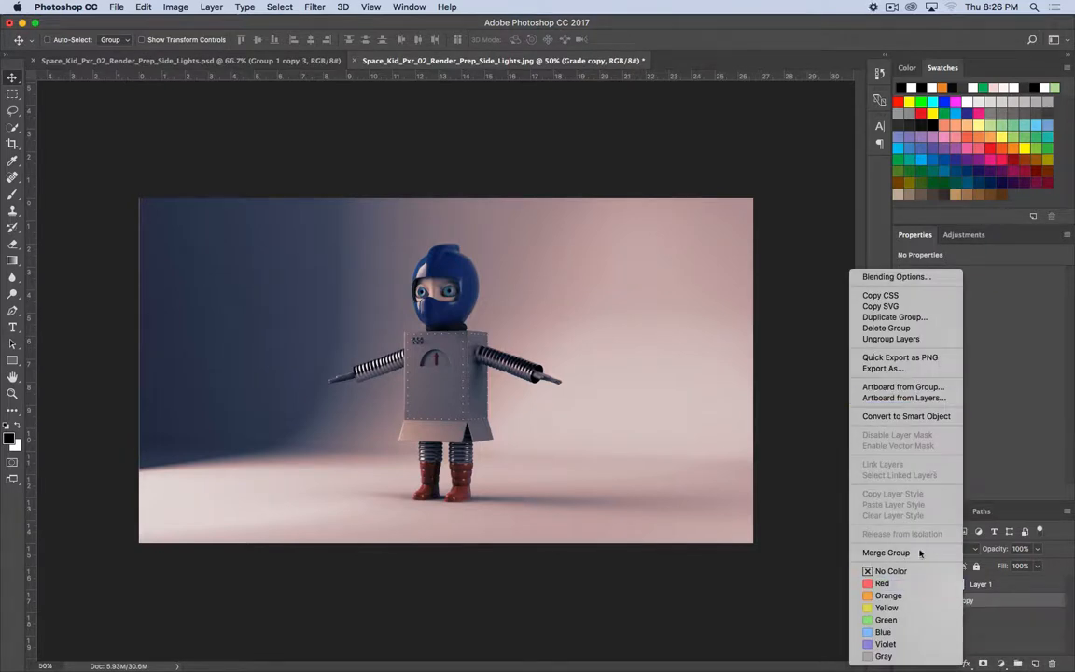
{"action": "left_click", "coordinate": [919, 557]}
{"action": "left_click", "coordinate": [902, 616]}
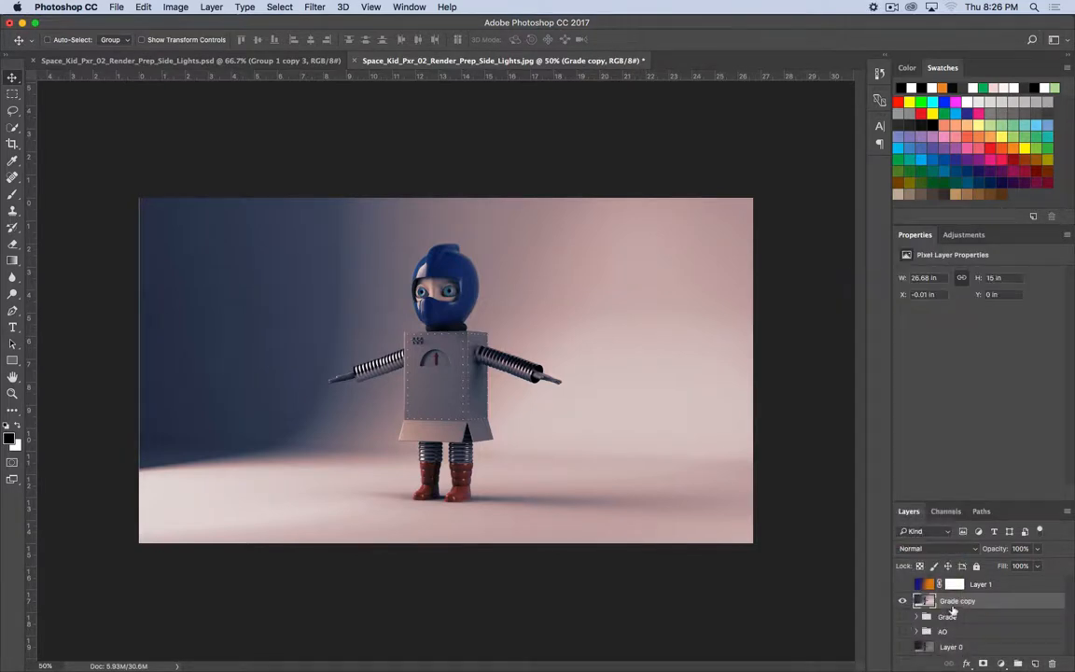
- Move the gradient layer, Layer 1, below the AO group in the layer stack
{"action": "left_click_drag", "start_coordinate": [1012, 616], "coordinate": [1007, 643]}
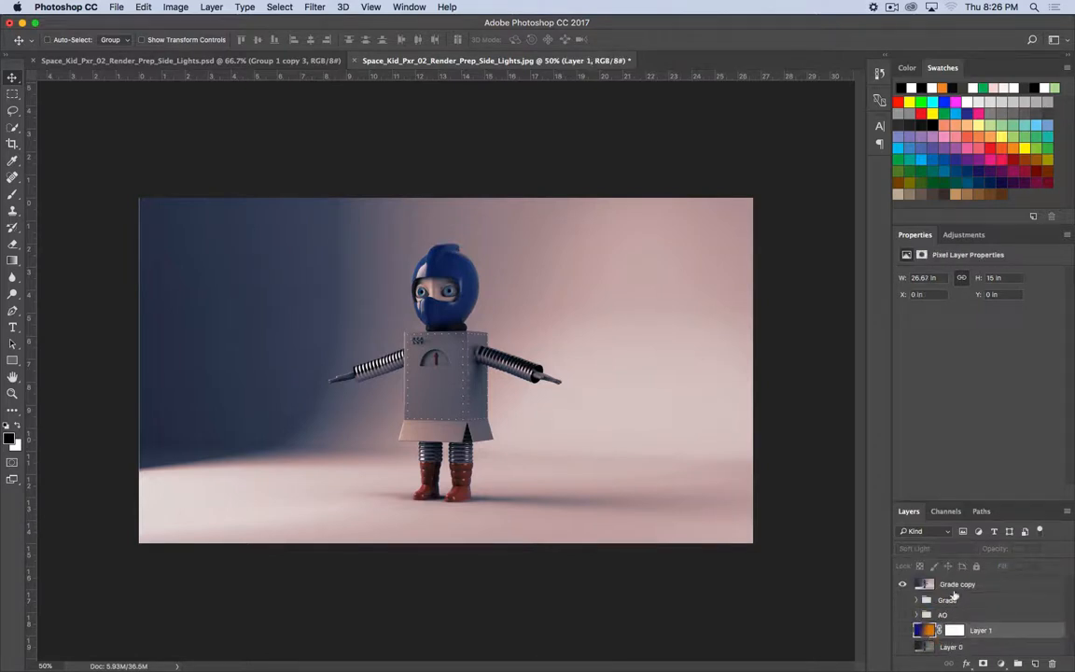
- Open the Lens Correction filter's custom settings for the Grade copy layer
{"action": "left_click", "coordinate": [953, 587]}
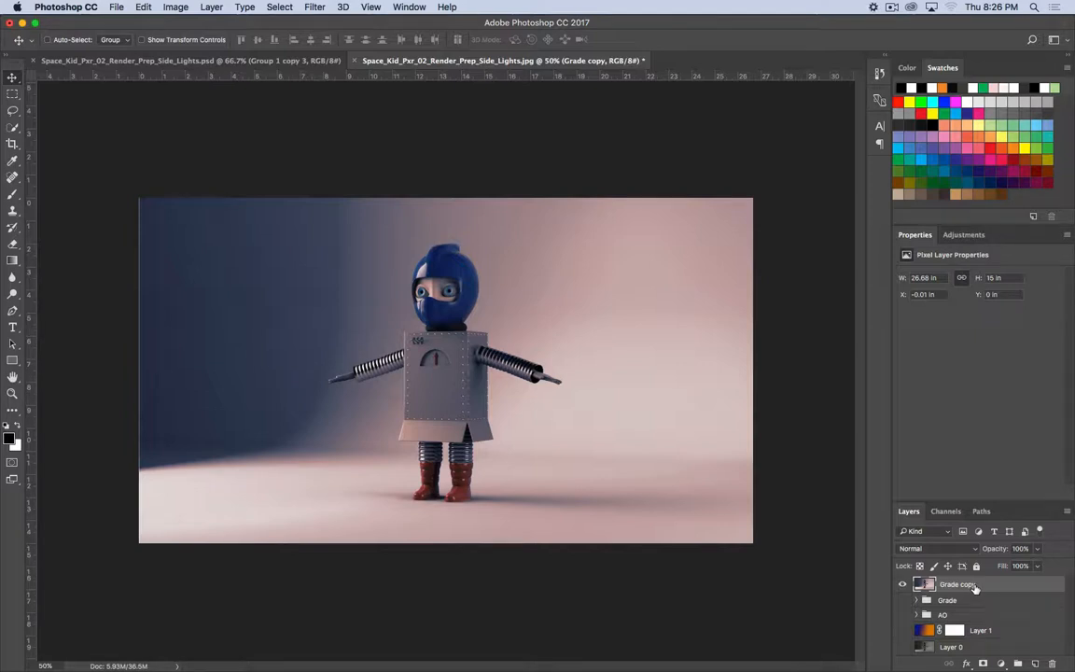
{"action": "key", "text": "super"}
{"action": "left_click", "coordinate": [201, 6]}
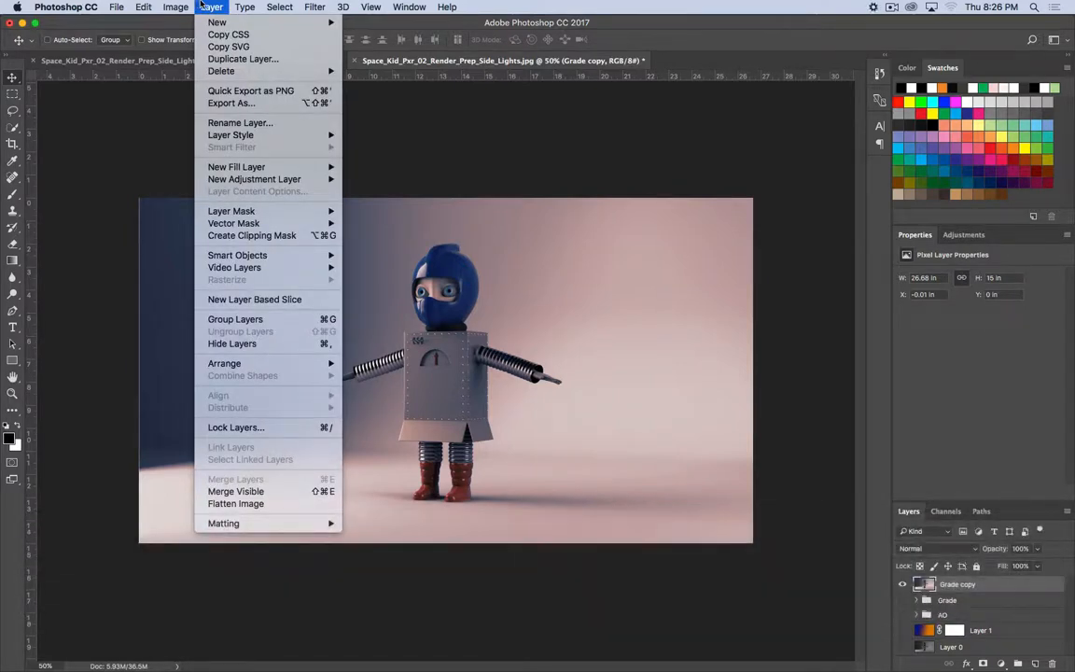
{"action": "mouse_move", "coordinate": [314, 7]}
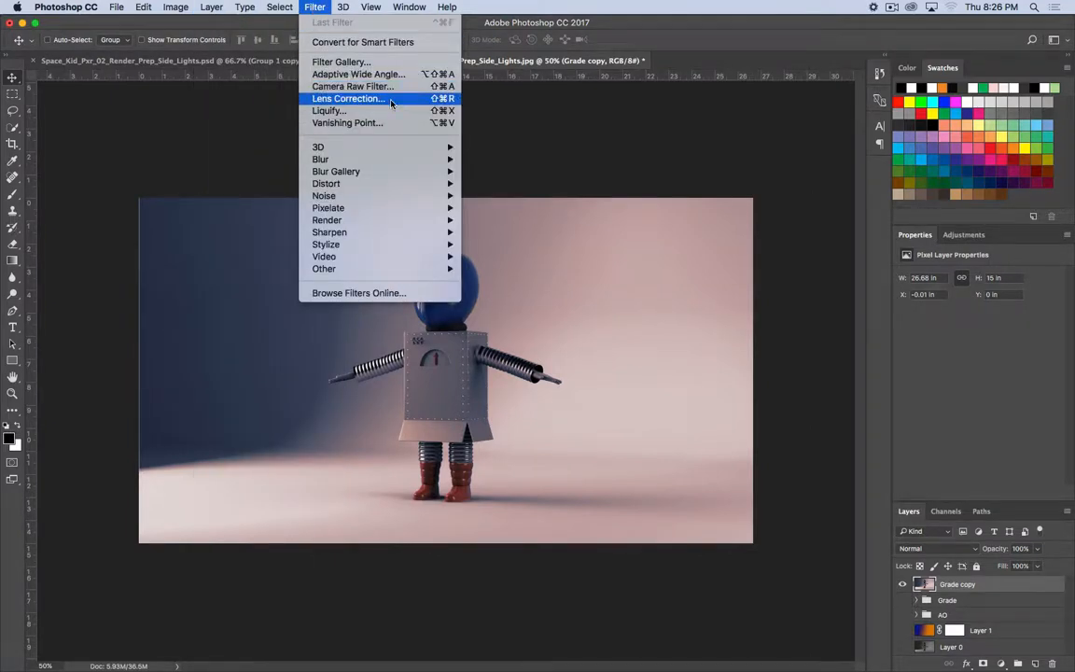
{"action": "left_click", "coordinate": [390, 100]}
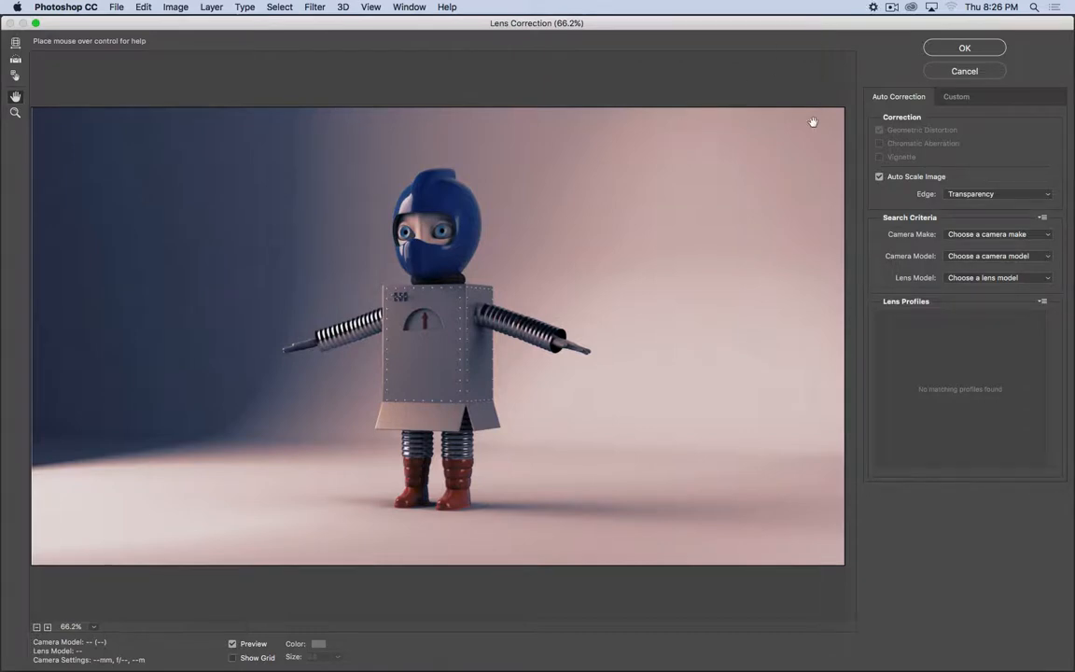
{"action": "left_click", "coordinate": [945, 98]}
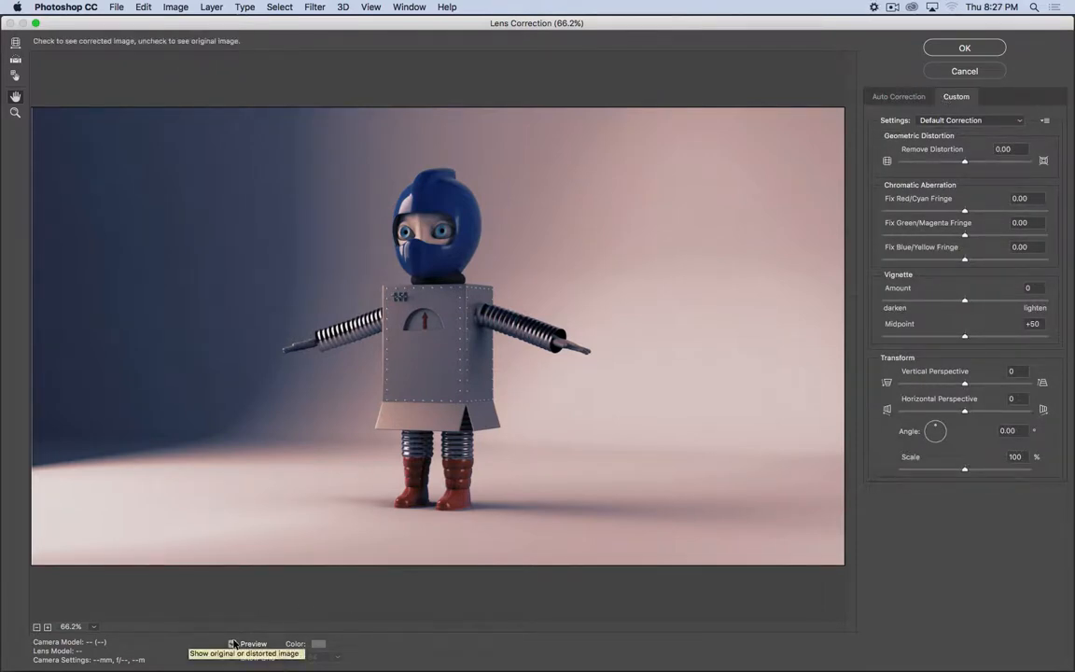
- Try the Green/Magenta Fringe correction at -100 and +100 to judge its effect on the figure
{"action": "left_click", "coordinate": [949, 236]}
{"action": "left_click_drag", "start_coordinate": [948, 236], "coordinate": [782, 217]}
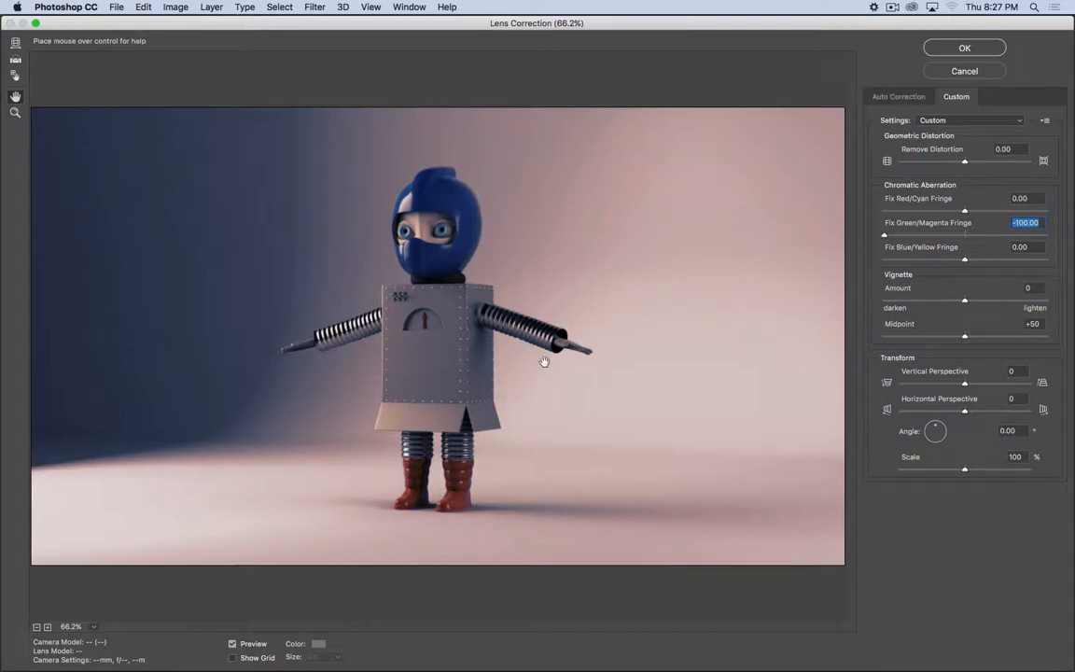
{"action": "key", "text": "super+equal"}
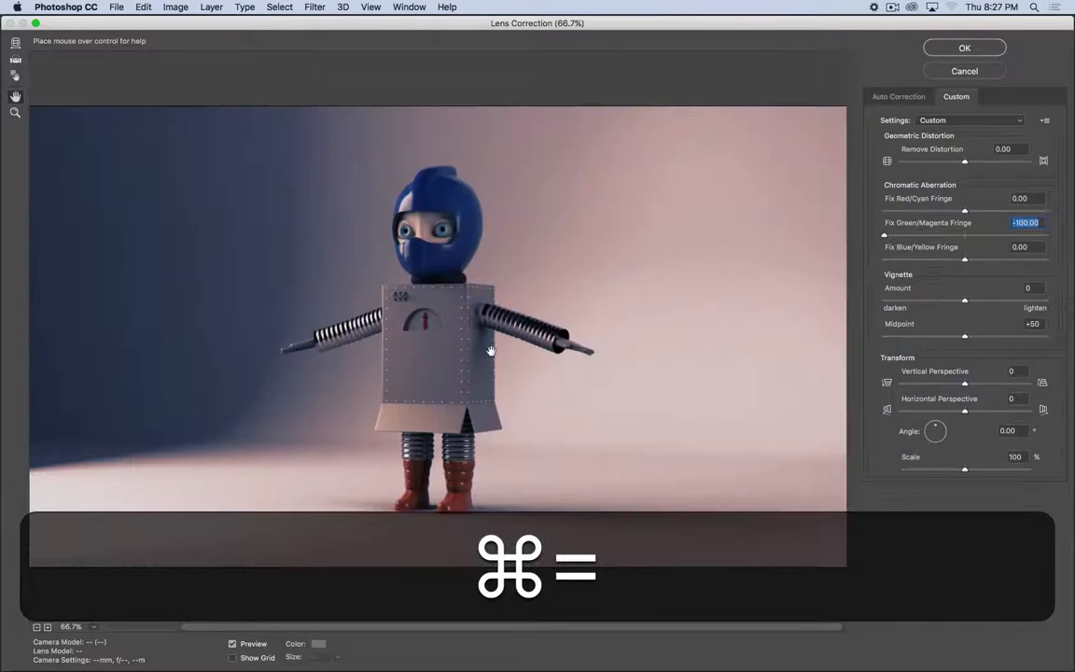
{"action": "left_click", "coordinate": [15, 112]}
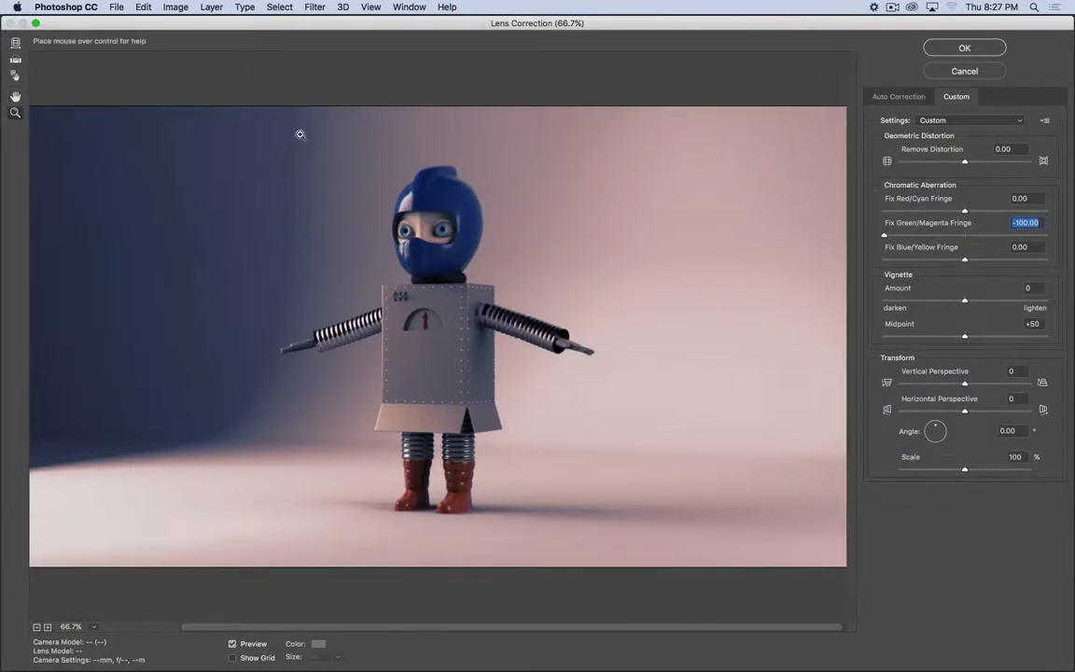
{"action": "left_click_drag", "start_coordinate": [297, 135], "coordinate": [591, 444]}
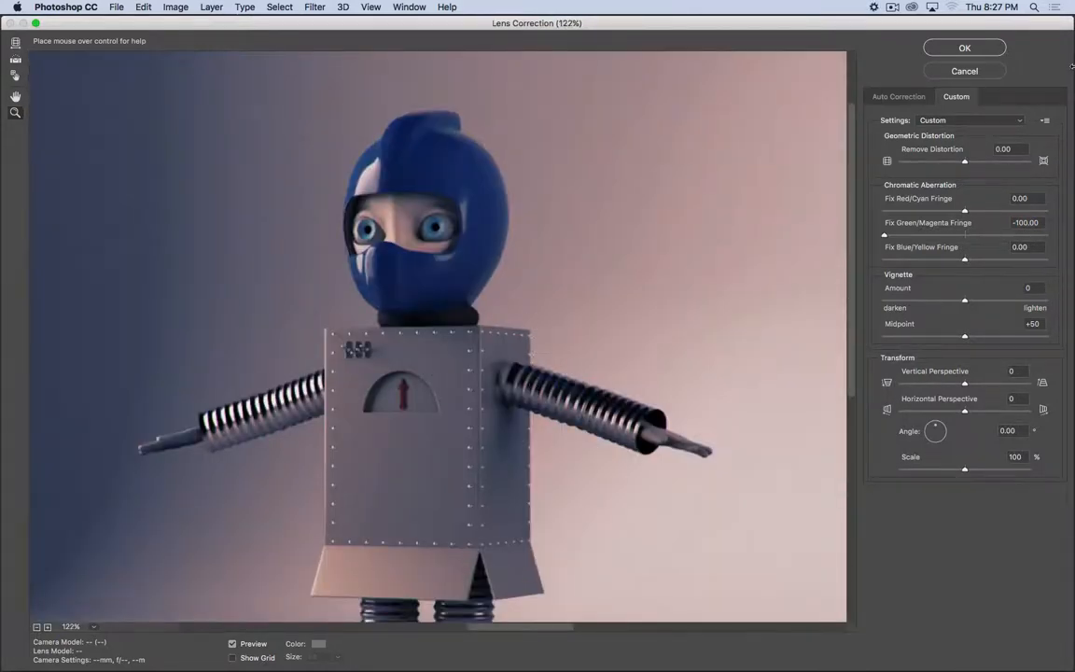
{"action": "left_click_drag", "start_coordinate": [882, 234], "coordinate": [1071, 236]}
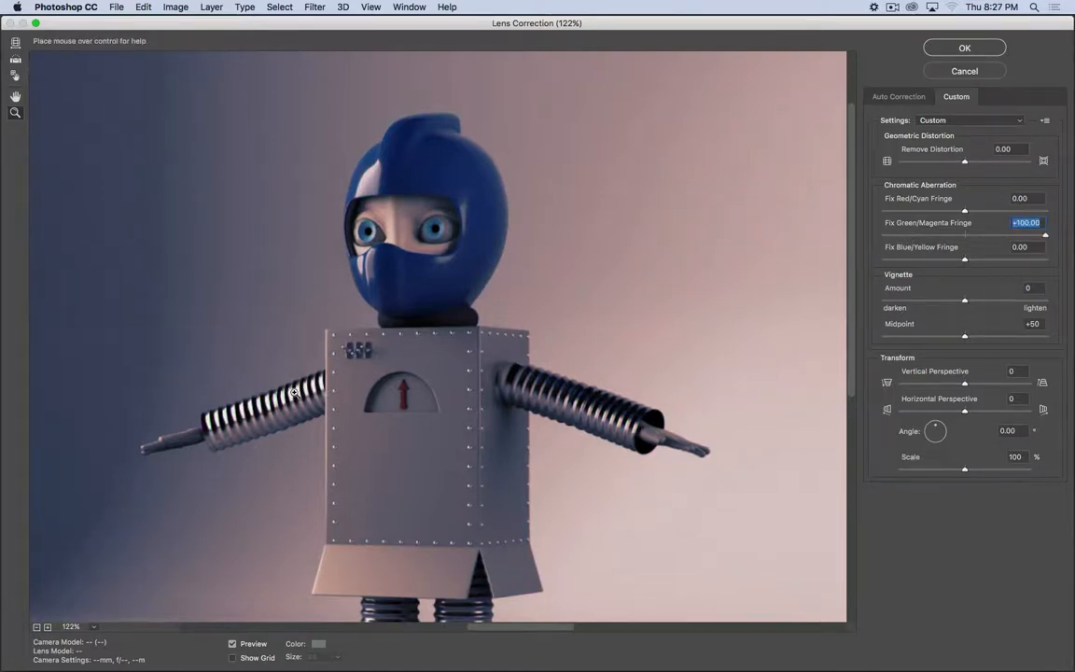
{"action": "left_click_drag", "start_coordinate": [1045, 234], "coordinate": [879, 232]}
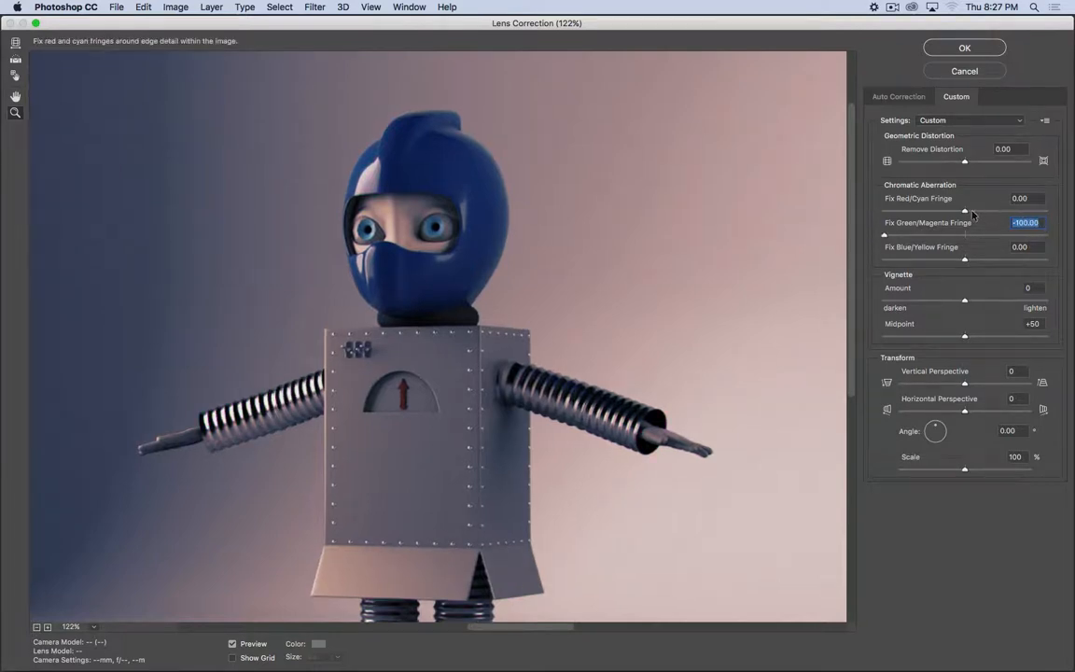
- Set the chromatic aberration to +100 for Red/Cyan Fringe and -11.90 for Green/Magenta Fringe
{"action": "left_click_drag", "start_coordinate": [971, 213], "coordinate": [845, 209]}
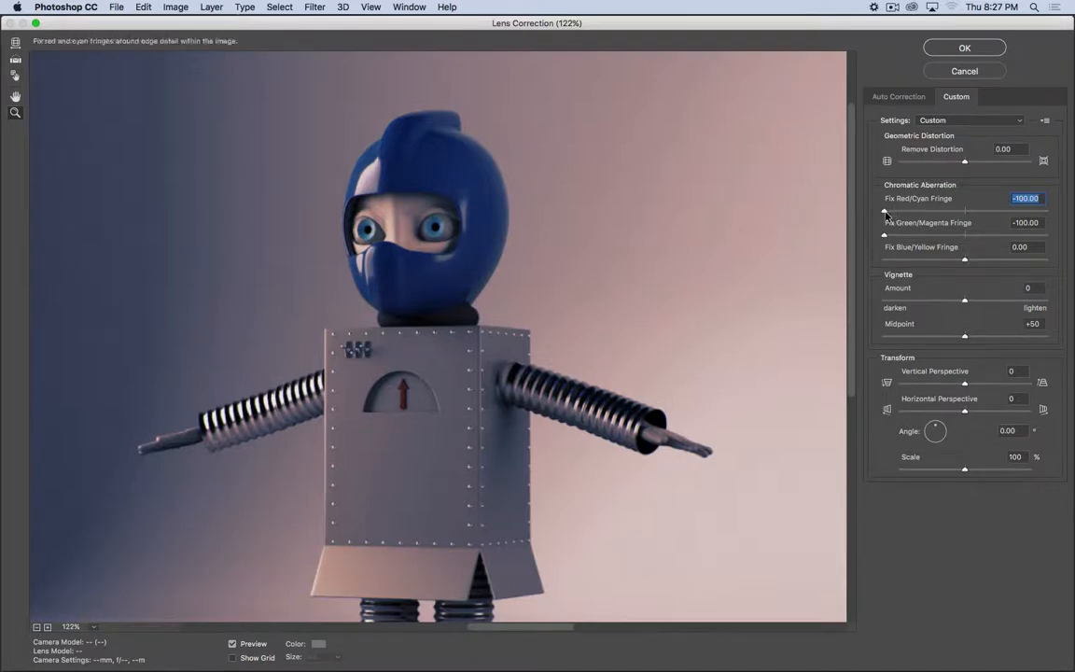
{"action": "left_click_drag", "start_coordinate": [886, 213], "coordinate": [1048, 213]}
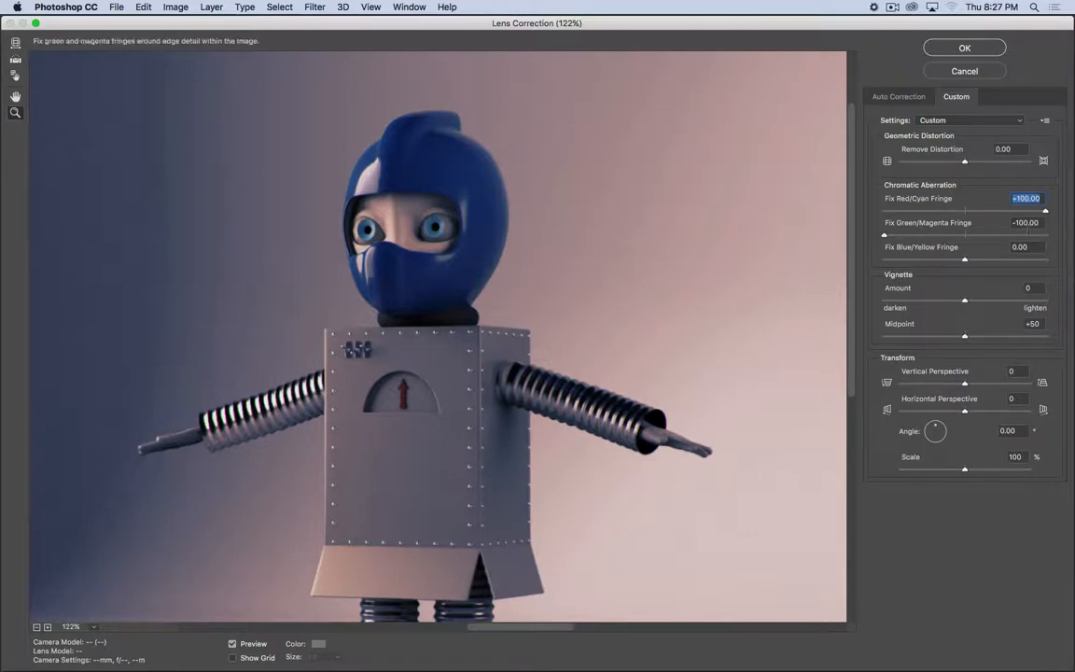
{"action": "left_click_drag", "start_coordinate": [884, 236], "coordinate": [954, 238]}
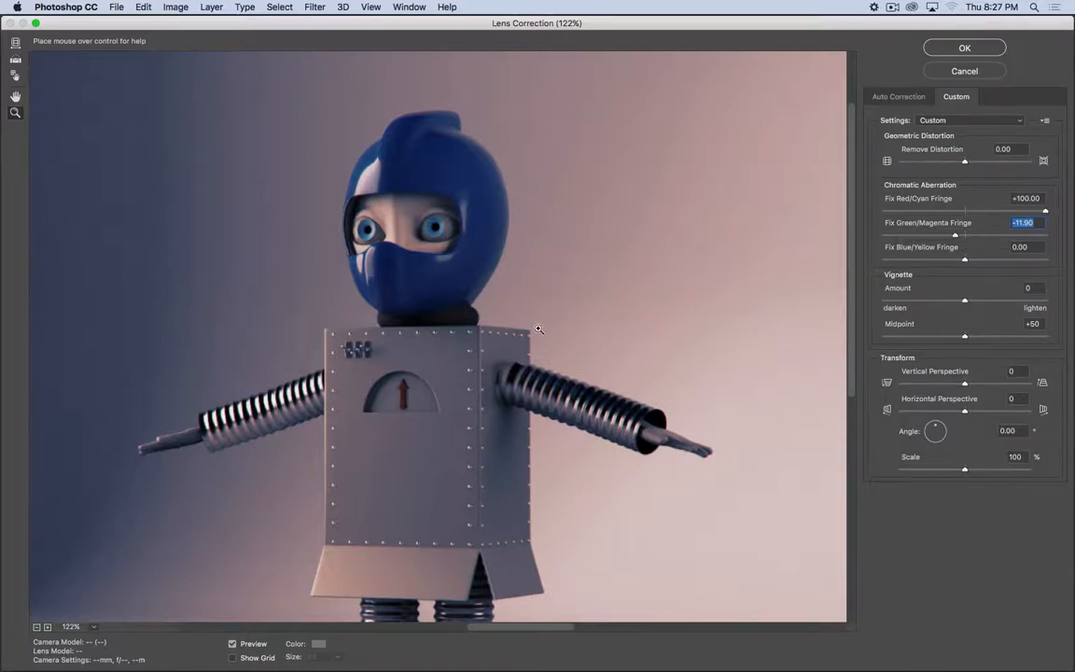
{"action": "key", "text": "super"}
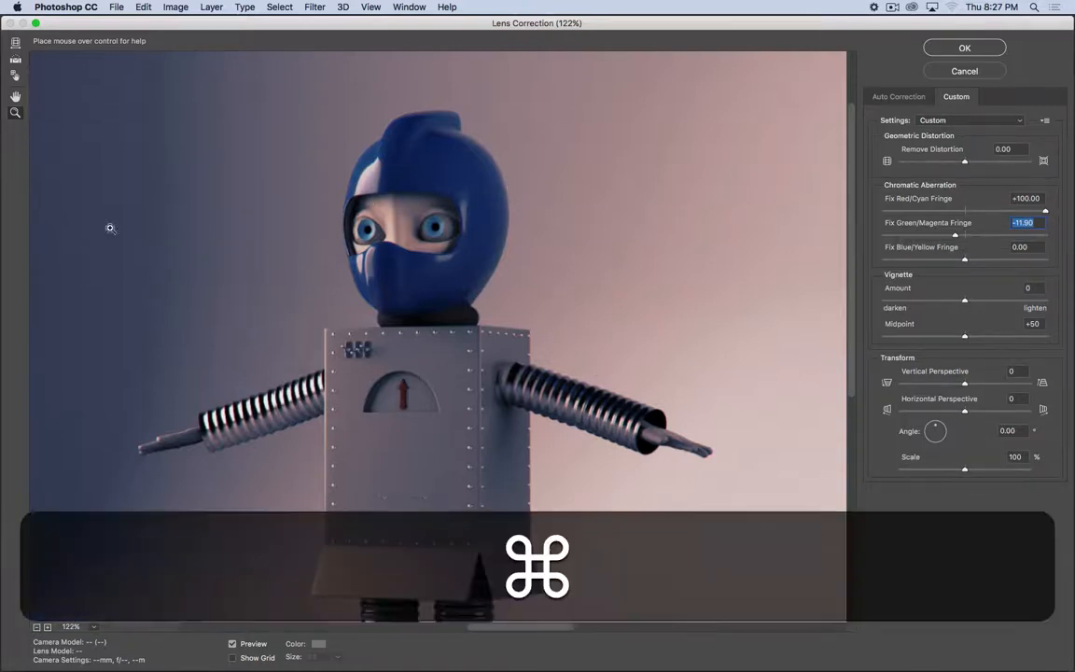
{"action": "key", "text": "super+0"}
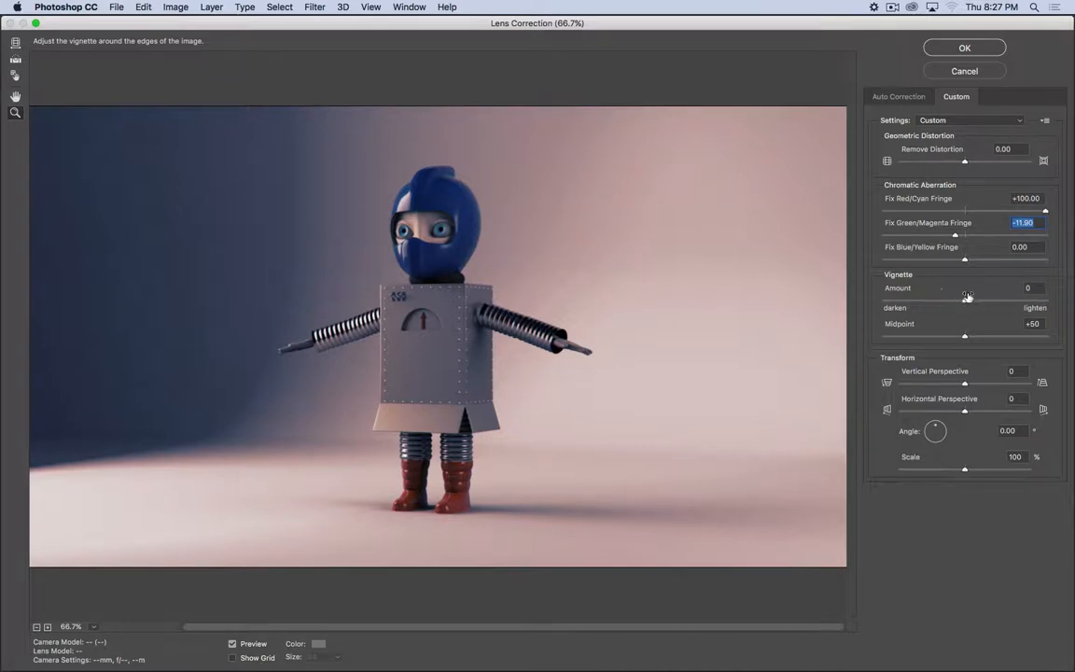
- Try lightening and darkening the vignette, down to an amount of -77, and reset the amount to 0
{"action": "left_click_drag", "start_coordinate": [965, 296], "coordinate": [1051, 300]}
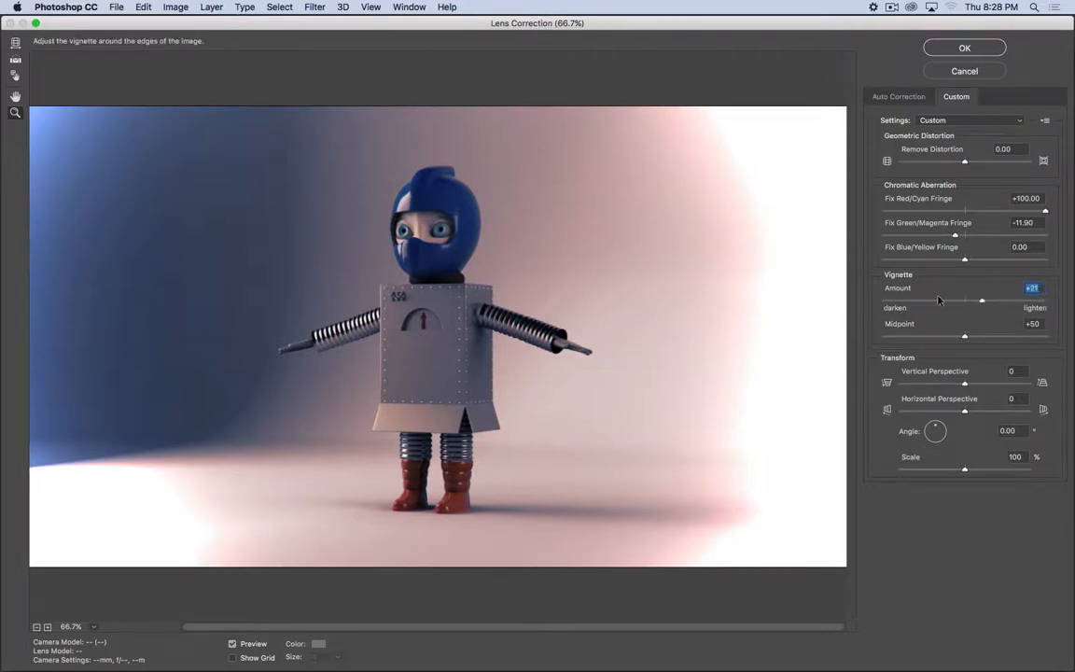
{"action": "left_click", "coordinate": [907, 298]}
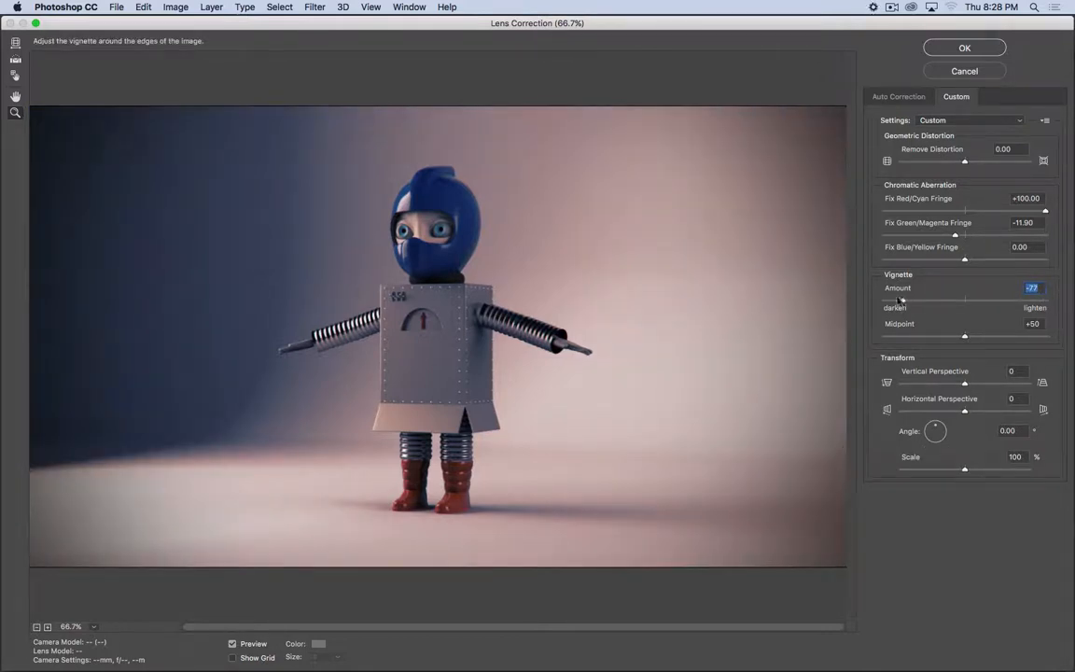
{"action": "mouse_move", "coordinate": [900, 298]}
{"action": "left_mouse_down"}
{"action": "mouse_move", "coordinate": [887, 301]}
{"action": "mouse_move", "coordinate": [914, 308]}
{"action": "mouse_move", "coordinate": [902, 300]}
{"action": "left_mouse_up"}
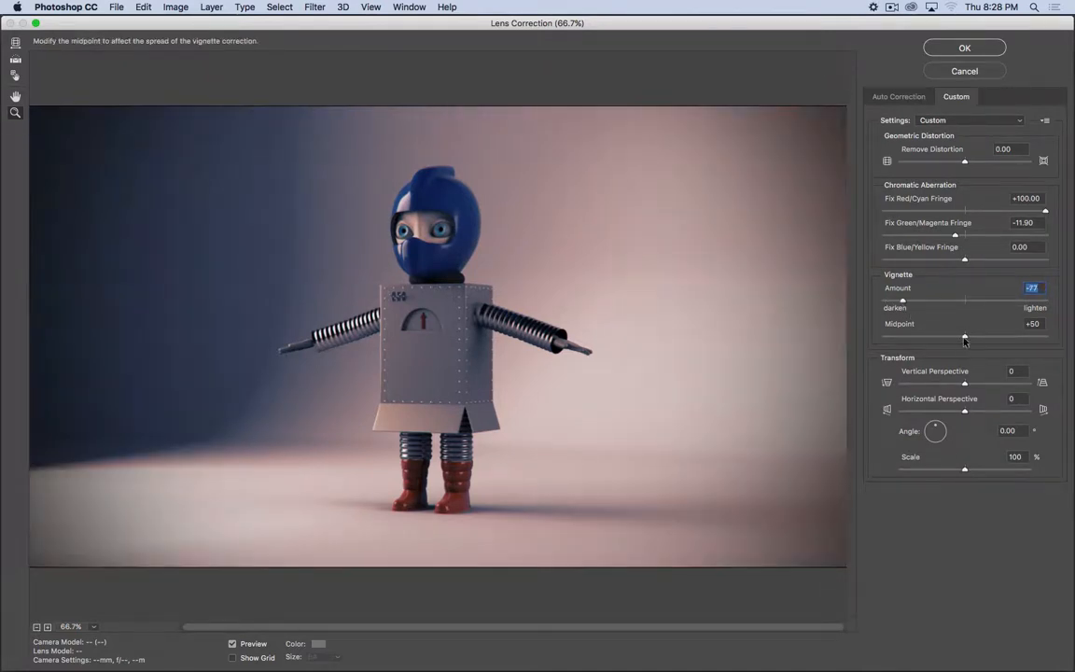
{"action": "mouse_move", "coordinate": [965, 338]}
{"action": "left_mouse_down"}
{"action": "mouse_move", "coordinate": [900, 337]}
{"action": "mouse_move", "coordinate": [1040, 338]}
{"action": "mouse_move", "coordinate": [965, 337]}
{"action": "left_mouse_up"}
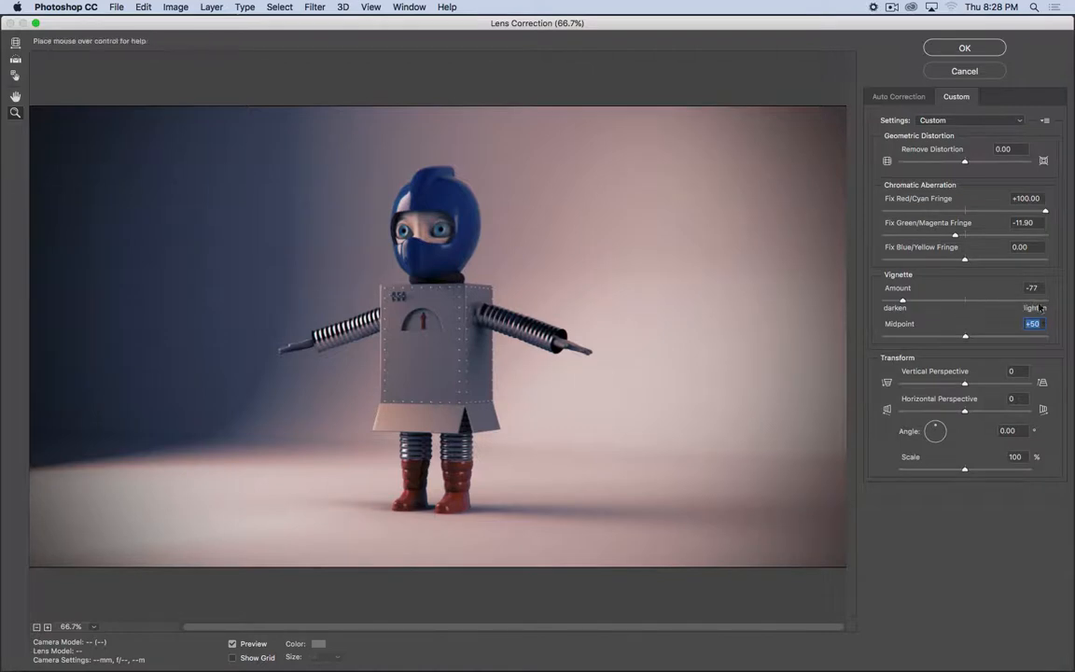
{"action": "type", "text": "0"}
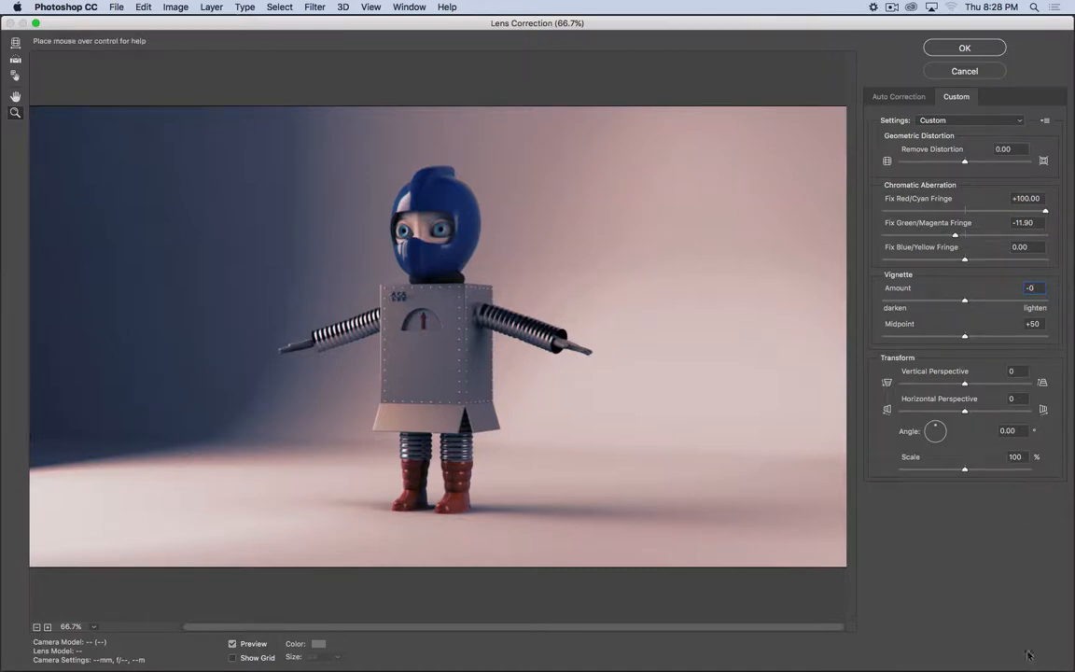
- Apply the Lens Correction to Grade copy and turn on the visibility of the Grade group beneath it
{"action": "left_click", "coordinate": [965, 48]}
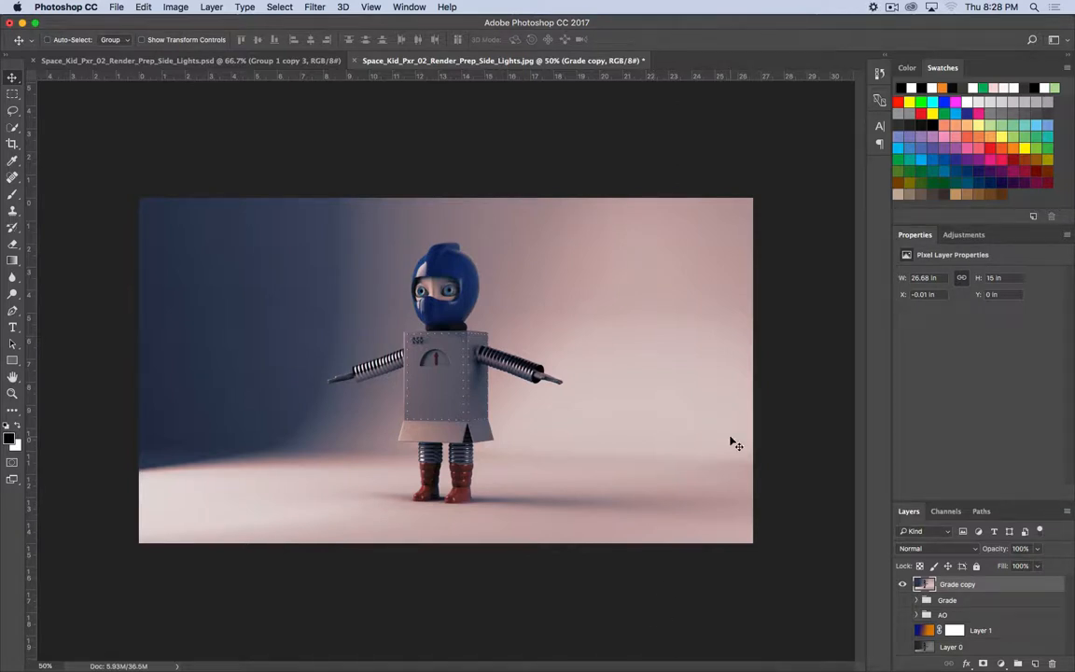
{"action": "left_click", "coordinate": [901, 600]}
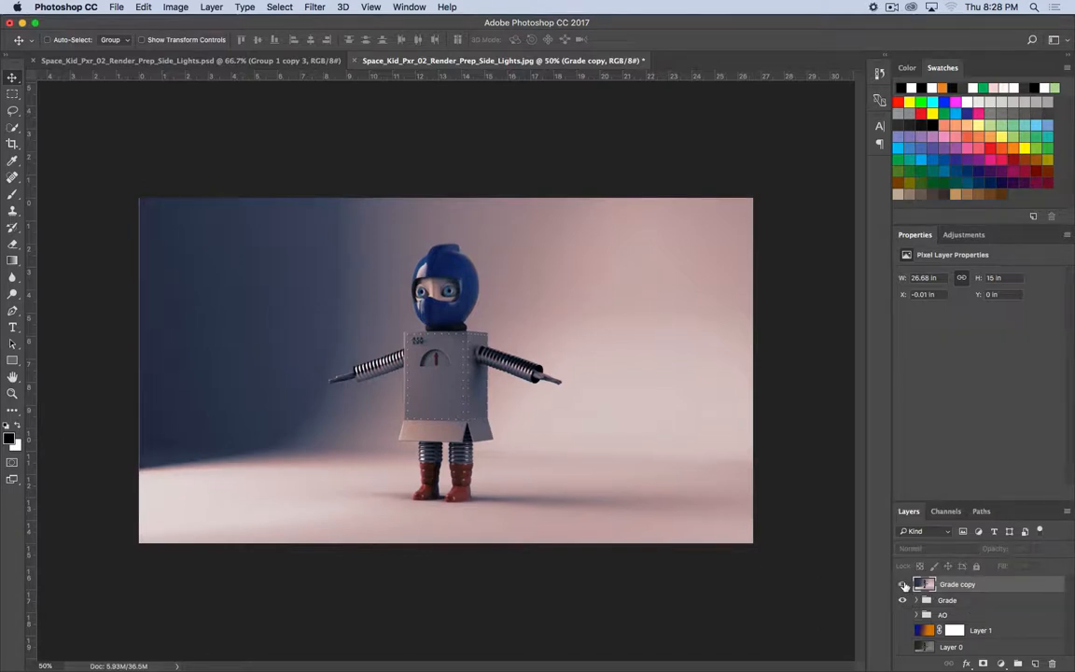
{"action": "left_click", "coordinate": [902, 583]}
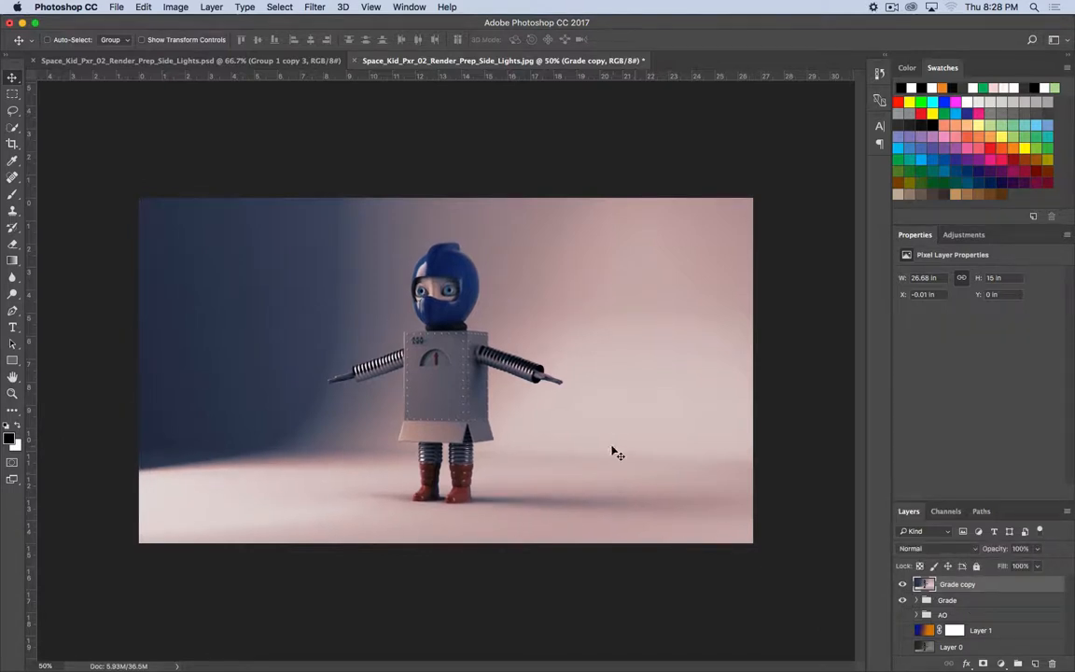
- Compare the figure's edges with and without the lens-corrected Grade copy layer, leaving that layer hidden
{"action": "key", "text": "super+equal"}
{"action": "key", "text": "super+equal"}
{"action": "key", "text": "super+equal"}
{"action": "key", "text": "space"}
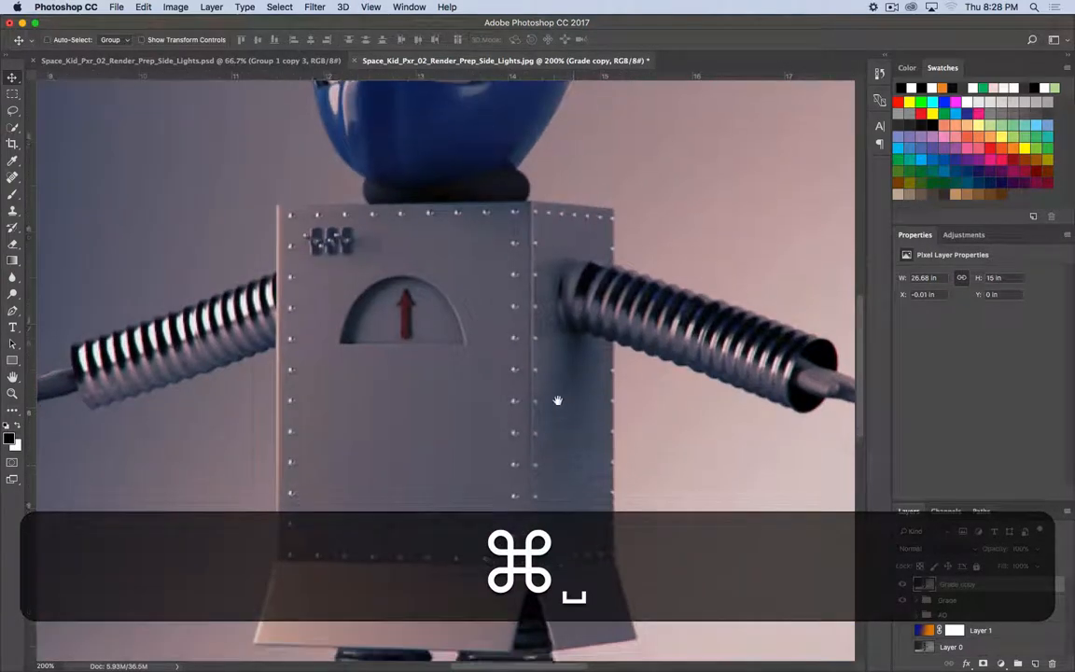
{"action": "mouse_move", "coordinate": [543, 404]}
{"action": "left_mouse_down"}
{"action": "mouse_move", "coordinate": [547, 451]}
{"action": "mouse_move", "coordinate": [530, 419]}
{"action": "left_mouse_up"}
{"action": "key", "text": "super+minus"}
{"action": "key", "text": "space"}
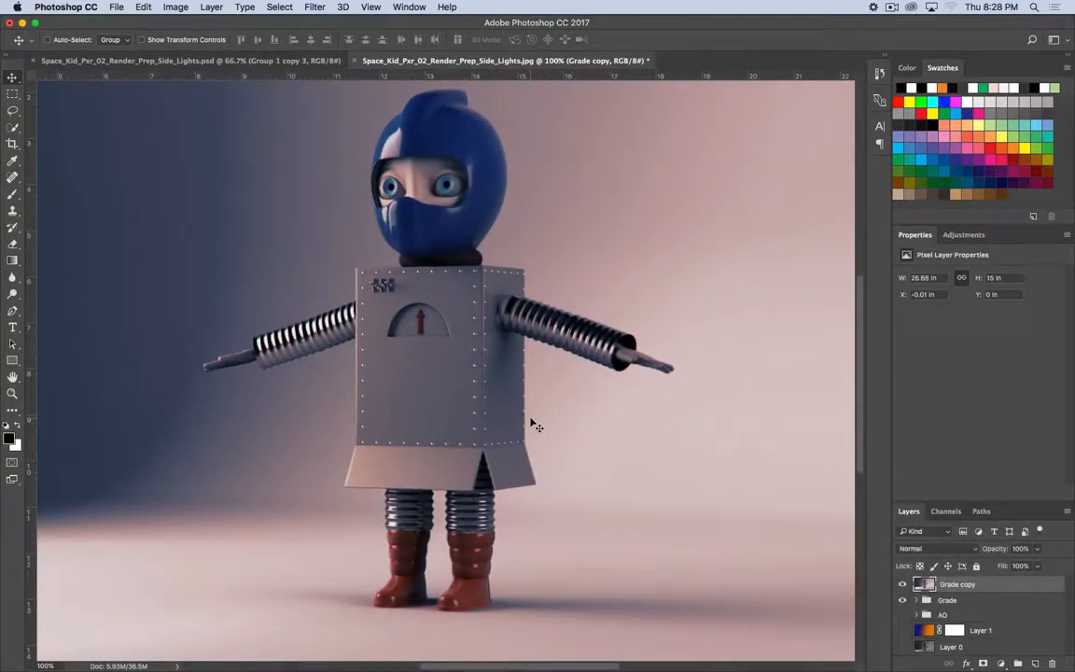
{"action": "left_click", "coordinate": [902, 585]}
{"action": "left_click", "coordinate": [902, 585]}
{"action": "left_click", "coordinate": [902, 585]}
{"action": "left_click", "coordinate": [902, 585]}
{"action": "left_click", "coordinate": [902, 585]}
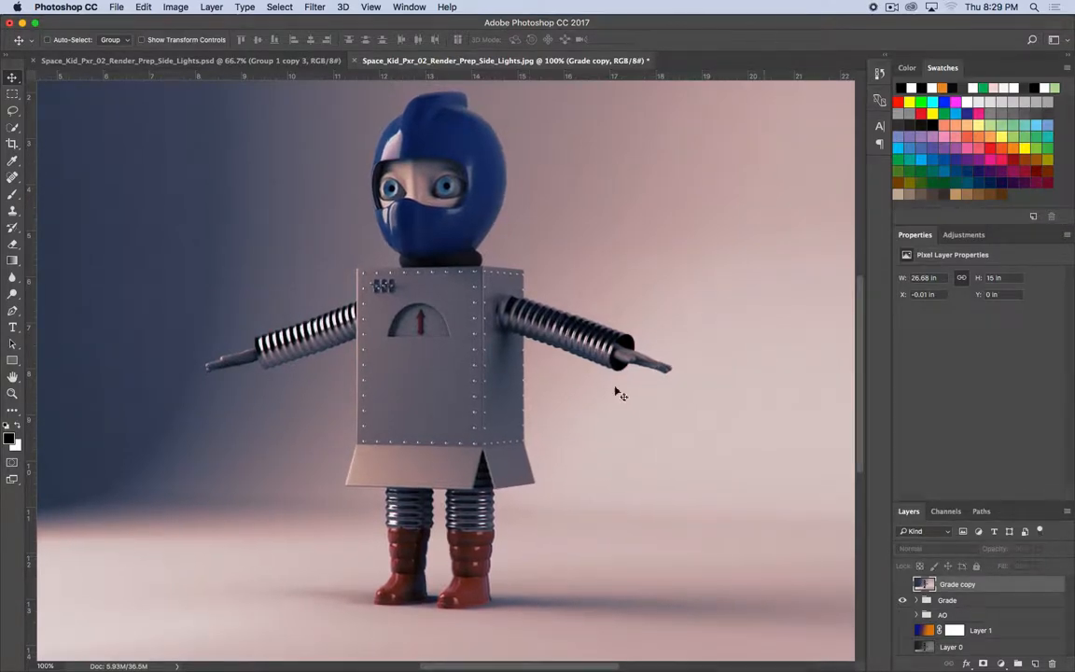
{"action": "left_click", "coordinate": [903, 584]}
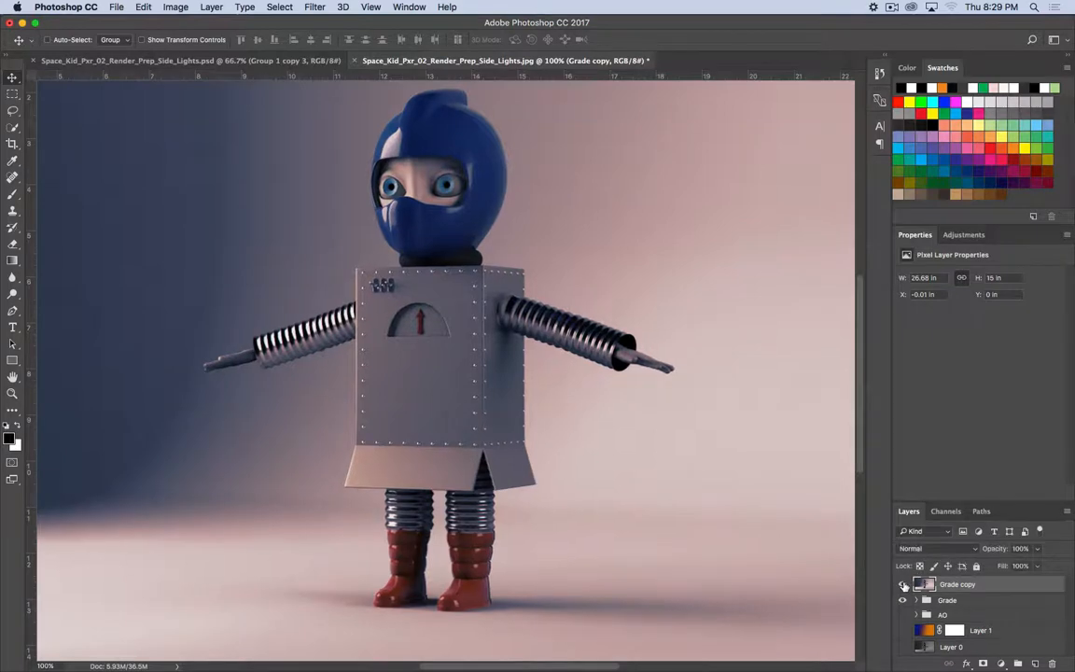
{"action": "left_click", "coordinate": [903, 585]}
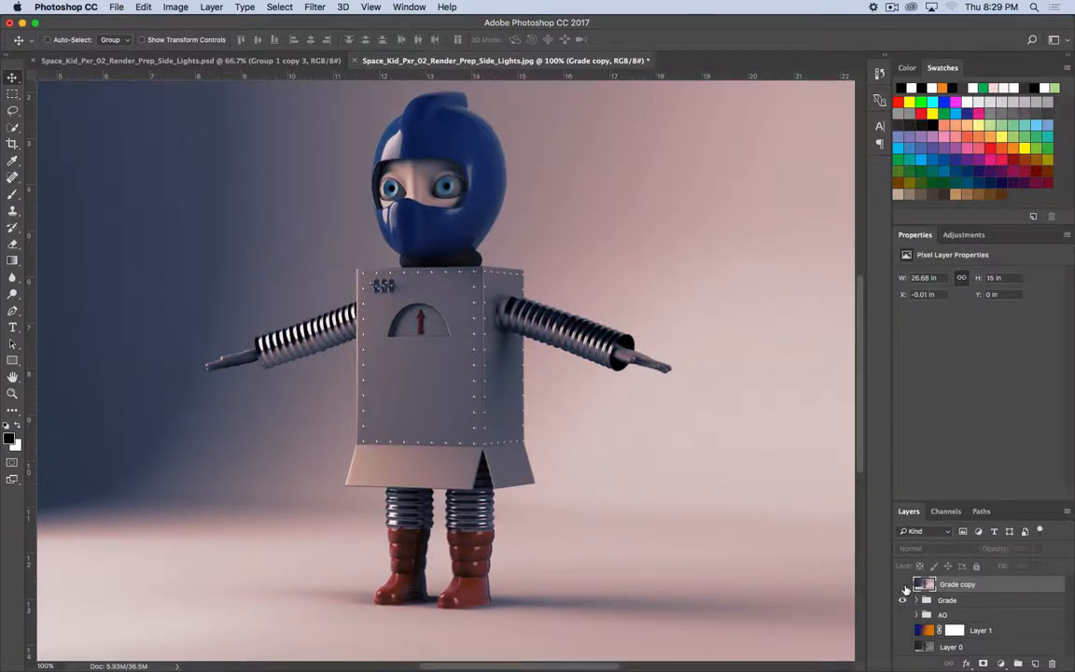
- Add a Solid Color fill layer above Grade copy in dark blue, hex 02002f
{"action": "key", "text": "super+minus"}
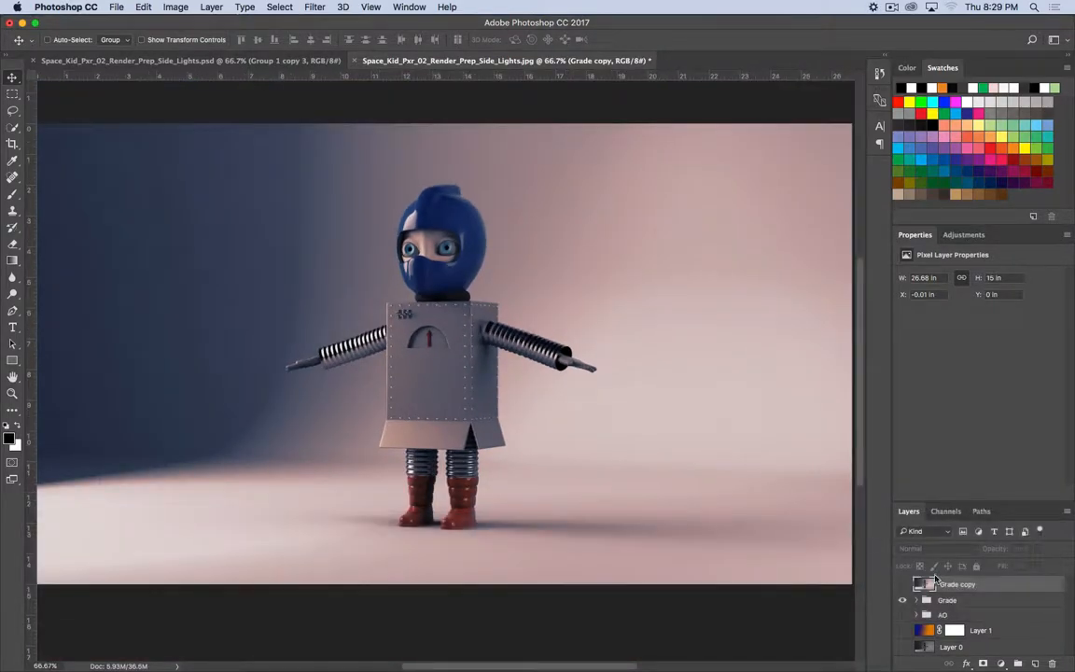
{"action": "left_click", "coordinate": [1002, 662]}
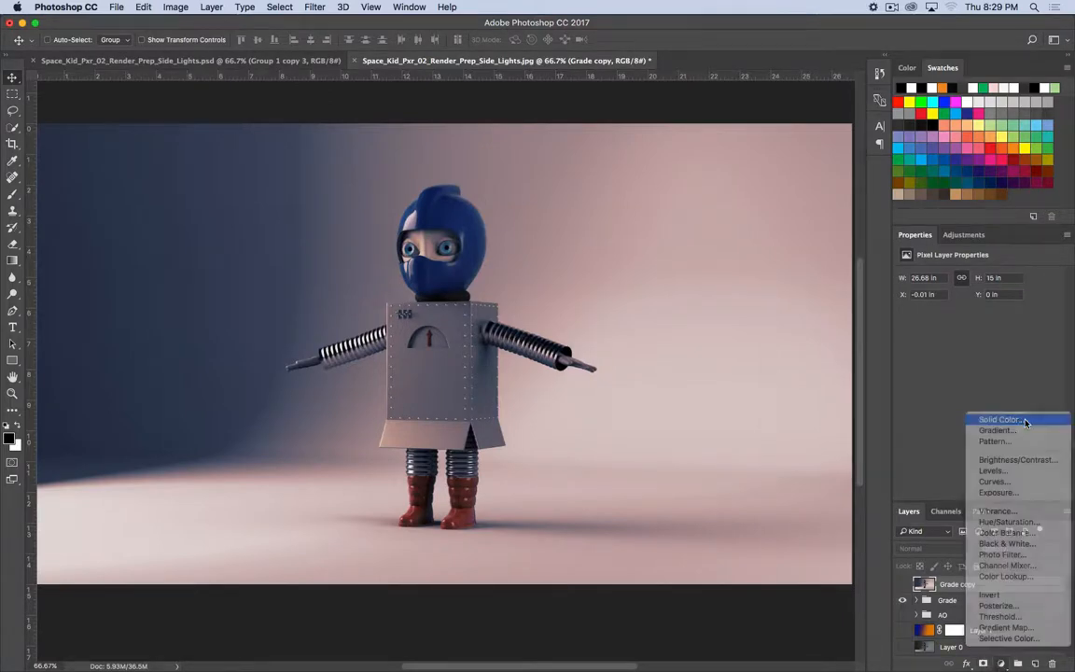
{"action": "left_click", "coordinate": [1025, 423]}
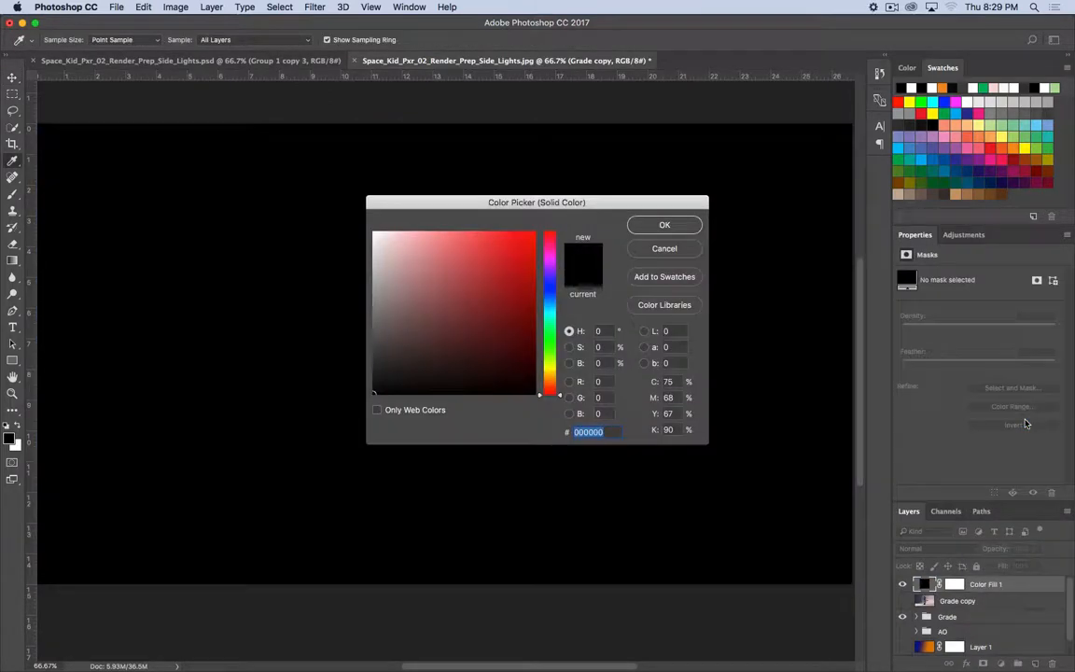
{"action": "left_click", "coordinate": [550, 286]}
{"action": "left_click_drag", "start_coordinate": [507, 355], "coordinate": [546, 363]}
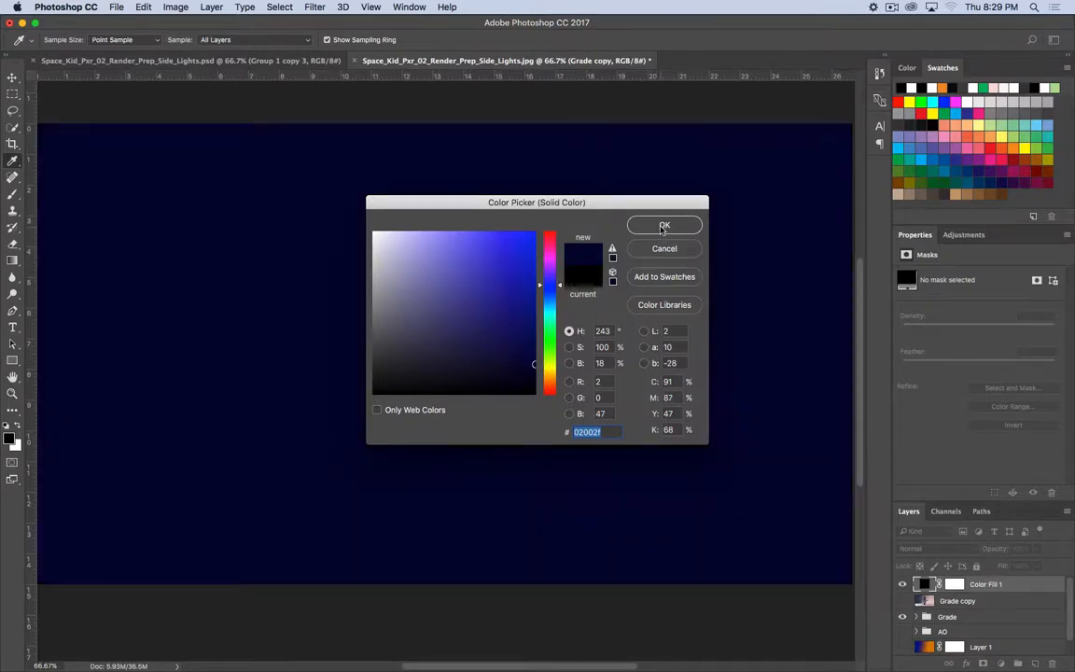
{"action": "left_click", "coordinate": [662, 227]}
{"action": "key", "text": "v"}
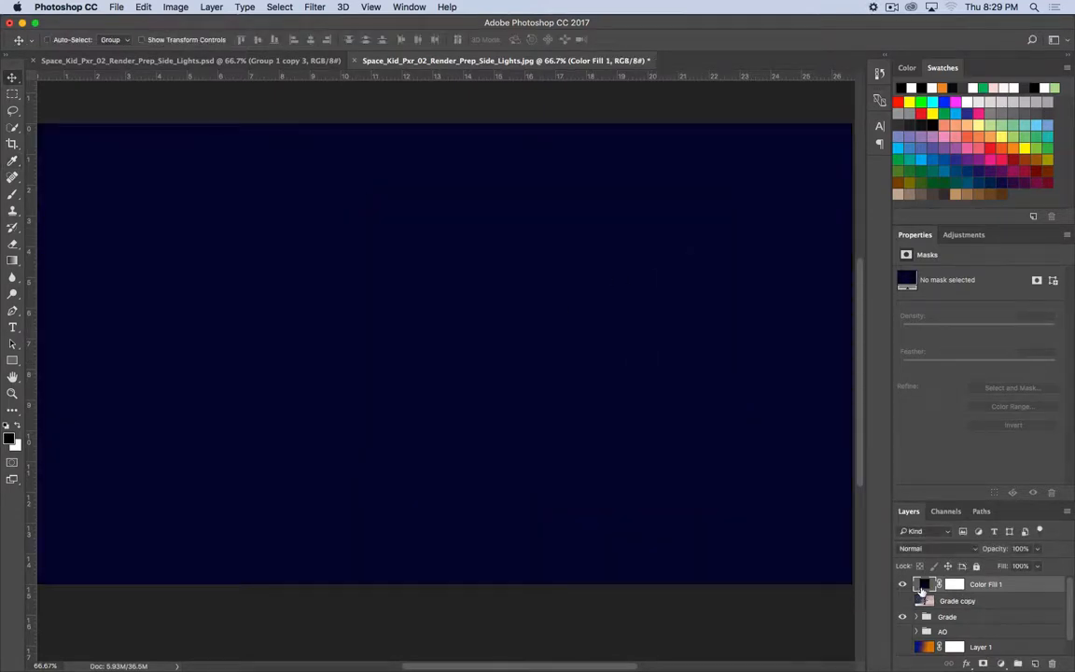
{"action": "key", "text": "super"}
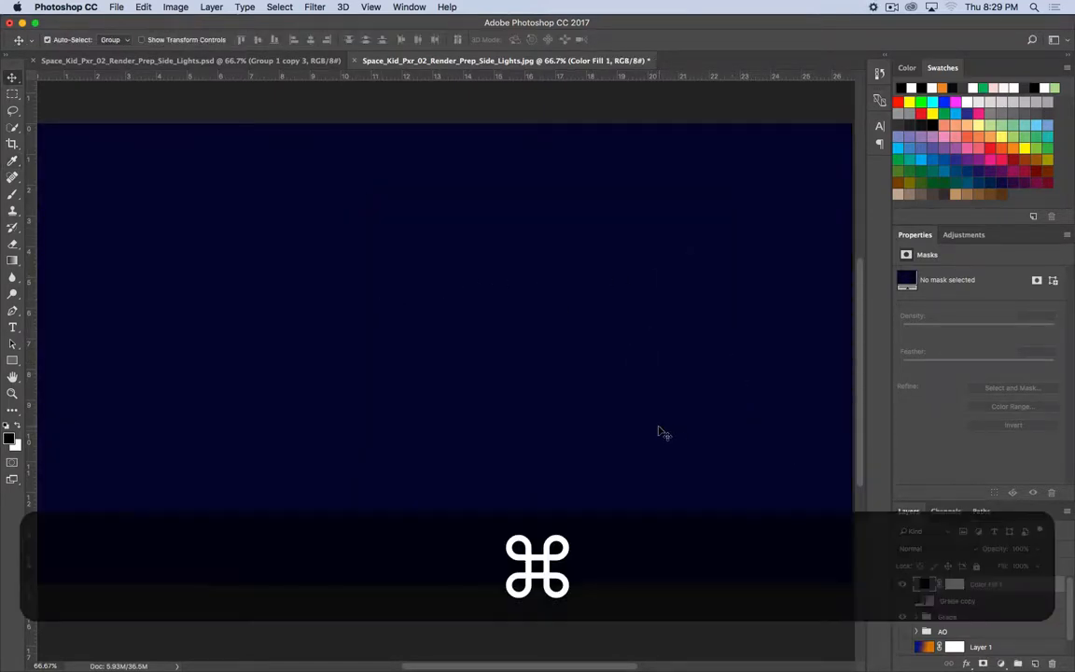
- Lower the dark blue fill layer's opacity to 79% and target its layer mask
{"action": "key", "text": "super+minus"}
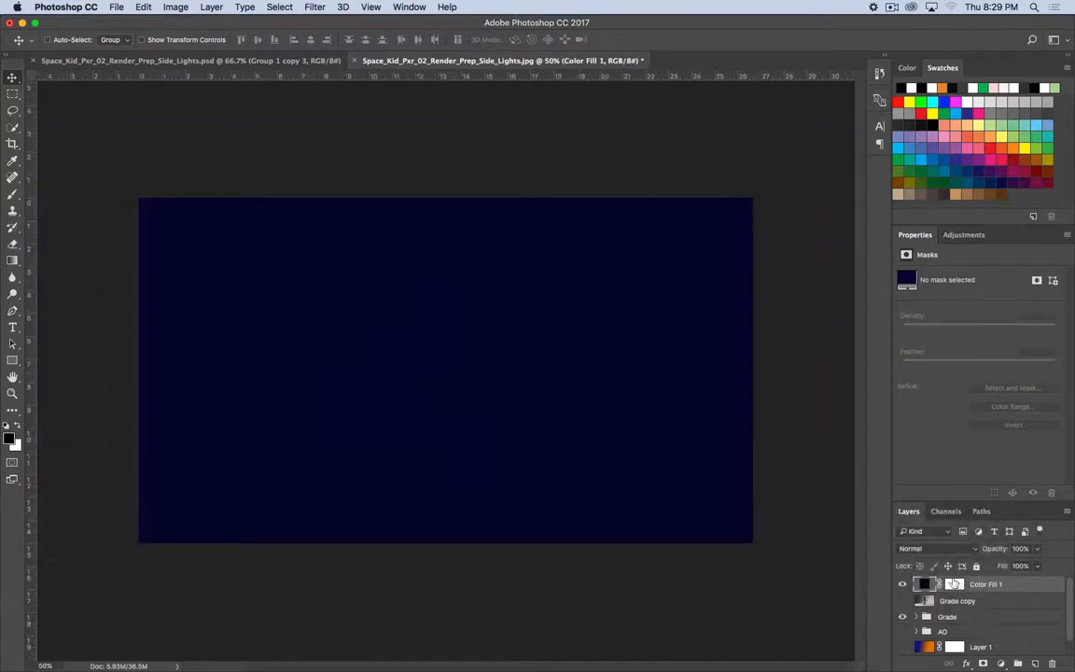
{"action": "left_click", "coordinate": [954, 584]}
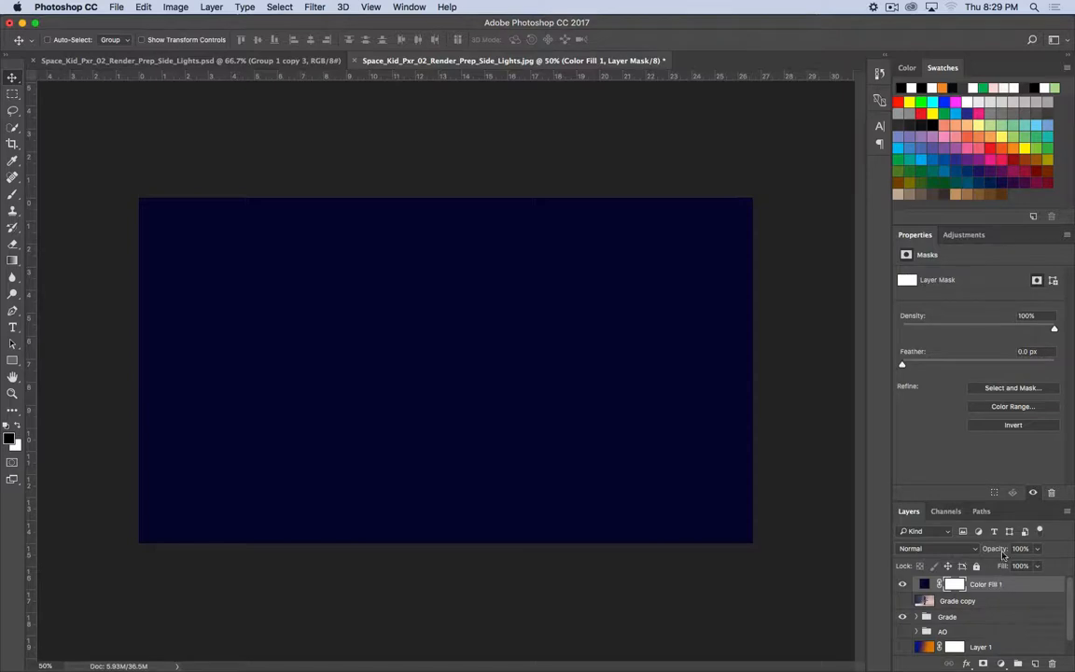
{"action": "left_click_drag", "start_coordinate": [993, 550], "coordinate": [980, 554]}
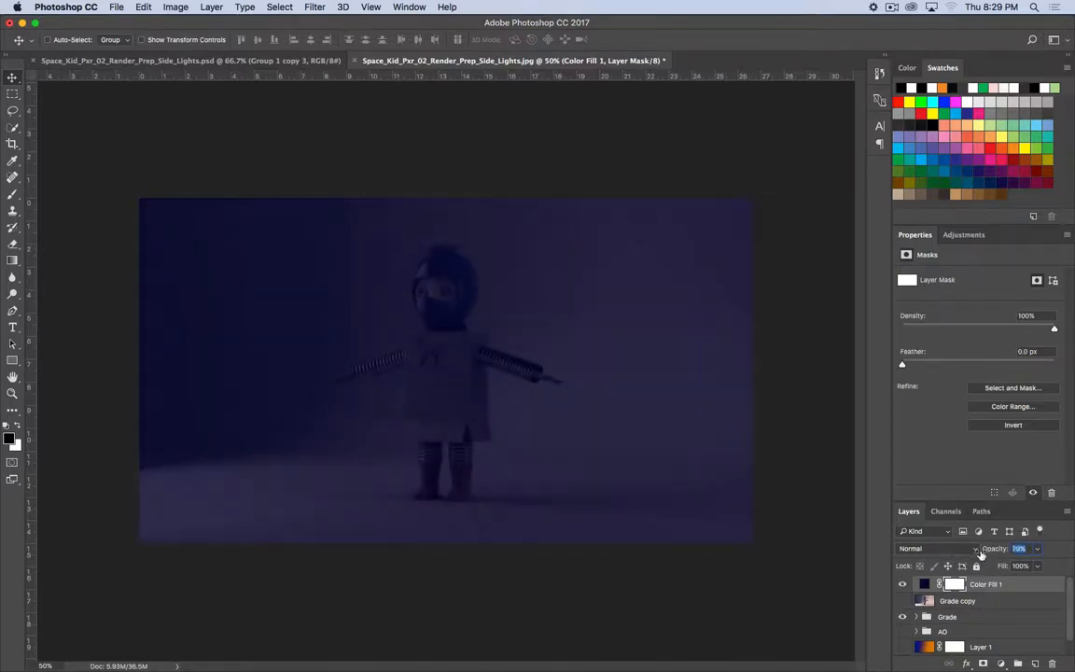
{"action": "left_click", "coordinate": [960, 585]}
- Switch to the Elliptical Marquee tool and set its feather to 600 px
{"action": "left_click", "coordinate": [12, 91]}
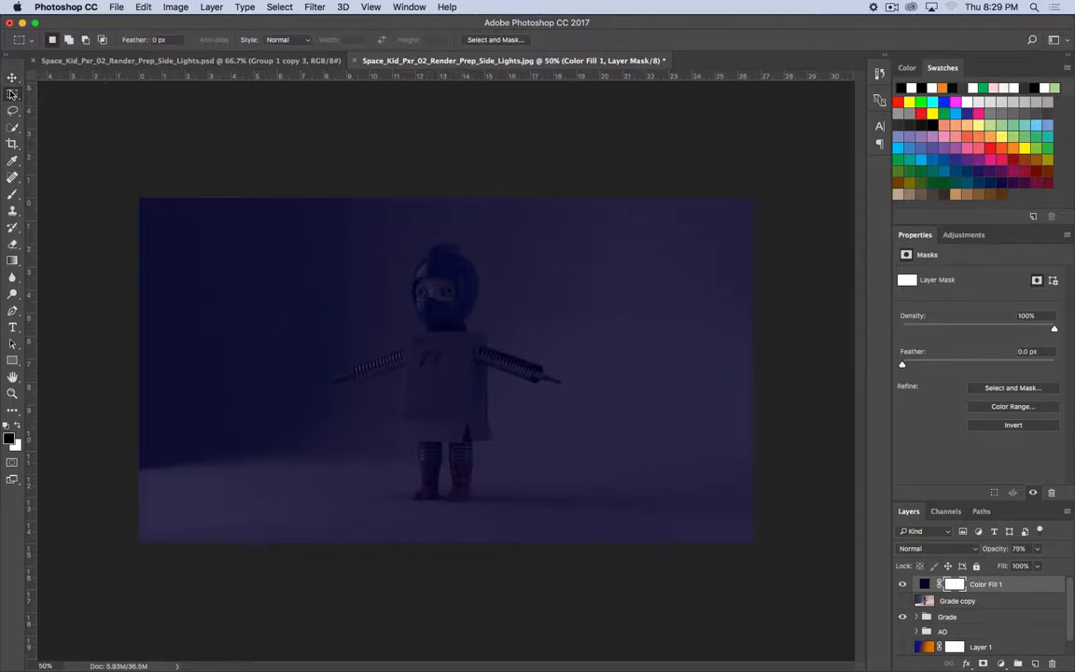
{"action": "left_click", "coordinate": [42, 105]}
{"action": "type", "text": "600"}
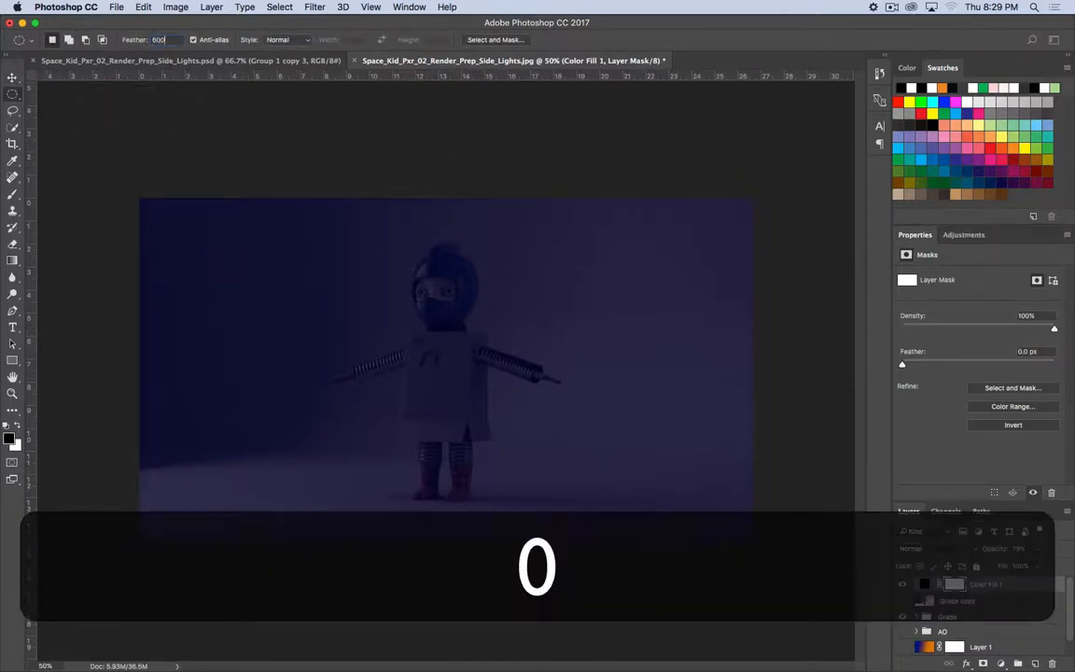
{"action": "key", "text": "Return"}
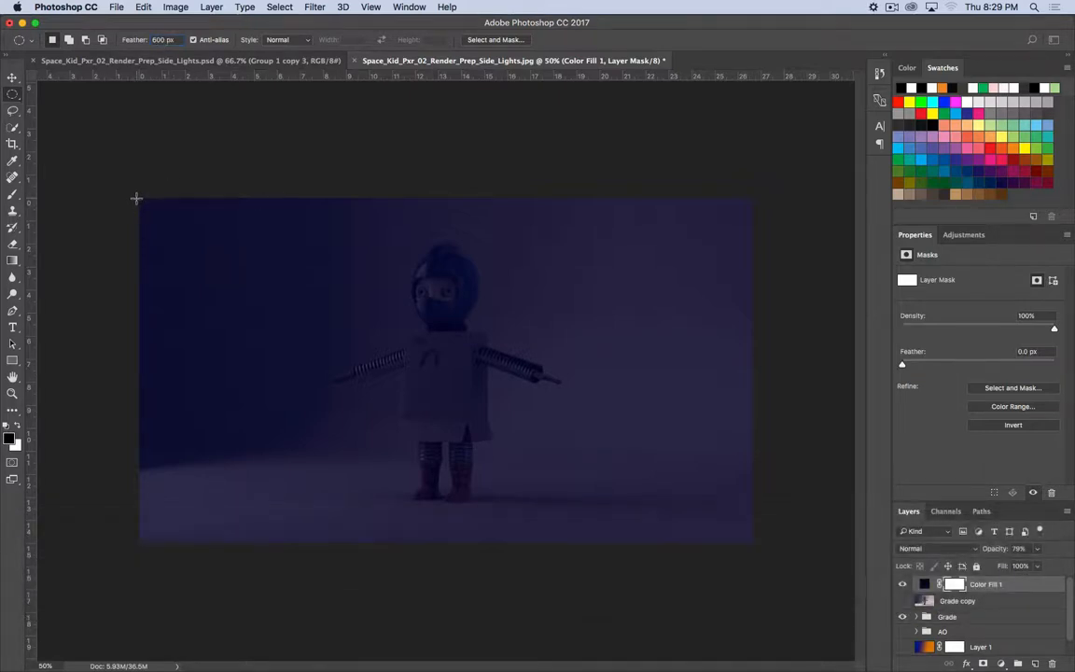
- Try to select a feathered ellipse spanning the whole image, first on the fill layer's mask and again on the fill itself
{"action": "left_click_drag", "start_coordinate": [139, 197], "coordinate": [751, 543]}
{"action": "left_click_drag", "start_coordinate": [751, 541], "coordinate": [751, 542]}
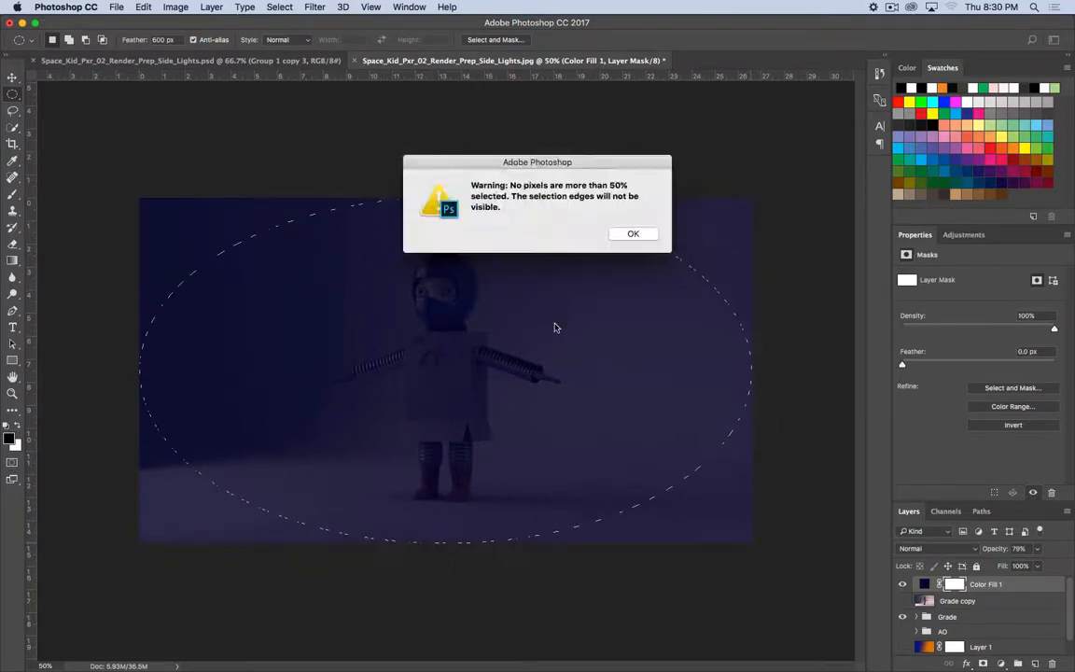
{"action": "left_click", "coordinate": [632, 233]}
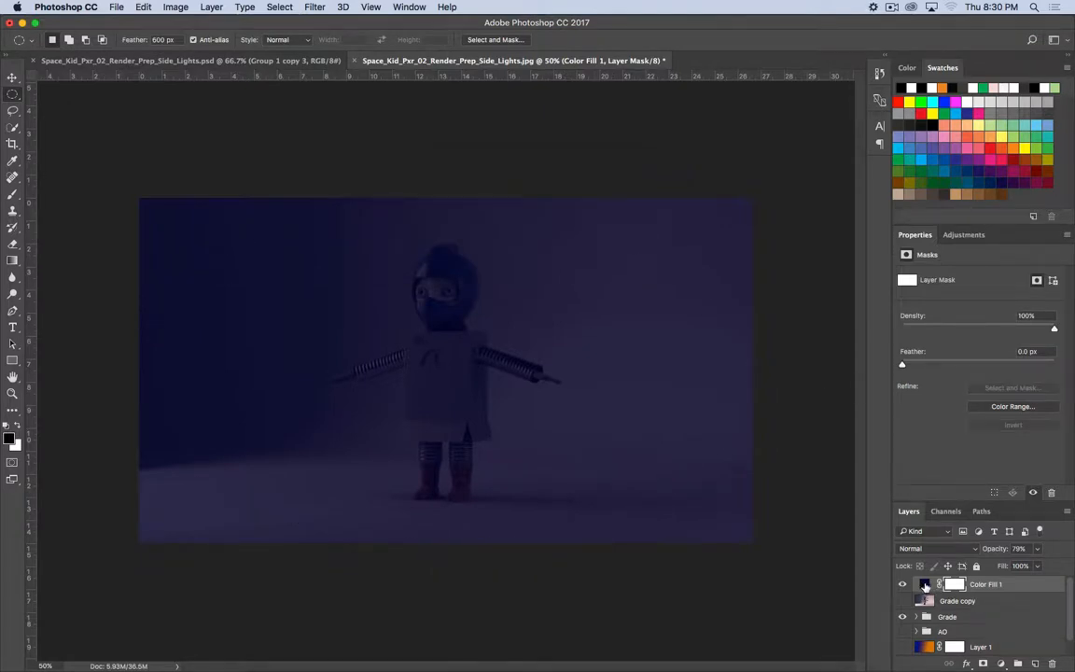
{"action": "left_click", "coordinate": [976, 585]}
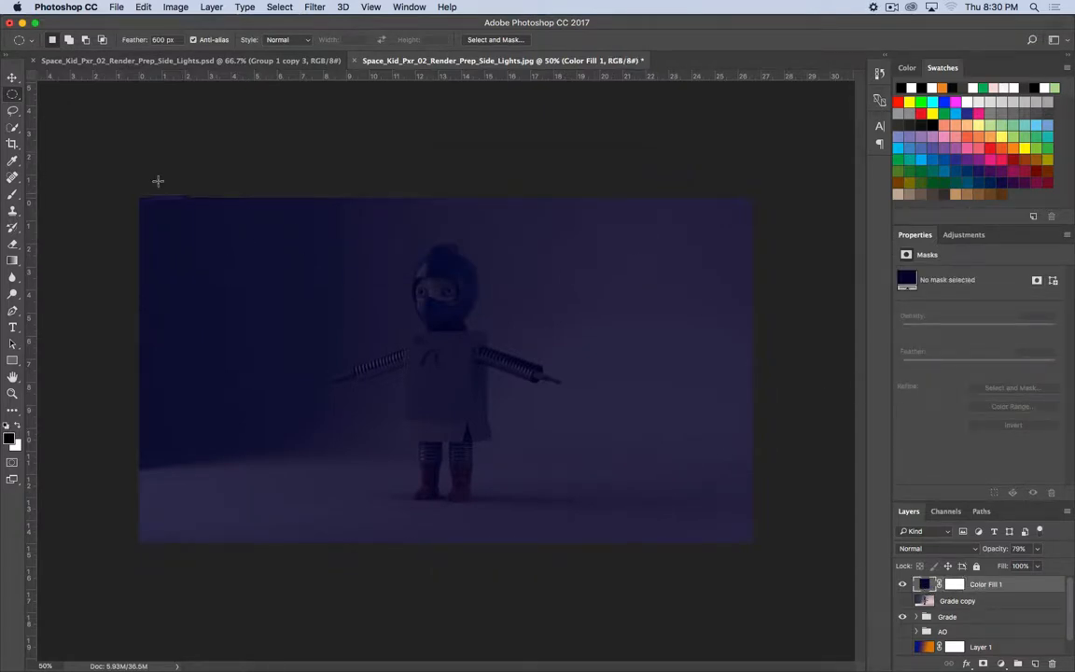
{"action": "left_click_drag", "start_coordinate": [139, 197], "coordinate": [774, 558]}
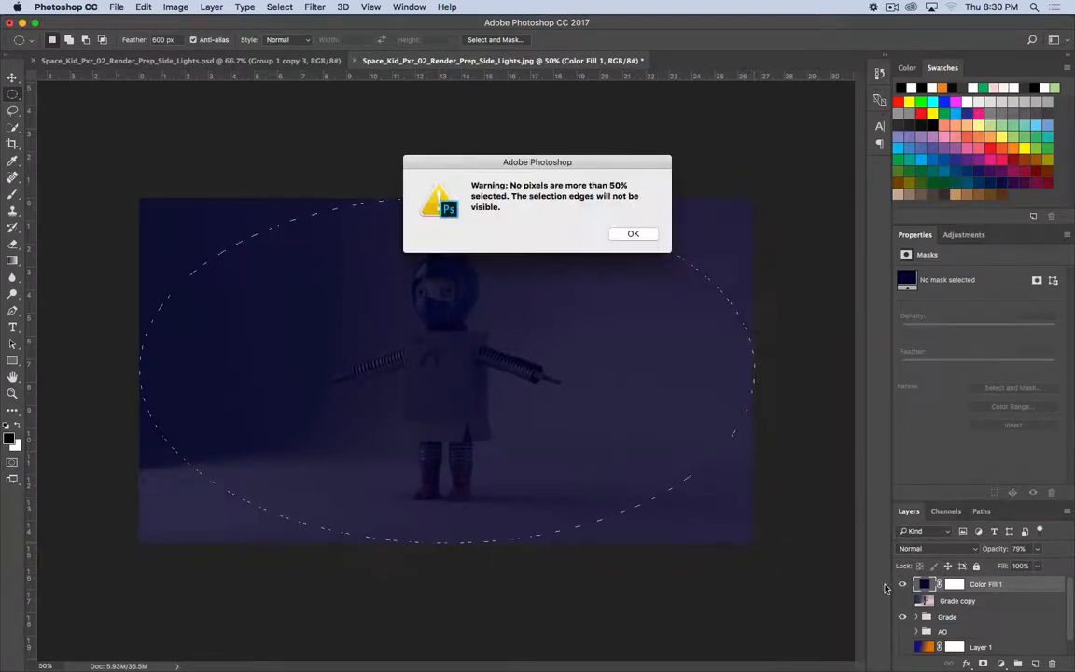
{"action": "left_click", "coordinate": [630, 232]}
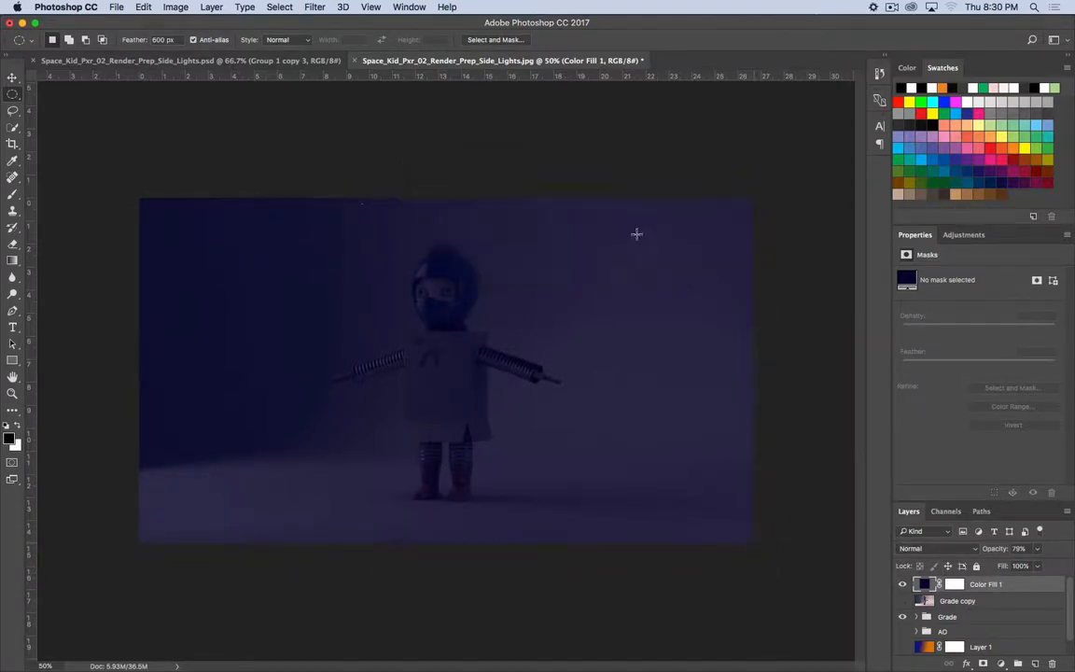
- Rasterize the Color Fill 1 layer and target its layer mask
{"action": "right_click", "coordinate": [982, 585]}
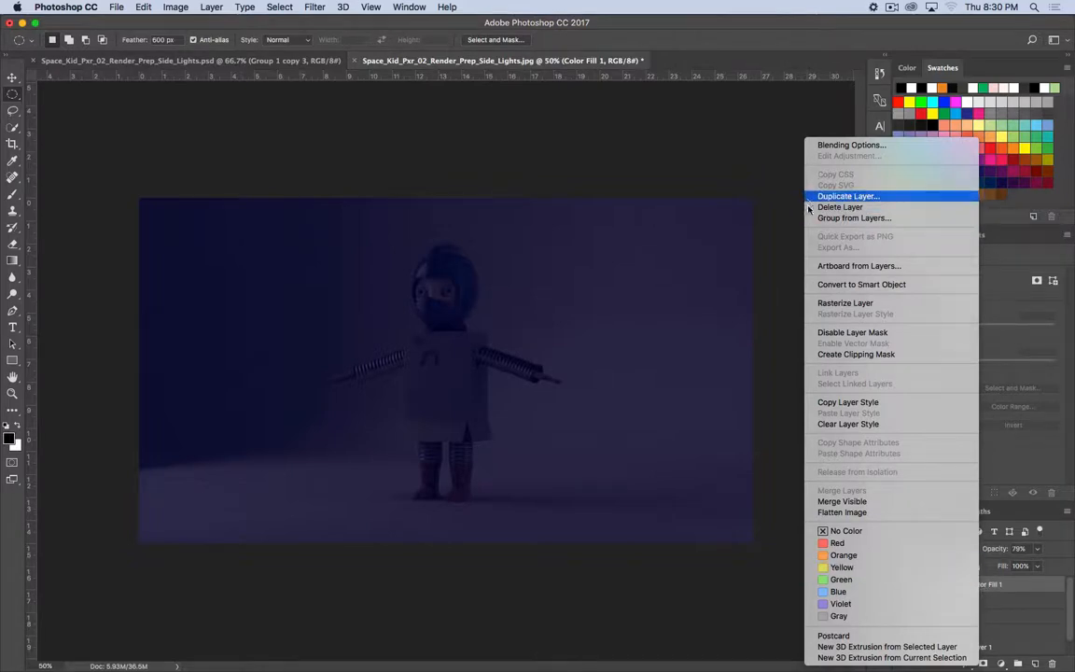
{"action": "left_click", "coordinate": [833, 304]}
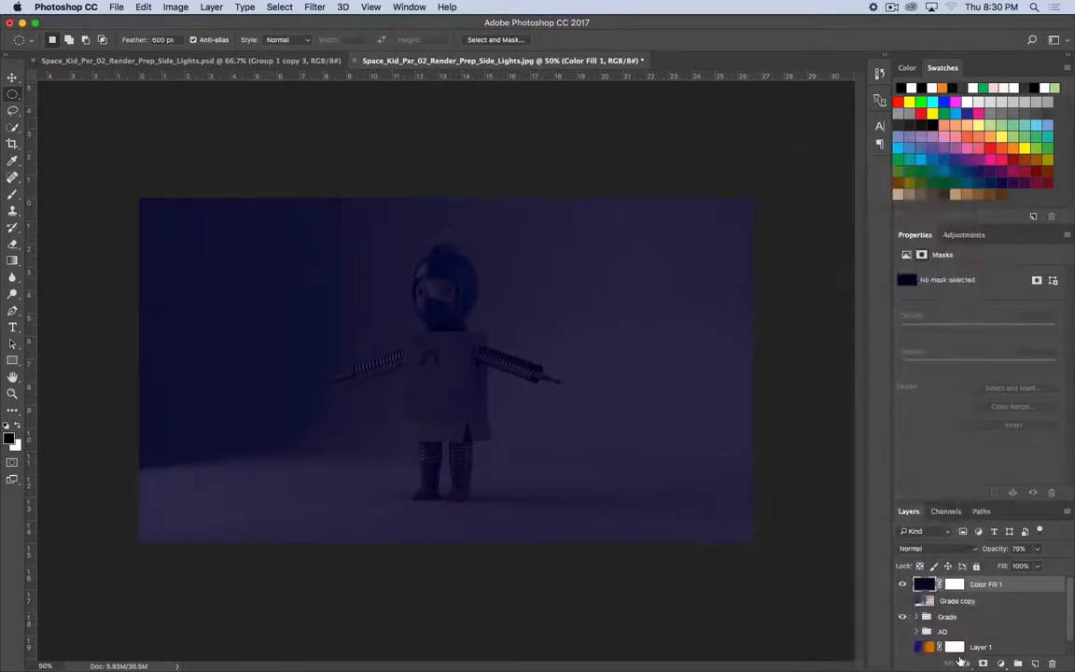
{"action": "left_click", "coordinate": [954, 584]}
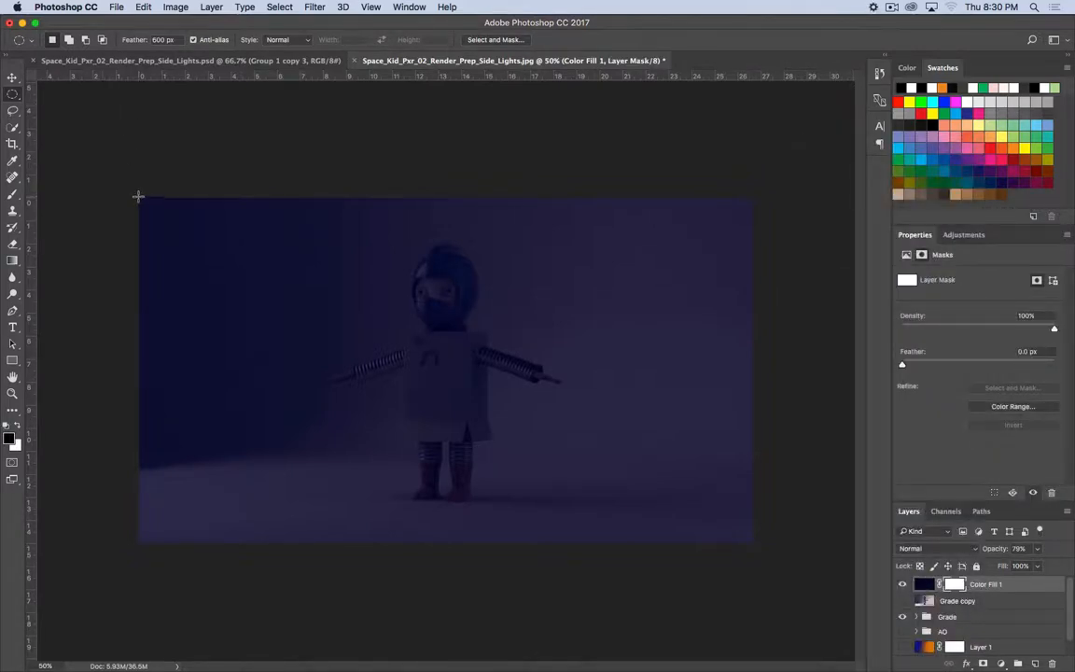
- Try the 600 px feathered full-image ellipse again on the rasterized layer's mask and on its pixels
{"action": "left_click_drag", "start_coordinate": [139, 196], "coordinate": [751, 543]}
{"action": "left_click", "coordinate": [632, 233]}
{"action": "left_click", "coordinate": [926, 586]}
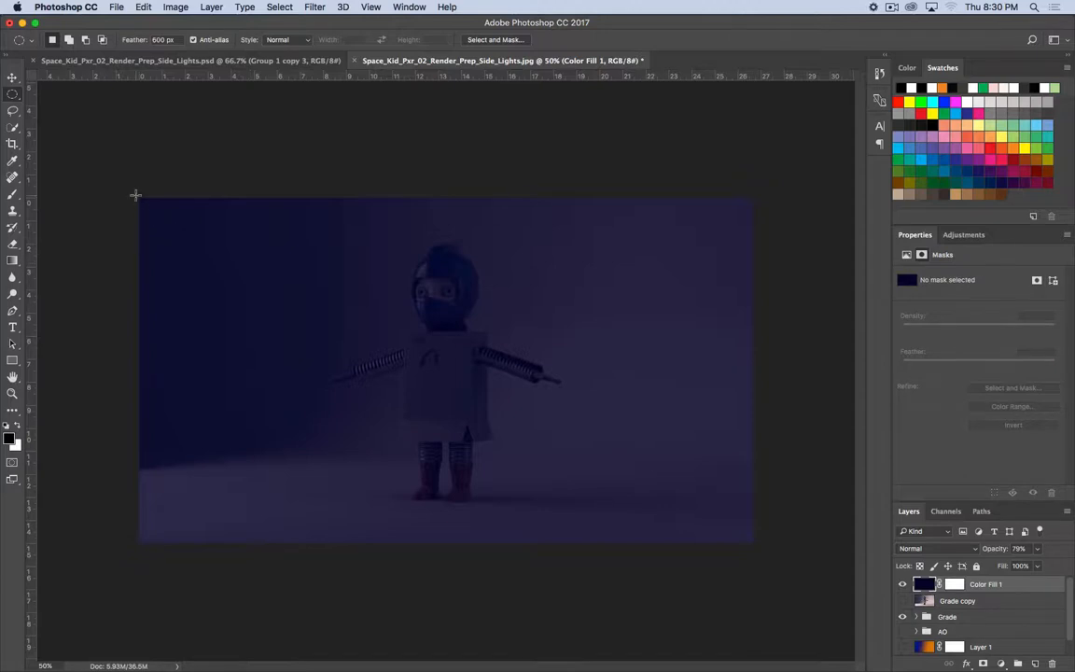
{"action": "left_click_drag", "start_coordinate": [138, 197], "coordinate": [751, 544]}
{"action": "left_click", "coordinate": [631, 233]}
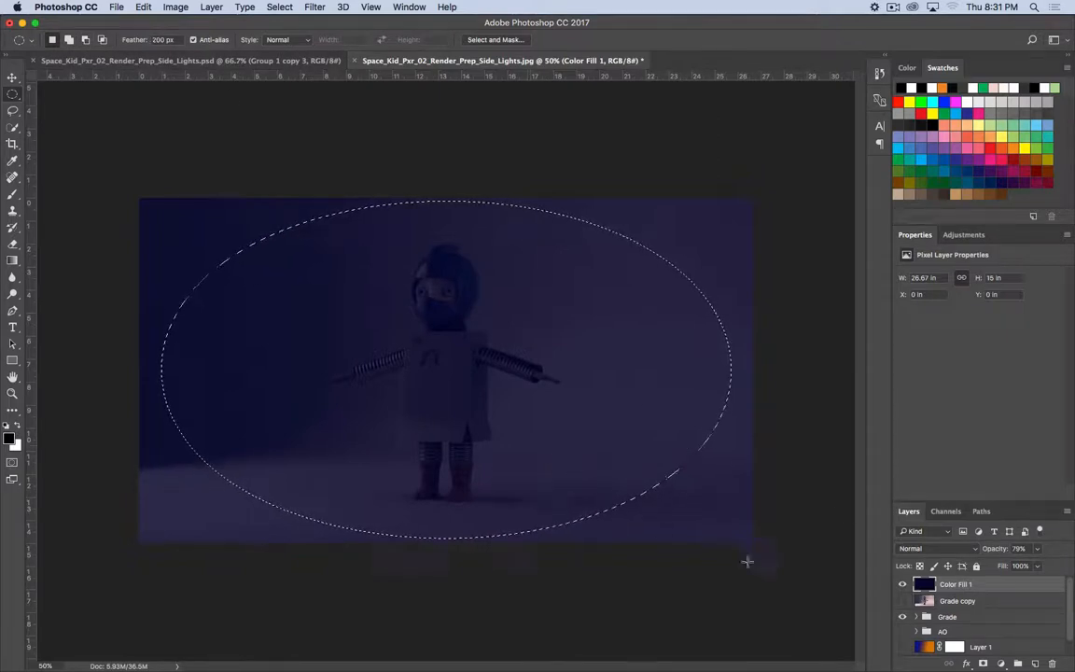
- Mask Color Fill 1 with the 200 px feathered elliptical selection and invert the mask so the blue covers only the image edges
{"action": "left_click", "coordinate": [982, 663]}
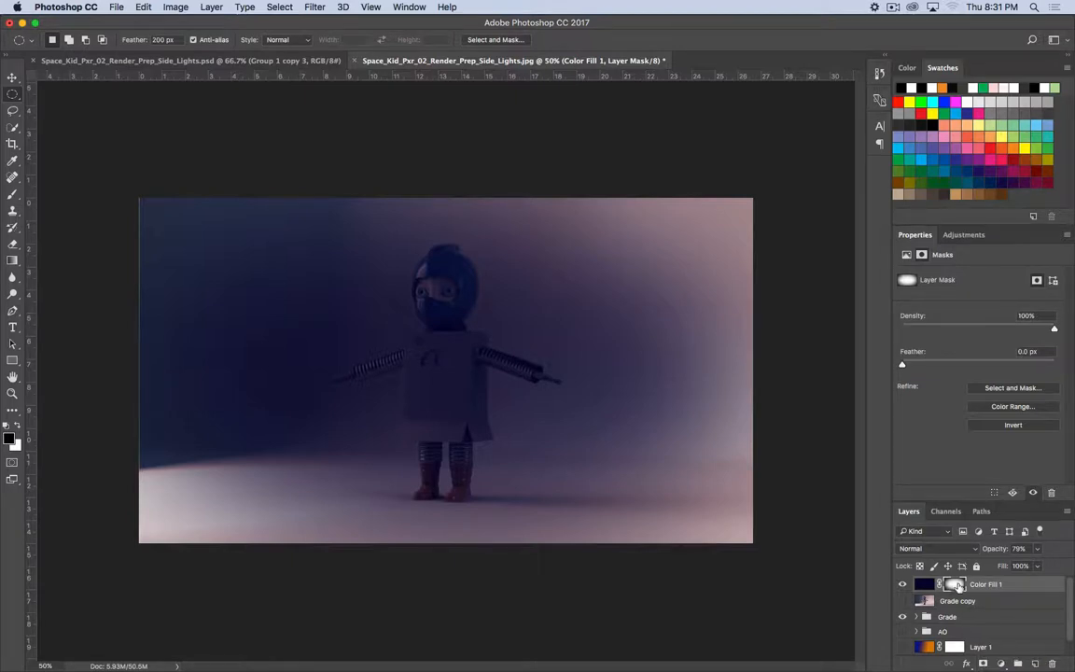
{"action": "right_click", "coordinate": [956, 585]}
{"action": "left_click", "coordinate": [885, 530]}
{"action": "key", "text": "super+i"}
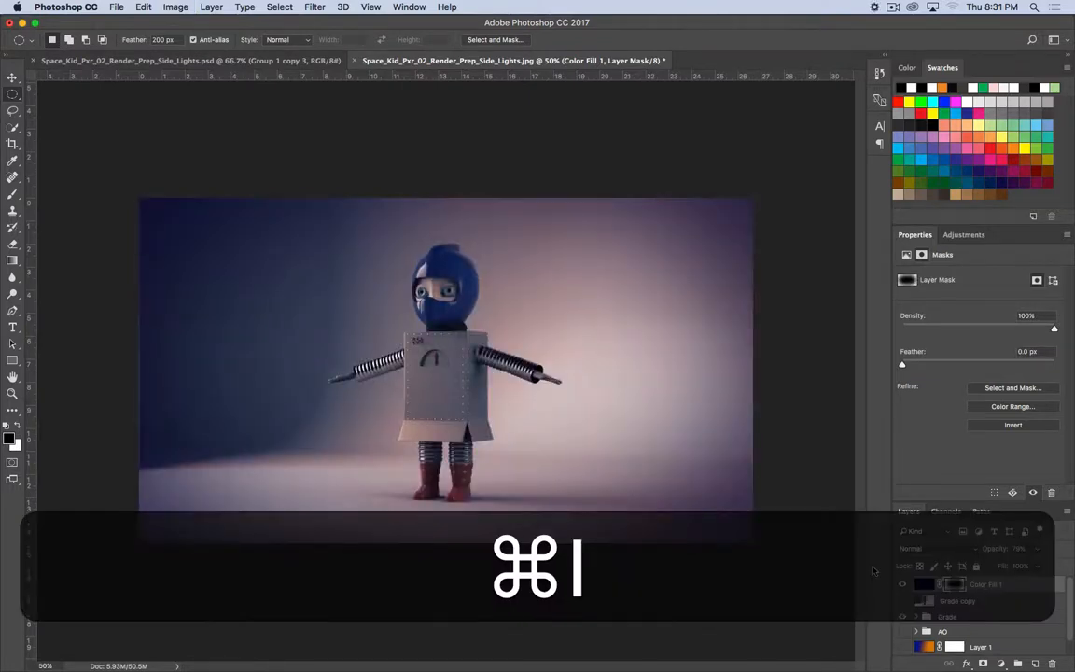
- Reduce Color Fill 1 to 70% opacity, and show the Grade copy layer in place of the Grade group
{"action": "left_click_drag", "start_coordinate": [990, 554], "coordinate": [984, 554]}
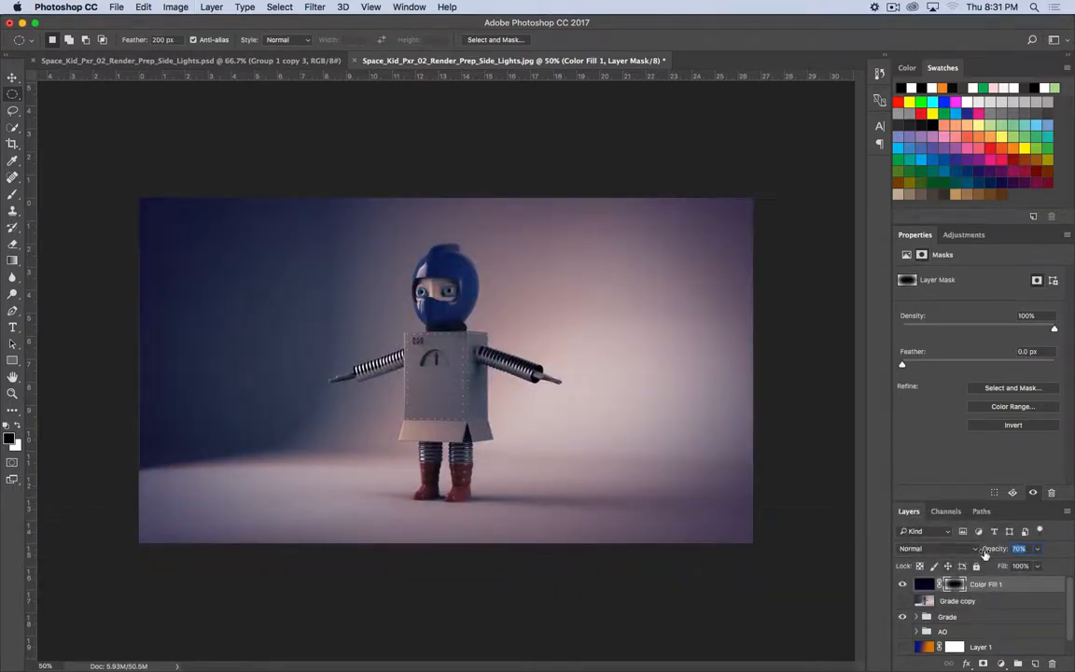
{"action": "left_click", "coordinate": [126, 428]}
{"action": "left_click", "coordinate": [902, 600]}
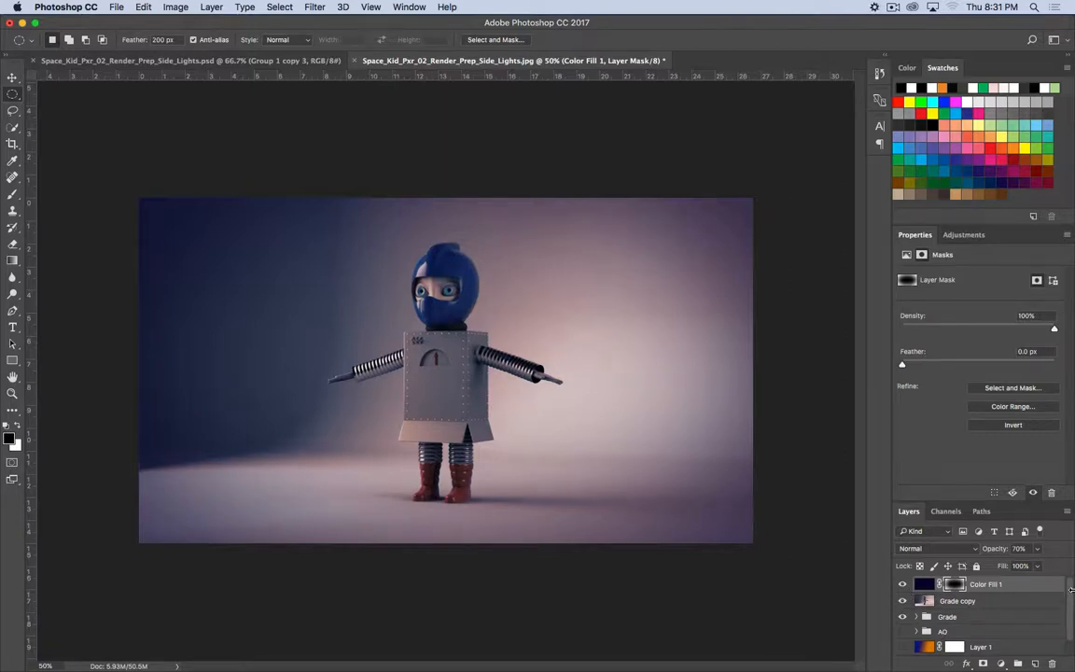
{"action": "left_click", "coordinate": [902, 617]}
- Group Color Fill 1 with Grade copy and name the group Vignette
{"action": "left_click", "coordinate": [993, 601], "text": "shift"}
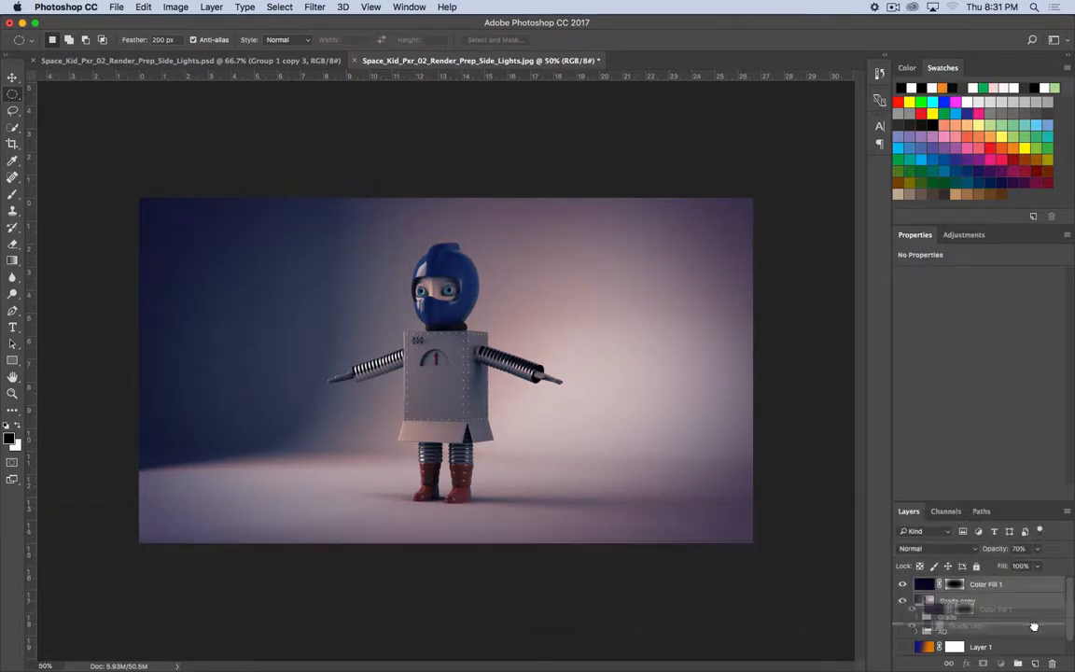
{"action": "key", "text": "super+g"}
{"action": "double_click", "coordinate": [948, 583]}
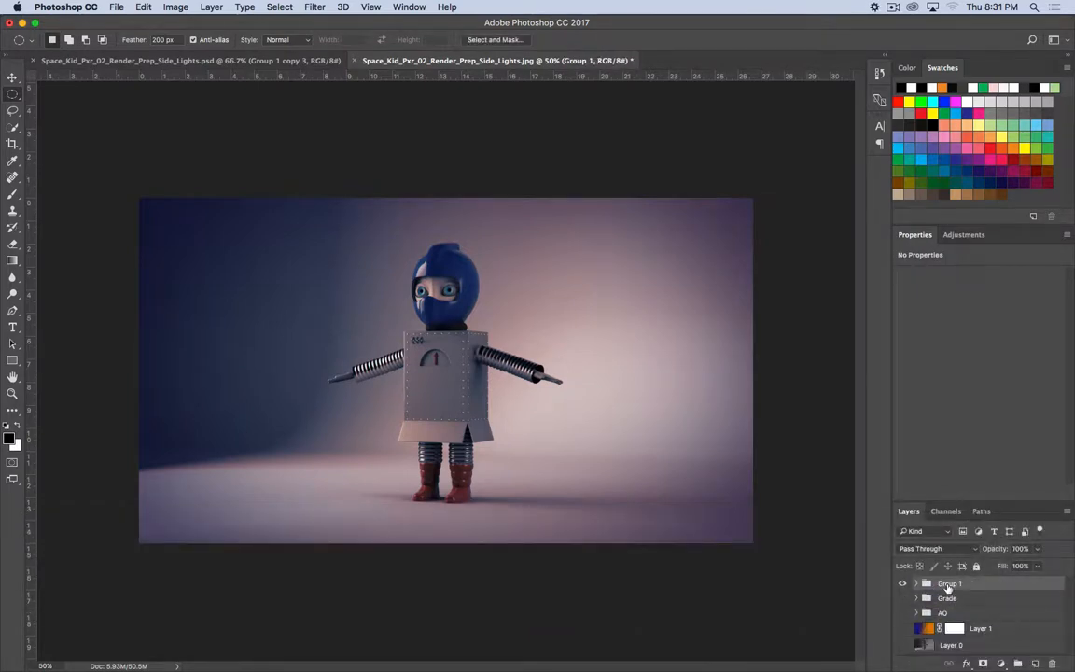
{"action": "key", "text": "shift"}
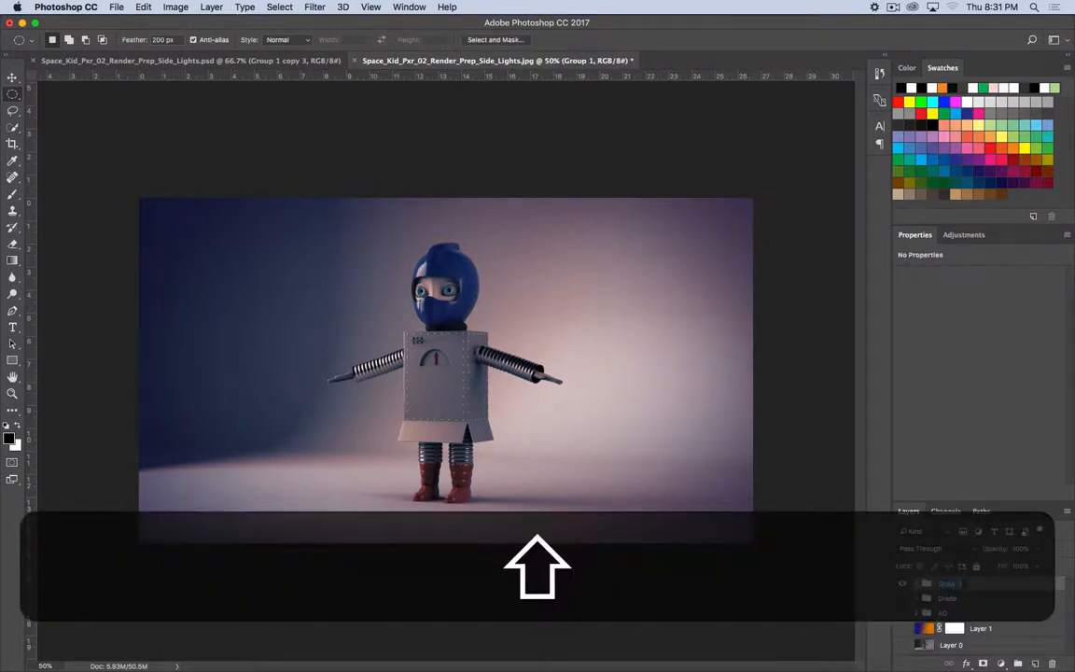
{"action": "type", "text": "Vignette"}
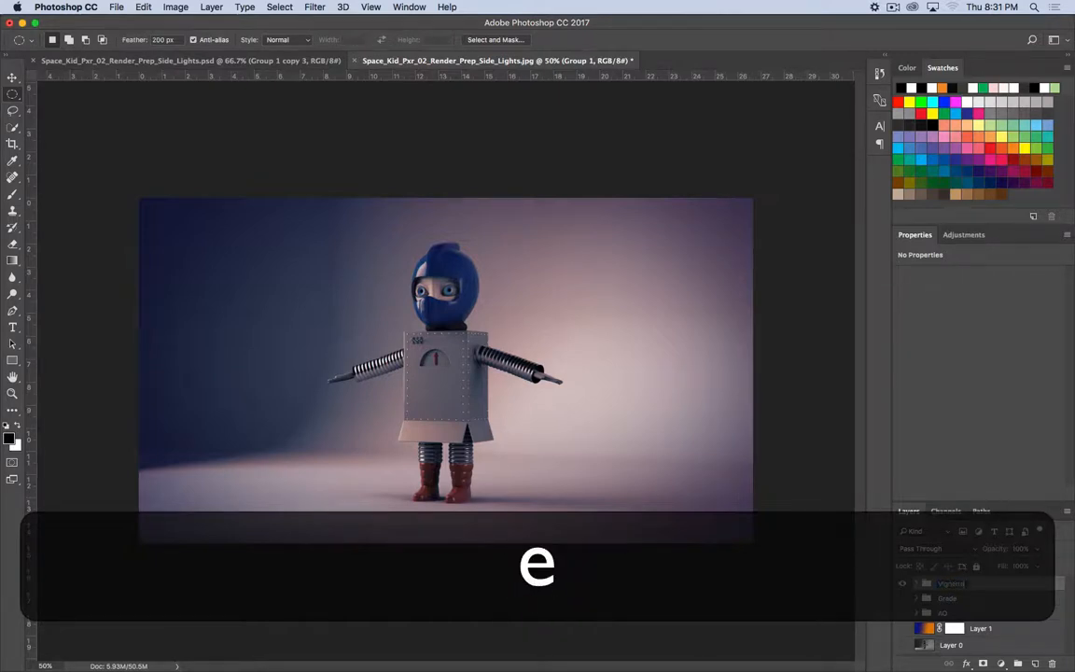
{"action": "key", "text": "Return"}
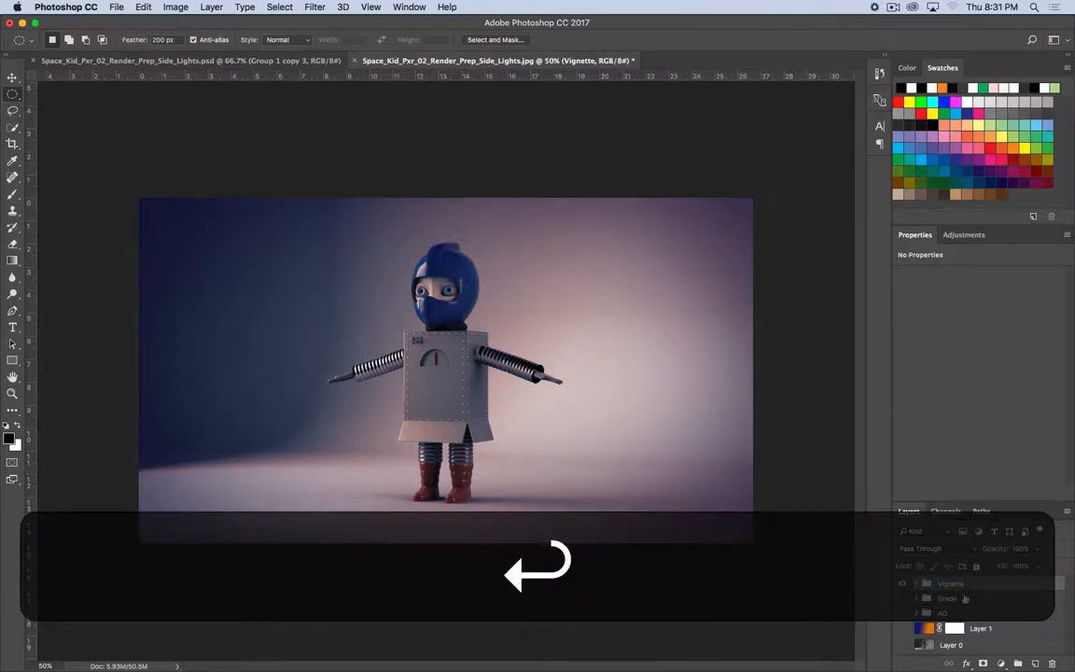
- Duplicate the Vignette group, hide the original and merge the copy into a single layer
{"action": "left_click_drag", "start_coordinate": [964, 585], "coordinate": [1035, 663]}
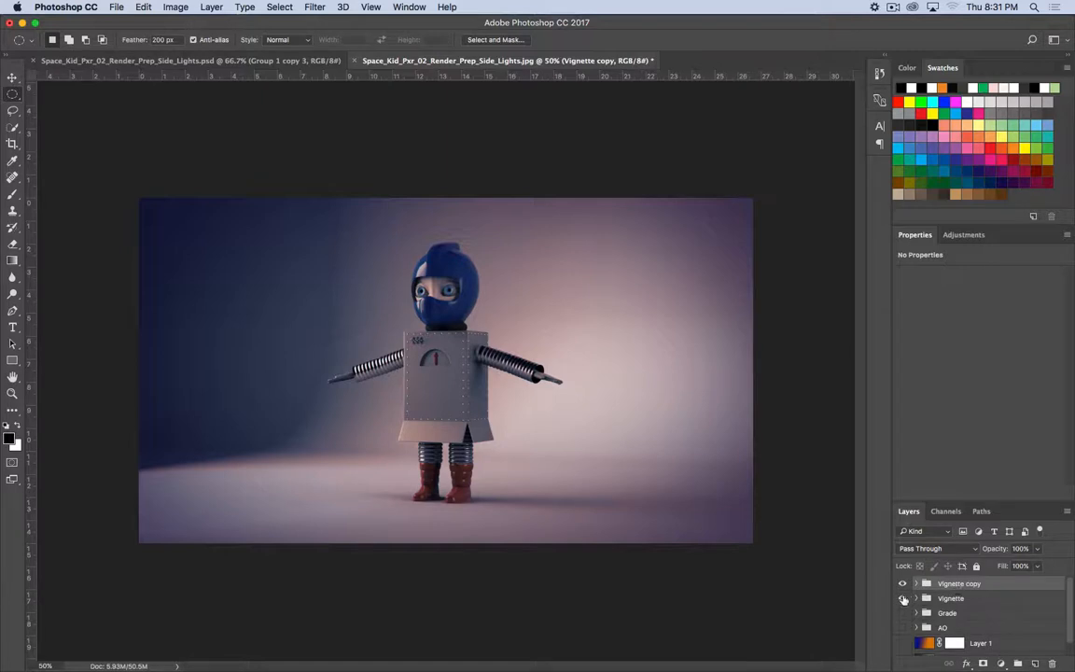
{"action": "right_click", "coordinate": [956, 584]}
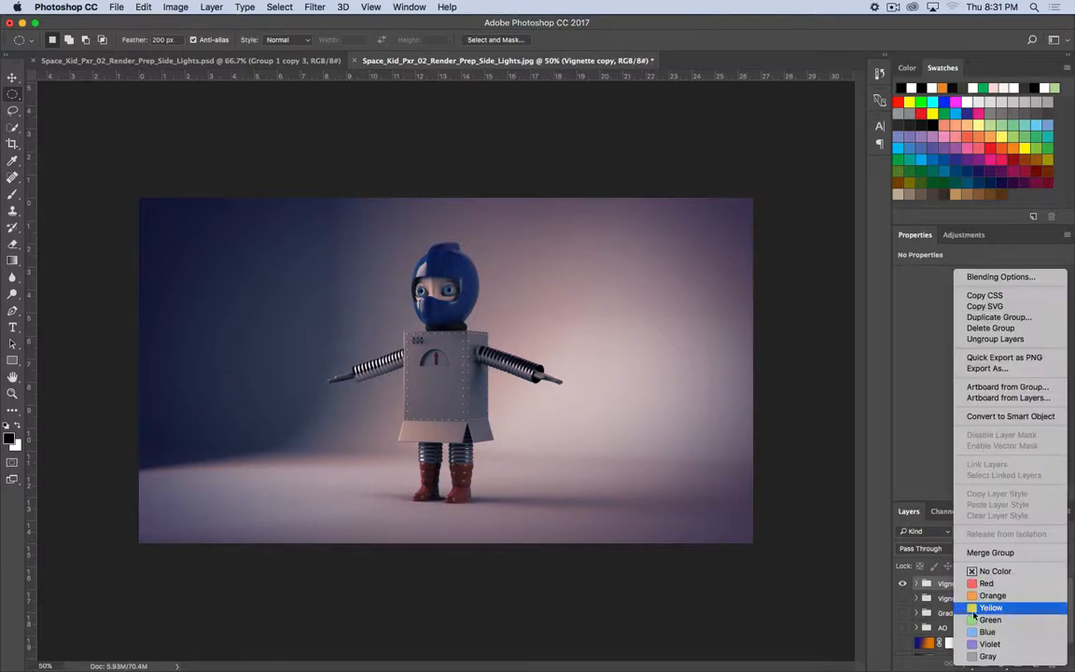
{"action": "left_click", "coordinate": [995, 552]}
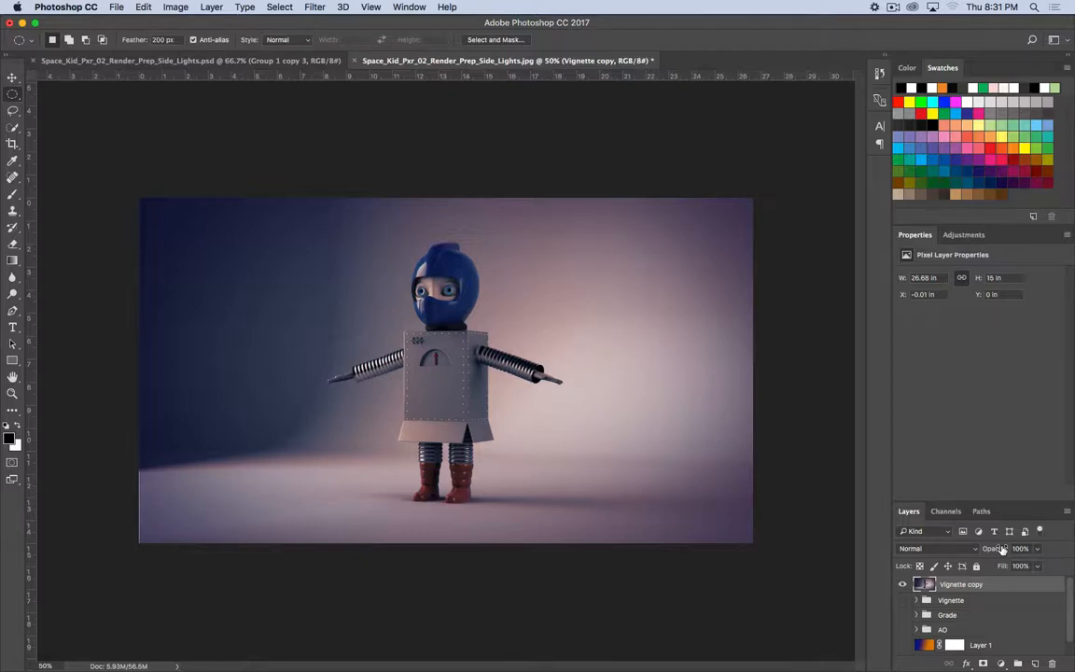
{"action": "key", "text": "super+period"}
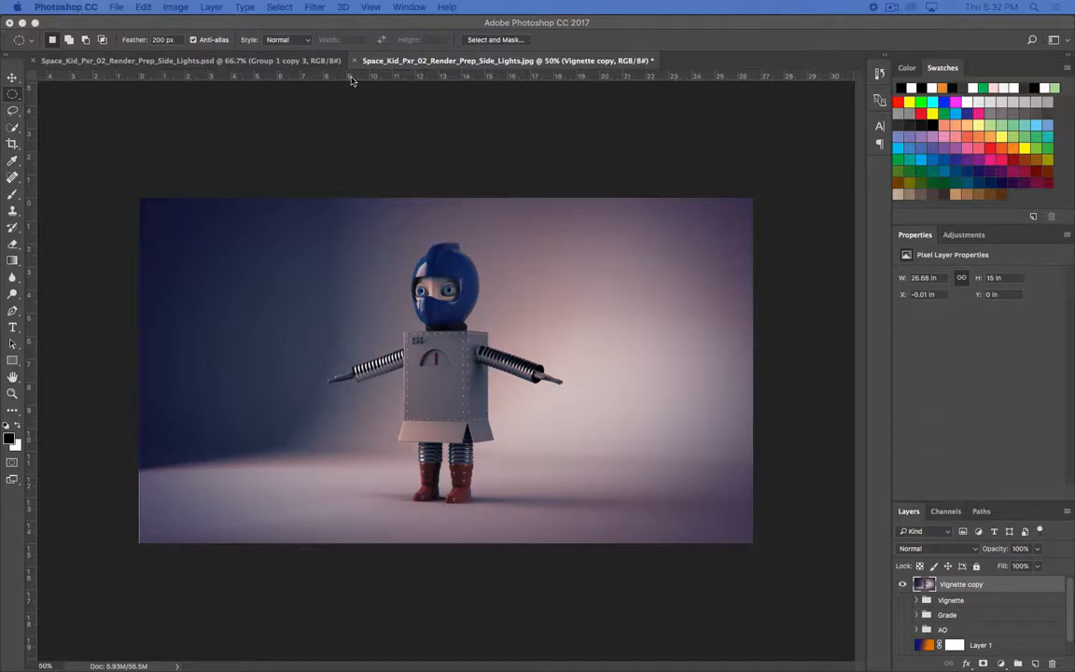
- Apply the Add Noise filter to Vignette copy with Gaussian distribution, Monochromatic on and a reduced amount
{"action": "left_click", "coordinate": [316, 8]}
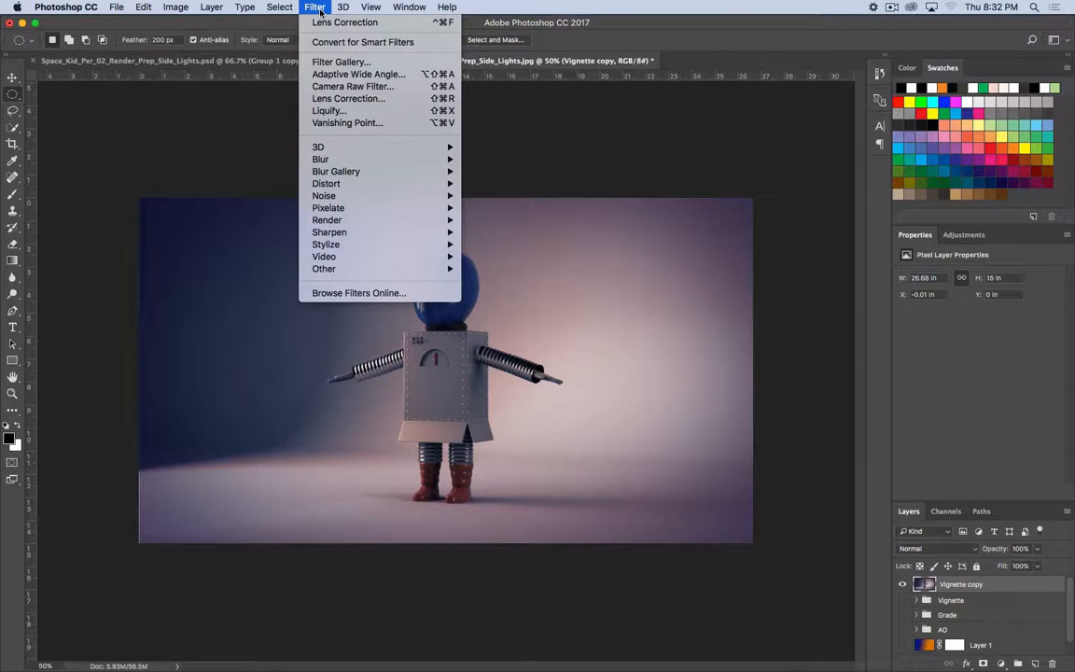
{"action": "mouse_move", "coordinate": [418, 195]}
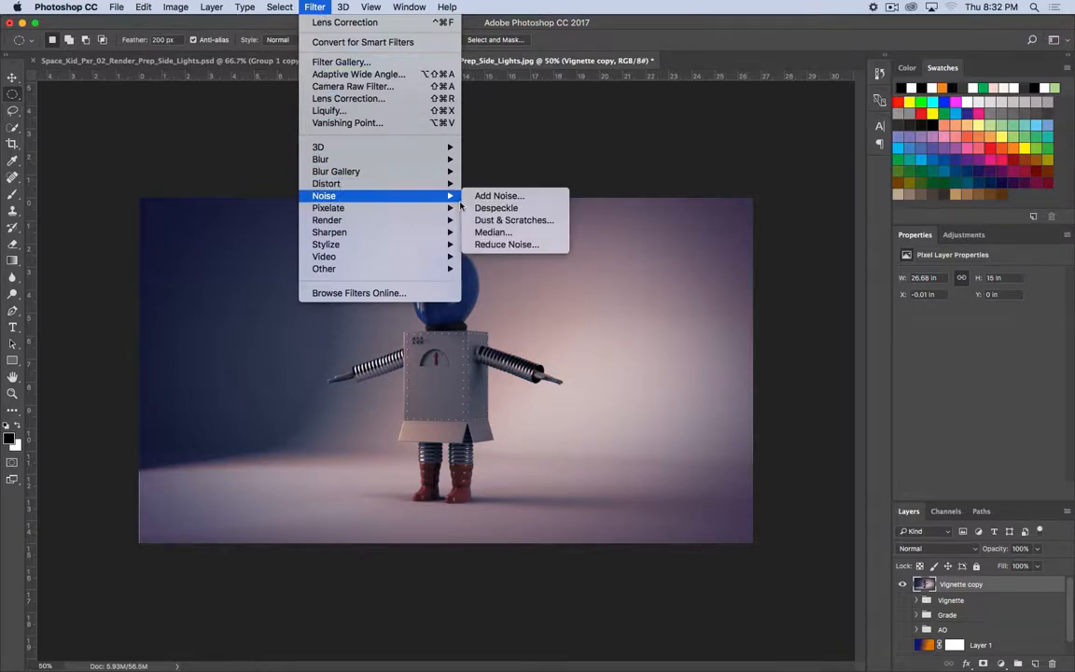
{"action": "left_click", "coordinate": [548, 200]}
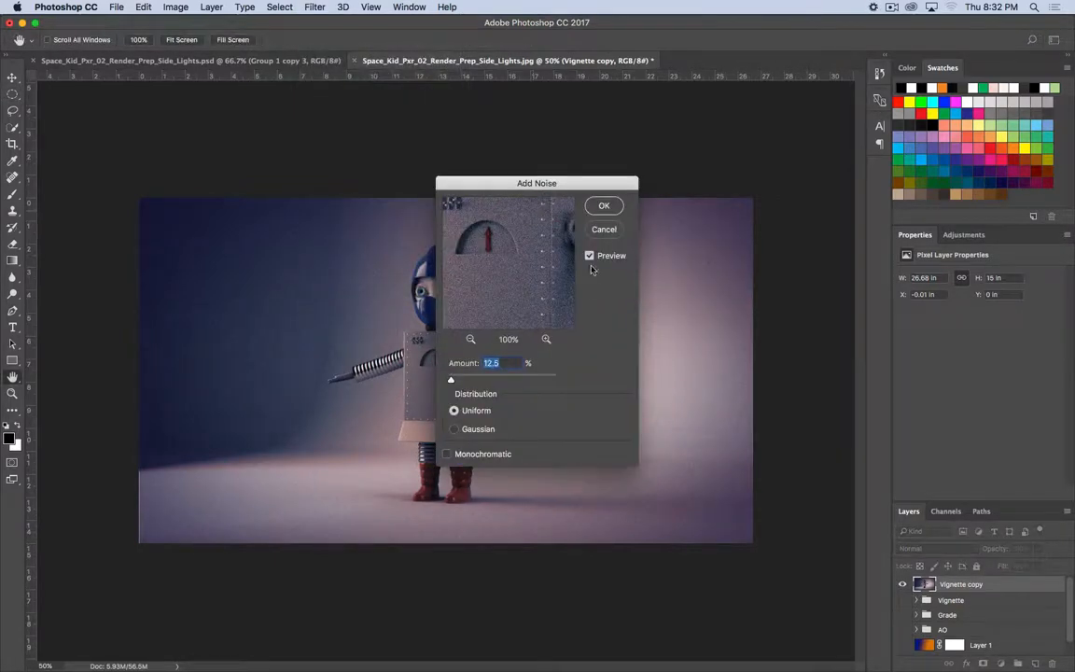
{"action": "left_click_drag", "start_coordinate": [502, 193], "coordinate": [631, 145]}
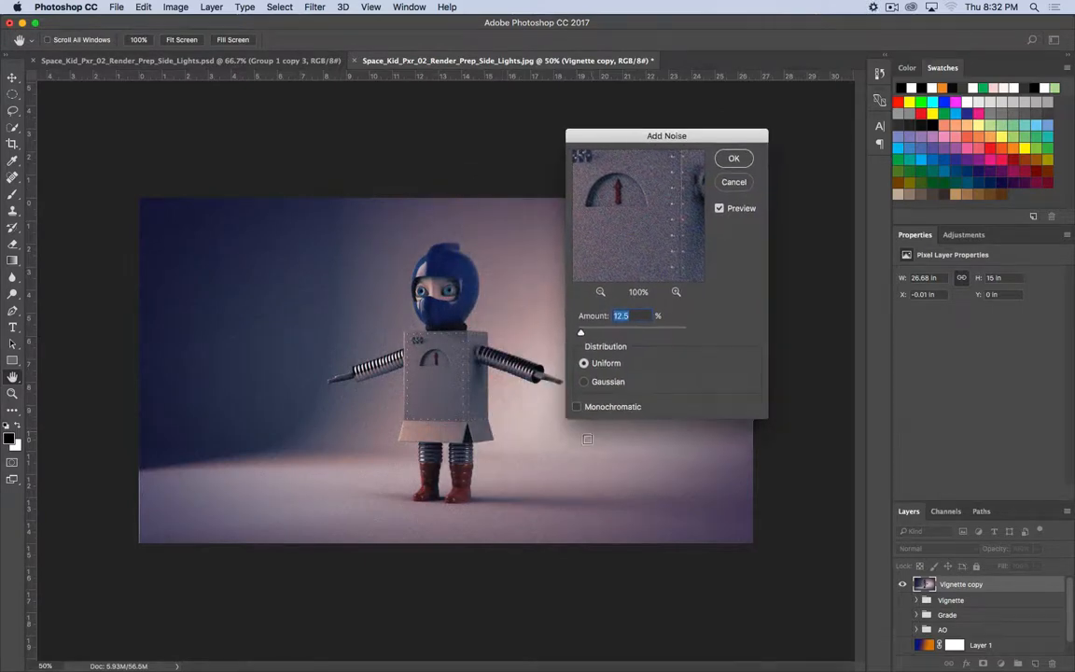
{"action": "left_click", "coordinate": [577, 407]}
{"action": "left_click", "coordinate": [591, 381]}
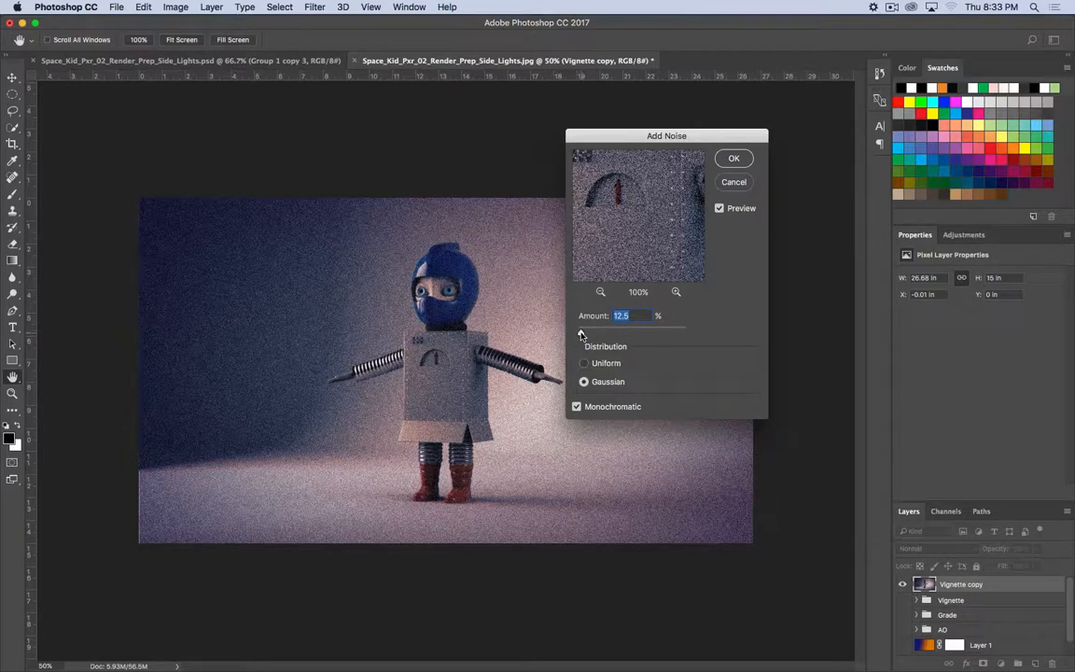
{"action": "left_click_drag", "start_coordinate": [579, 333], "coordinate": [579, 335]}
{"action": "key", "text": "Return"}
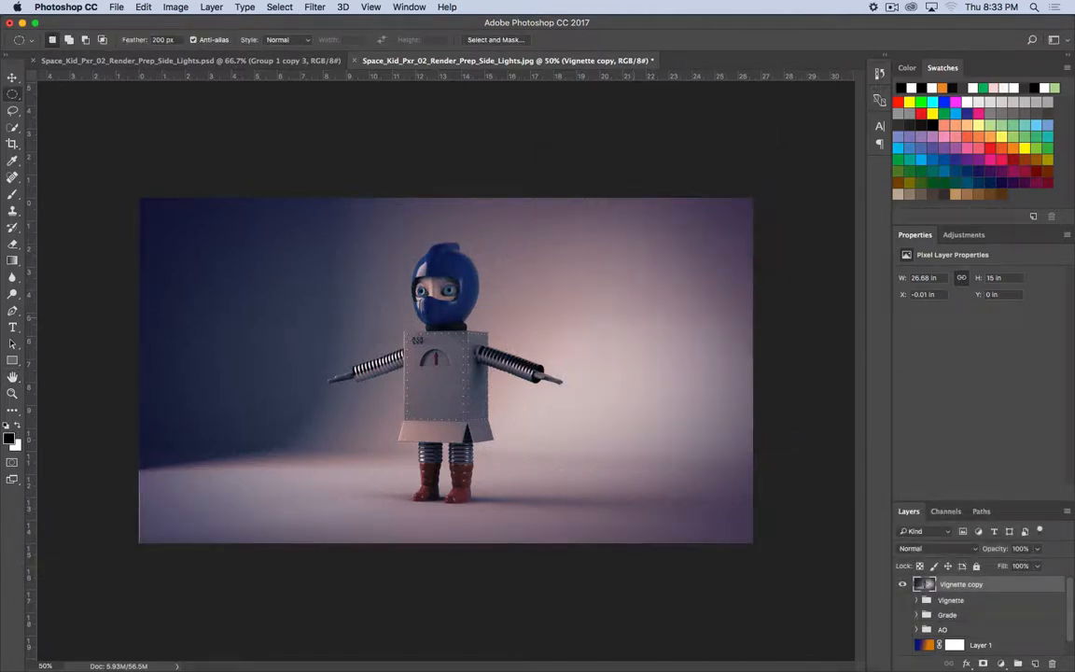
{"action": "key", "text": "super+equal"}
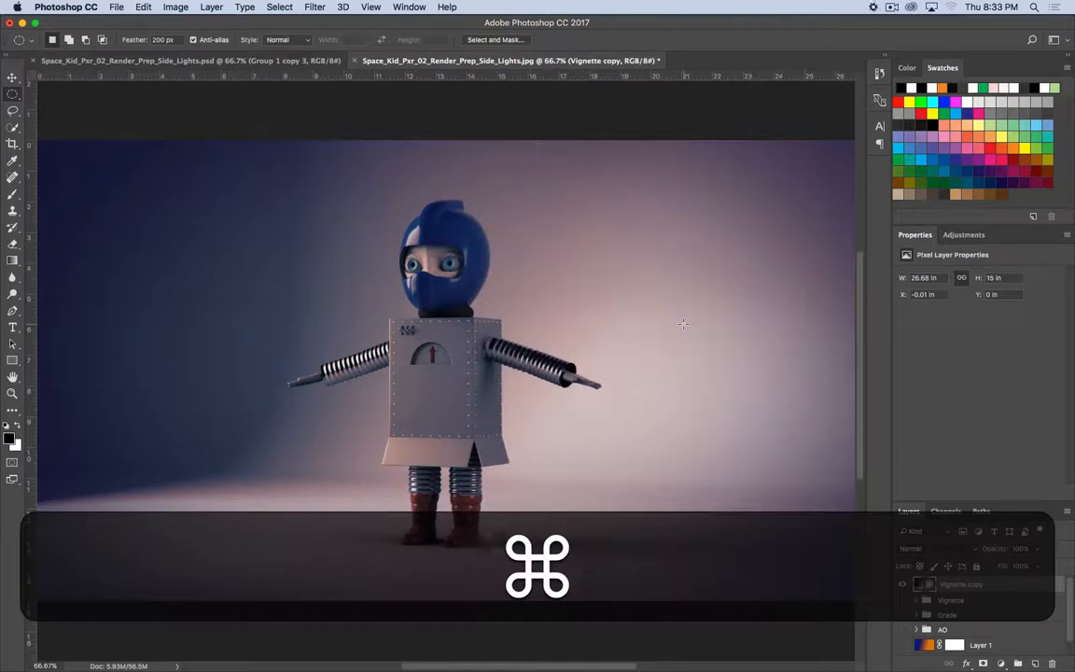
{"action": "left_click", "coordinate": [34, 23]}
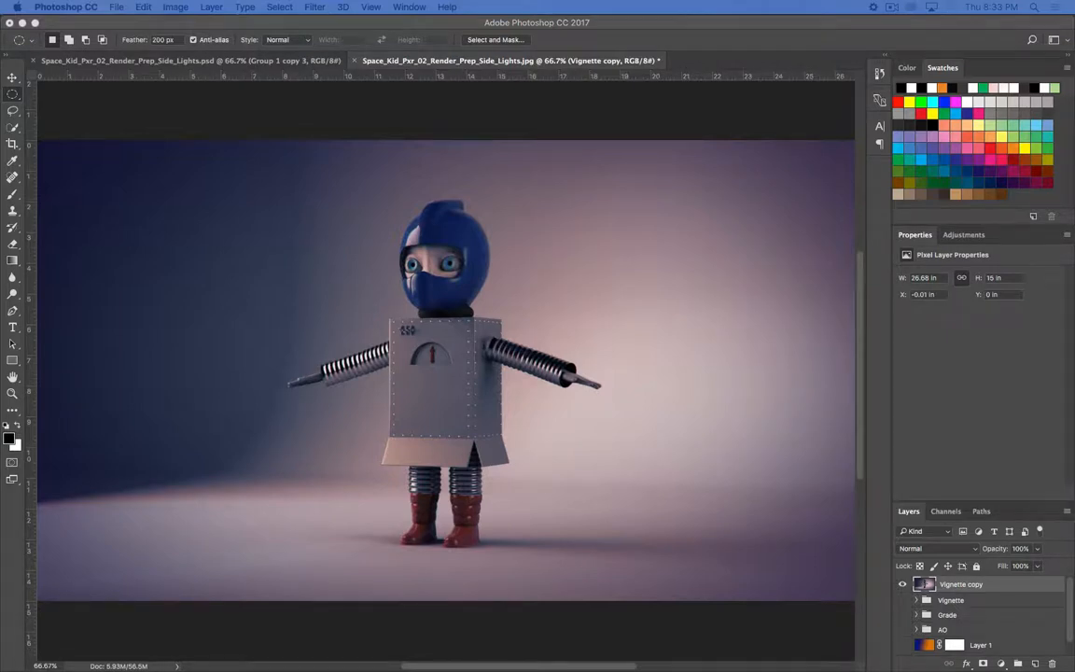
{"action": "key", "text": "super+period"}
{"action": "key", "text": "super+period"}
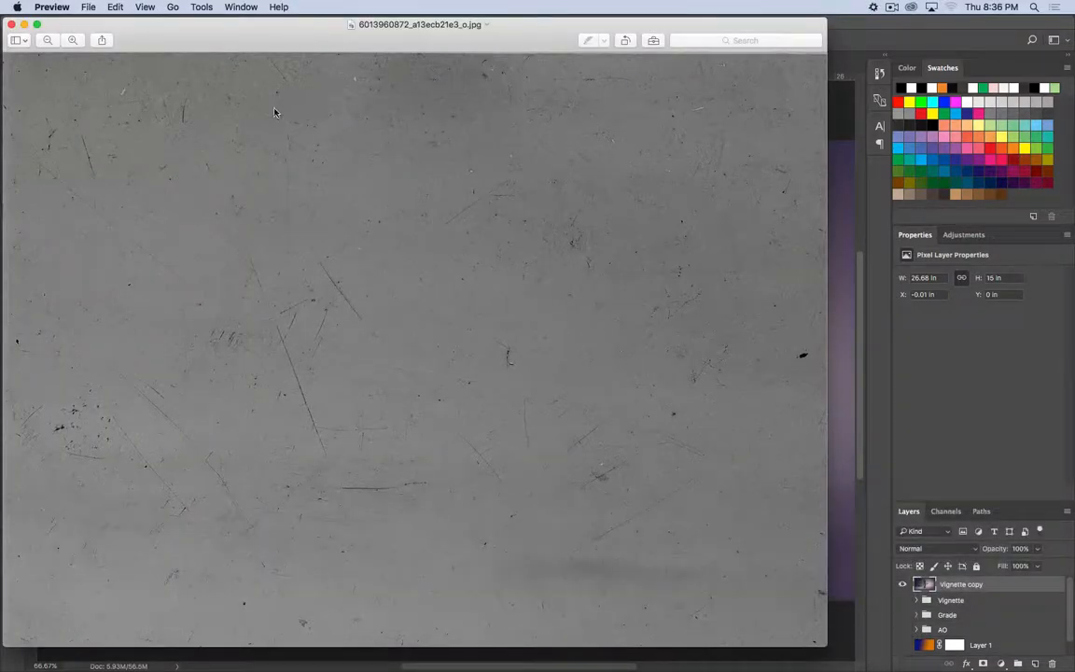
{"action": "left_click_drag", "start_coordinate": [280, 24], "coordinate": [487, 22]}
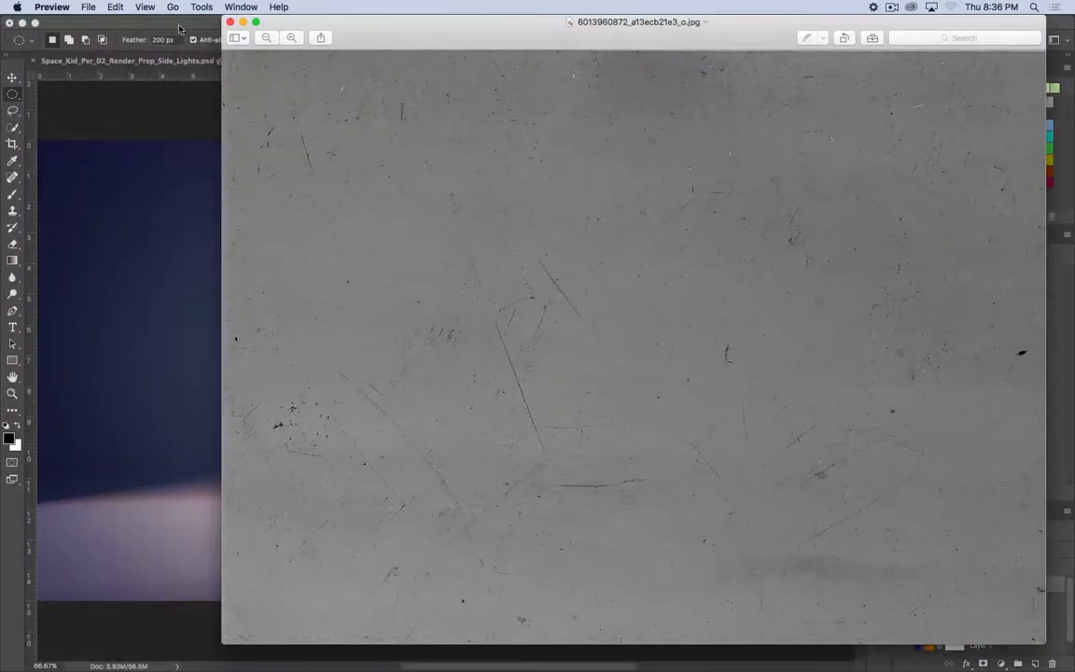
{"action": "key", "text": "super+F3"}
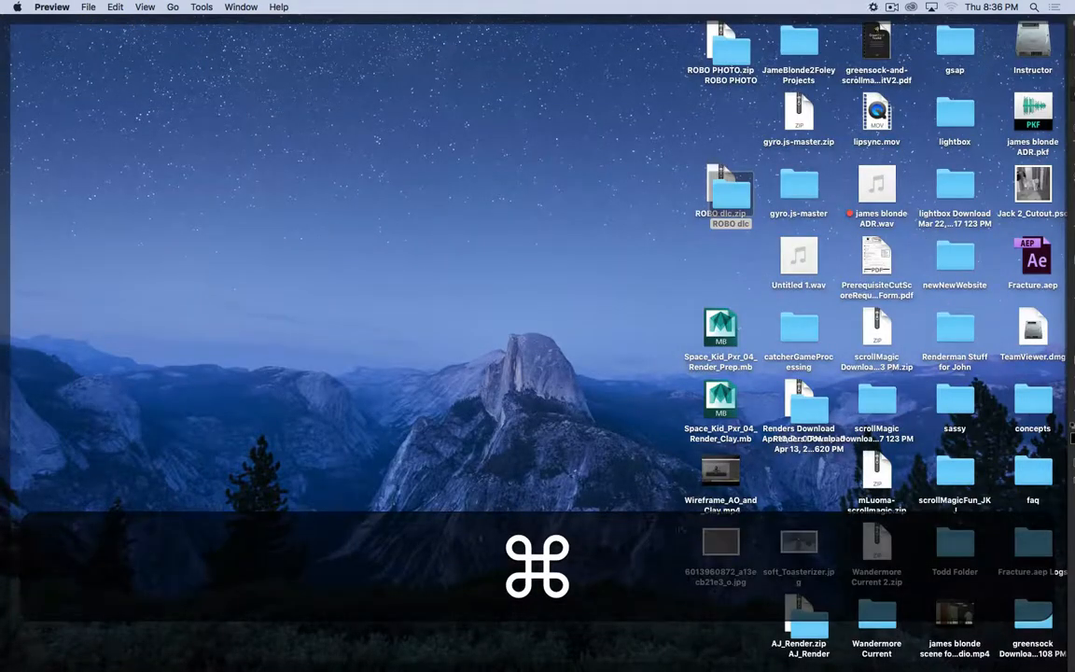
{"action": "key", "text": "super+F3"}
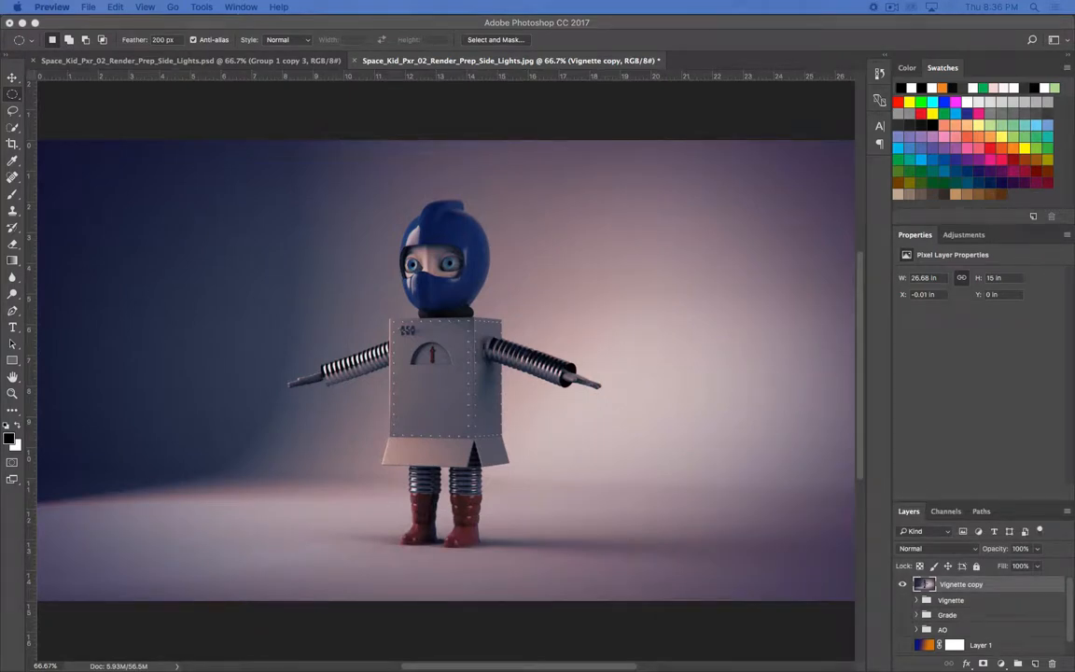
{"action": "left_click_drag", "start_coordinate": [177, 451], "coordinate": [457, 373]}
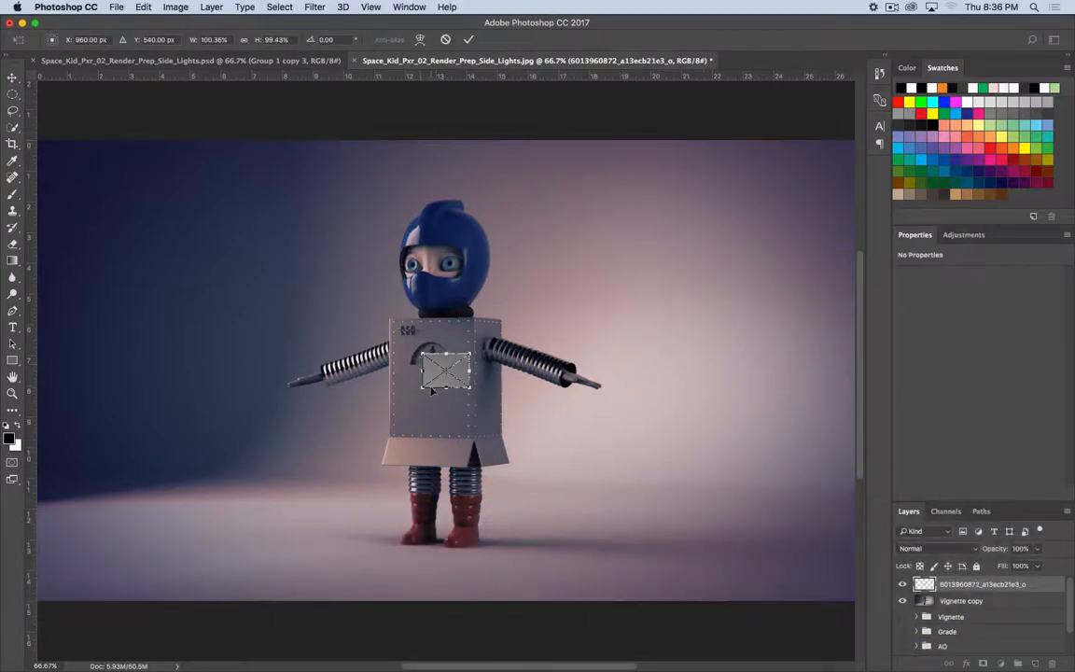
- Scale the placed scratch texture proportionally about its center to about 1727% width so it covers the whole canvas
{"action": "left_click_drag", "start_coordinate": [422, 352], "coordinate": [67, 106]}
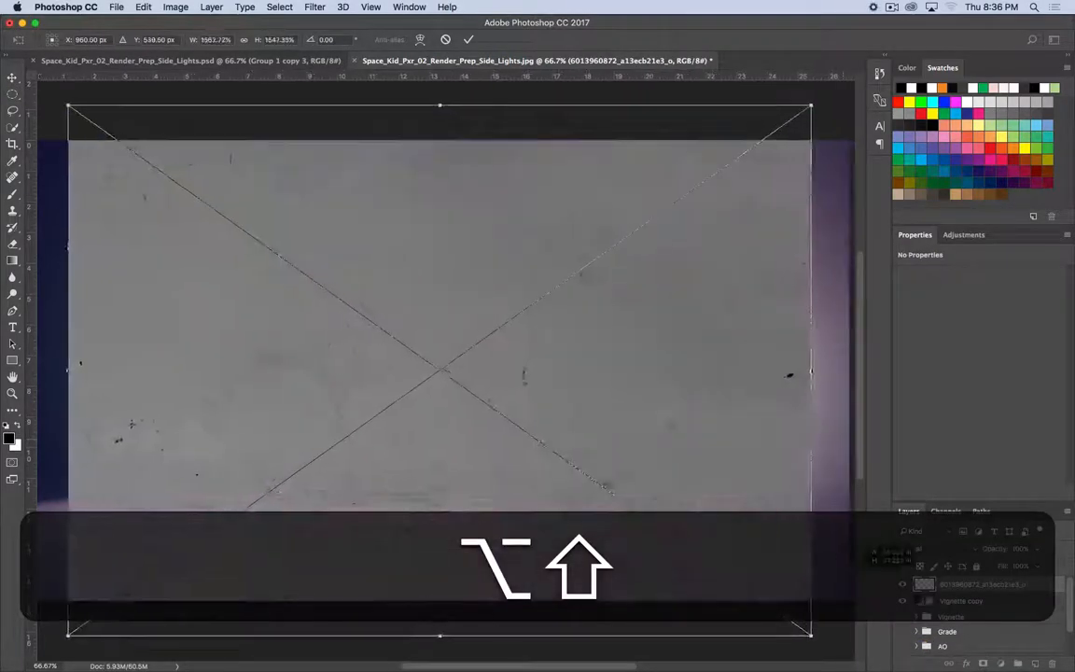
{"action": "left_click_drag", "start_coordinate": [857, 576], "coordinate": [741, 547]}
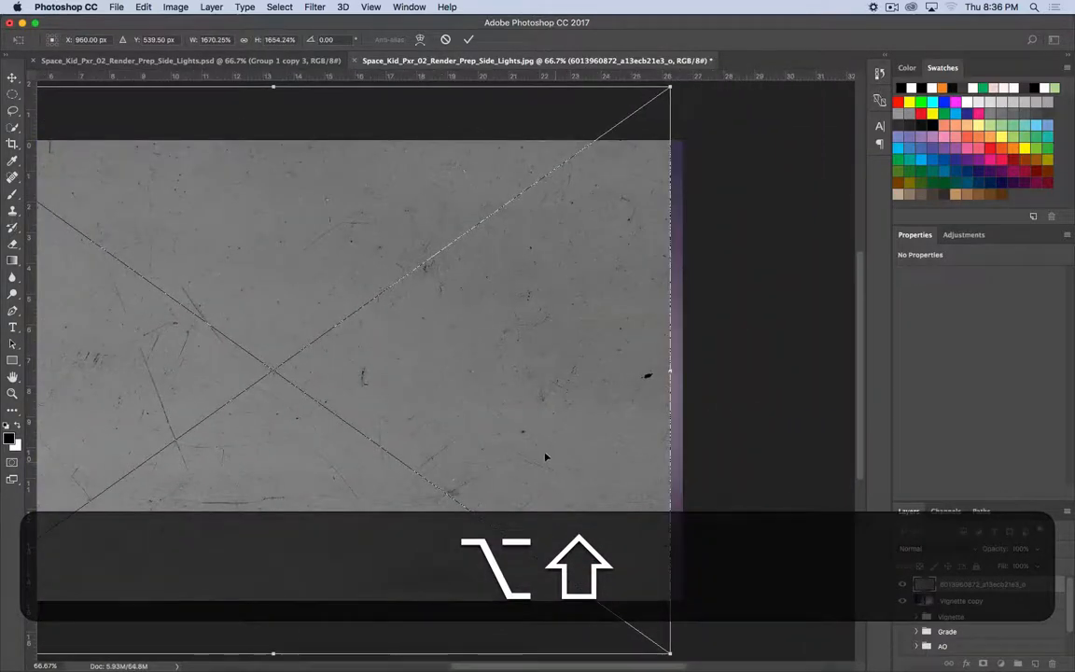
{"action": "key", "text": "super+minus"}
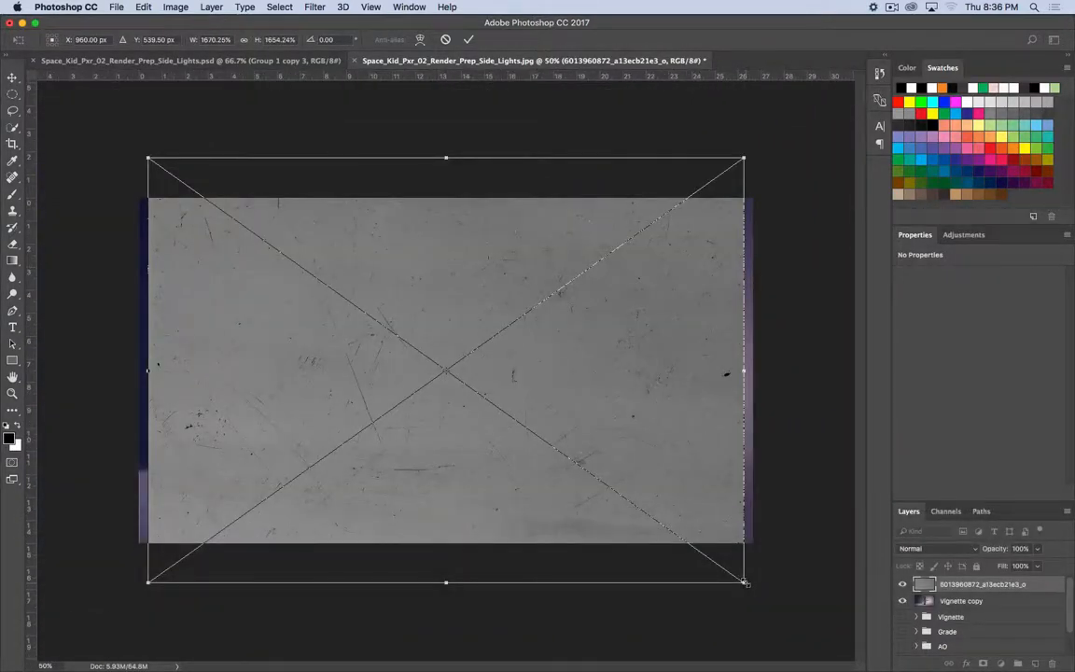
{"action": "left_click_drag", "start_coordinate": [745, 582], "coordinate": [755, 589]}
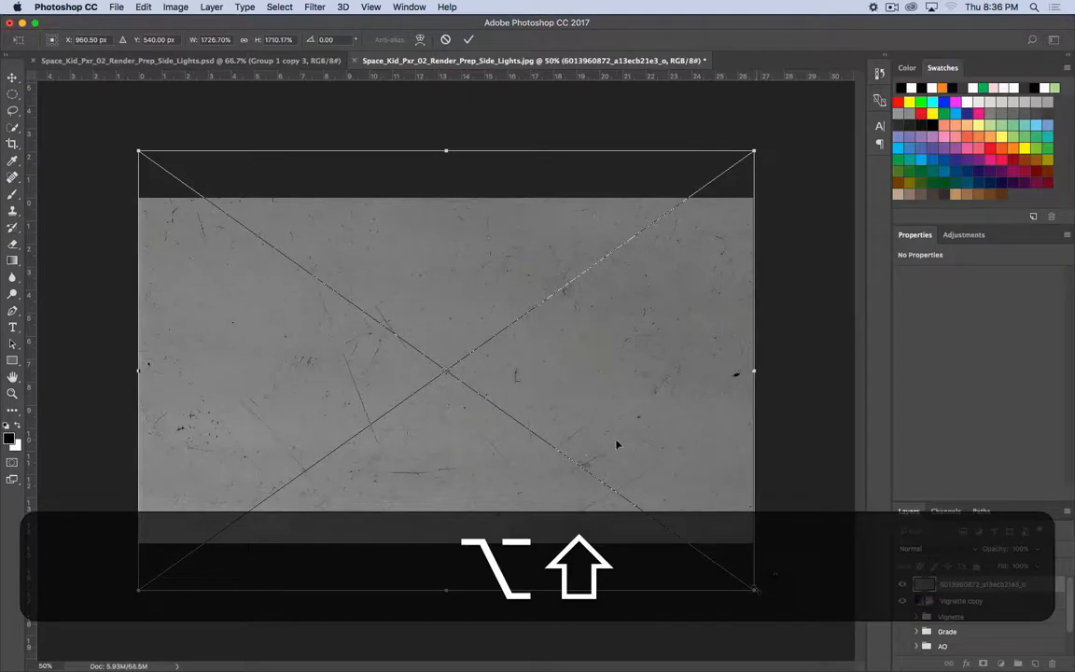
{"action": "key", "text": "Return"}
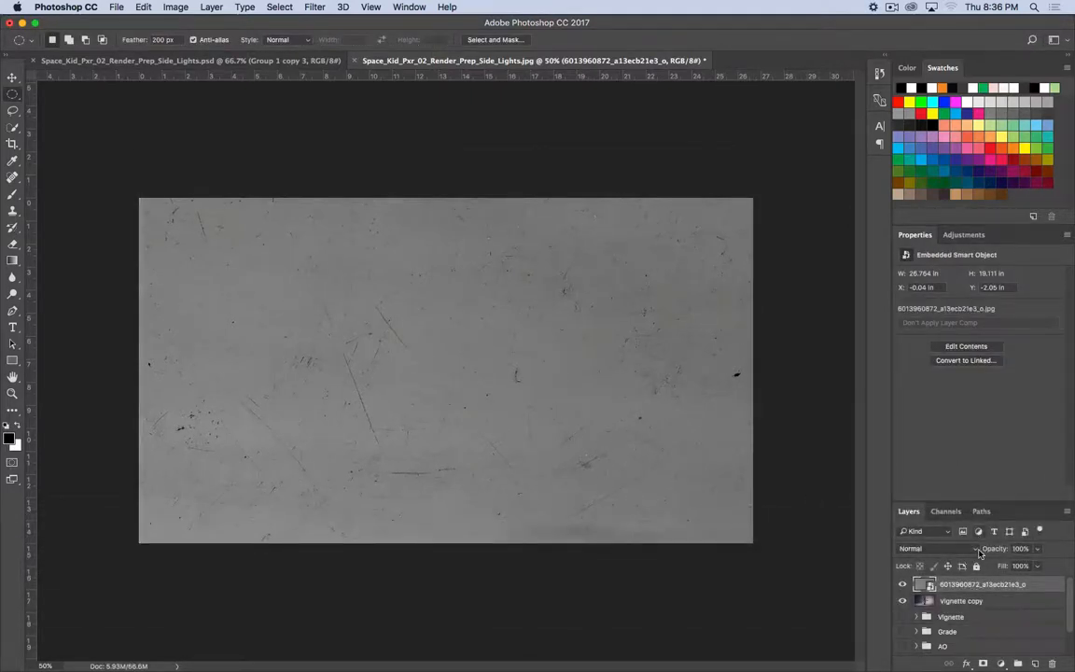
- Try the Screen blend mode on the scratch texture layer and settle on Overlay
{"action": "left_click", "coordinate": [976, 550]}
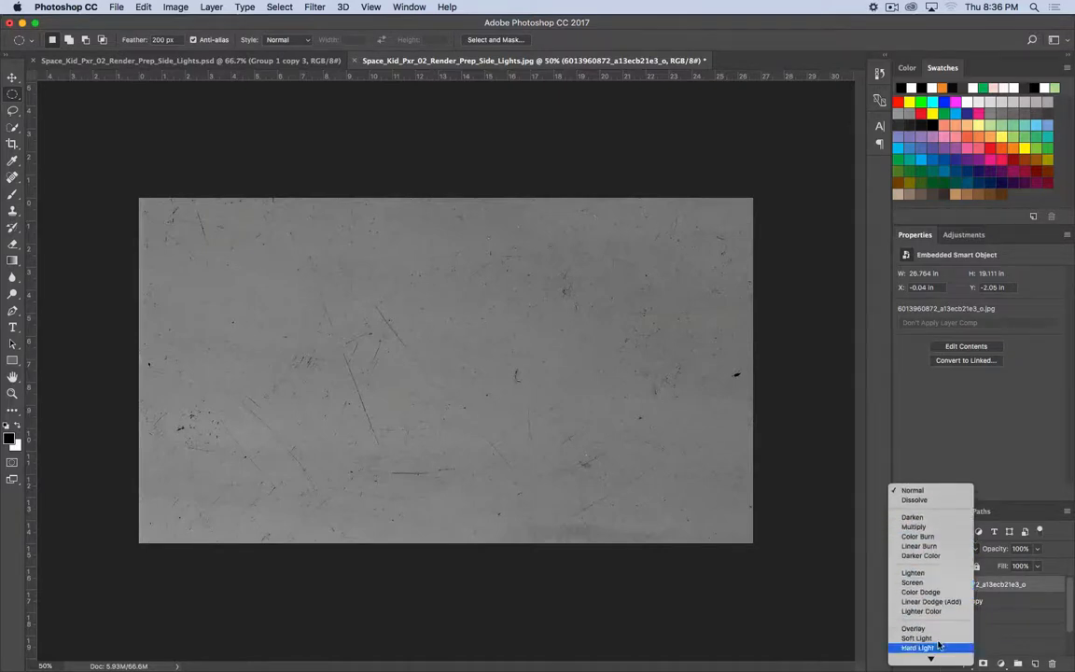
{"action": "left_click", "coordinate": [944, 584]}
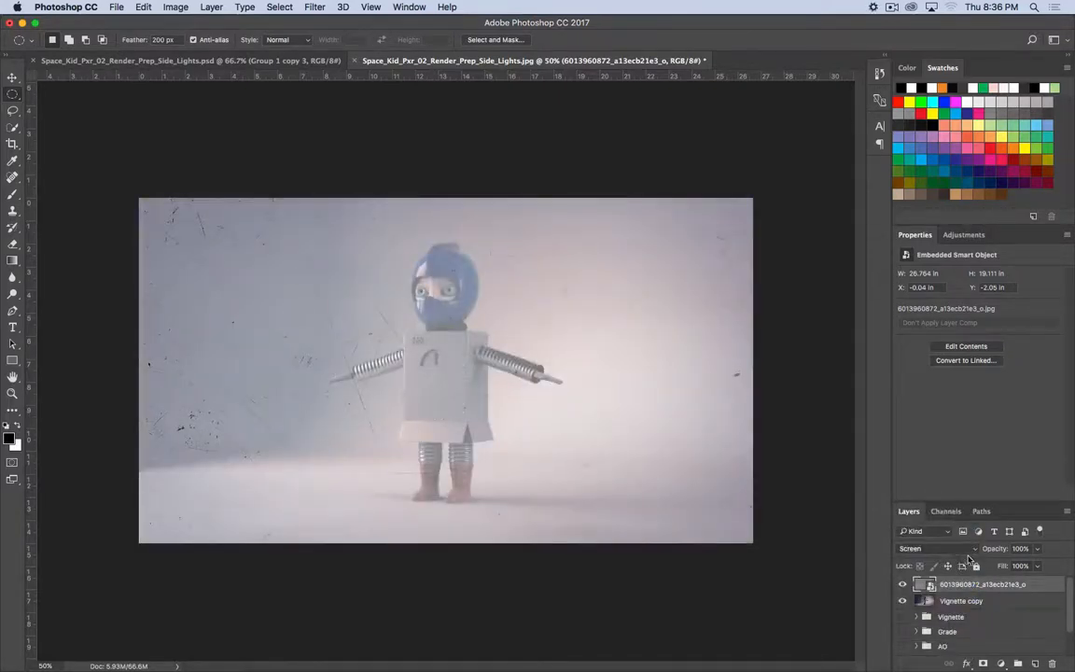
{"action": "left_click", "coordinate": [959, 549]}
{"action": "left_click", "coordinate": [955, 593]}
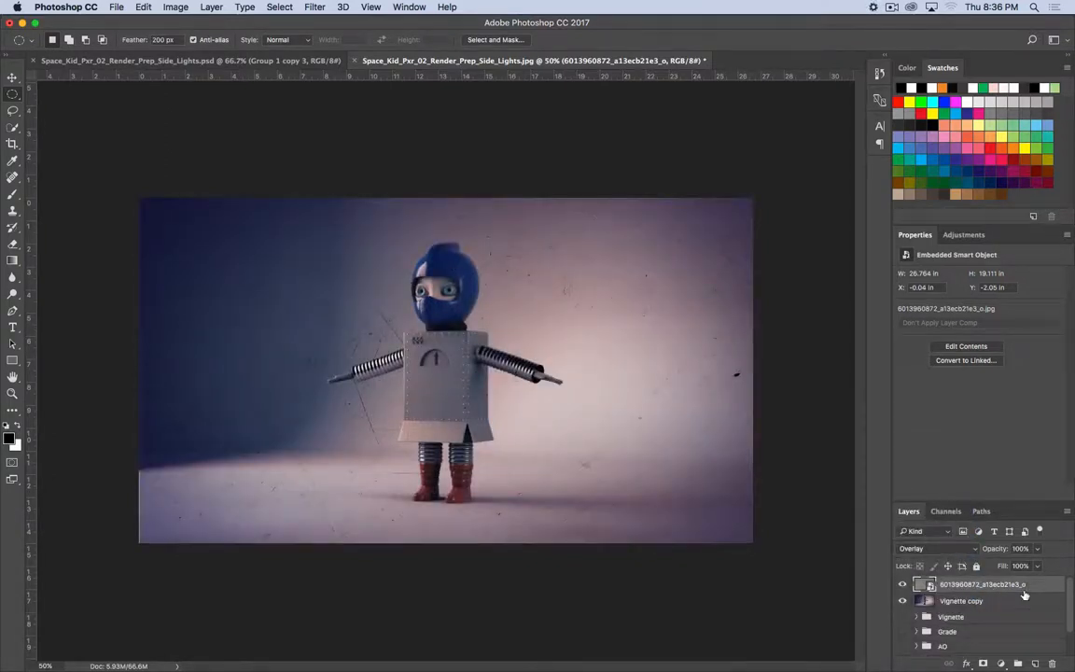
{"action": "left_click", "coordinate": [975, 550]}
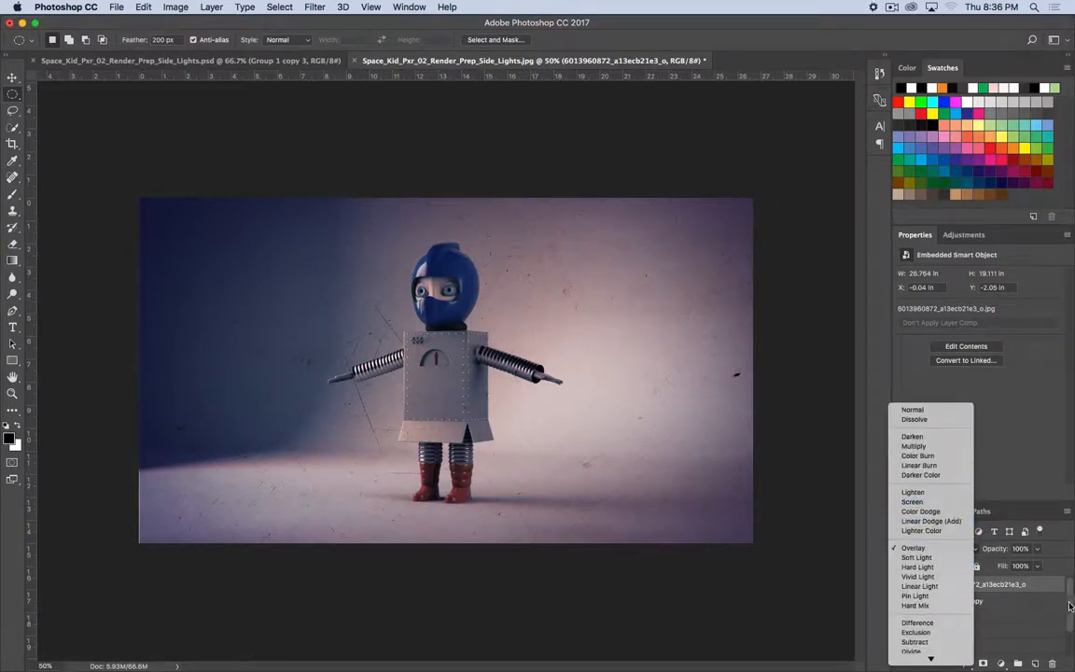
{"action": "left_click", "coordinate": [961, 546]}
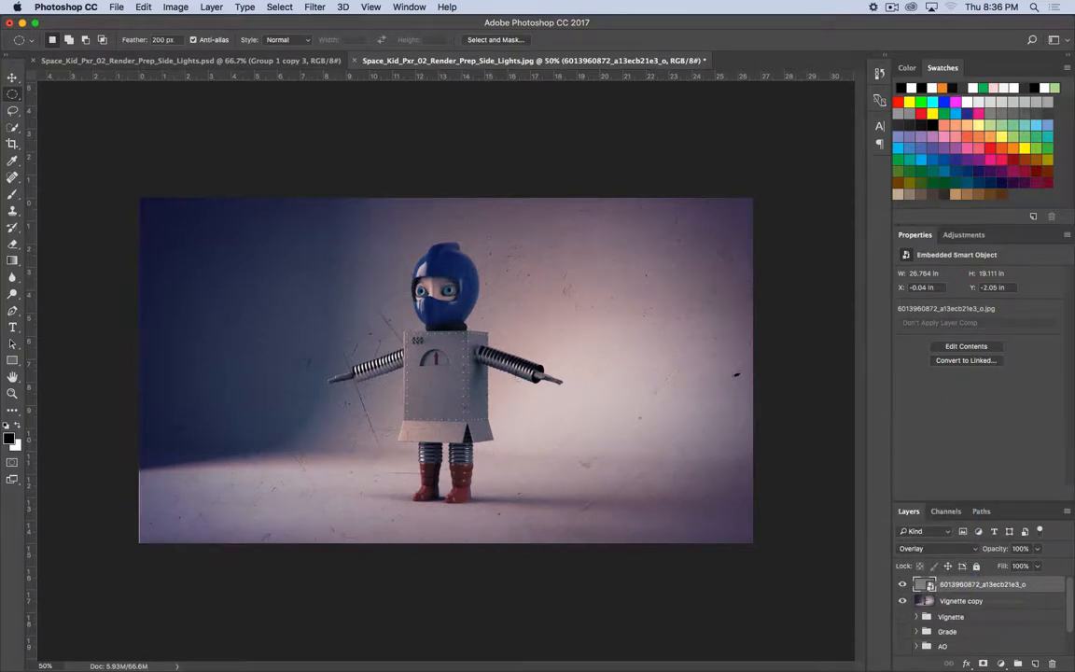
- Examine the overlaid scratches across the render at closer and wider views, and check the layer stack
{"action": "key", "text": "super+minus"}
{"action": "key", "text": "super+equal"}
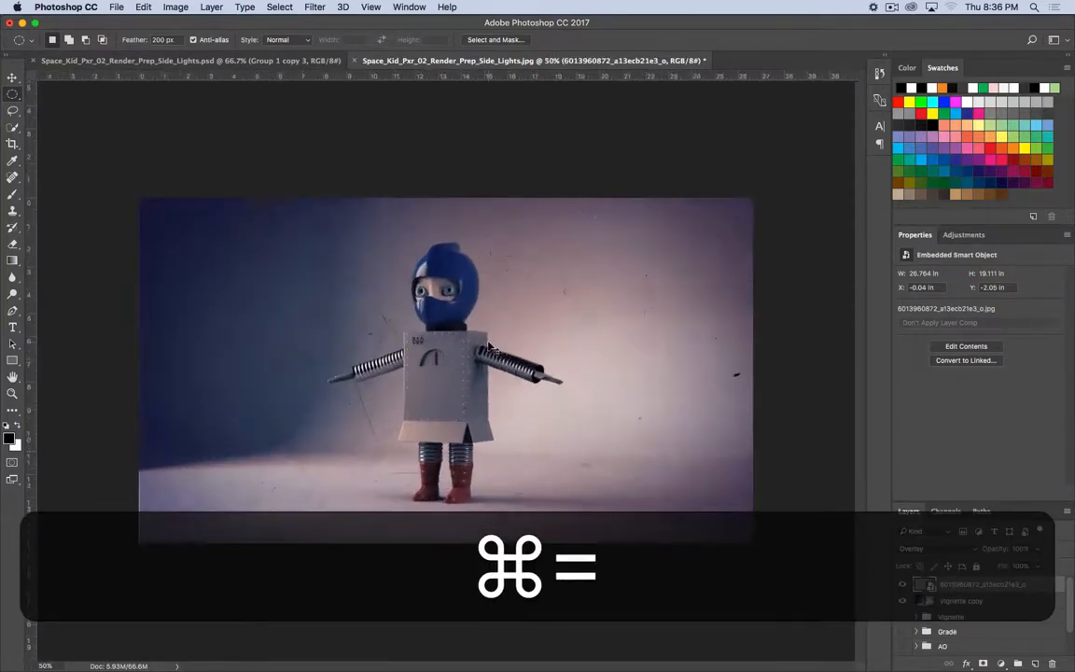
{"action": "key", "text": "super+equal"}
{"action": "key", "text": "super+minus"}
{"action": "key", "text": "super+equal"}
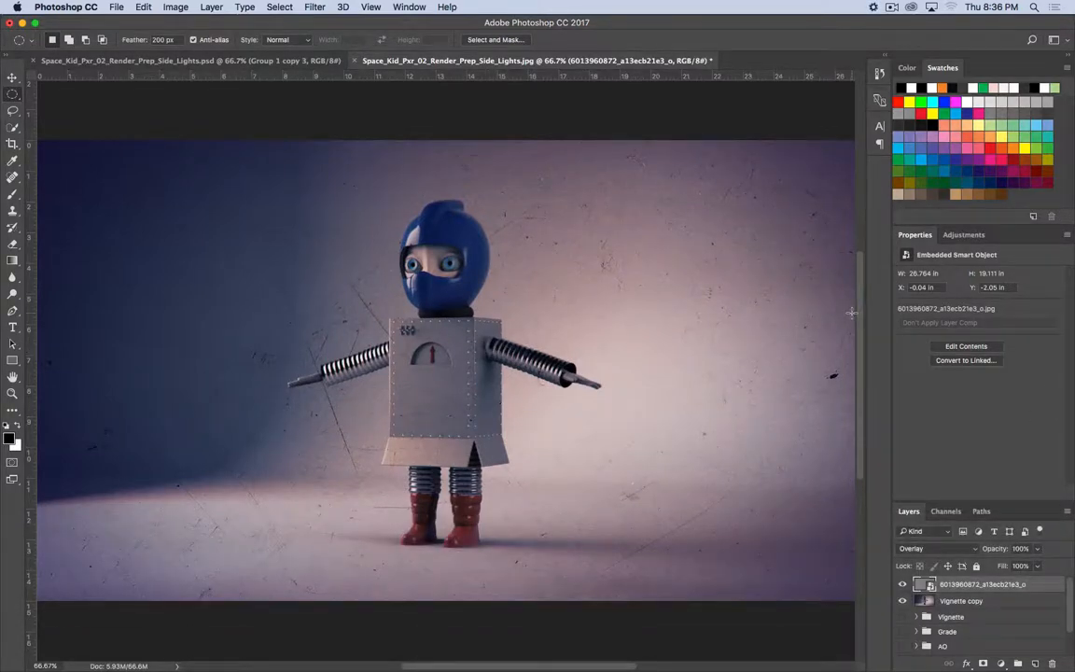
{"action": "key", "text": "super+minus"}
{"action": "scroll", "coordinate": [1009, 603], "scroll_direction": "down", "scroll_amount": 1}
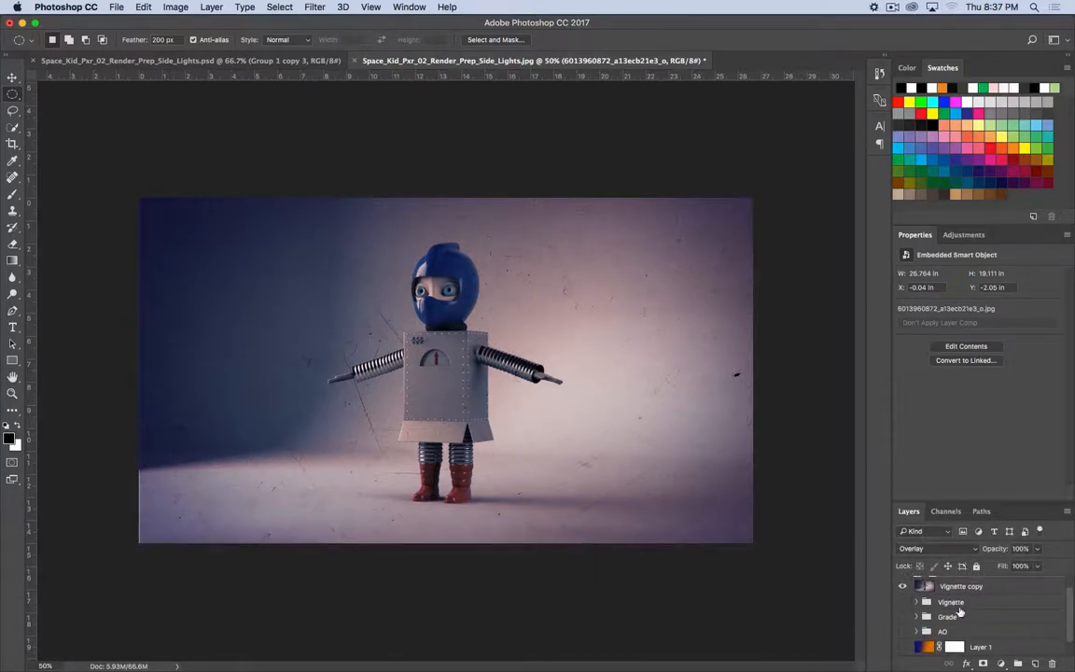
{"action": "scroll", "coordinate": [979, 606], "scroll_direction": "up", "scroll_amount": 1}
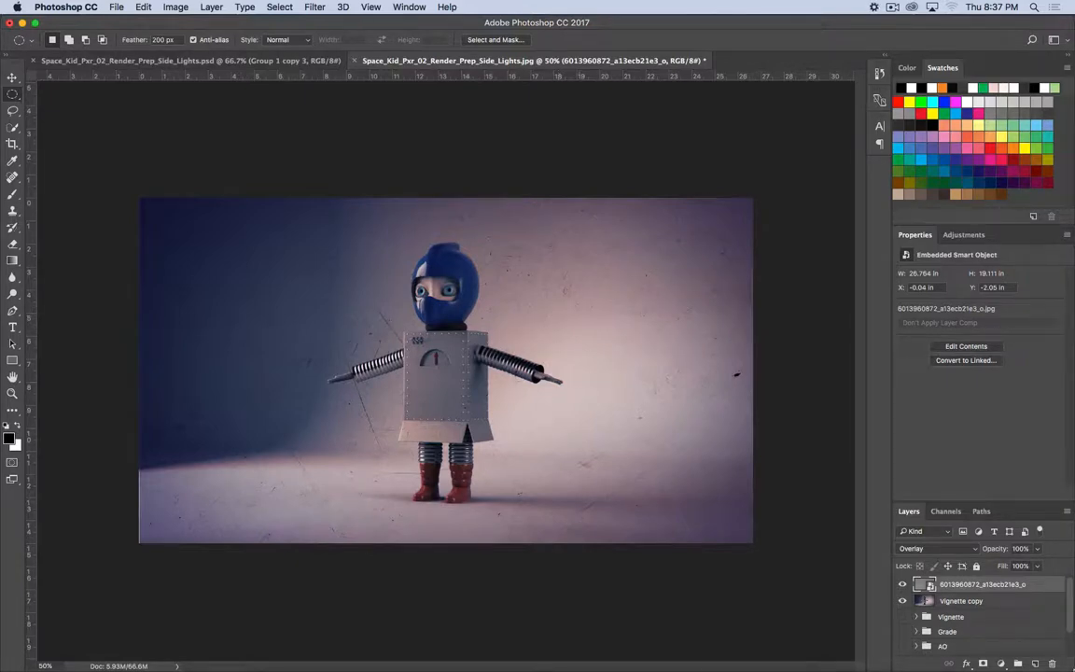
- Load Color Fill 1's mask from the Vignette group as a selection and apply it as the scratch texture's layer mask
{"action": "left_click", "coordinate": [916, 617]}
{"action": "left_click", "coordinate": [964, 631]}
{"action": "right_click", "coordinate": [968, 633]}
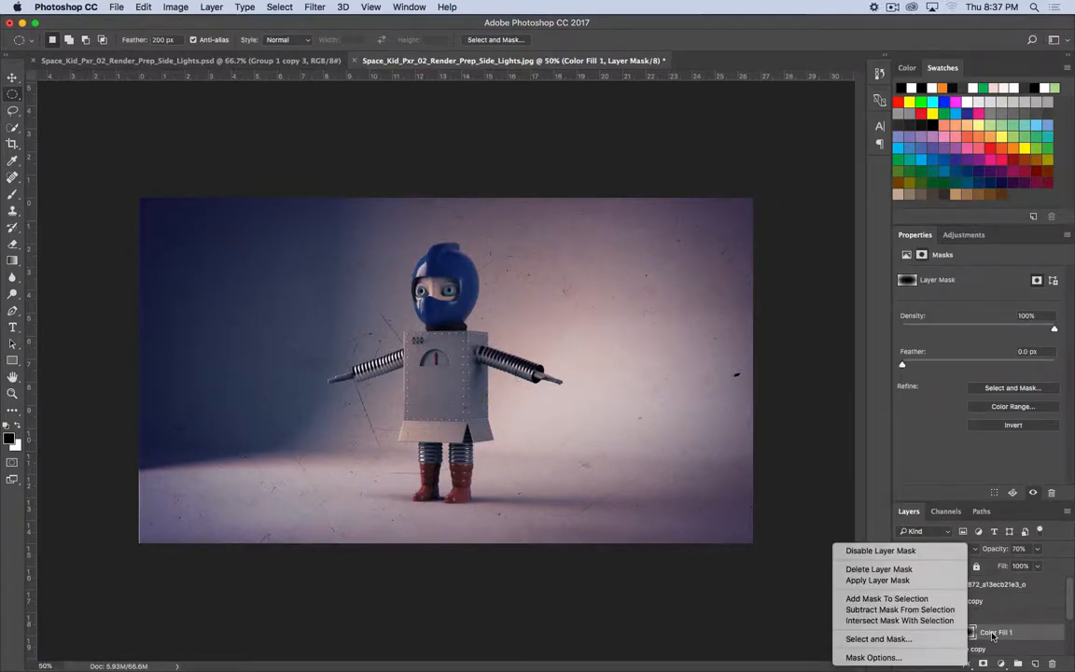
{"action": "left_click", "coordinate": [918, 598]}
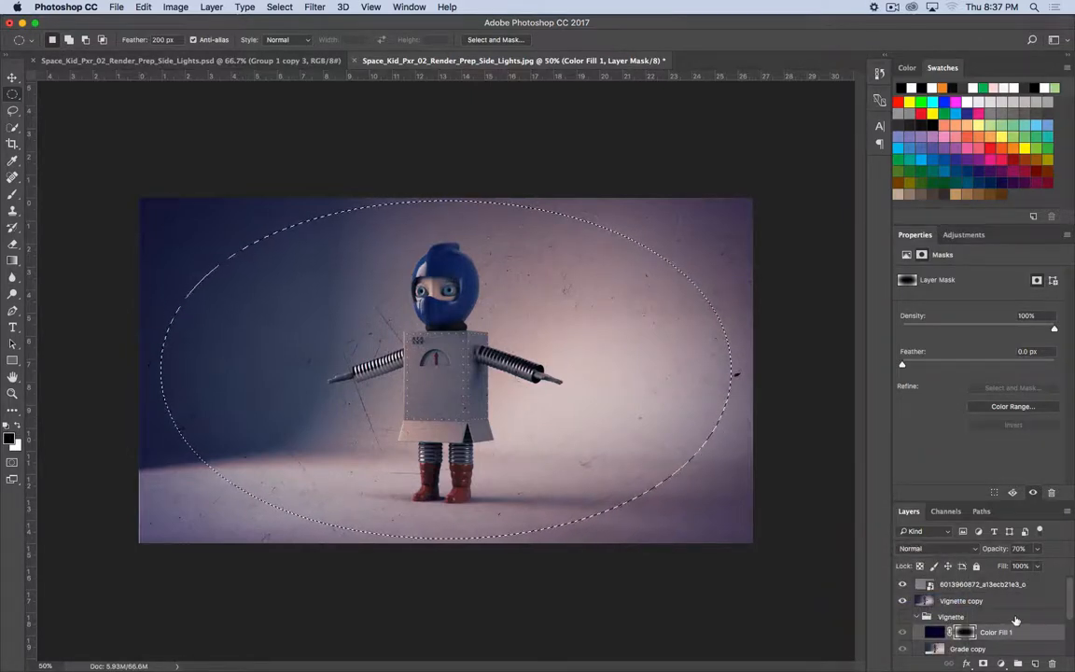
{"action": "left_click", "coordinate": [977, 586]}
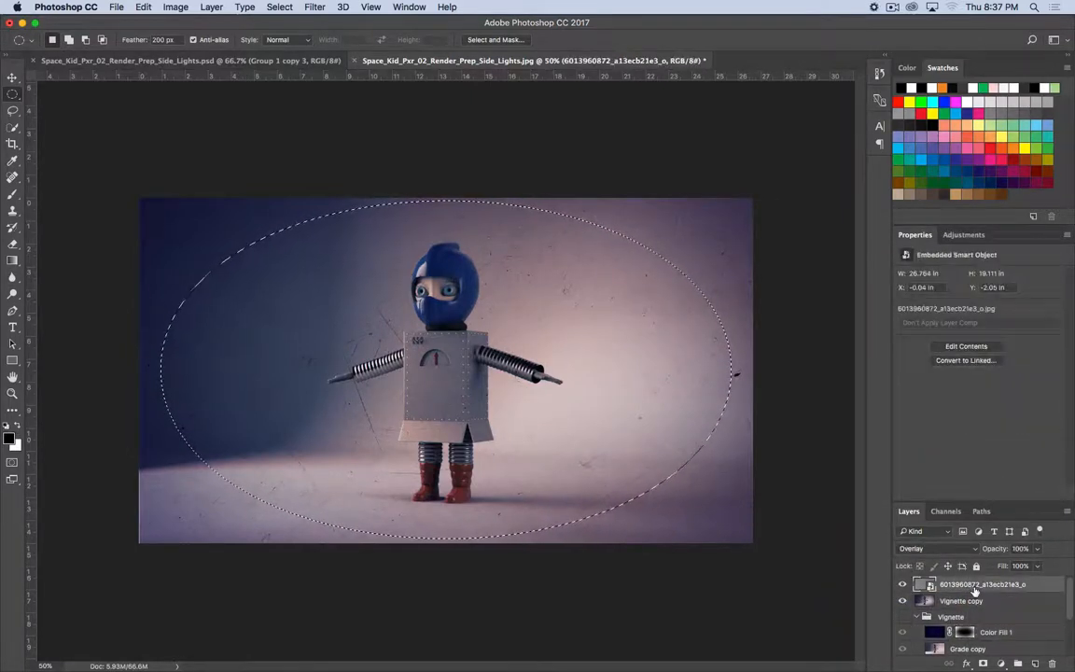
{"action": "left_click", "coordinate": [982, 663]}
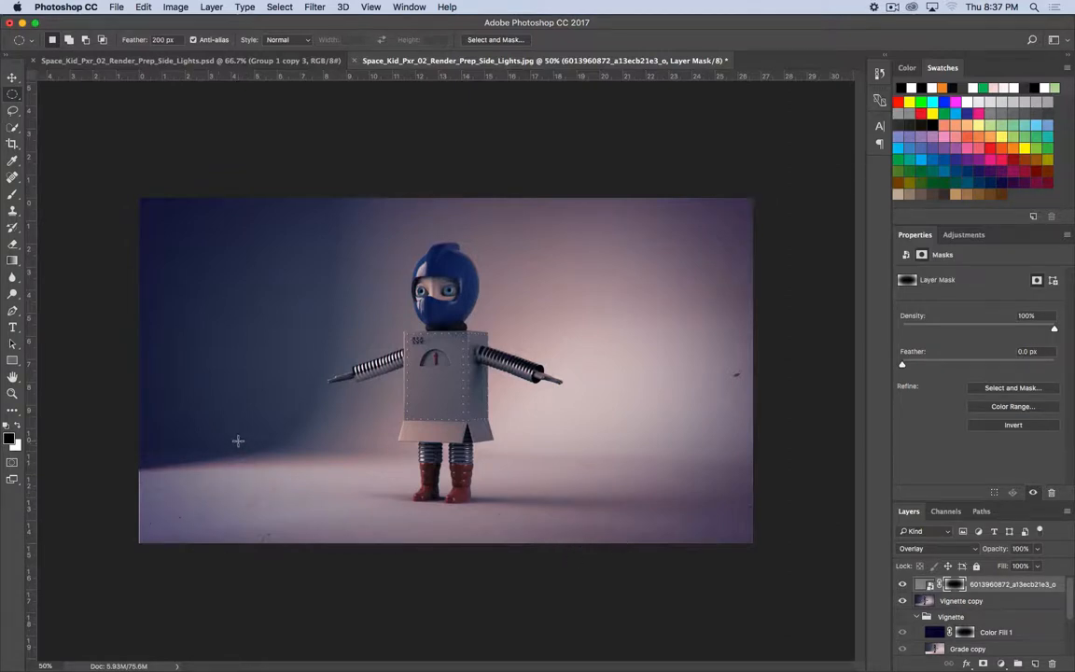
{"action": "key", "text": "super"}
{"action": "key", "text": "super+s"}
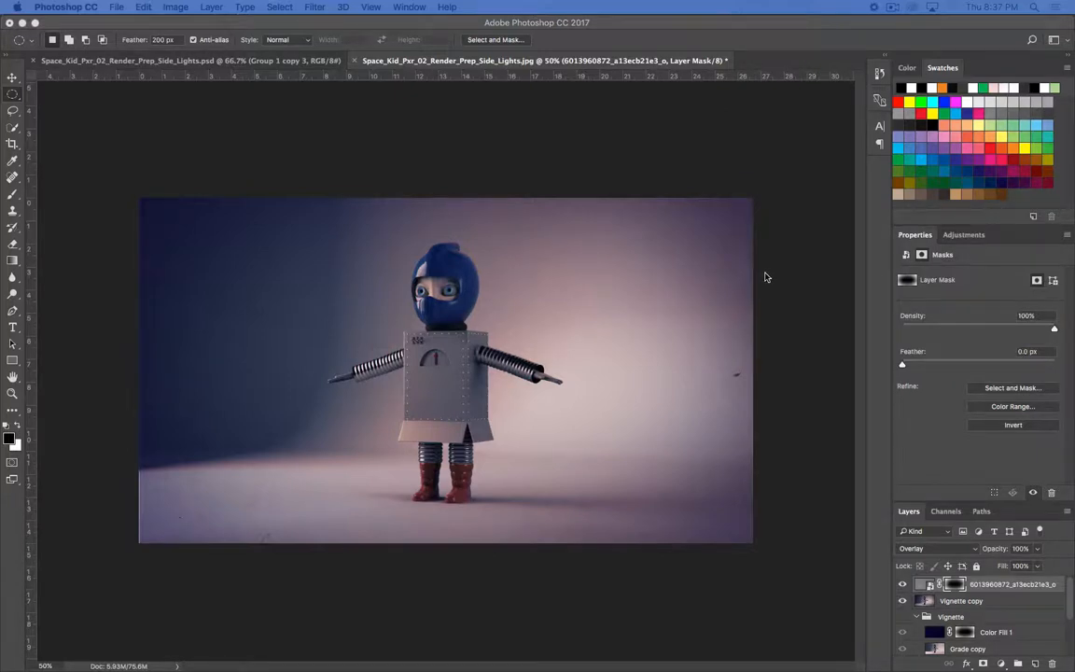
{"action": "key", "text": "super+period"}
- Move Layer 0, the original render, above the scratch texture layer and enlarge the layer list to show the full stack
{"action": "scroll", "coordinate": [1045, 627], "scroll_direction": "down", "scroll_amount": 1}
{"action": "scroll", "coordinate": [1044, 628], "scroll_direction": "down", "scroll_amount": 5}
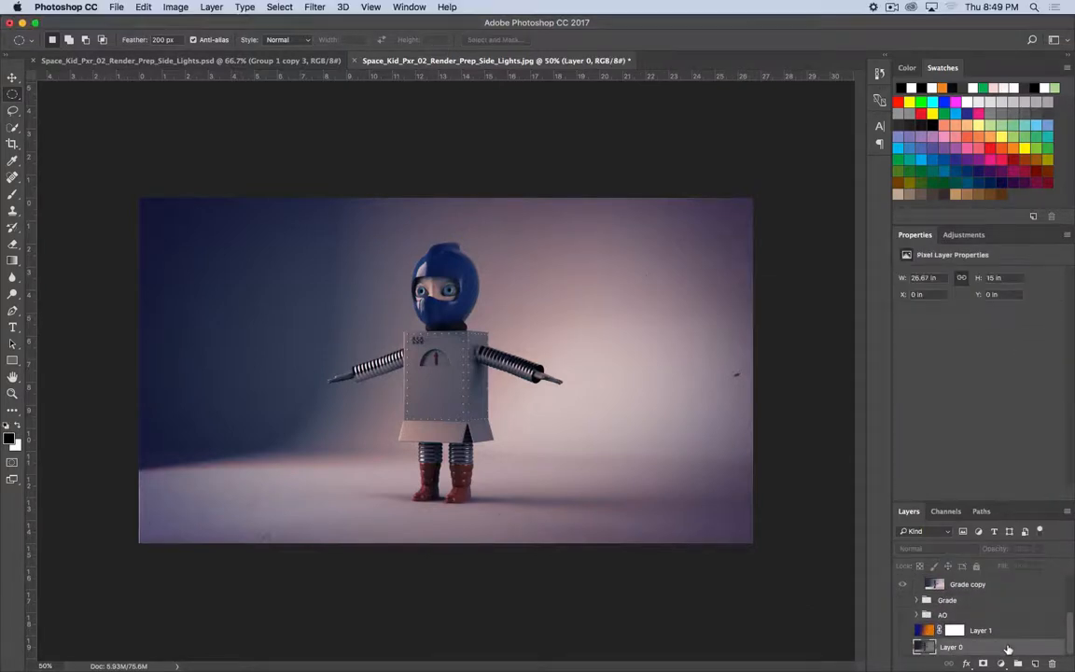
{"action": "left_click_drag", "start_coordinate": [990, 647], "coordinate": [1011, 579]}
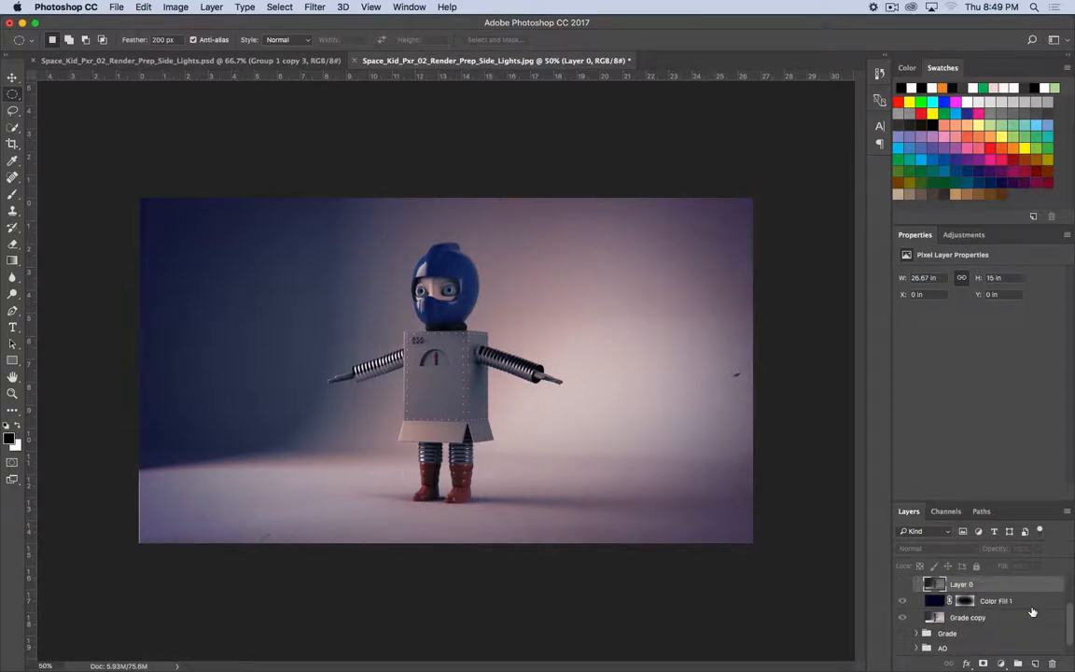
{"action": "scroll", "coordinate": [1012, 618], "scroll_direction": "up", "scroll_amount": 2}
{"action": "left_click_drag", "start_coordinate": [994, 633], "coordinate": [995, 577]}
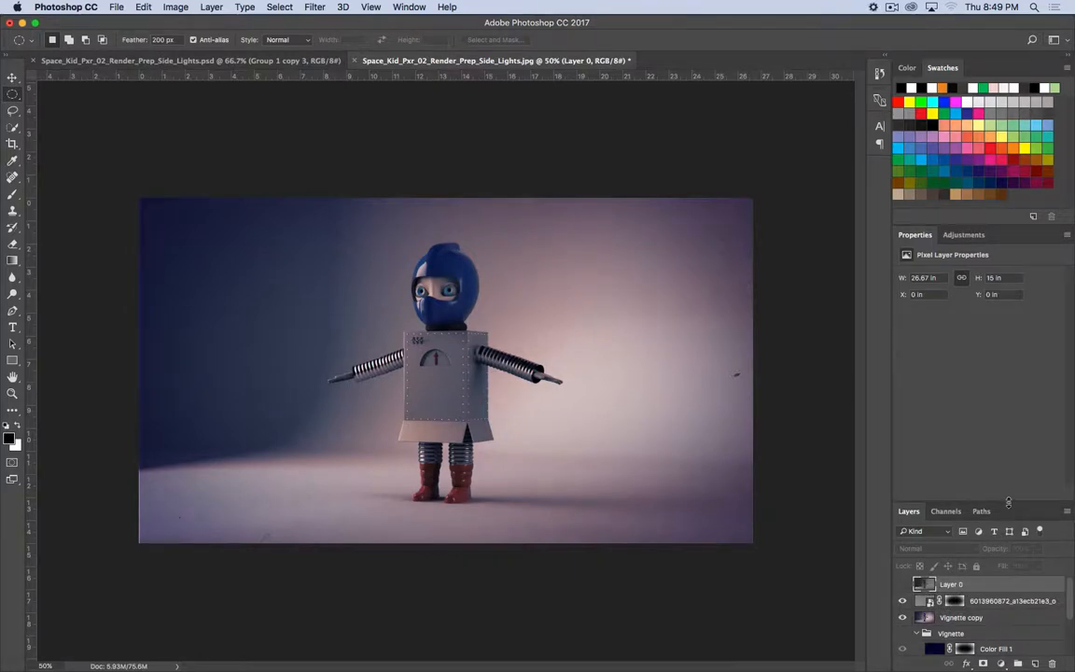
{"action": "left_click_drag", "start_coordinate": [1008, 503], "coordinate": [1017, 349]}
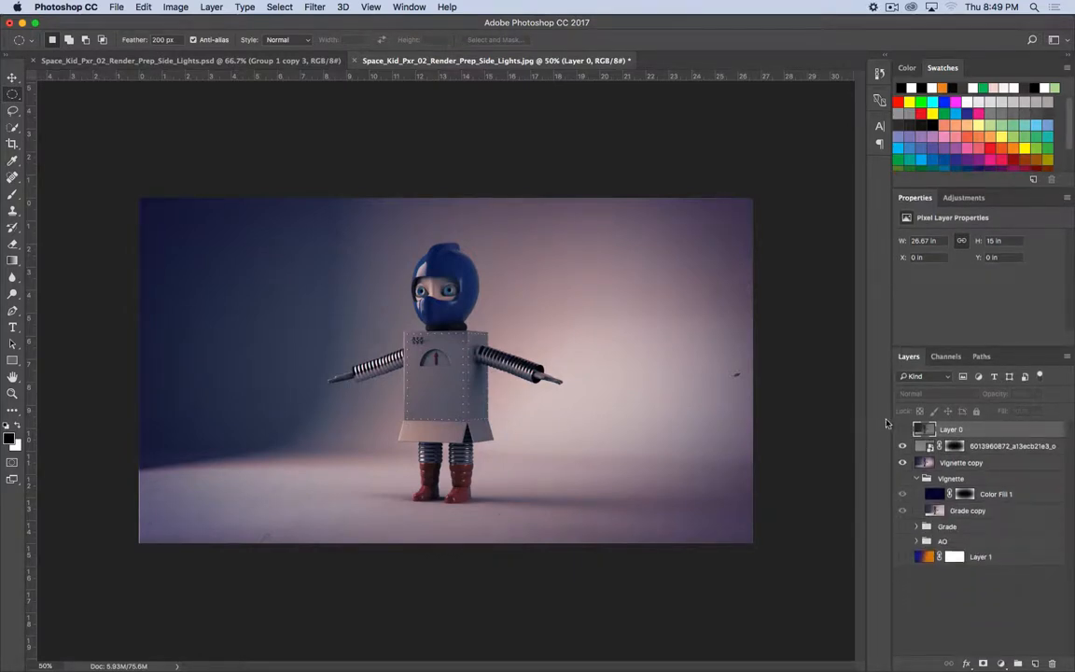
- Toggle Layer 0's visibility repeatedly to compare the original render with the finished post-production result
{"action": "left_click", "coordinate": [902, 429]}
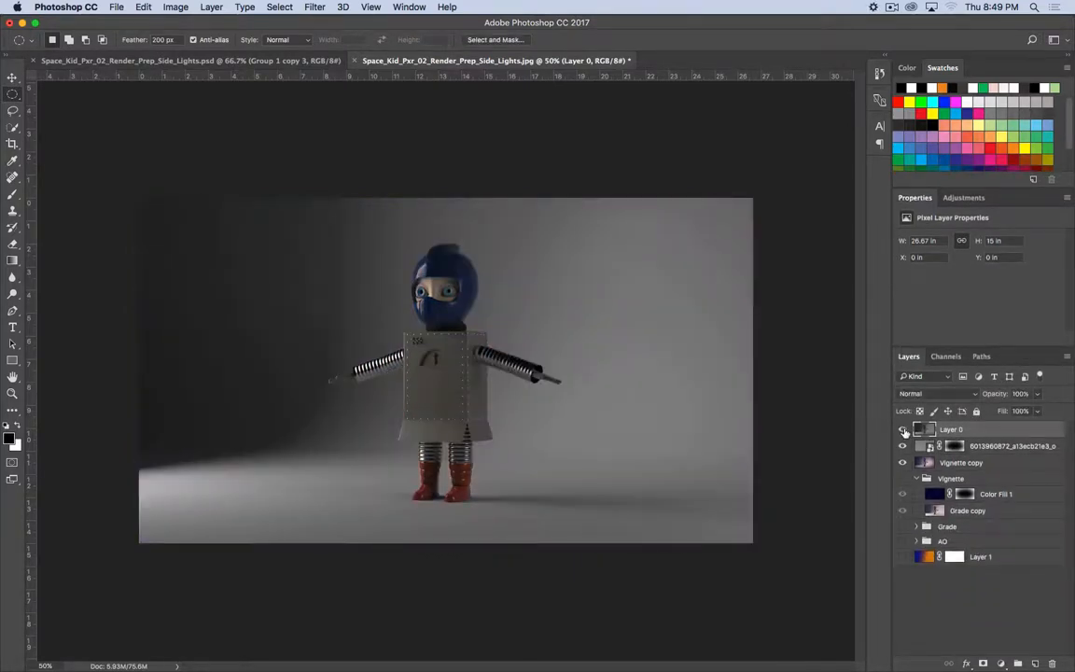
{"action": "left_click", "coordinate": [902, 429]}
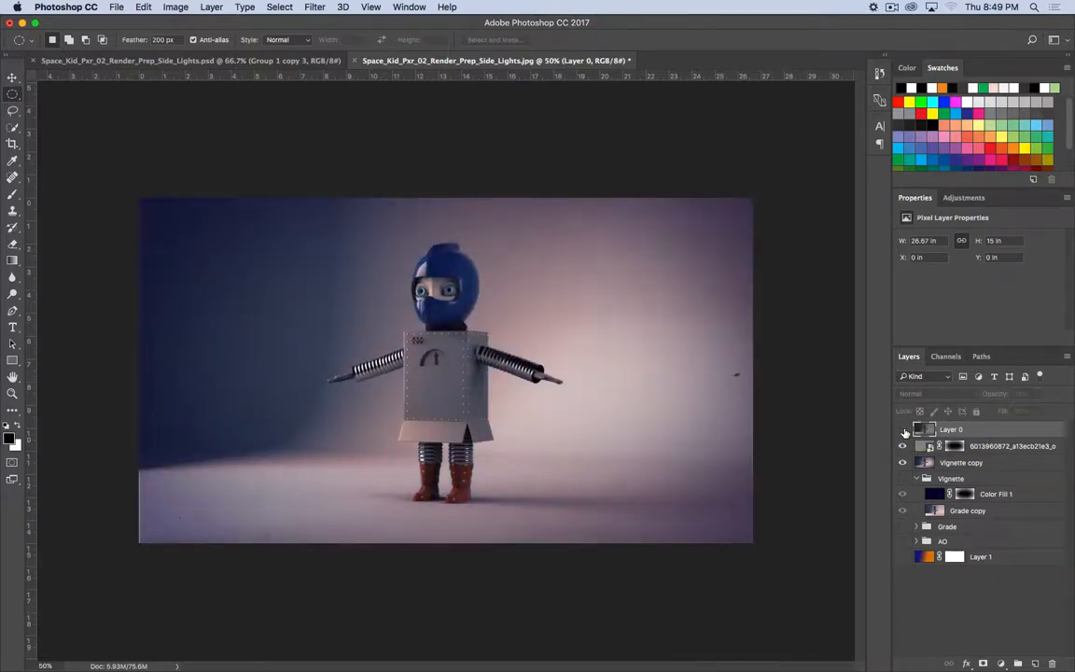
{"action": "left_click", "coordinate": [902, 430]}
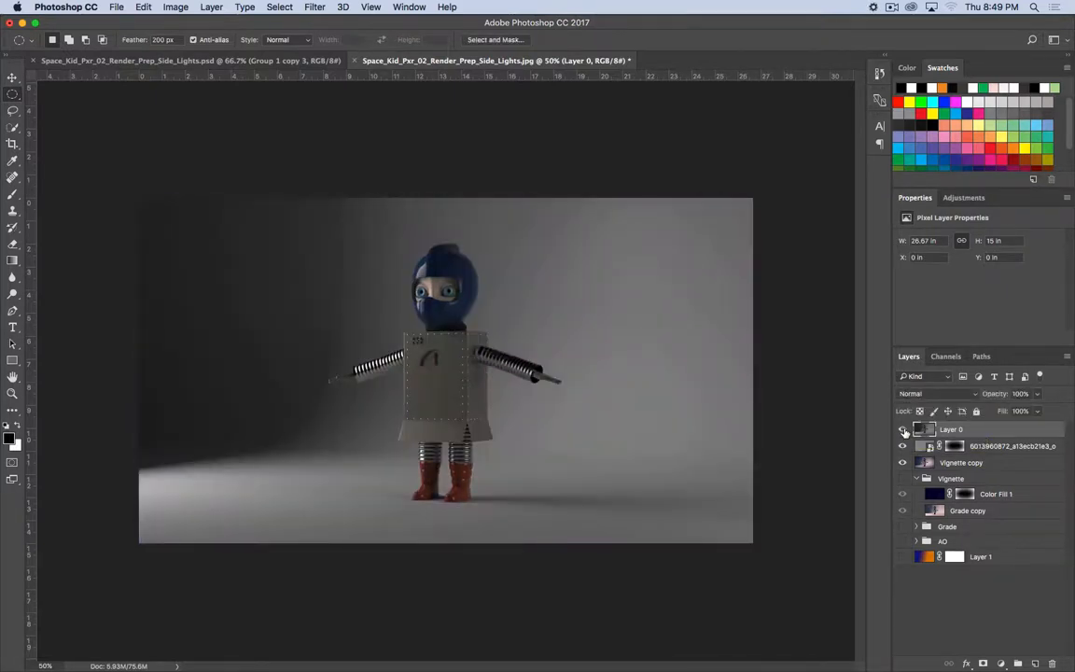
{"action": "left_click", "coordinate": [902, 429]}
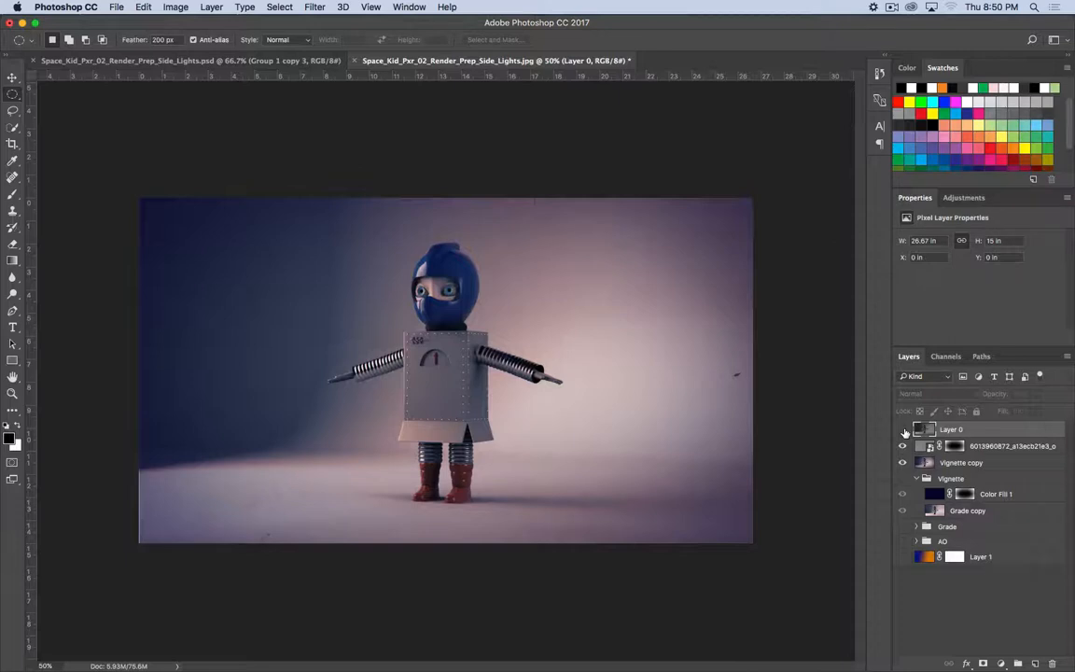
{"action": "left_click", "coordinate": [902, 429]}
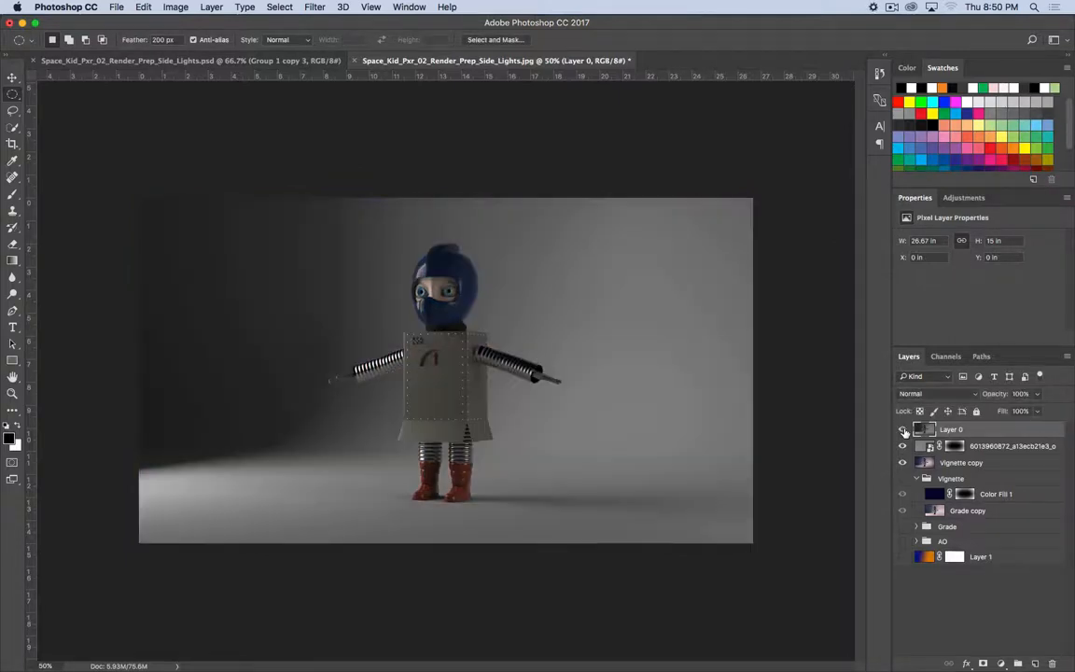
- Hide Layer 0 so the graded post-production result shows instead of the original render
{"action": "left_click", "coordinate": [902, 429]}
{"action": "left_click", "coordinate": [902, 429]}
{"action": "left_click", "coordinate": [902, 429]}
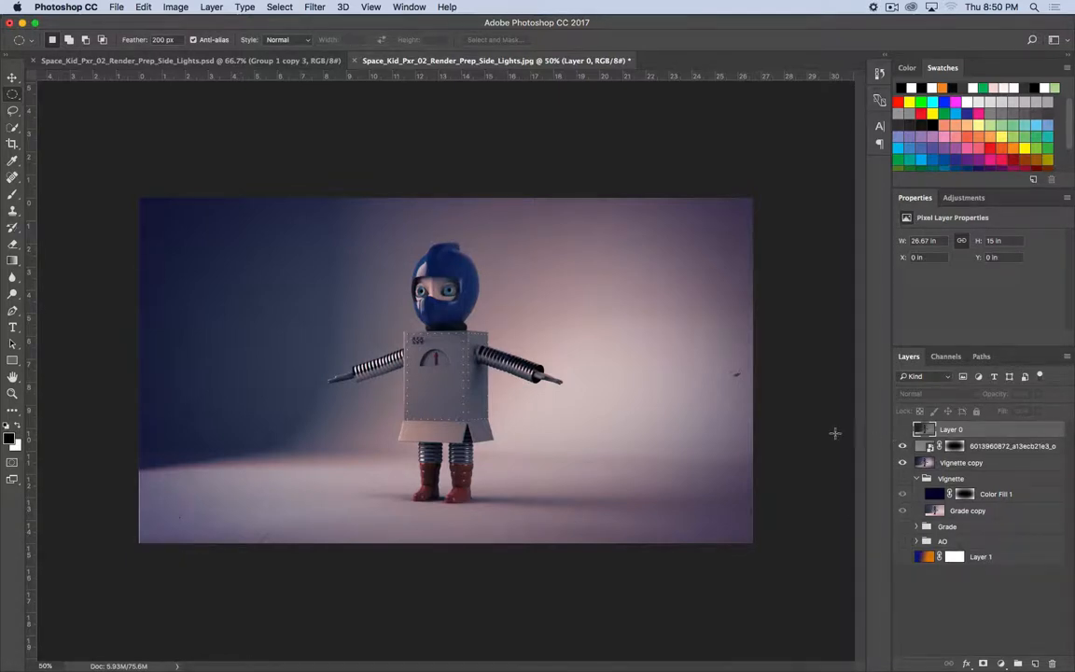
- Switch to Finder and open Space_Kid_Pxr_04_Render_Prep_CU_Box1.psd from the images folder in Photoshop
{"action": "key", "text": "super"}
{"action": "key", "text": "super+Tab"}
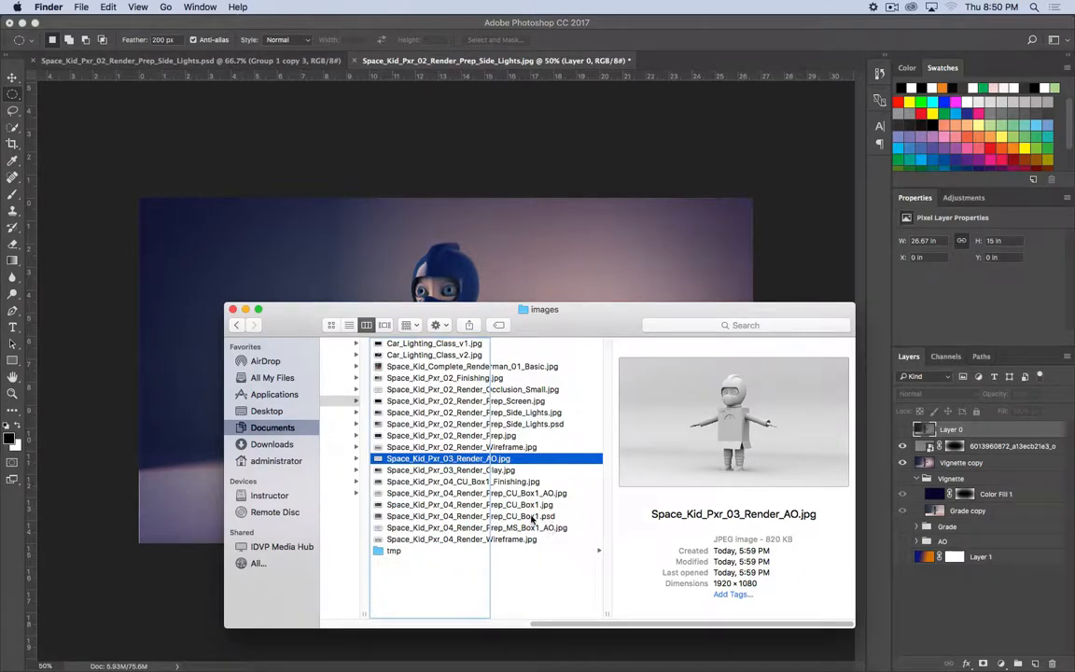
{"action": "left_click", "coordinate": [528, 516]}
{"action": "double_click", "coordinate": [521, 521]}
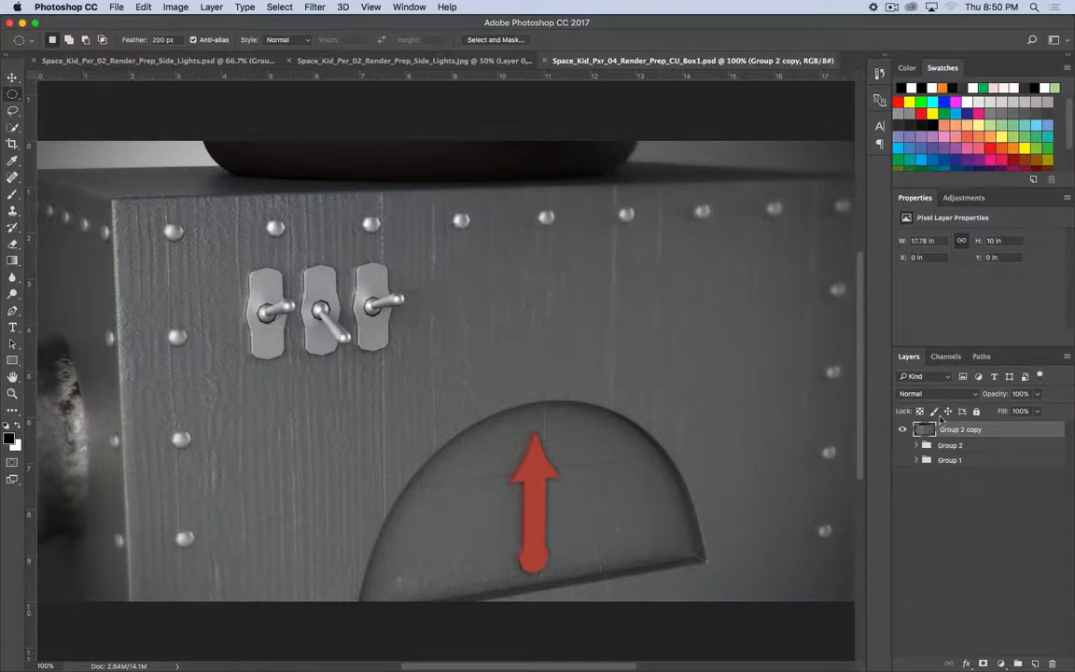
- Hide the merged Group 2 copy layer, show Group 2 and expand it to its layers
{"action": "left_click", "coordinate": [902, 430]}
{"action": "left_click", "coordinate": [902, 445]}
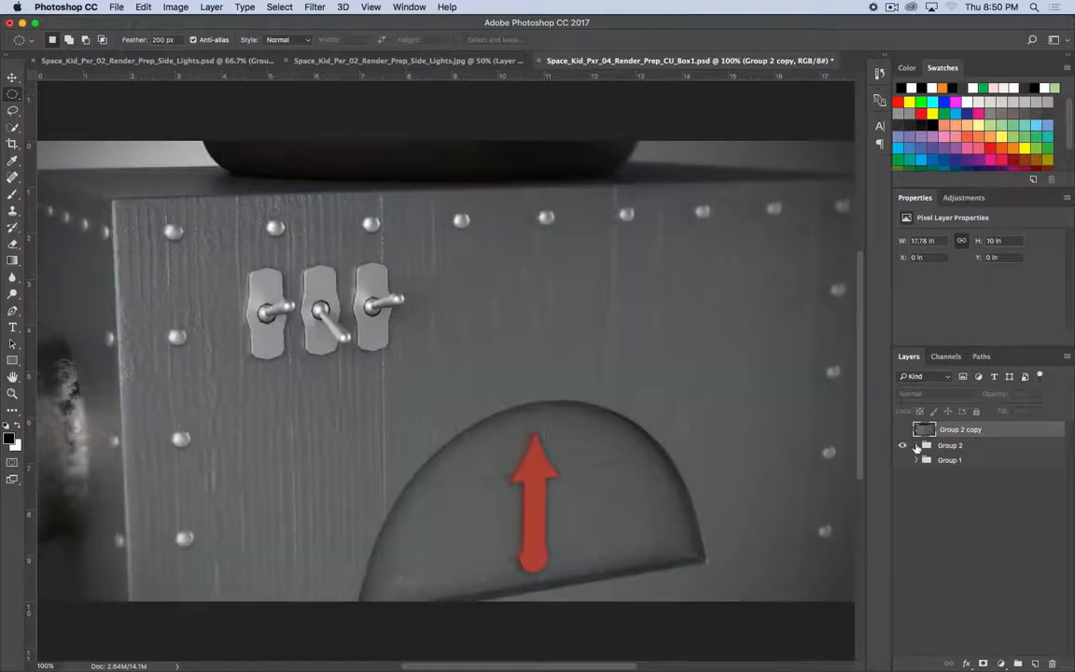
{"action": "left_click", "coordinate": [916, 446]}
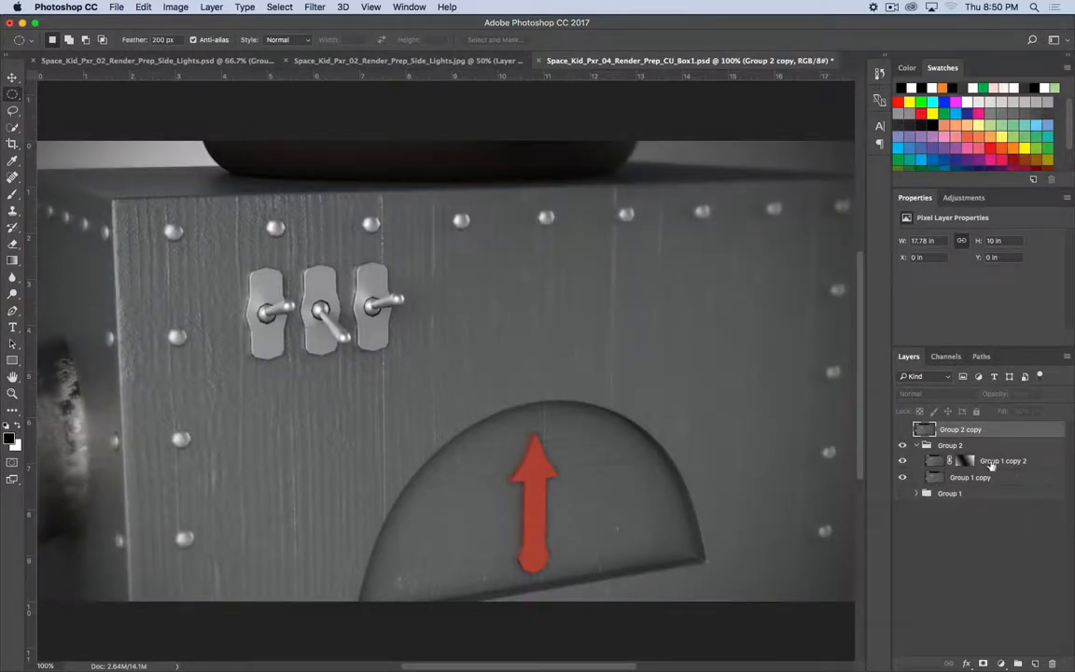
- Compare the close-up without Group 1 copy 2 and with its layer mask disabled, restoring the layer and mask
{"action": "left_click", "coordinate": [902, 460]}
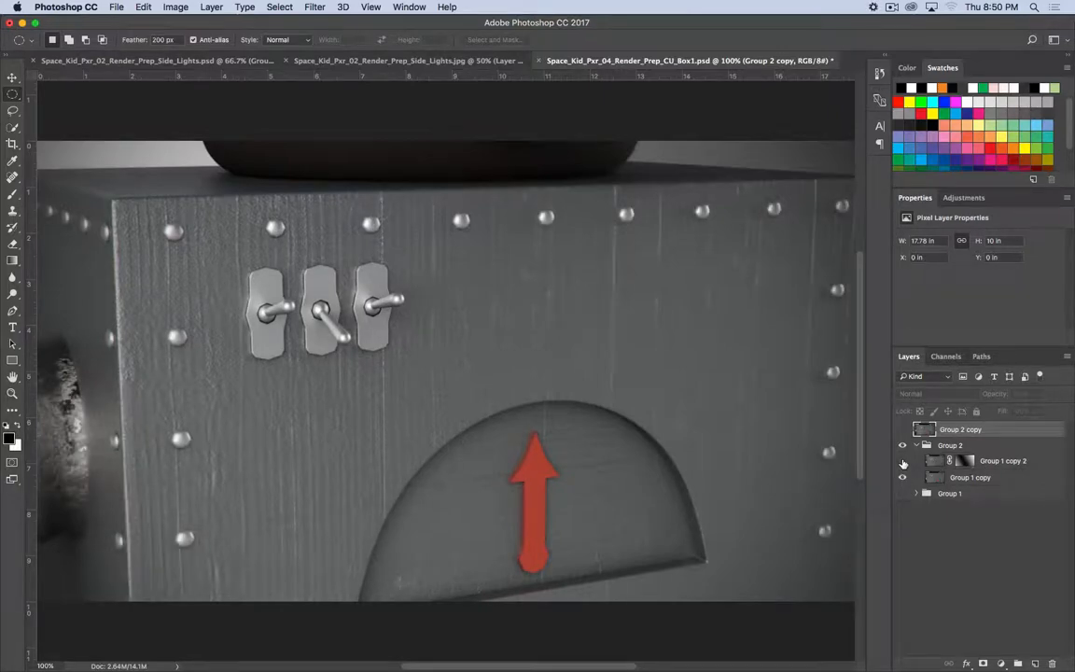
{"action": "left_click", "coordinate": [967, 461]}
{"action": "right_click", "coordinate": [966, 462]}
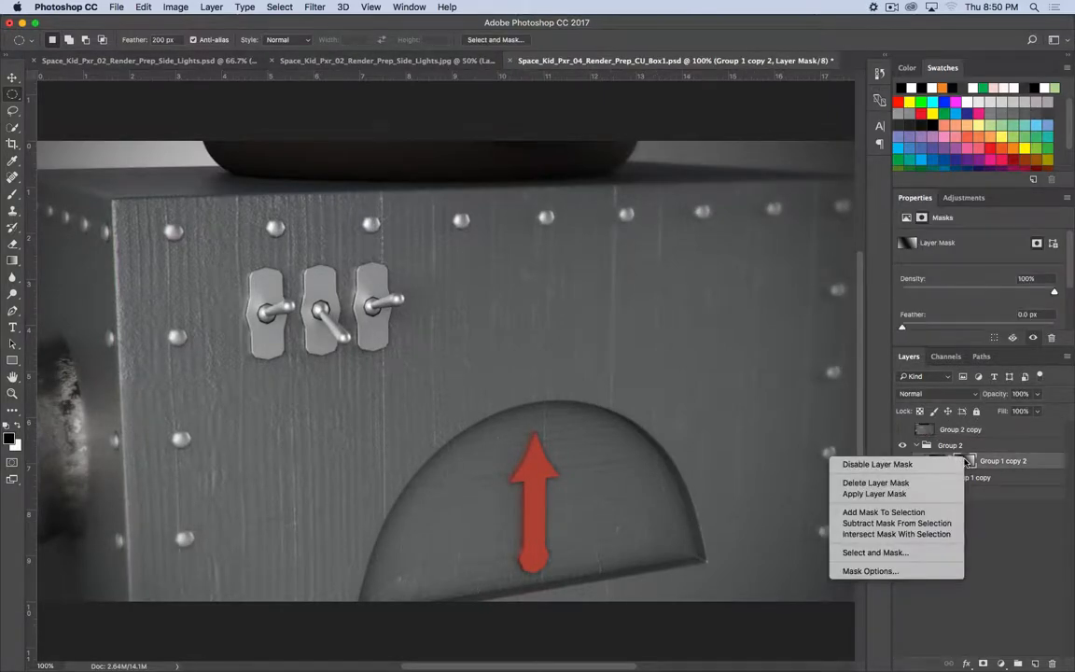
{"action": "left_click", "coordinate": [877, 463]}
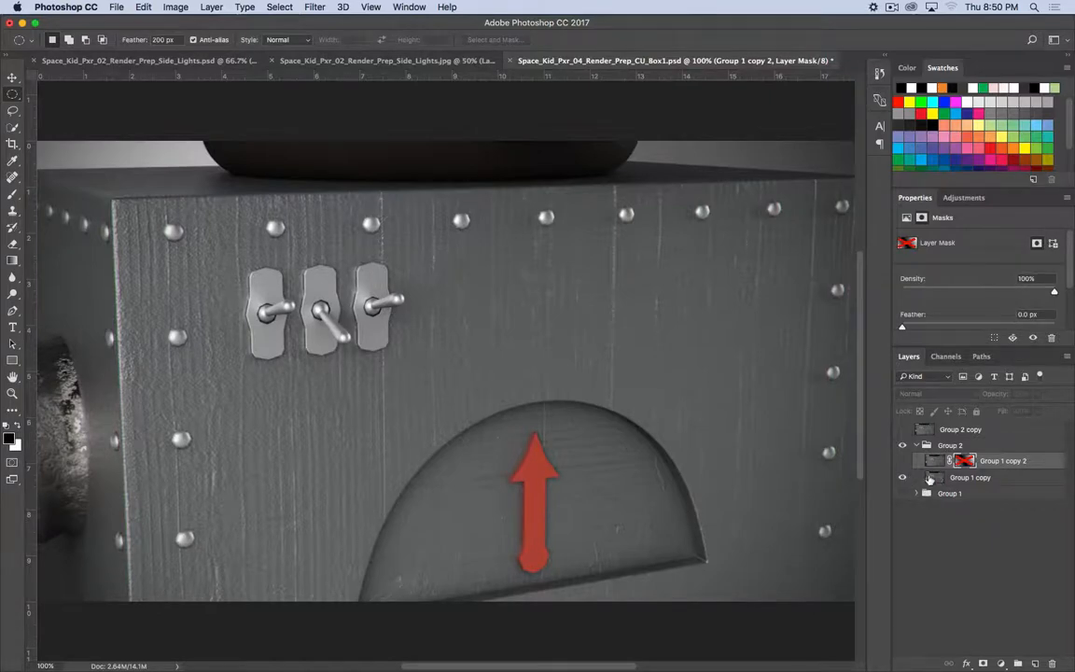
{"action": "left_click", "coordinate": [901, 461]}
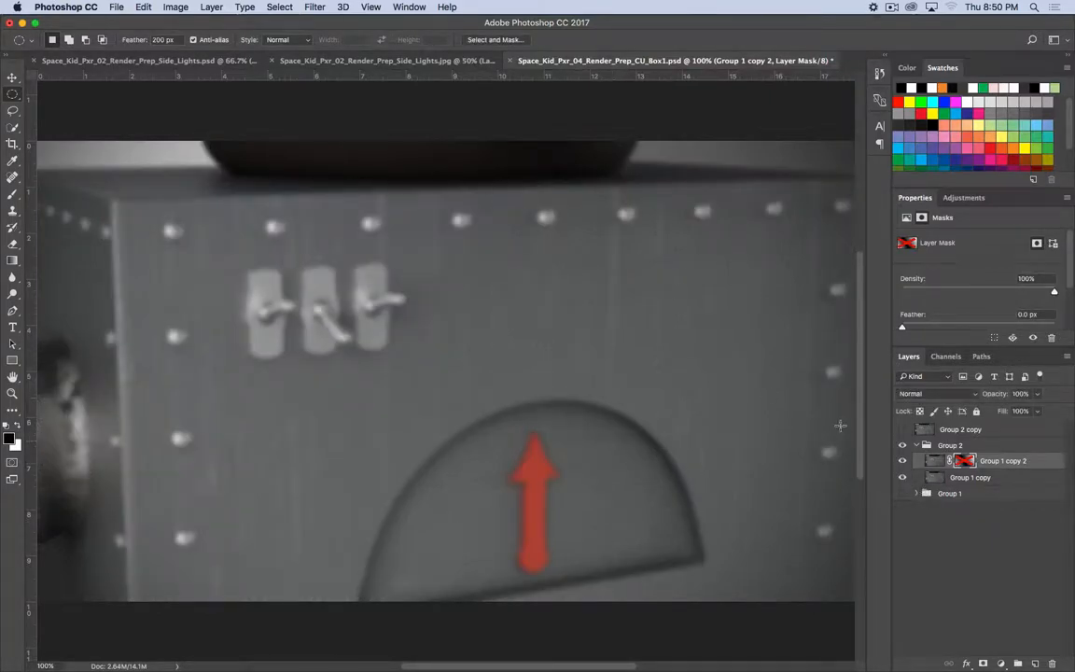
{"action": "right_click", "coordinate": [963, 461]}
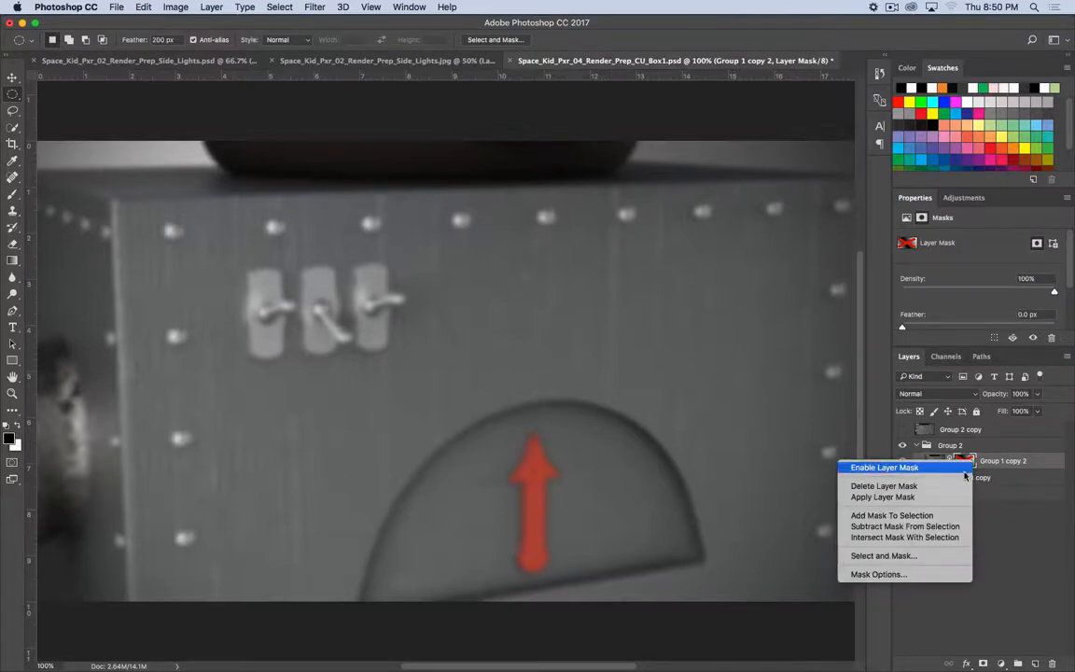
{"action": "left_click", "coordinate": [962, 466]}
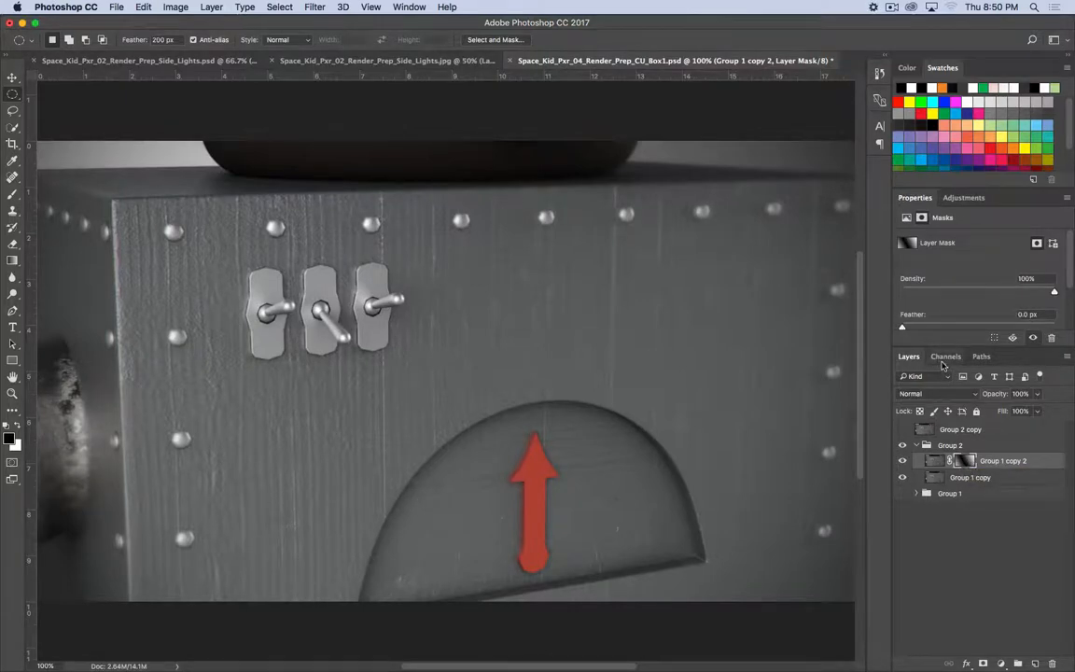
- View the Group 1 copy 2 mask channel on its own, restore the RGB view and return to the layer list
{"action": "left_click", "coordinate": [945, 355]}
{"action": "left_click", "coordinate": [900, 437]}
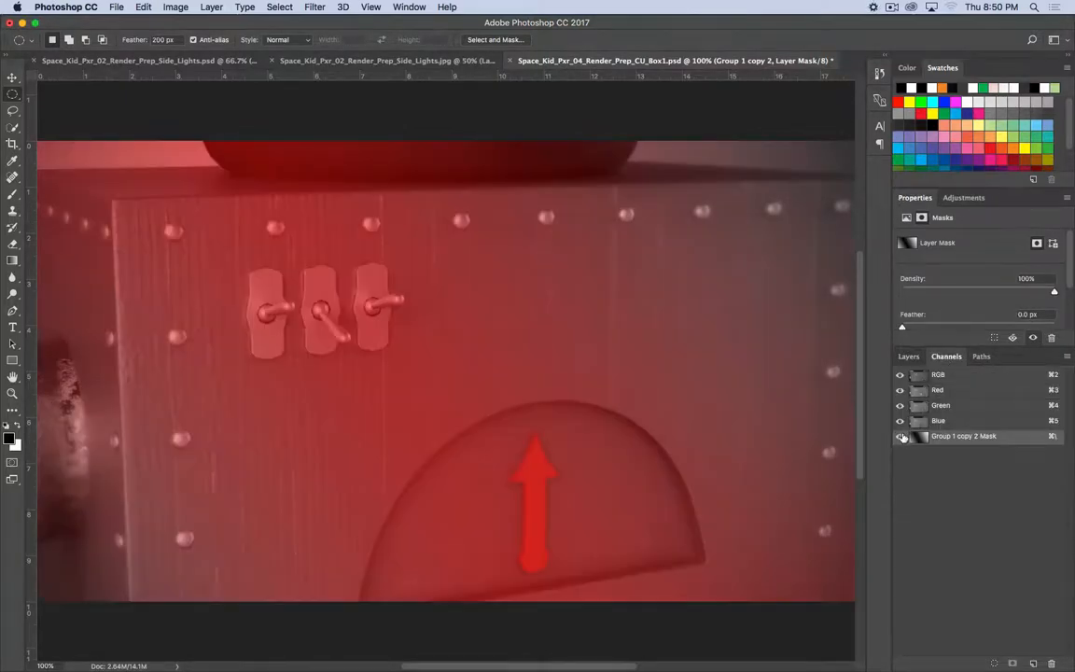
{"action": "left_click_drag", "start_coordinate": [901, 423], "coordinate": [902, 377]}
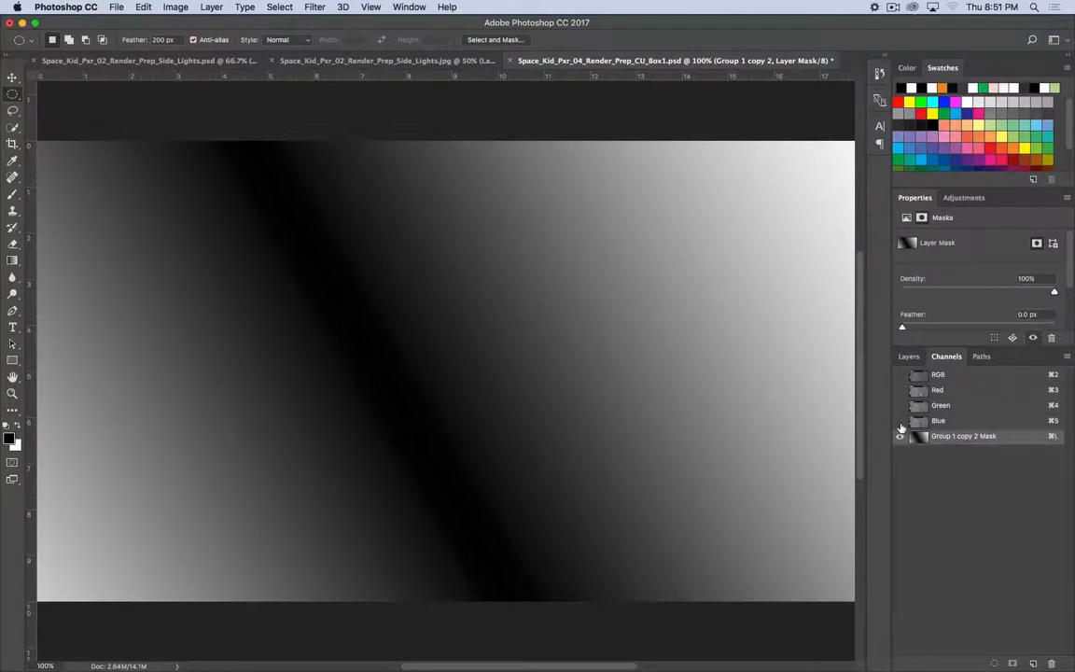
{"action": "left_click", "coordinate": [897, 374]}
{"action": "left_click", "coordinate": [900, 437]}
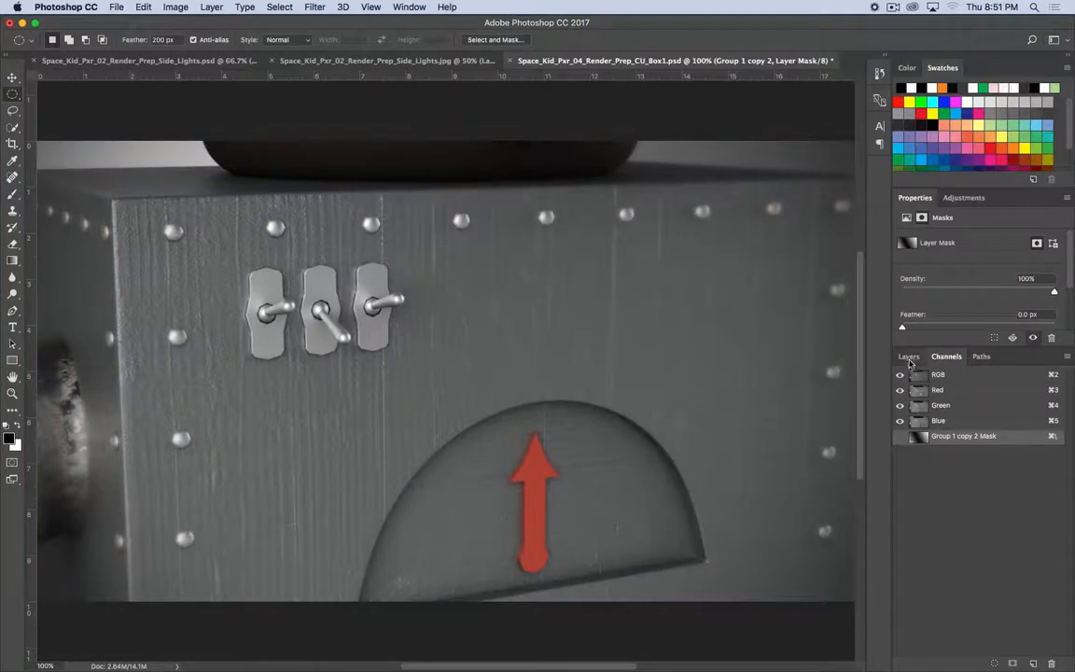
{"action": "left_click", "coordinate": [909, 357]}
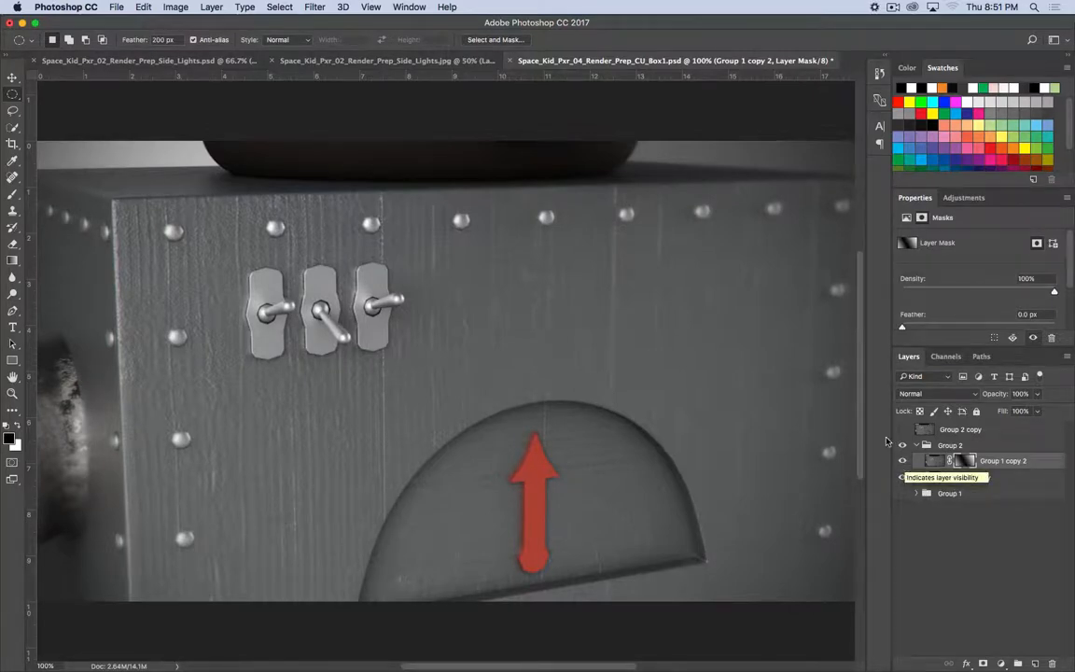
- Toggle the visibility of Group 1 copy 2 and Group 1 copy to compare the blurred and sharp versions
{"action": "left_click", "coordinate": [902, 461]}
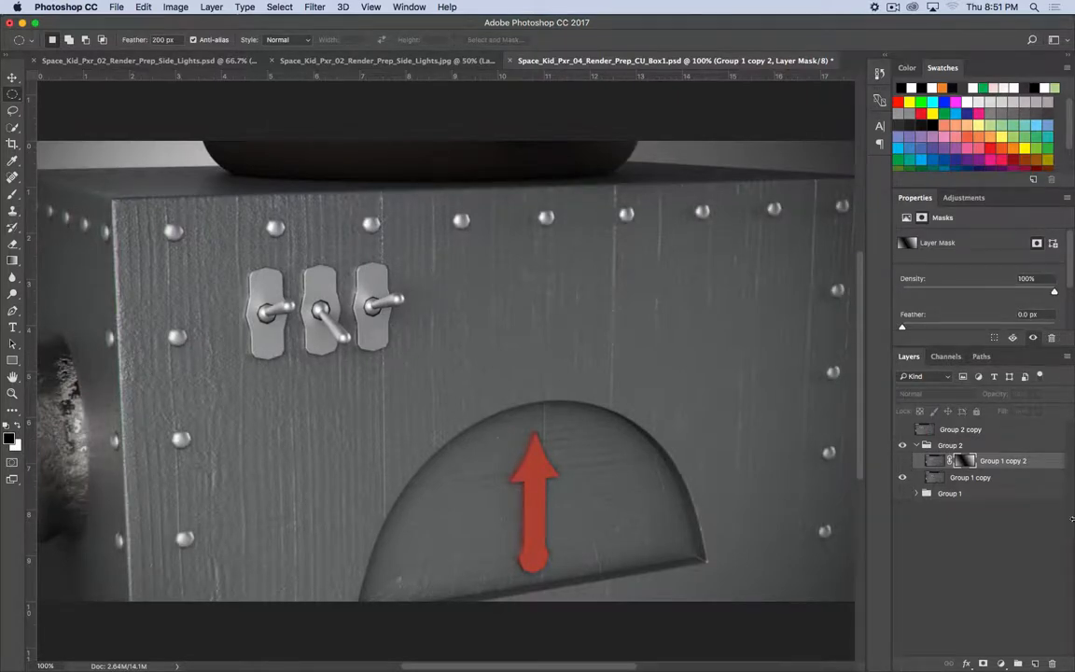
{"action": "left_click", "coordinate": [901, 477]}
{"action": "left_click", "coordinate": [903, 461]}
{"action": "left_click", "coordinate": [902, 477]}
- Duplicate Layer 0 from Group 1 and move the copy to the top of the layer stack
{"action": "left_click", "coordinate": [916, 493]}
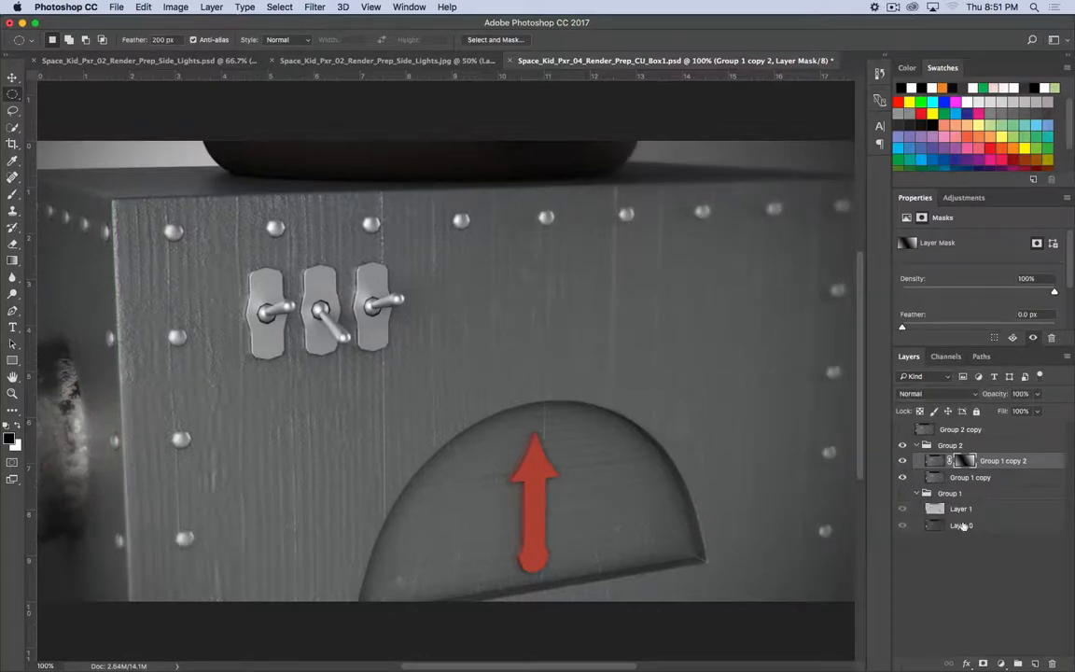
{"action": "left_click", "coordinate": [966, 526]}
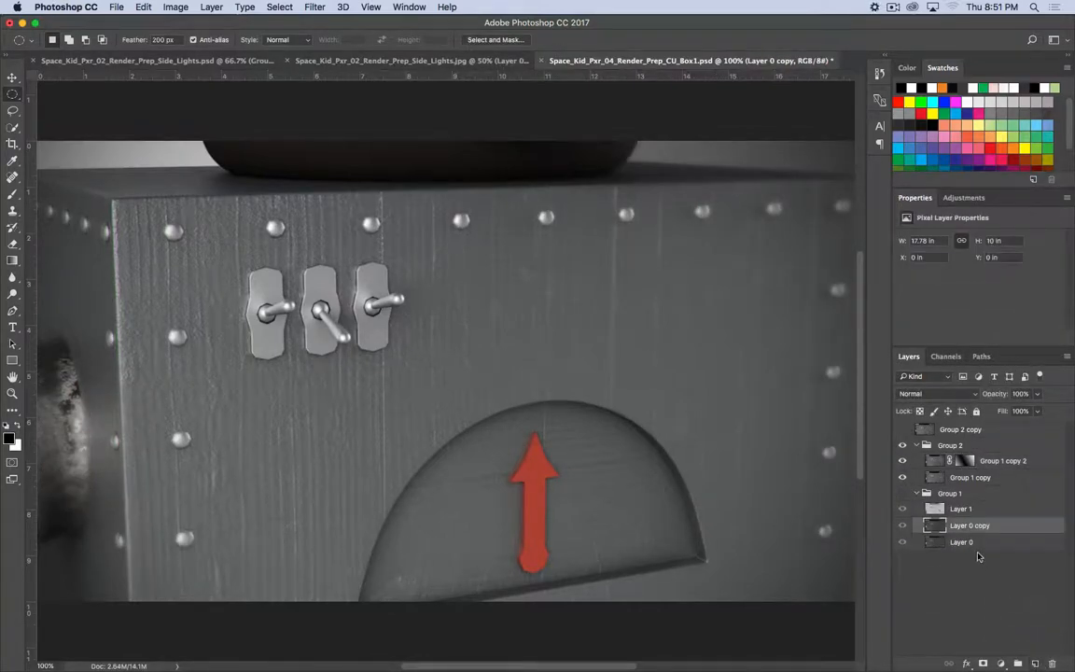
{"action": "left_click_drag", "start_coordinate": [968, 530], "coordinate": [936, 439]}
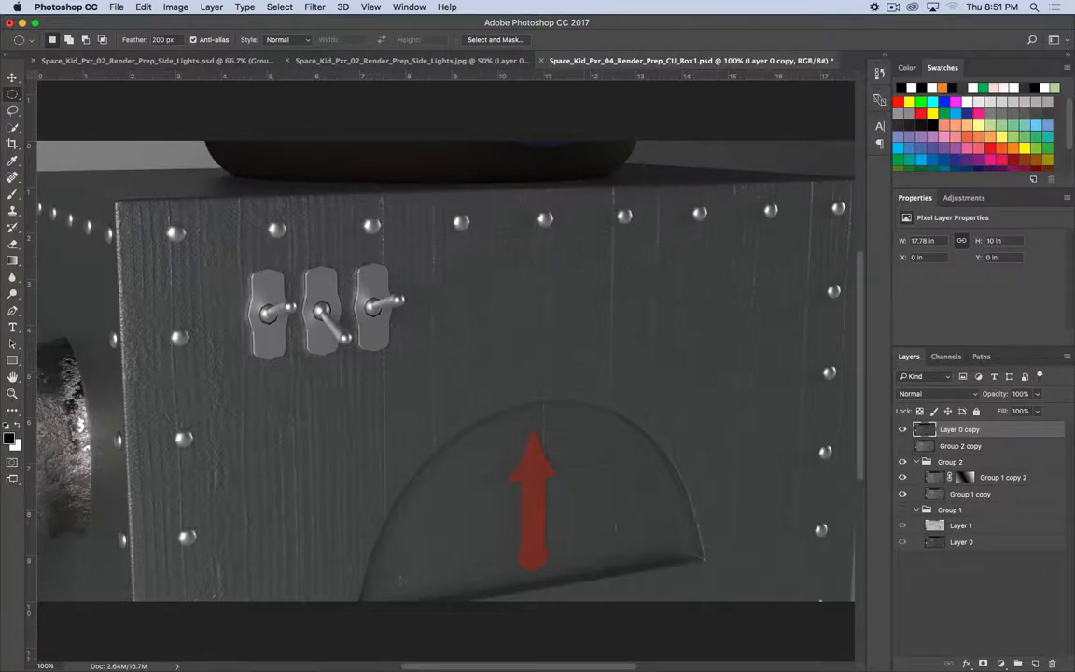
- Paste the NASA logo as a new layer and move it towards the right side of the box front
{"action": "key", "text": "super+l"}
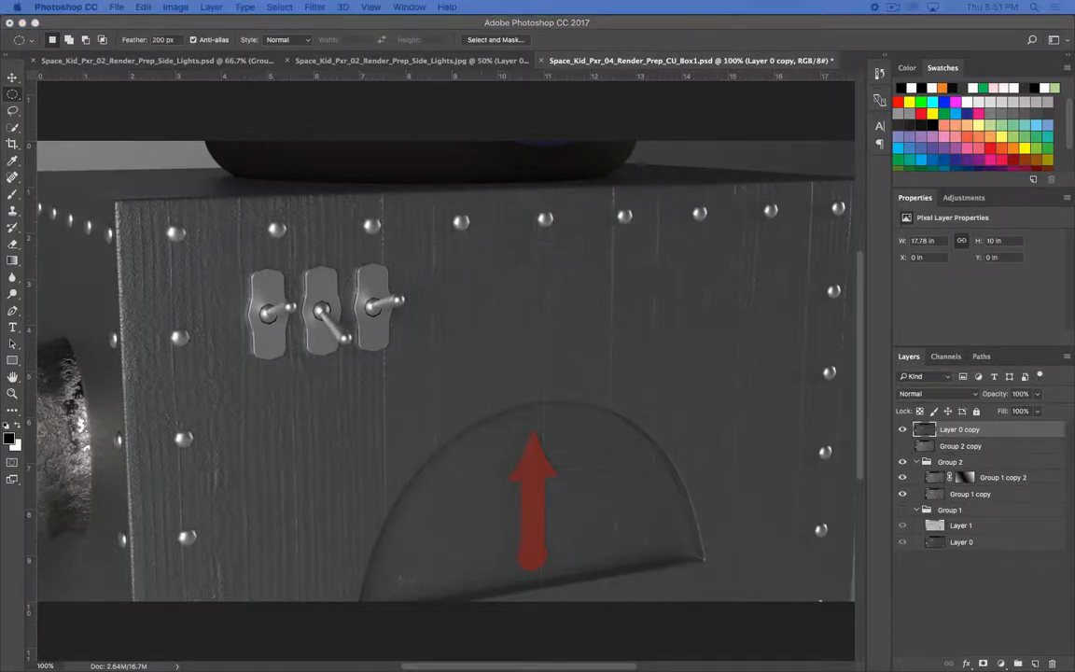
{"action": "key", "text": "super+period"}
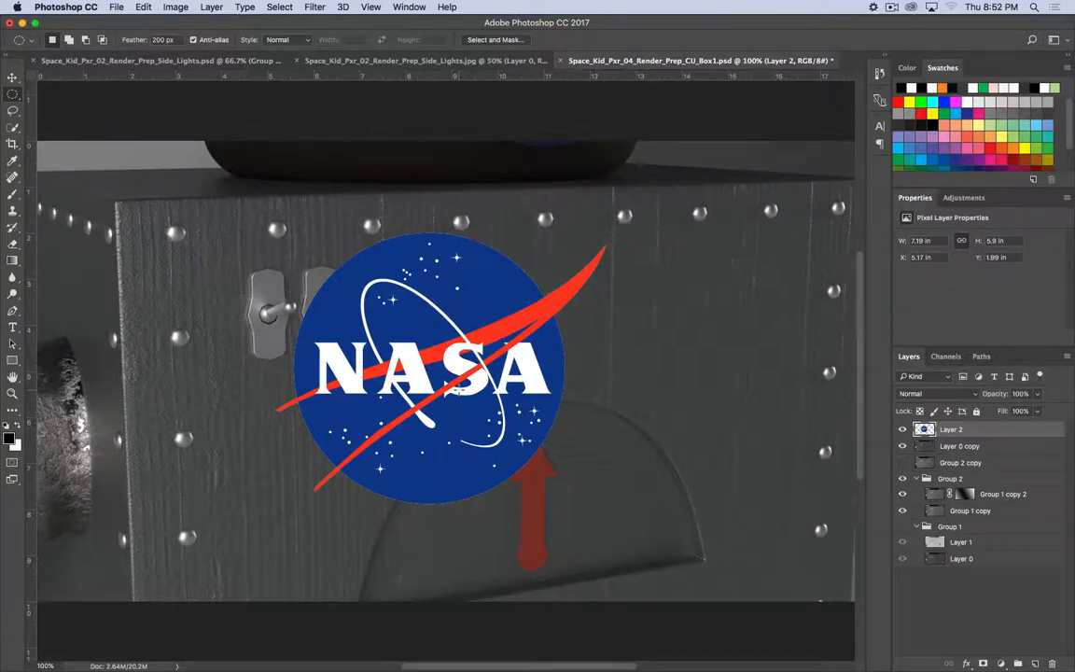
{"action": "key", "text": "v"}
{"action": "left_click_drag", "start_coordinate": [448, 391], "coordinate": [623, 372]}
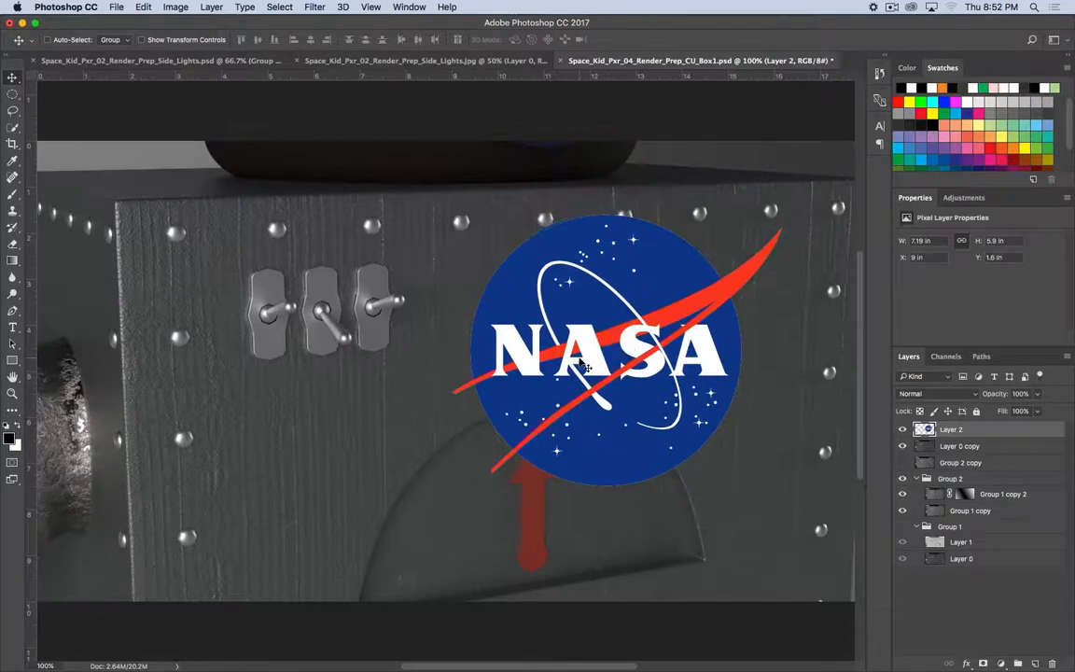
- Scale the NASA logo to about 64% and place it between the rivets near the box front's upper-right corner
{"action": "key", "text": "super+t"}
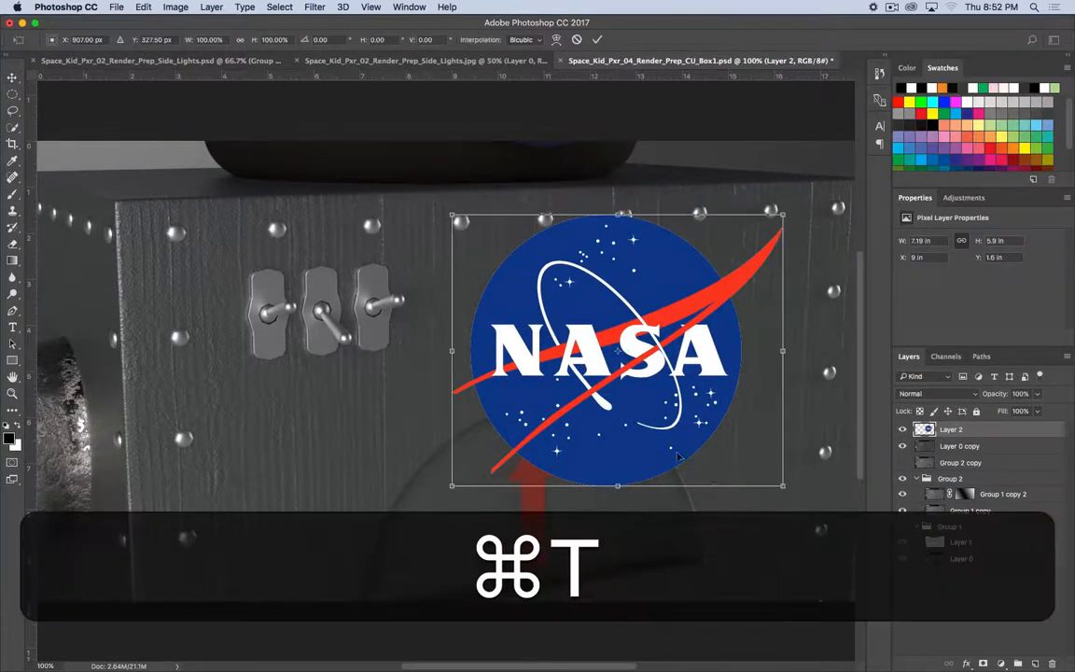
{"action": "left_click_drag", "start_coordinate": [782, 487], "coordinate": [718, 439]}
{"action": "left_click_drag", "start_coordinate": [628, 415], "coordinate": [714, 378]}
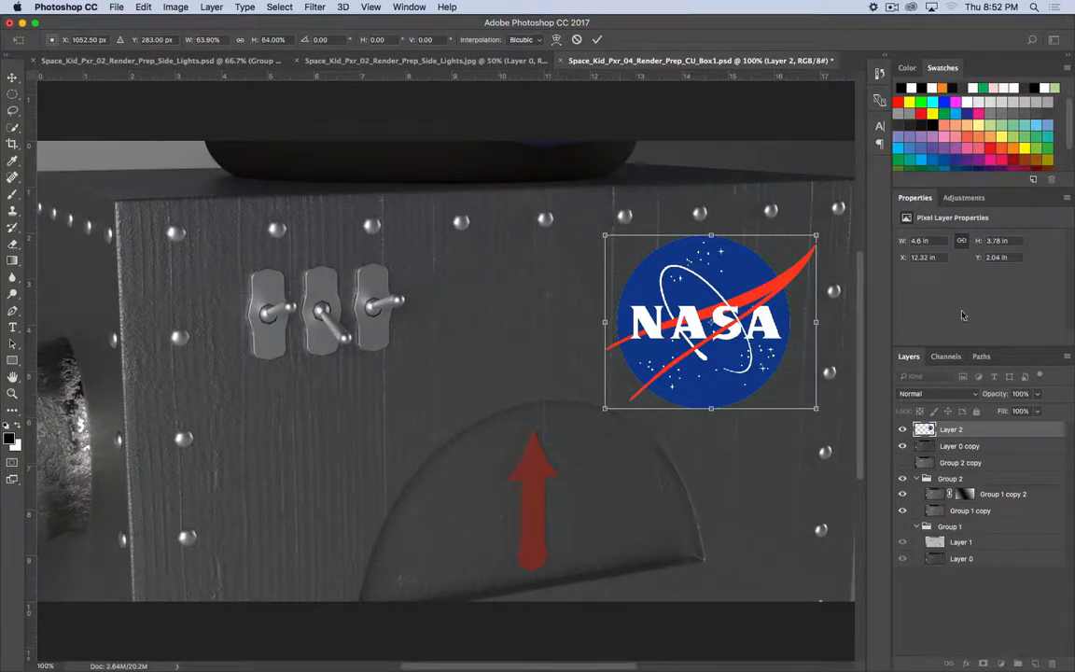
{"action": "key", "text": "Return"}
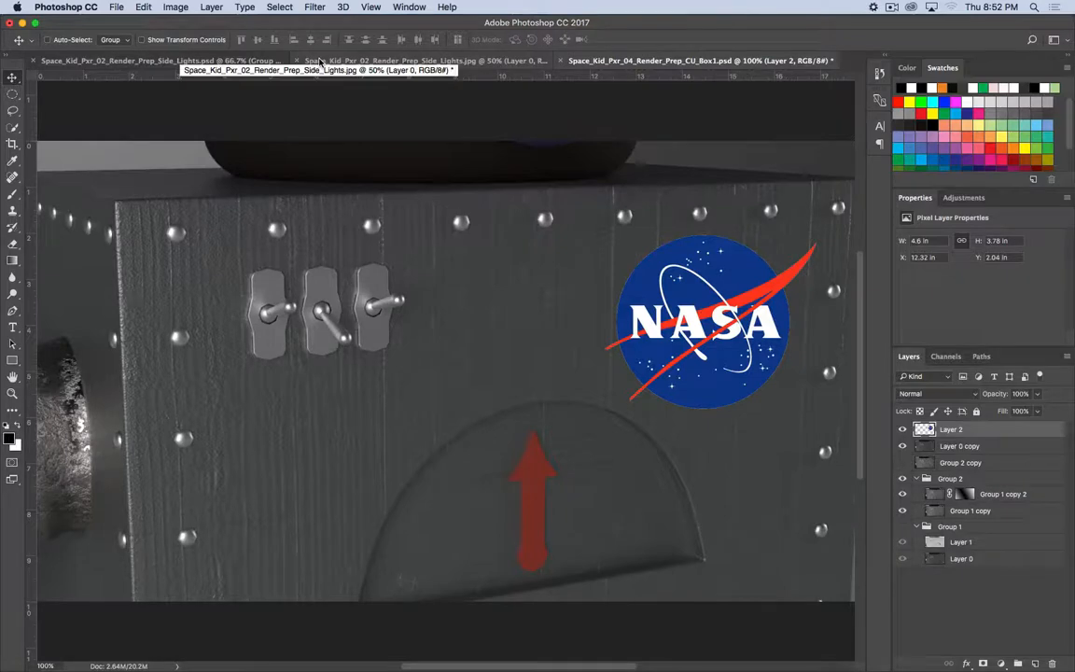
- Start a Perspective transform on the NASA logo and taper its right side, with a vertical skew of about 3.7°
{"action": "left_click", "coordinate": [176, 6]}
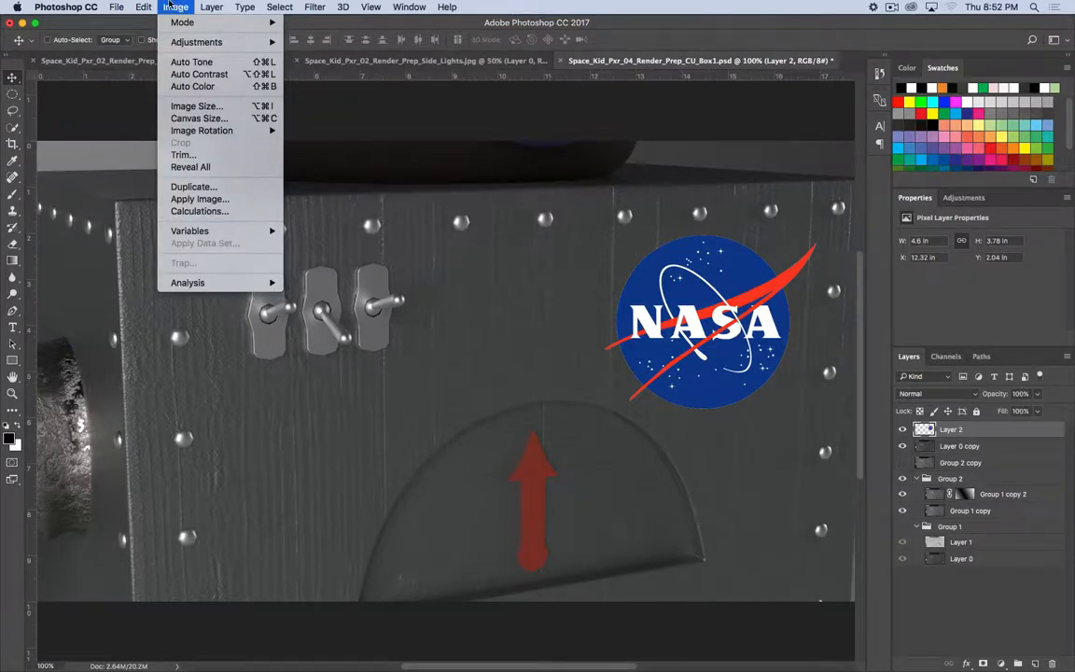
{"action": "mouse_move", "coordinate": [179, 45]}
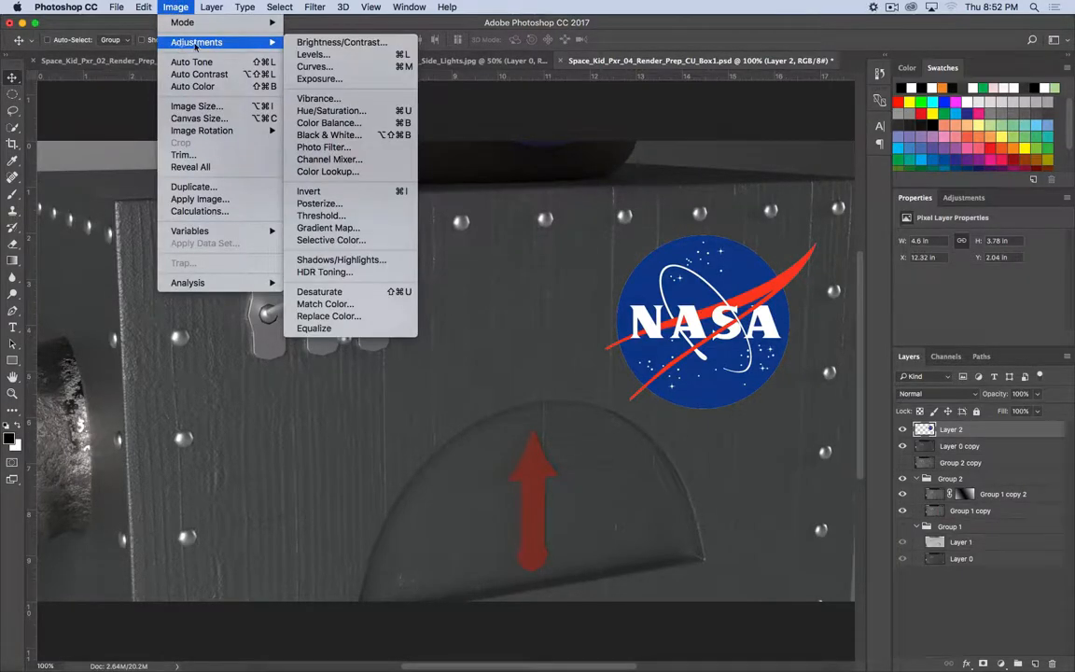
{"action": "mouse_move", "coordinate": [197, 131]}
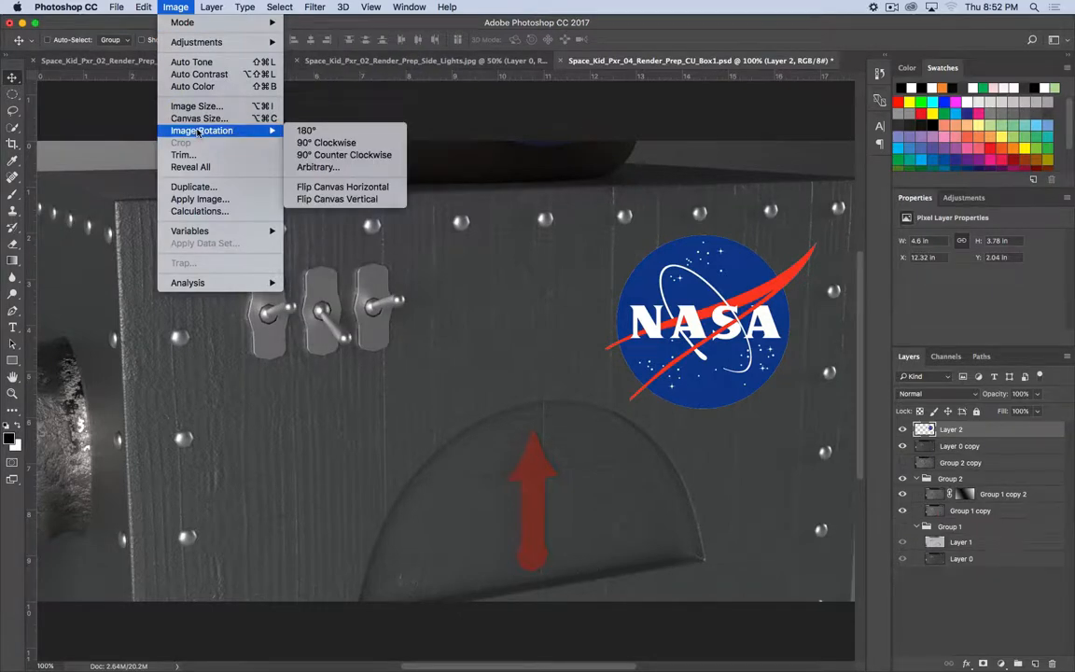
{"action": "mouse_move", "coordinate": [143, 6]}
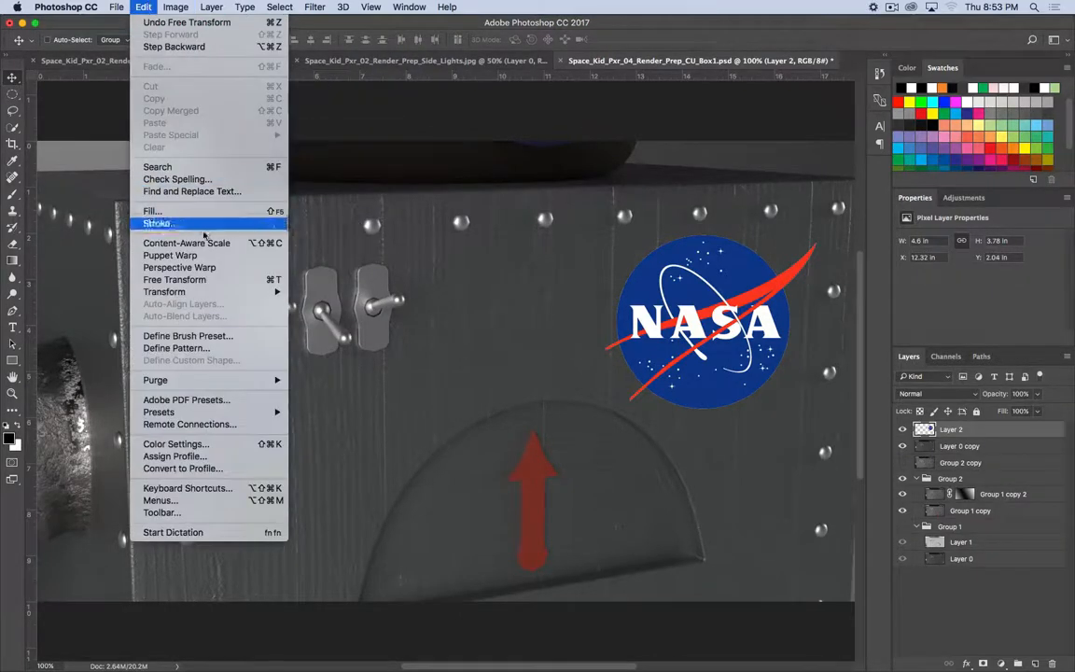
{"action": "mouse_move", "coordinate": [224, 291]}
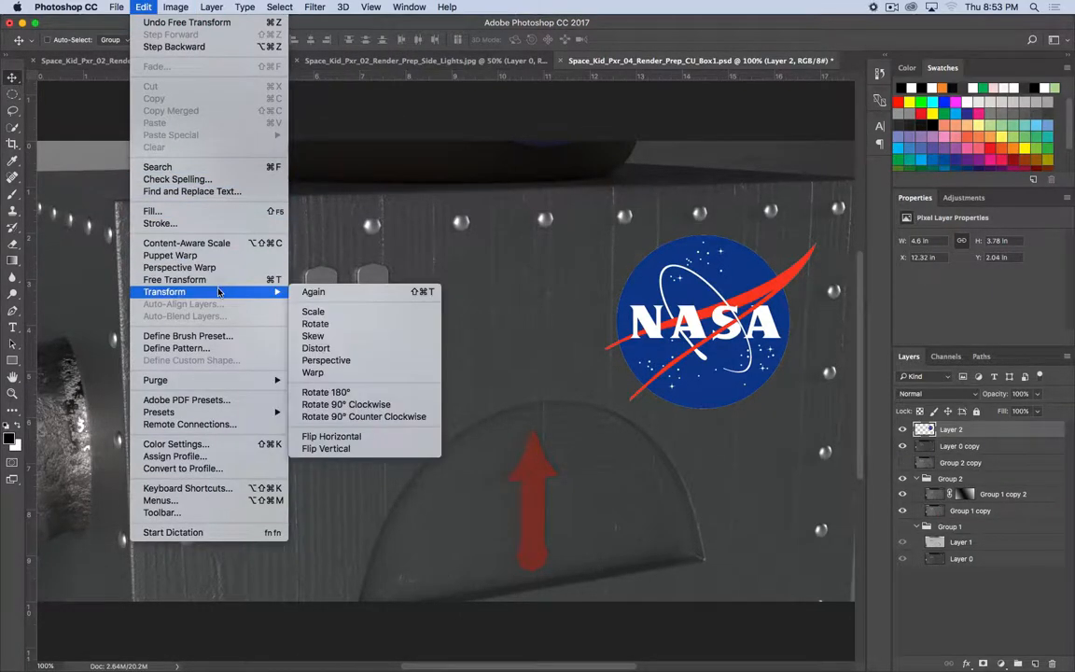
{"action": "left_click", "coordinate": [380, 368]}
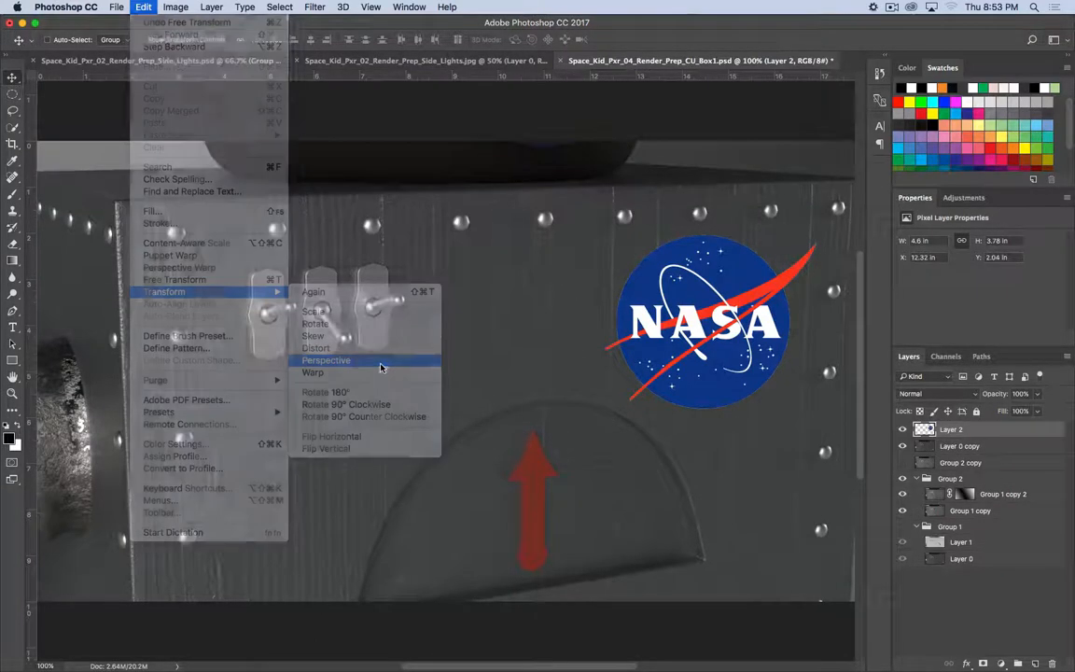
{"action": "left_click_drag", "start_coordinate": [817, 324], "coordinate": [780, 331]}
{"action": "key", "text": "super+z"}
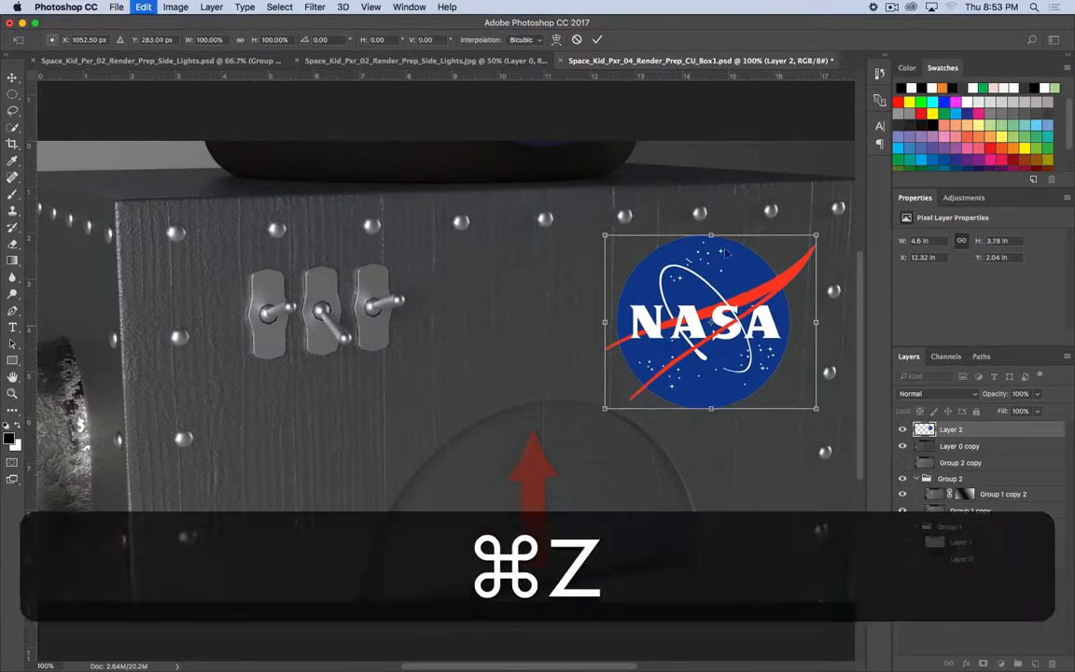
{"action": "left_click_drag", "start_coordinate": [815, 239], "coordinate": [813, 250]}
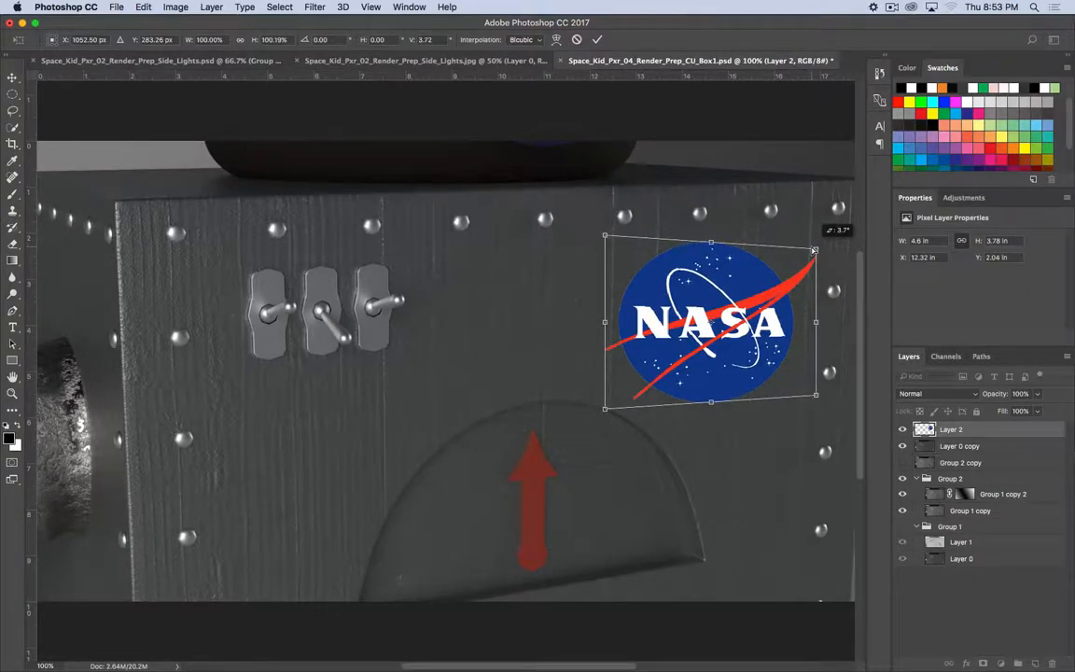
- Raise the logo's right edge to follow the box's perspective, bringing the vertical skew to about -6.7°
{"action": "mouse_move", "coordinate": [815, 322]}
{"action": "left_mouse_down"}
{"action": "mouse_move", "coordinate": [815, 304]}
{"action": "mouse_move", "coordinate": [820, 317]}
{"action": "left_mouse_up"}
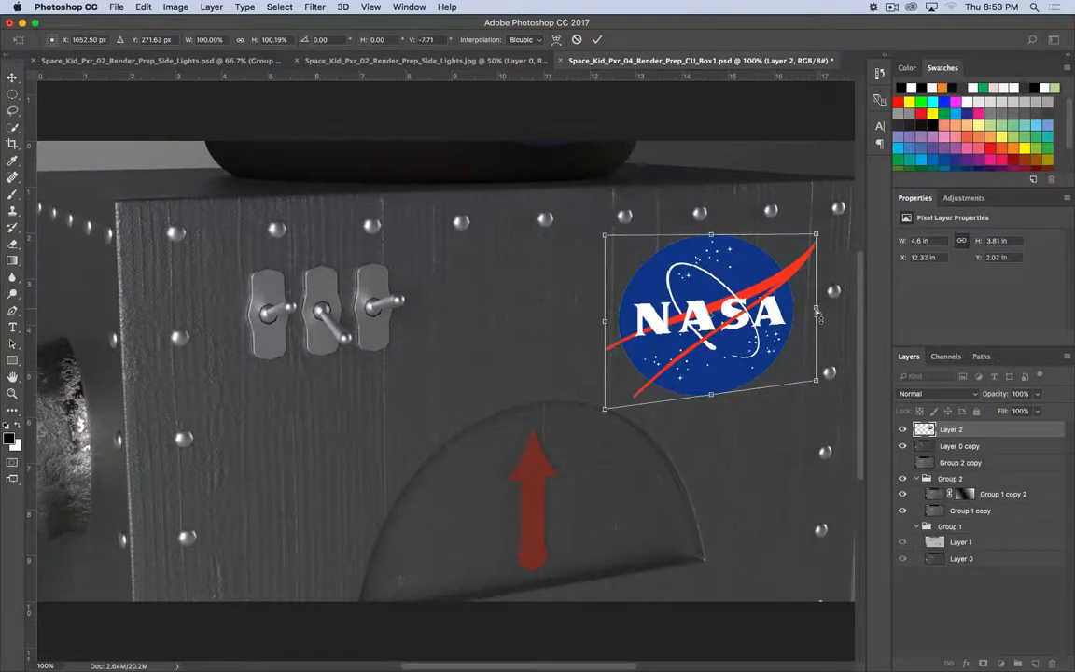
{"action": "left_click_drag", "start_coordinate": [818, 238], "coordinate": [815, 231]}
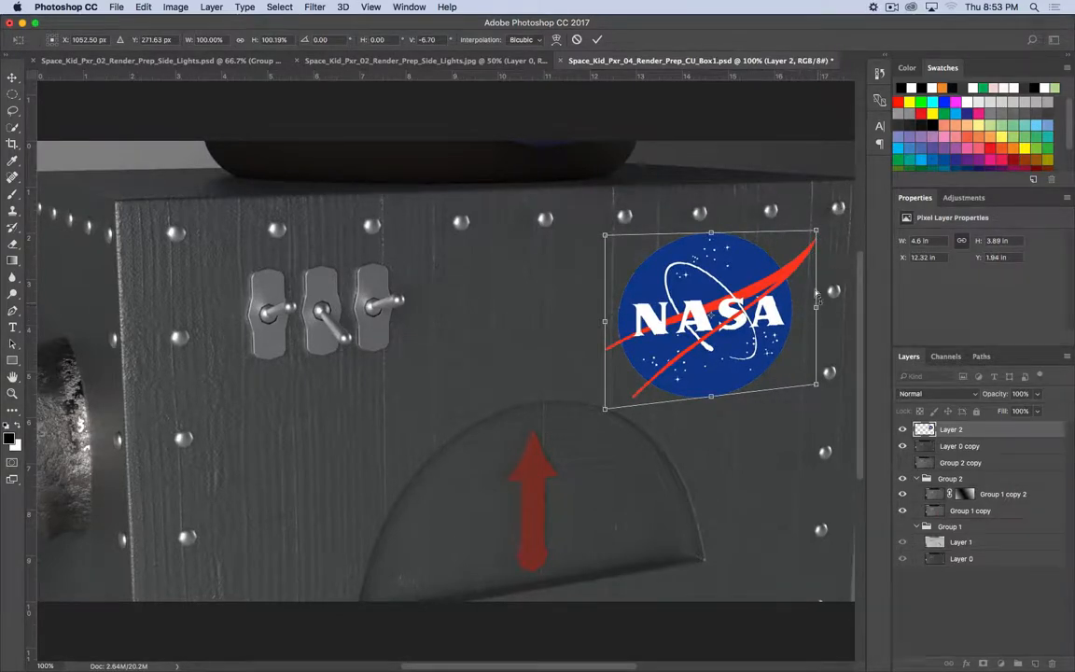
{"action": "left_click_drag", "start_coordinate": [816, 234], "coordinate": [817, 236]}
{"action": "key", "text": "super+z"}
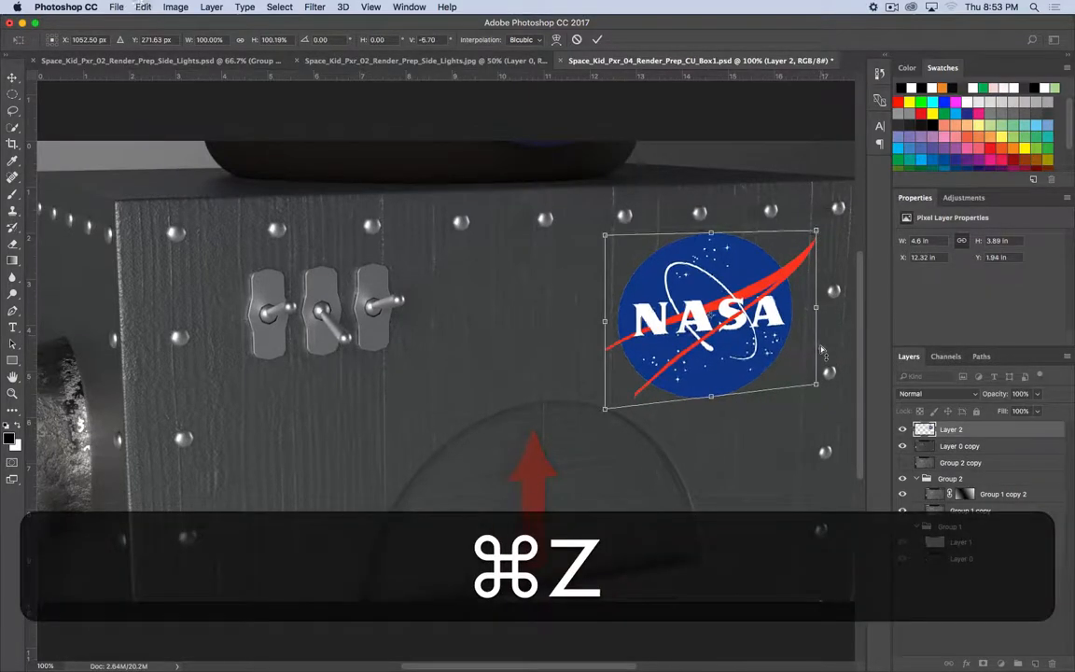
- Rotate the logo slightly counterclockwise, shift it towards the right-hand rivets at about X 12.71 in, Y 1.99 in, and apply the transform
{"action": "key", "text": "super+t"}
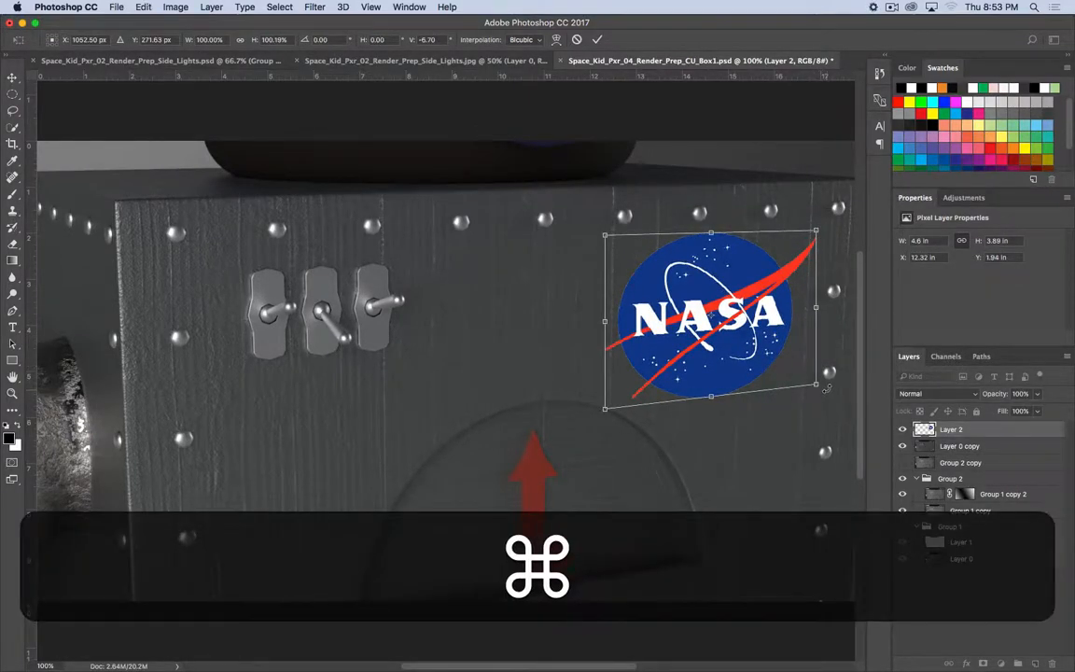
{"action": "left_click_drag", "start_coordinate": [825, 392], "coordinate": [827, 382]}
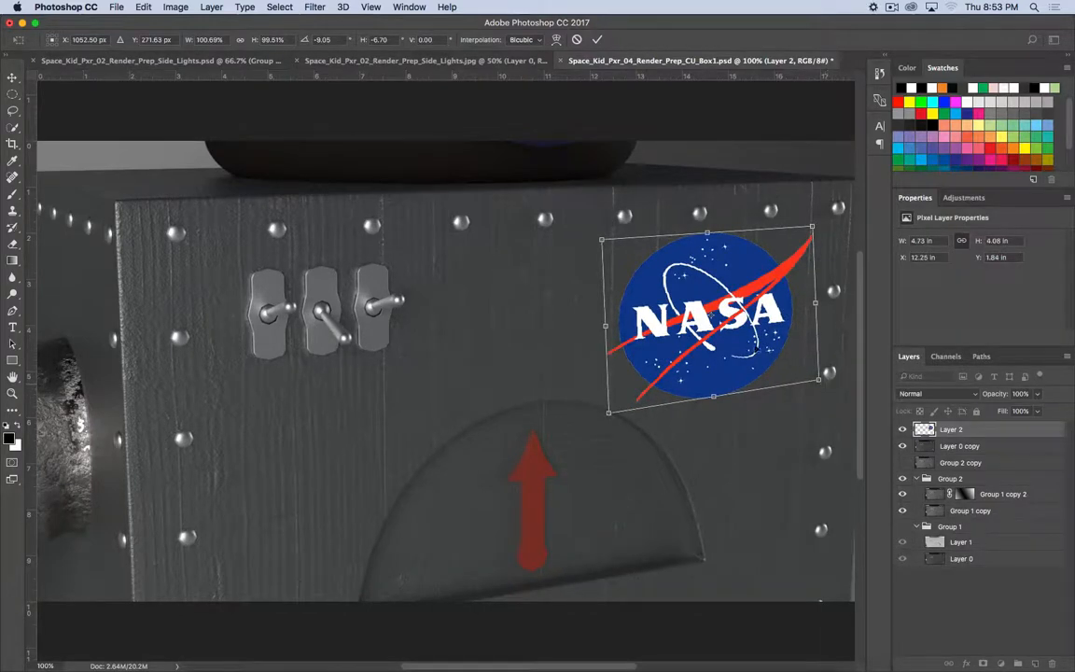
{"action": "mouse_move", "coordinate": [725, 346]}
{"action": "left_mouse_down"}
{"action": "mouse_move", "coordinate": [744, 344]}
{"action": "mouse_move", "coordinate": [732, 342]}
{"action": "left_mouse_up"}
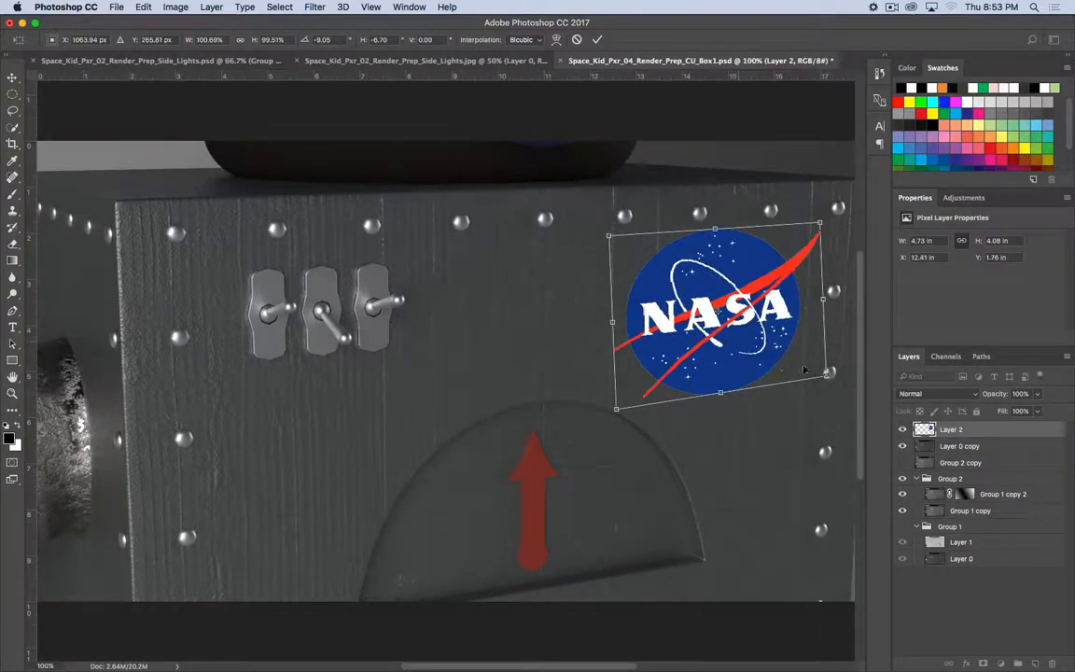
{"action": "left_click_drag", "start_coordinate": [831, 376], "coordinate": [843, 363]}
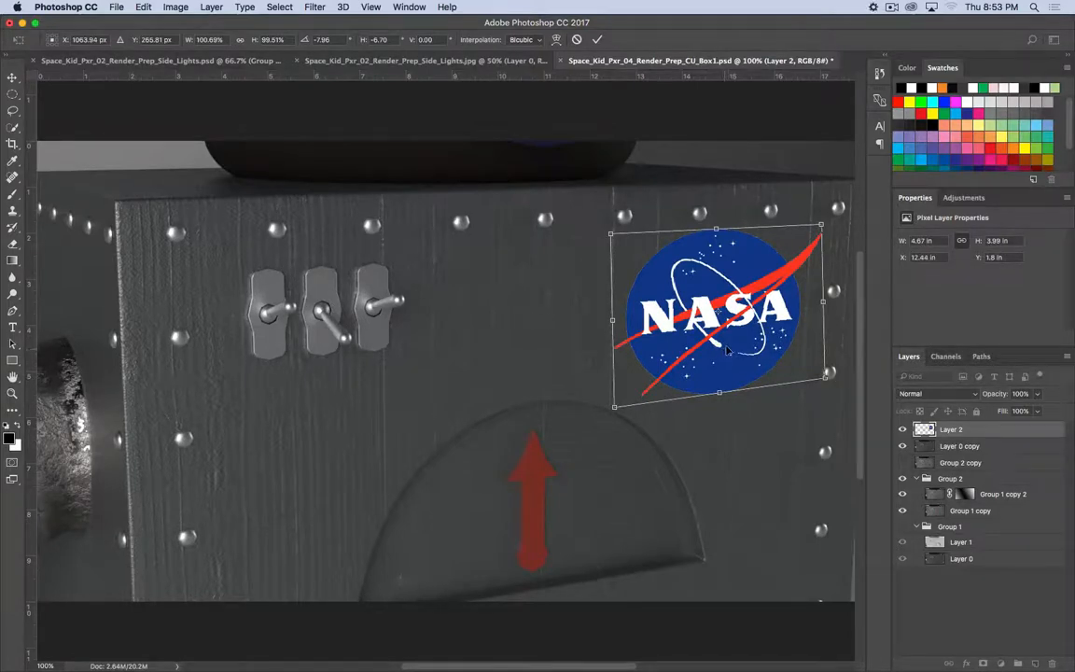
{"action": "left_click_drag", "start_coordinate": [743, 321], "coordinate": [755, 324]}
{"action": "key", "text": "Return"}
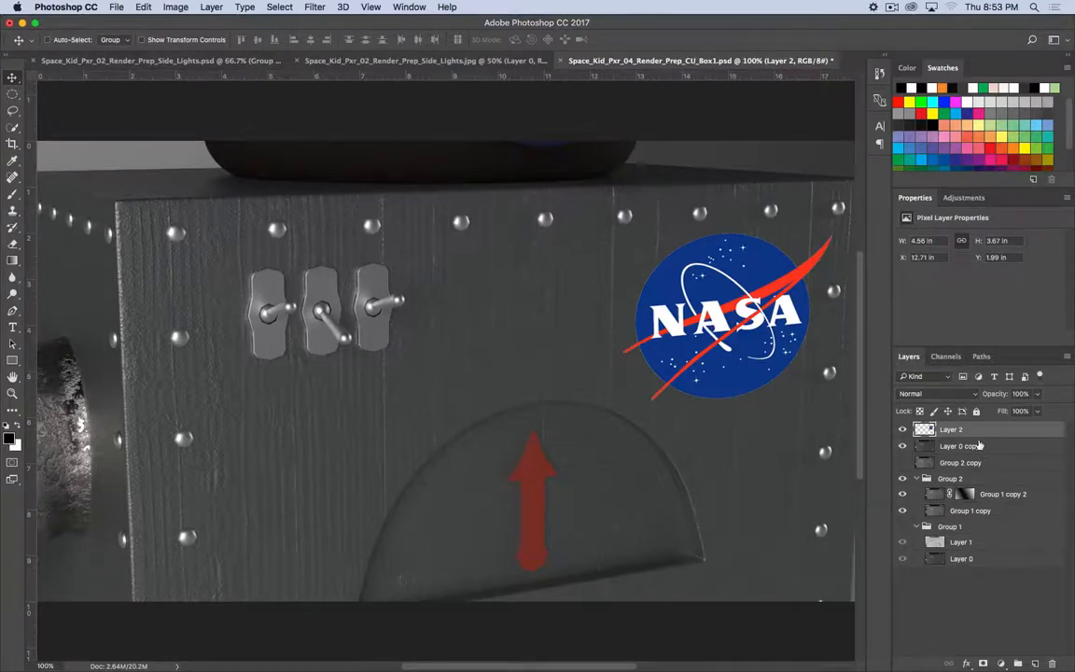
- Open the logo layer's Blending Options and lower the Underlying Layer white point of Blend If Gray to 74
{"action": "left_click", "coordinate": [969, 662]}
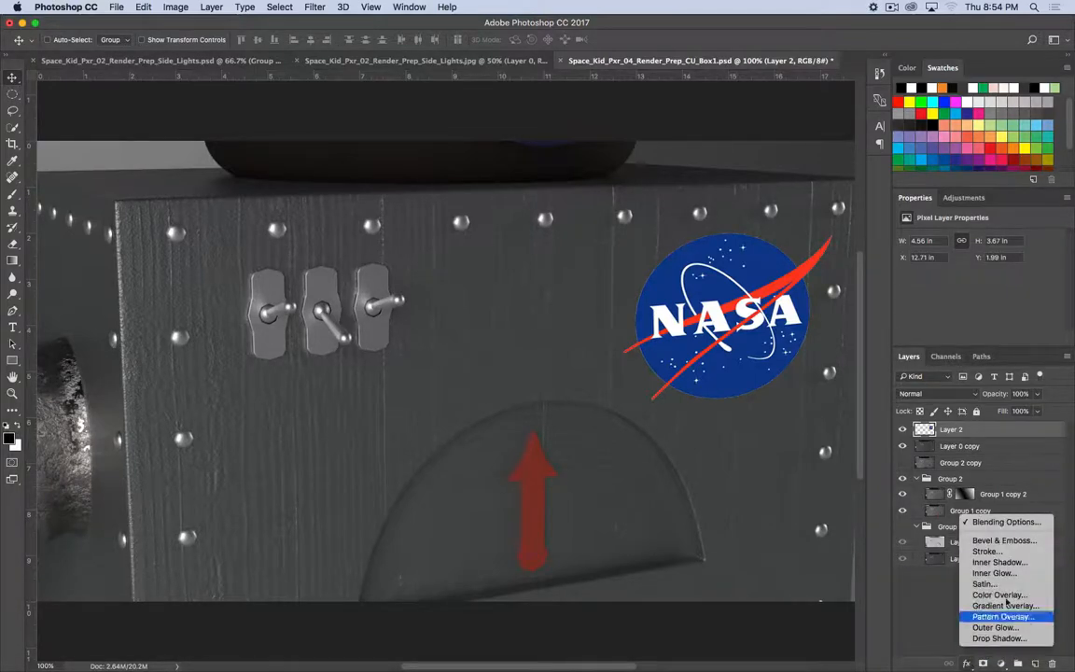
{"action": "left_click", "coordinate": [1008, 524]}
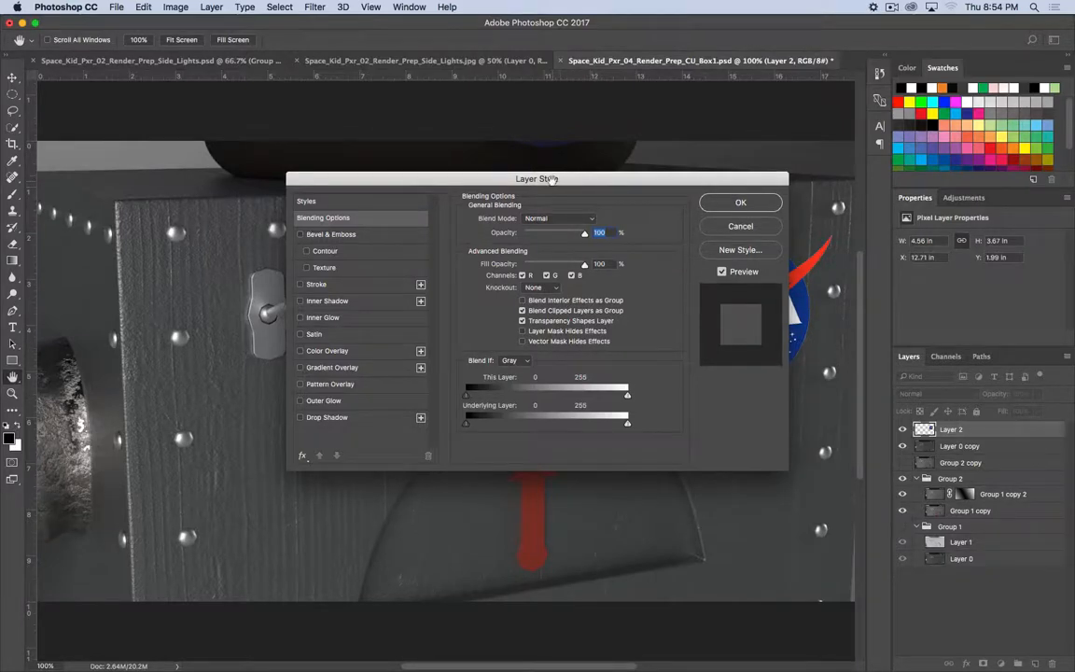
{"action": "left_click_drag", "start_coordinate": [550, 179], "coordinate": [342, 95]}
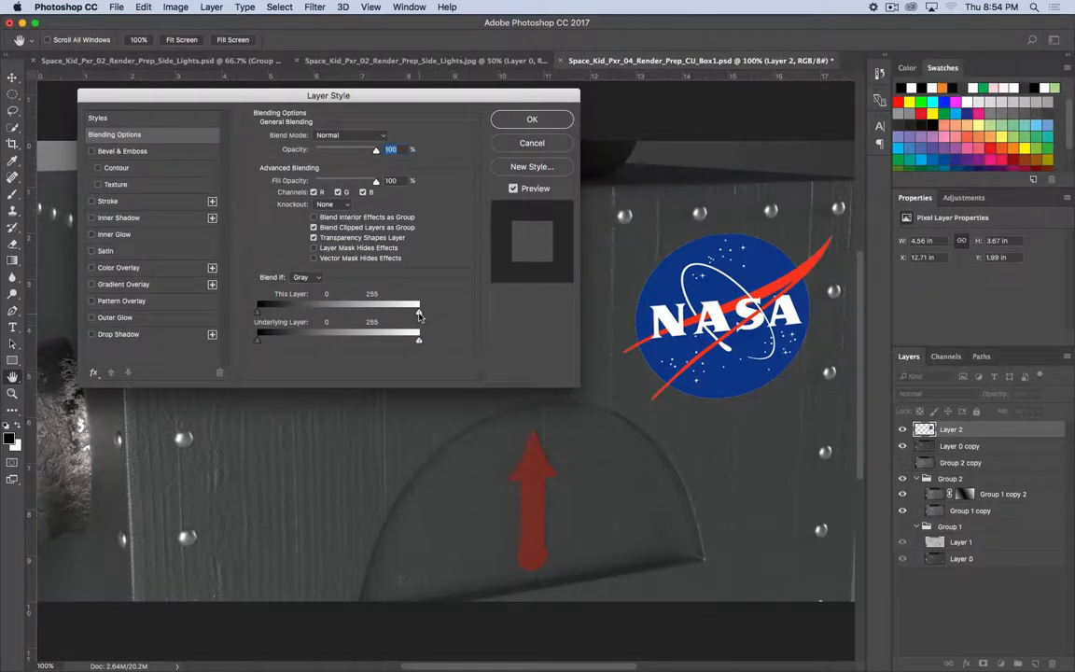
{"action": "mouse_move", "coordinate": [419, 314]}
{"action": "left_mouse_down"}
{"action": "mouse_move", "coordinate": [399, 310]}
{"action": "mouse_move", "coordinate": [428, 310]}
{"action": "left_mouse_up"}
{"action": "mouse_move", "coordinate": [419, 312]}
{"action": "left_mouse_down"}
{"action": "mouse_move", "coordinate": [344, 321]}
{"action": "mouse_move", "coordinate": [419, 314]}
{"action": "left_mouse_up"}
{"action": "left_click_drag", "start_coordinate": [257, 339], "coordinate": [235, 340]}
{"action": "left_click_drag", "start_coordinate": [419, 341], "coordinate": [304, 349]}
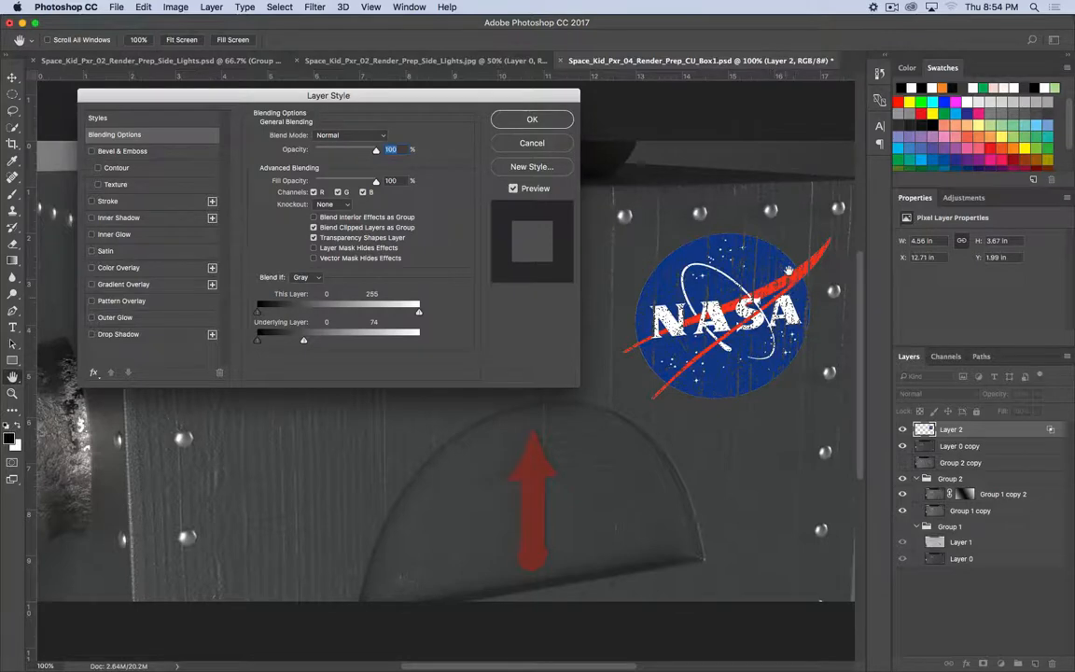
- Split the Underlying Layer white point into 55 / 87 so the wood texture fades softly through the logo
{"action": "key", "text": "super+="}
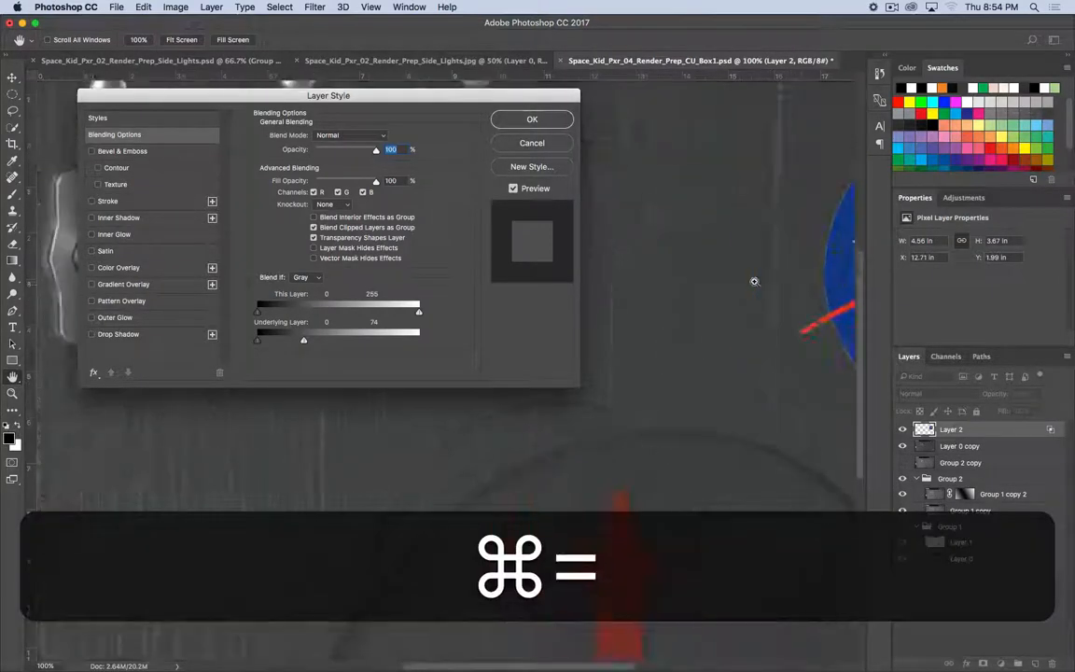
{"action": "left_click_drag", "start_coordinate": [801, 262], "coordinate": [454, 381]}
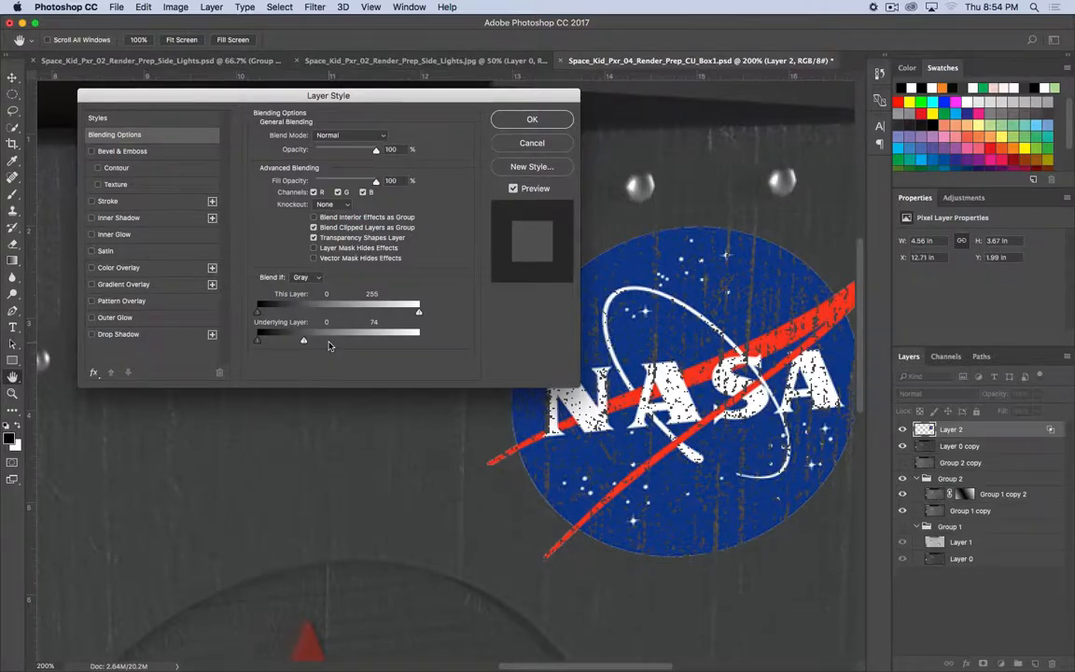
{"action": "key", "text": "alt"}
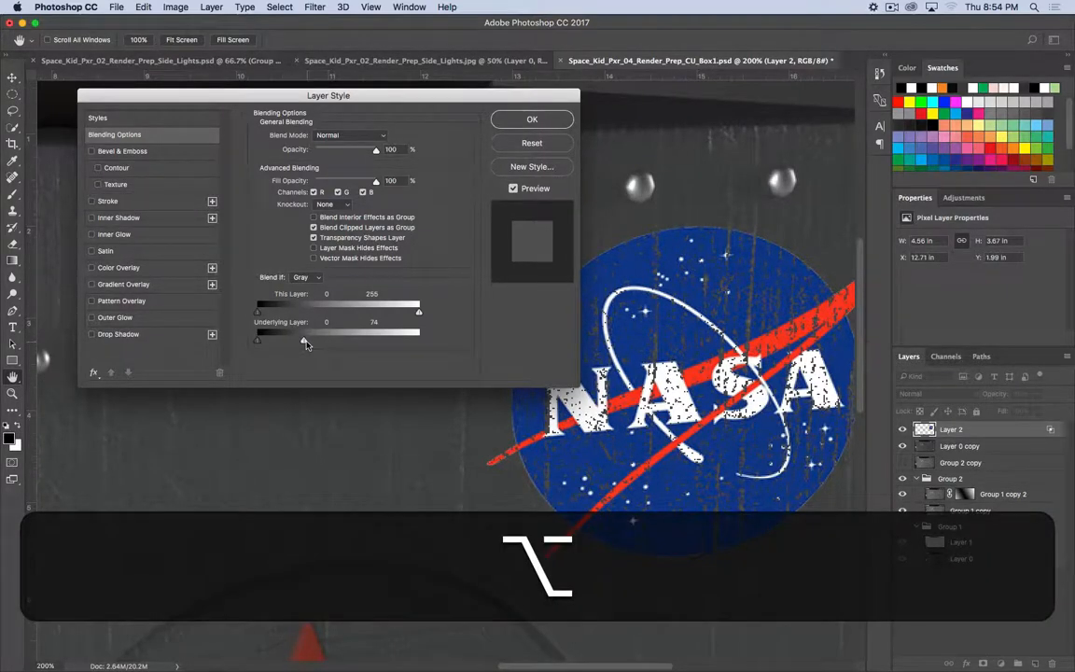
{"action": "mouse_move", "coordinate": [310, 343]}
{"action": "left_mouse_down"}
{"action": "mouse_move", "coordinate": [325, 348]}
{"action": "mouse_move", "coordinate": [295, 344]}
{"action": "left_mouse_up"}
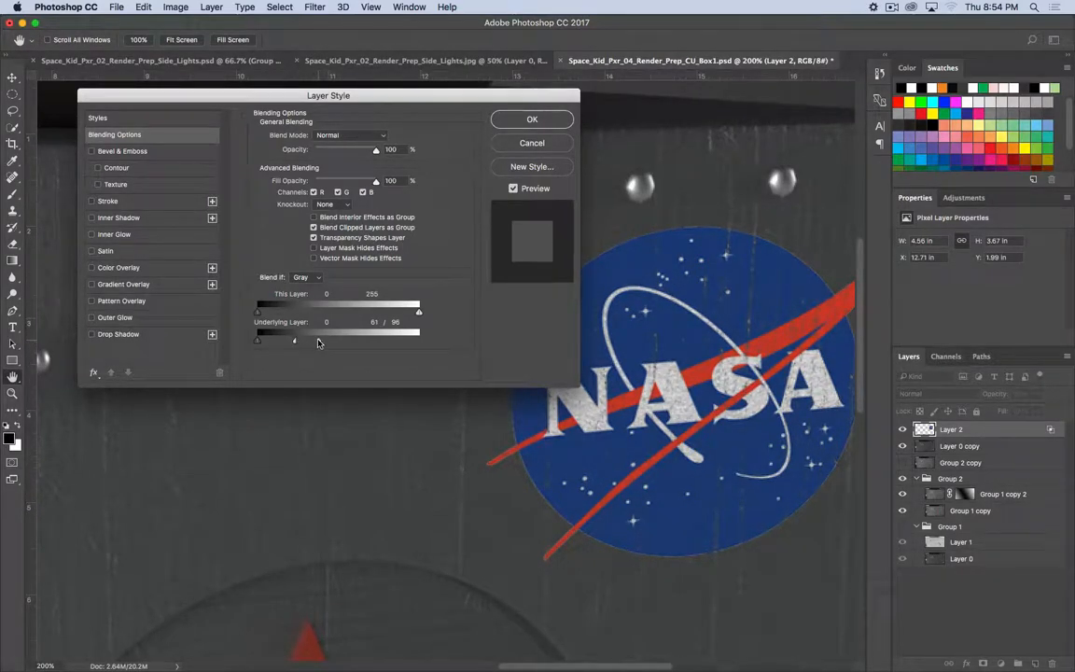
{"action": "left_click_drag", "start_coordinate": [319, 344], "coordinate": [314, 342]}
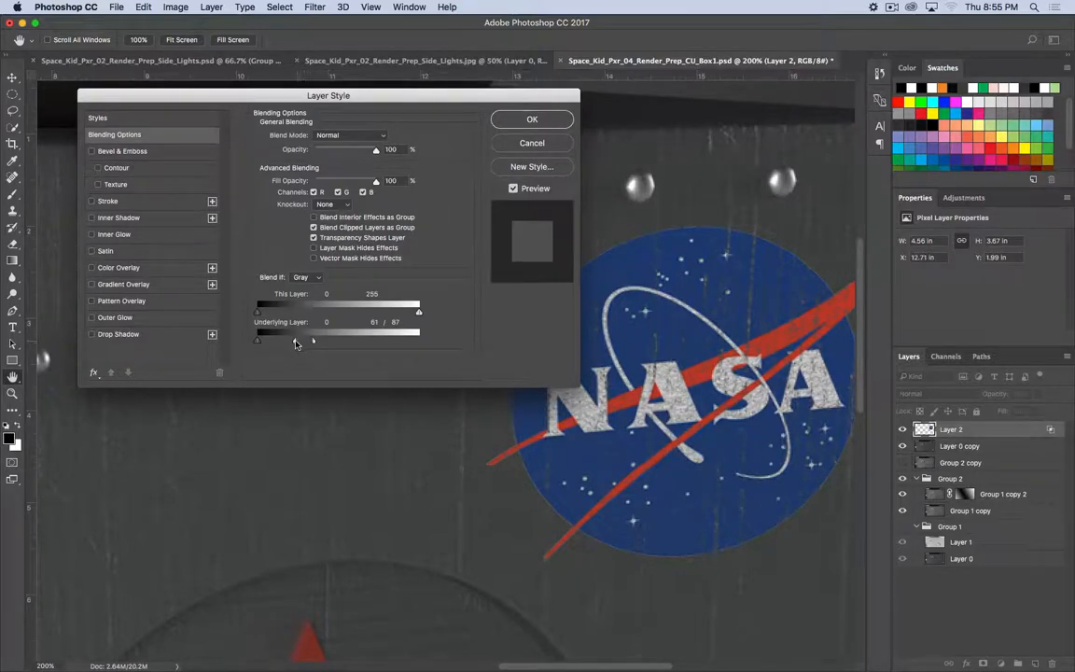
{"action": "left_click_drag", "start_coordinate": [296, 344], "coordinate": [292, 344]}
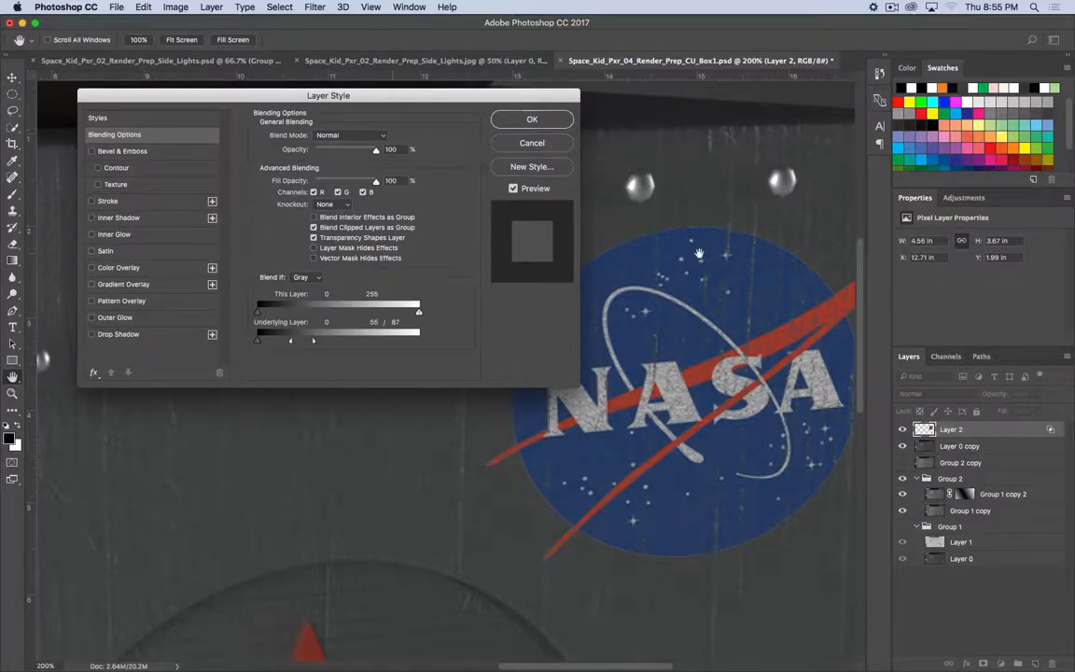
- Check the weathered logo against the whole box front and accept the layer style
{"action": "key", "text": "super+minus"}
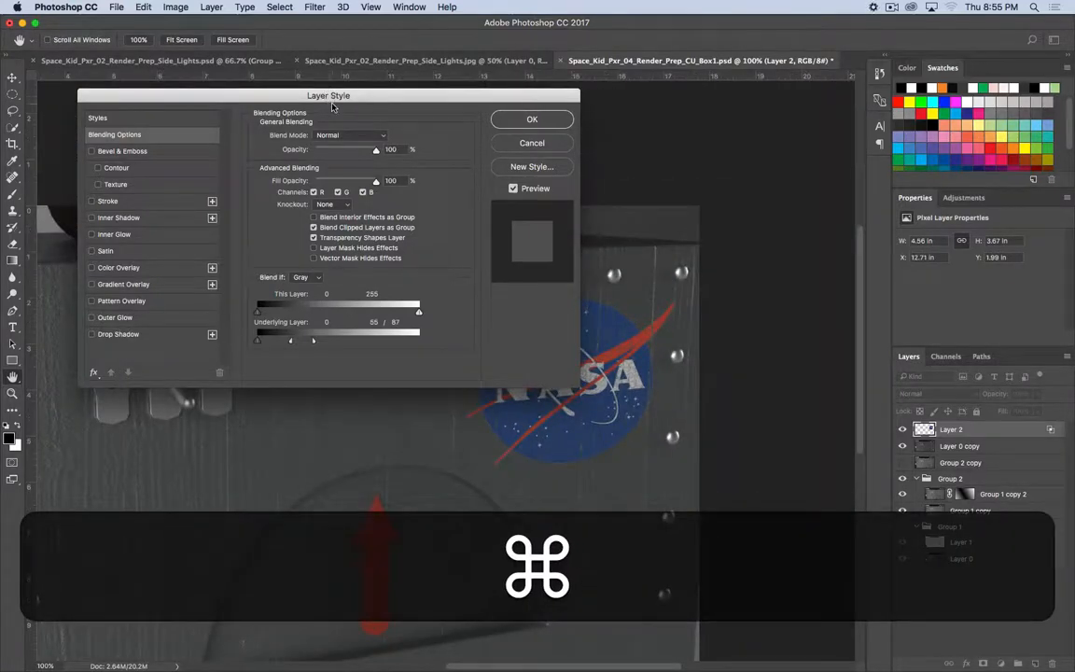
{"action": "left_click_drag", "start_coordinate": [313, 95], "coordinate": [0, 95]}
{"action": "left_click", "coordinate": [133, 118]}
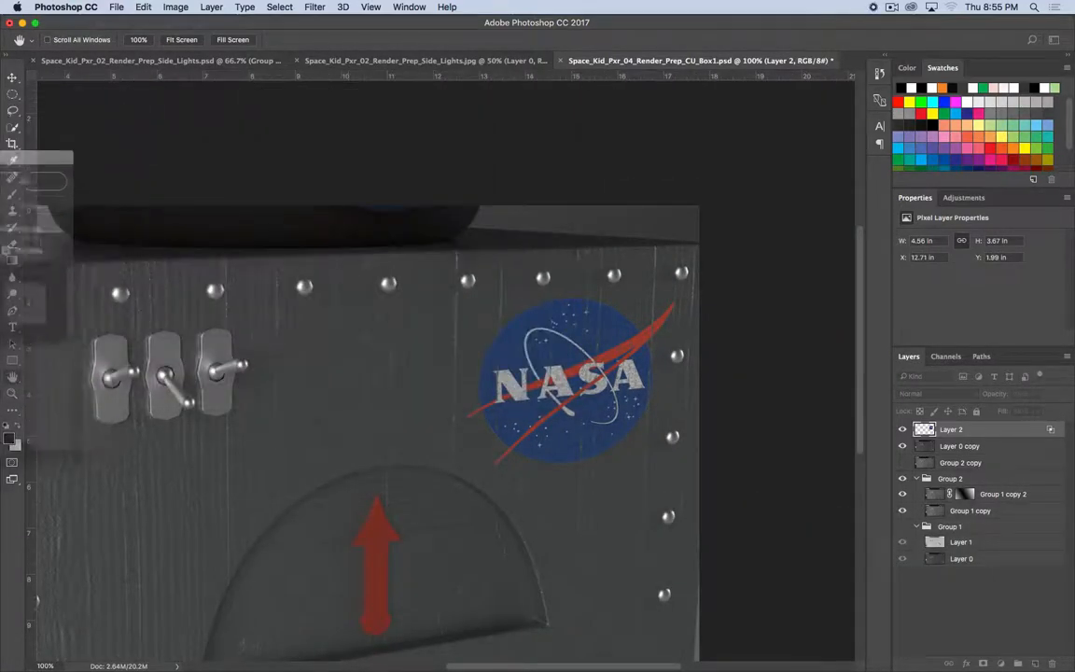
{"action": "key", "text": "space"}
{"action": "left_click_drag", "start_coordinate": [460, 411], "coordinate": [578, 337]}
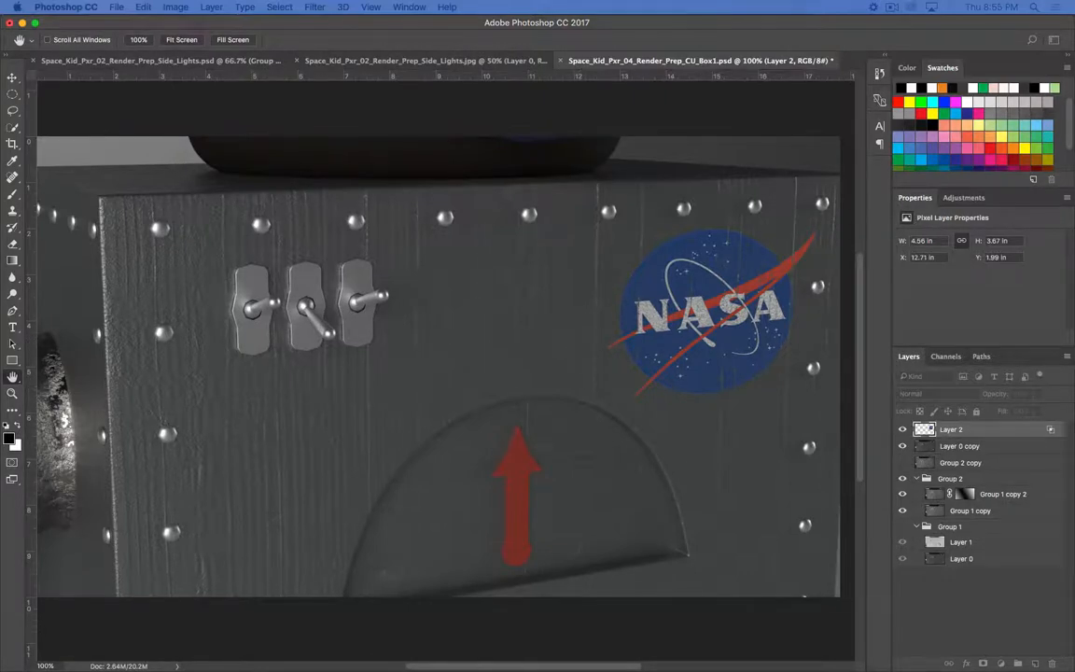
{"action": "key", "text": "space"}
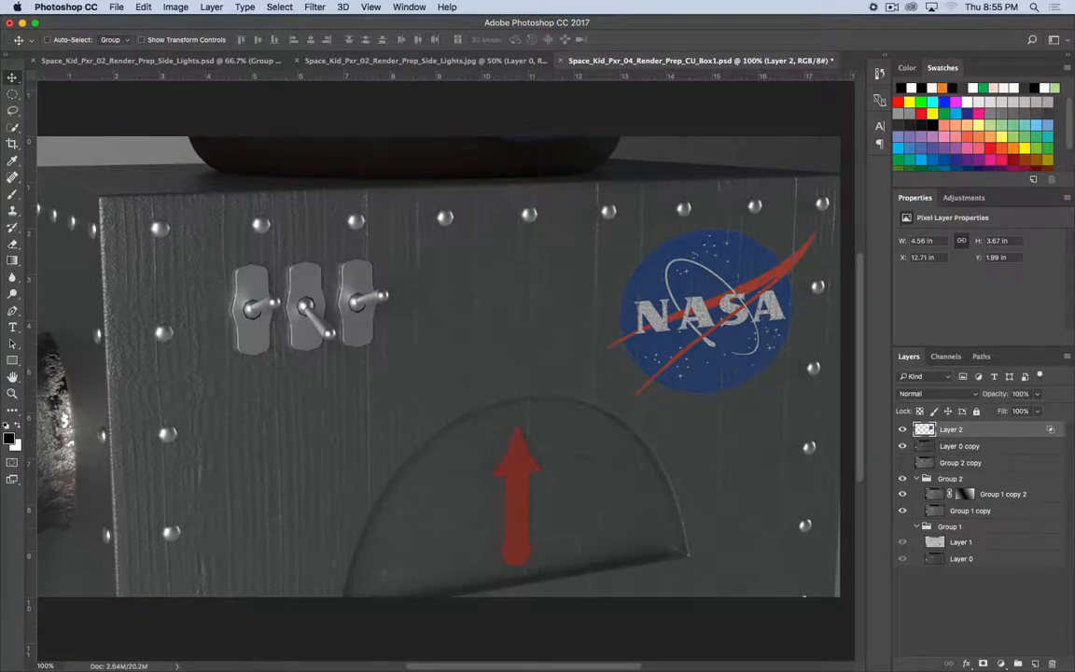
- Merge the logo's Layer 2 with Layer 0 copy and move the merged layer below Group 2 copy
{"action": "left_click", "coordinate": [956, 445], "text": "shift"}
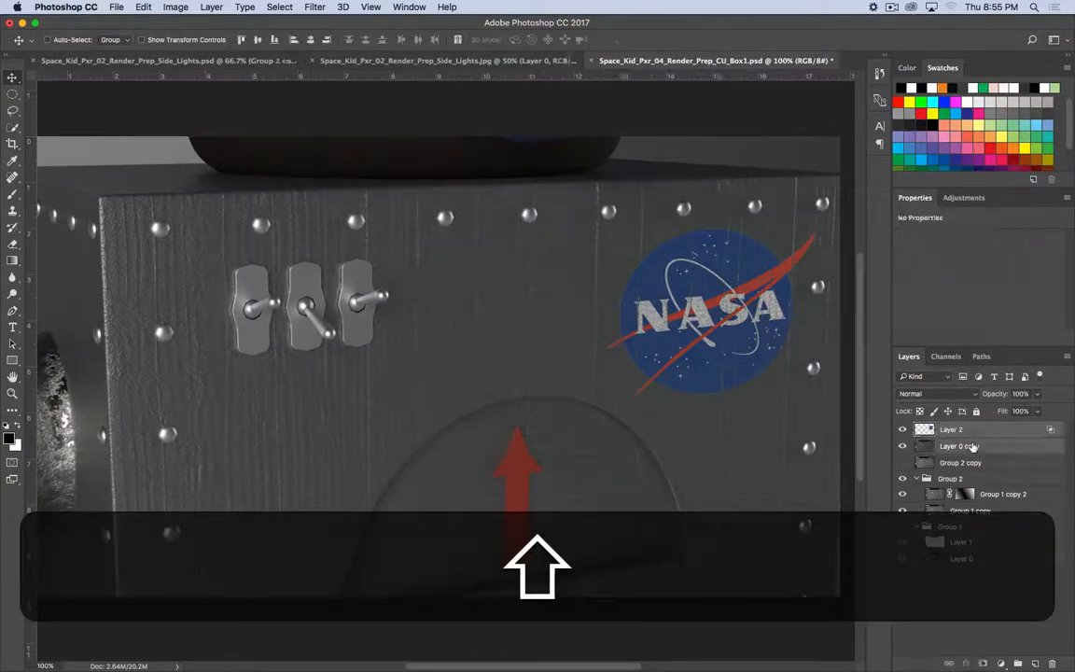
{"action": "right_click", "coordinate": [996, 443]}
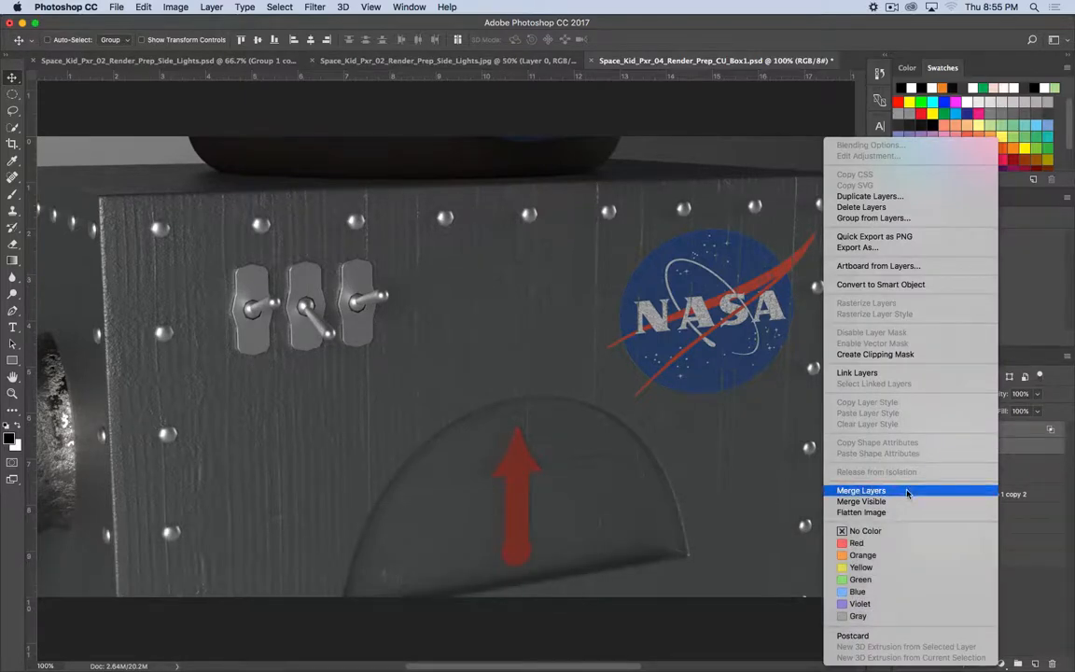
{"action": "left_click", "coordinate": [904, 491]}
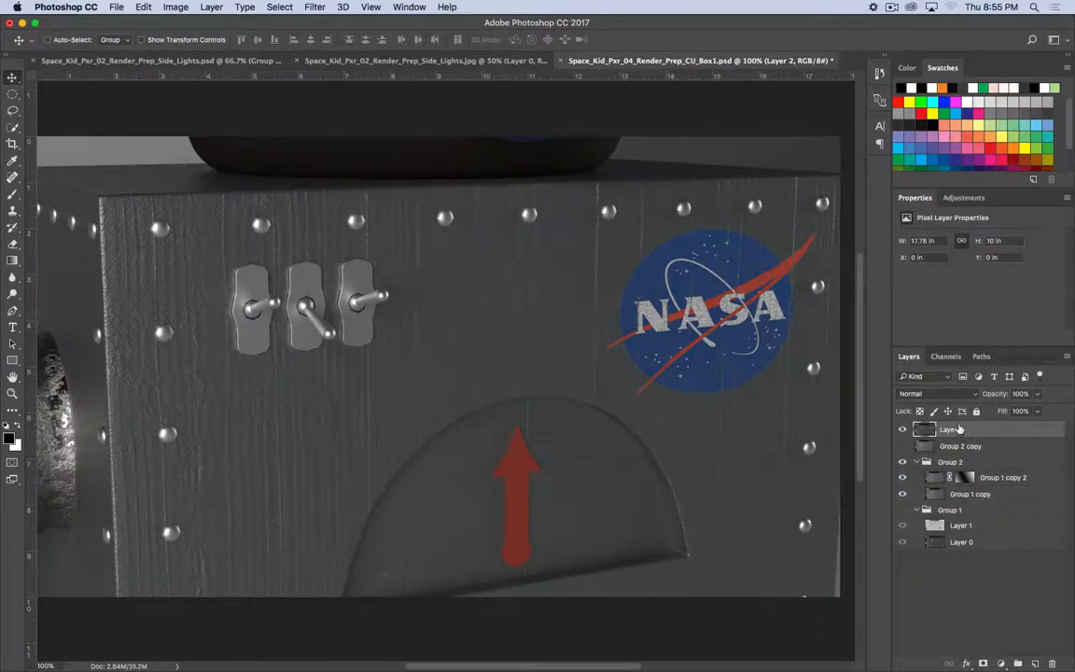
{"action": "left_click_drag", "start_coordinate": [958, 428], "coordinate": [962, 456]}
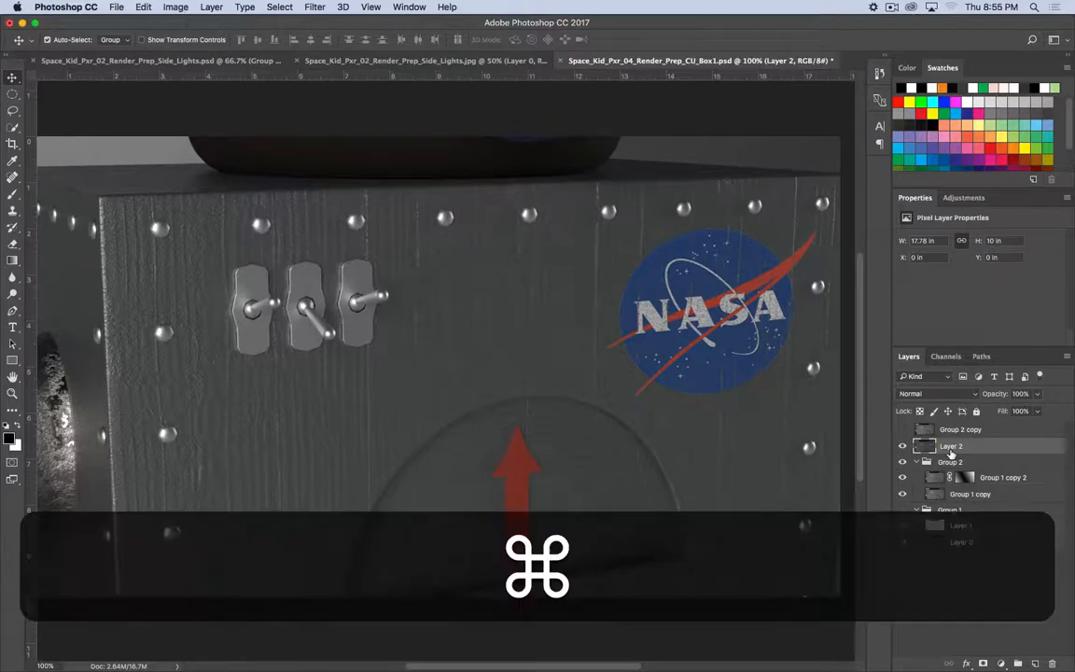
- Duplicate Layer 2 and apply a Gaussian Blur with a 2.9 pixel radius to the copy
{"action": "key", "text": "super+d"}
{"action": "left_click_drag", "start_coordinate": [1055, 664], "coordinate": [1034, 664]}
{"action": "left_click", "coordinate": [314, 6]}
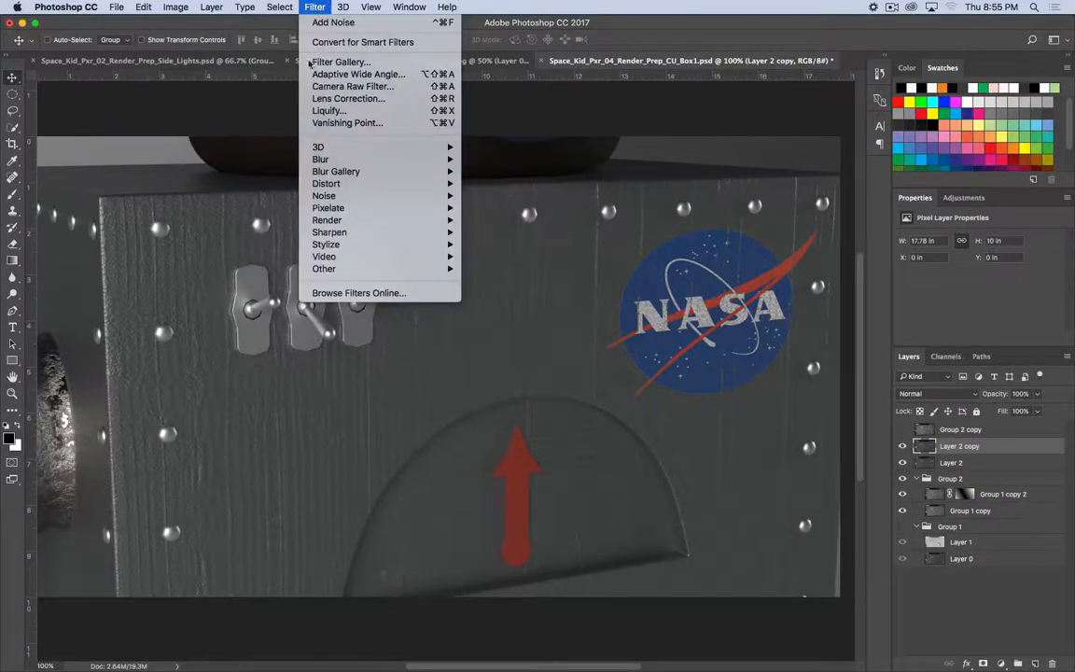
{"action": "mouse_move", "coordinate": [334, 159]}
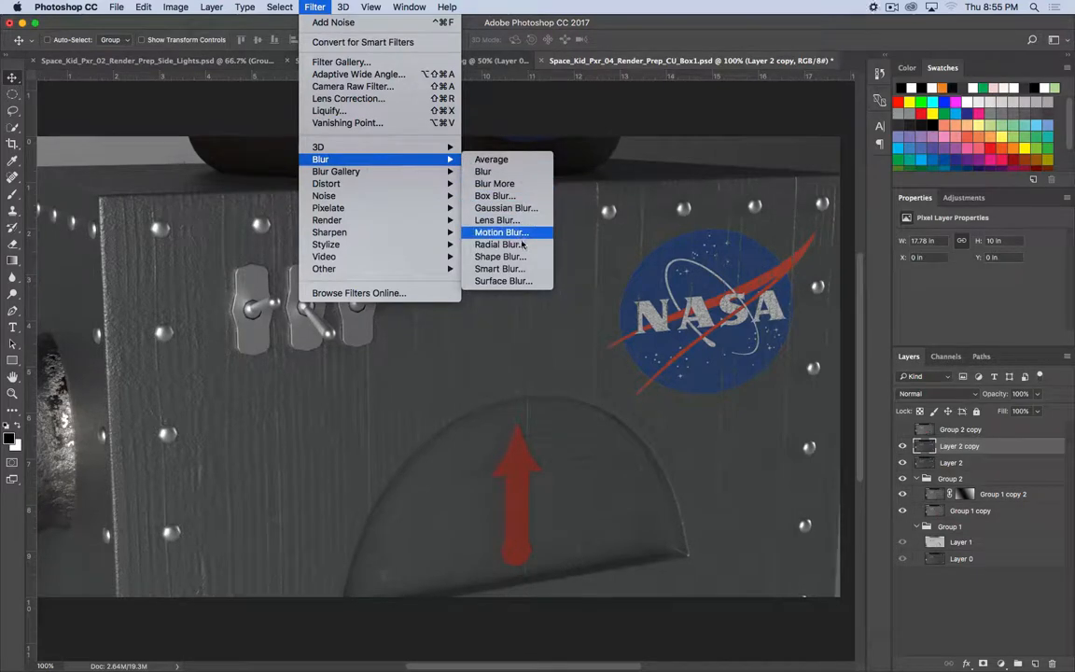
{"action": "left_click", "coordinate": [527, 209]}
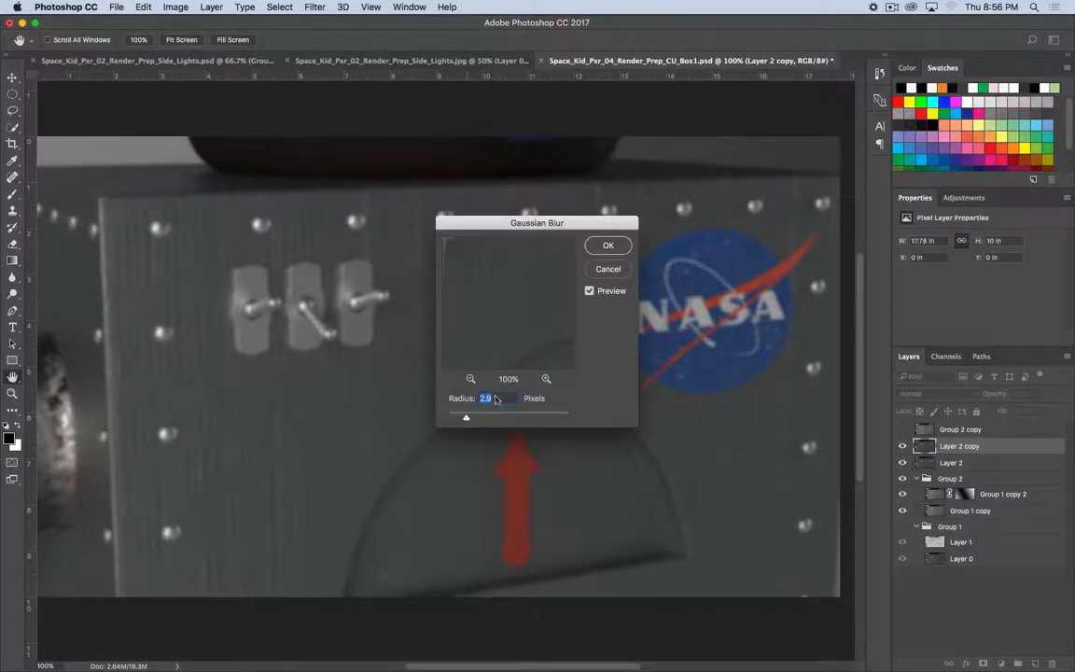
{"action": "left_click", "coordinate": [607, 246]}
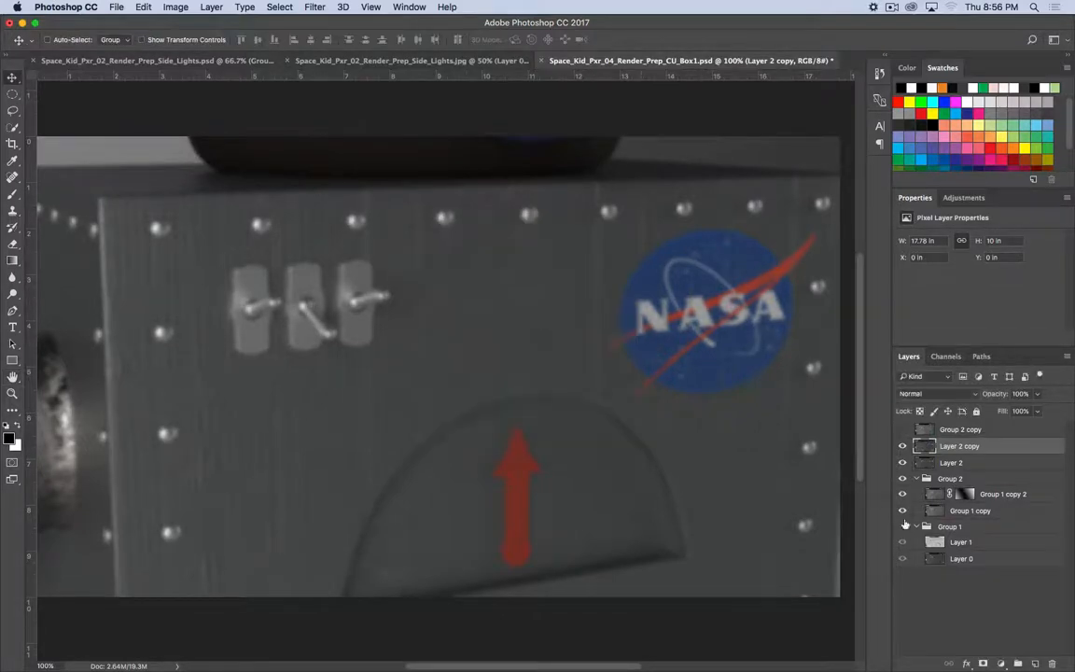
- Try to mask the blurred Layer 2 copy with a selection loaded from Group 1 copy 2's layer mask
{"action": "left_click", "coordinate": [964, 496]}
{"action": "right_click", "coordinate": [965, 495]}
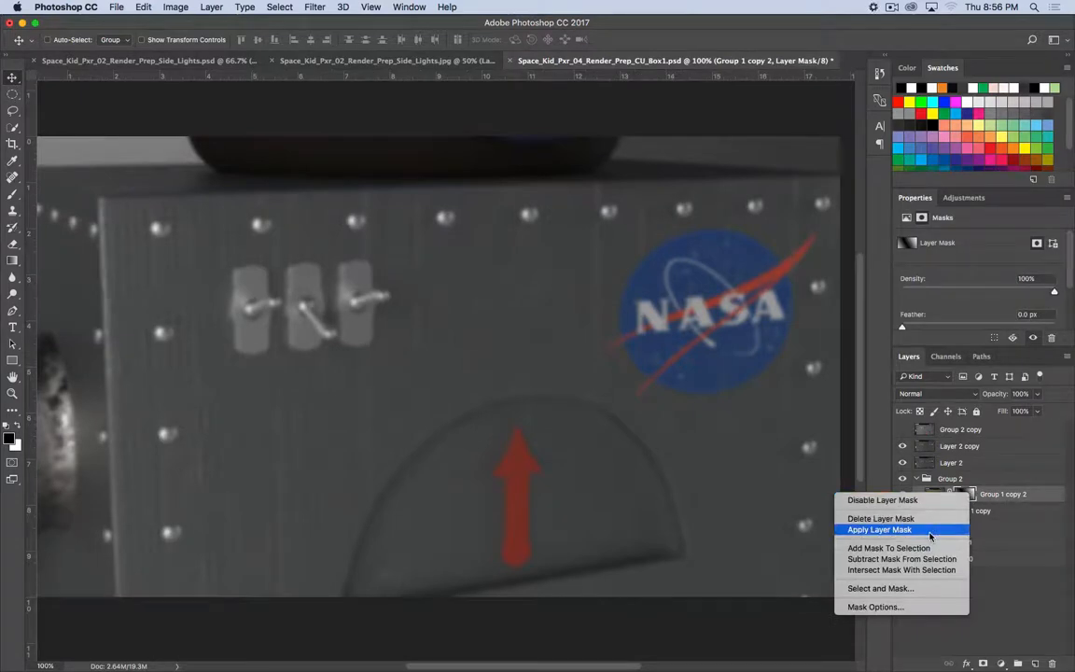
{"action": "left_click", "coordinate": [888, 547]}
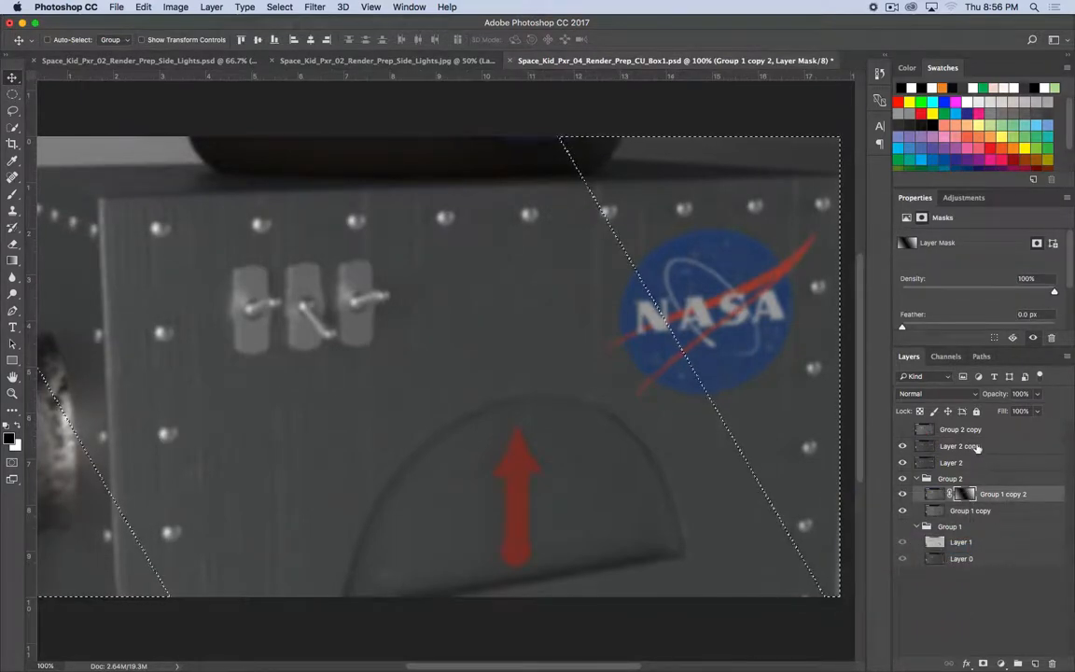
{"action": "left_click", "coordinate": [961, 446]}
{"action": "left_click", "coordinate": [1000, 663]}
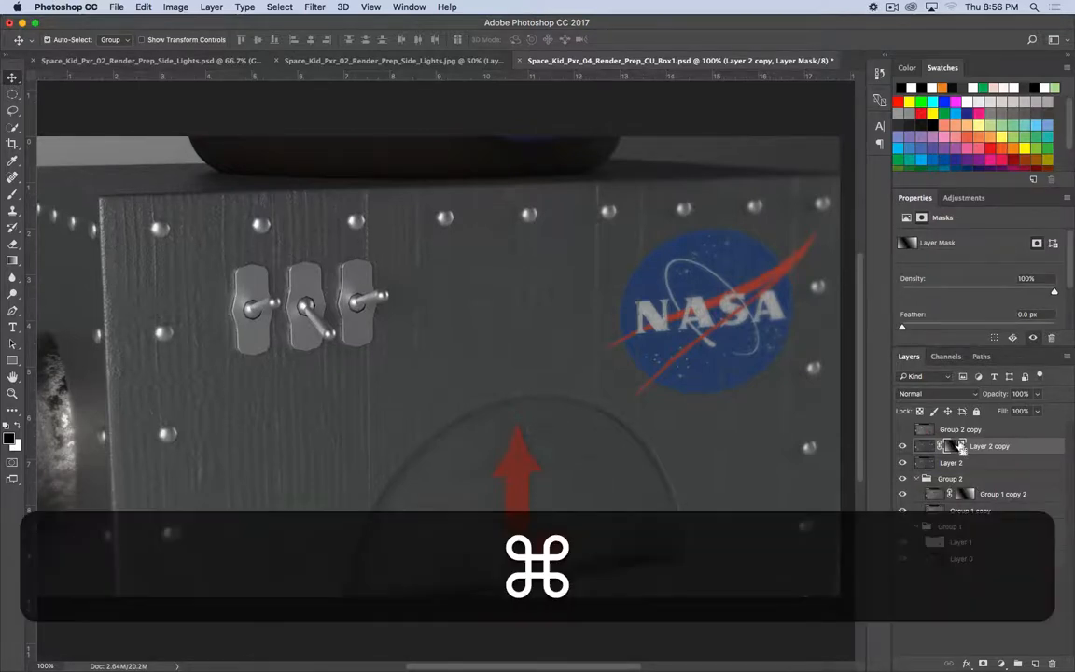
{"action": "key", "text": "super+z"}
{"action": "key", "text": "super+d"}
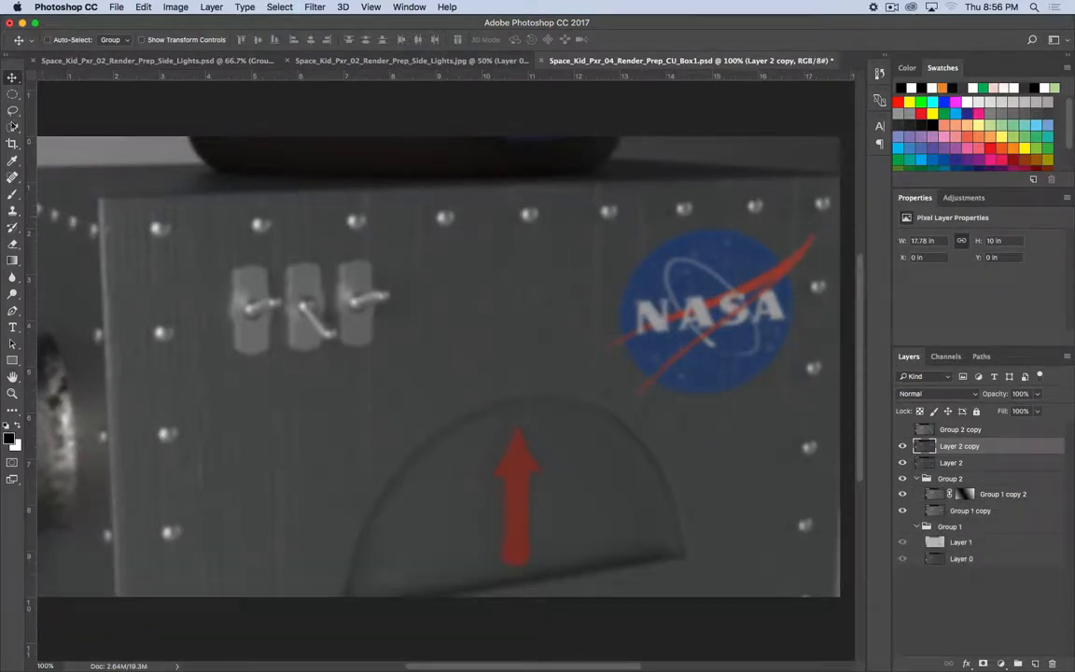
{"action": "left_click_drag", "start_coordinate": [16, 99], "coordinate": [56, 87]}
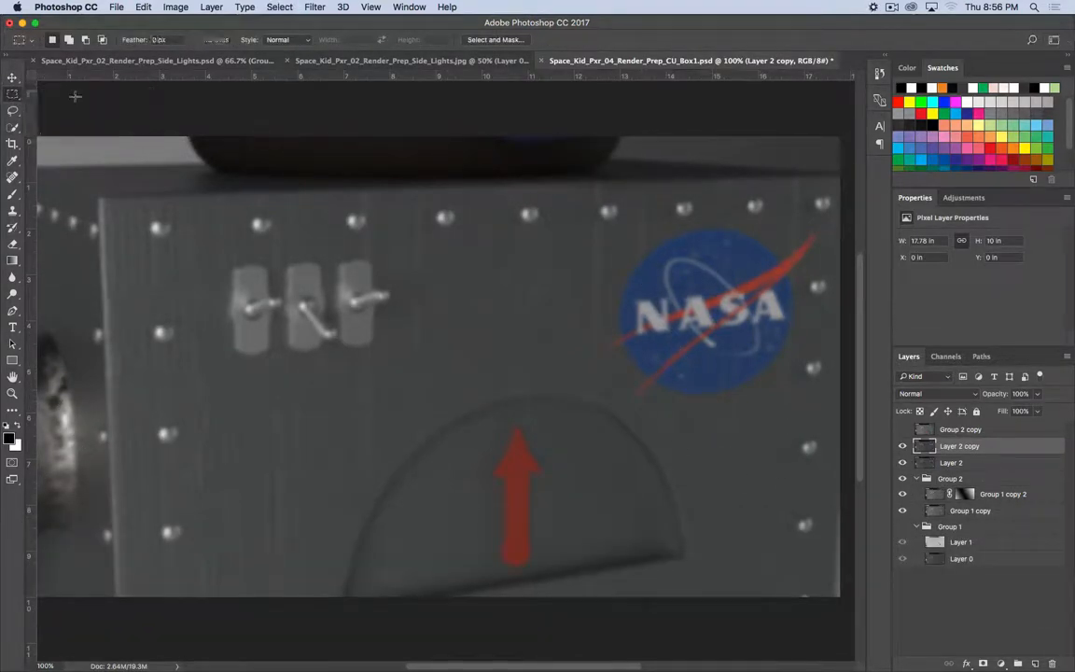
{"action": "key", "text": "super+minus"}
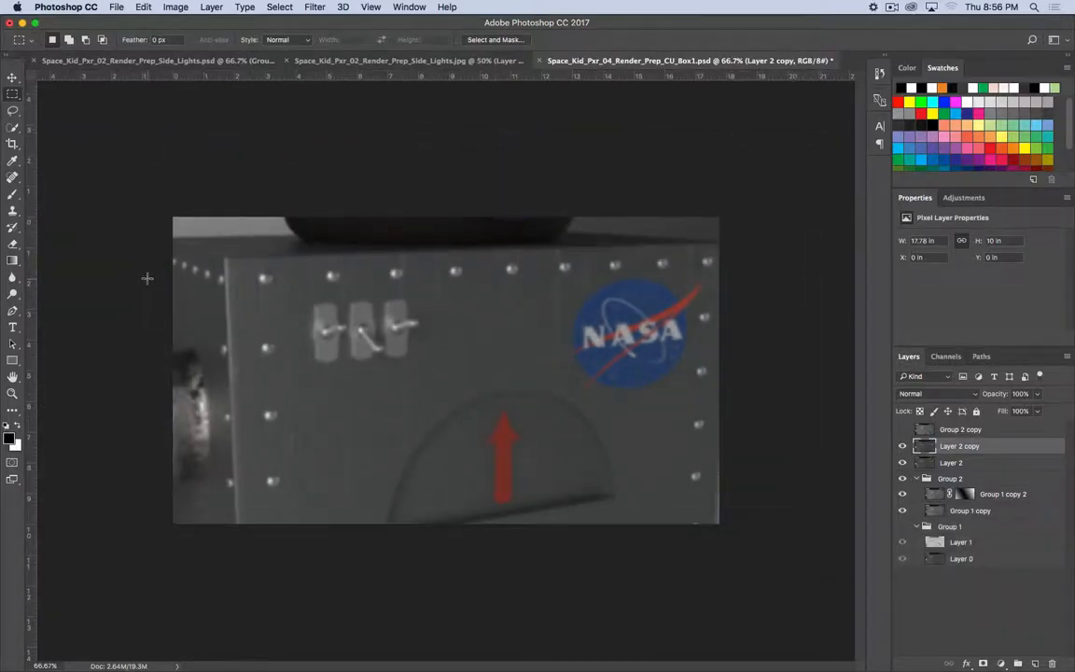
{"action": "left_click_drag", "start_coordinate": [141, 274], "coordinate": [785, 431]}
{"action": "key", "text": "super+z"}
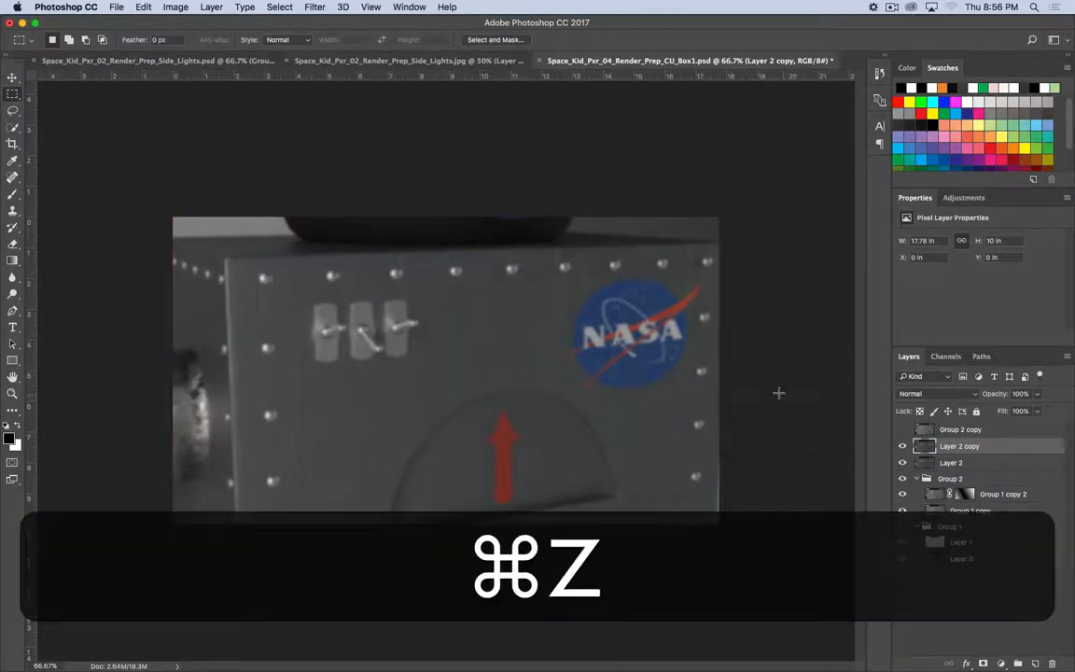
- Add a white layer mask to Layer 2 copy and set up a soft 0% hardness brush at 500 px
{"action": "left_click", "coordinate": [982, 663]}
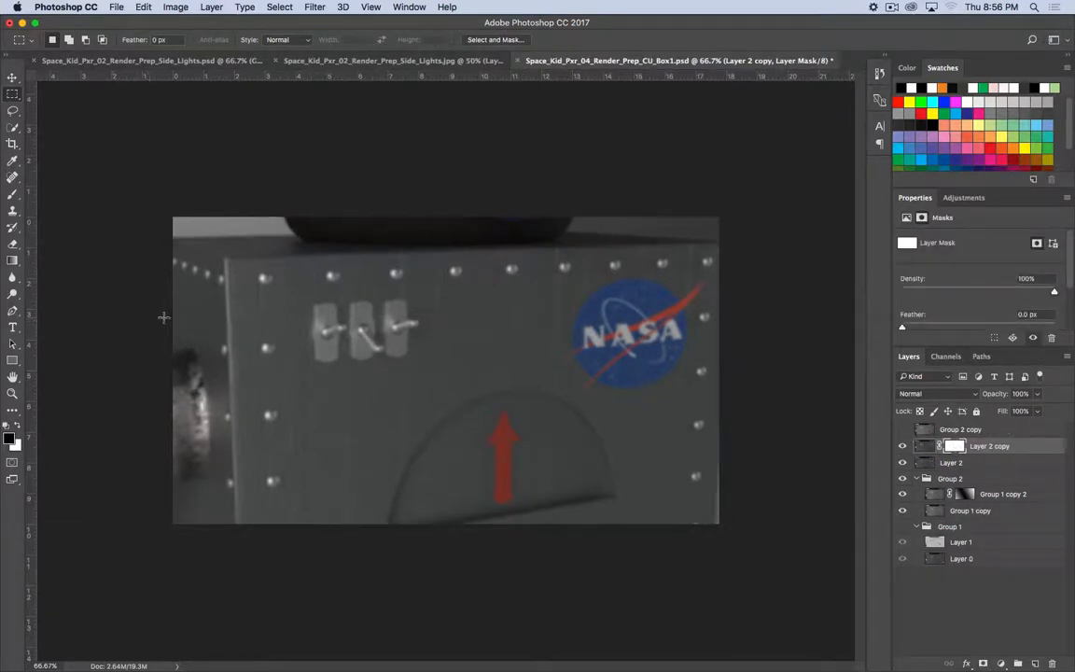
{"action": "key", "text": "b"}
{"action": "right_click", "coordinate": [479, 335]}
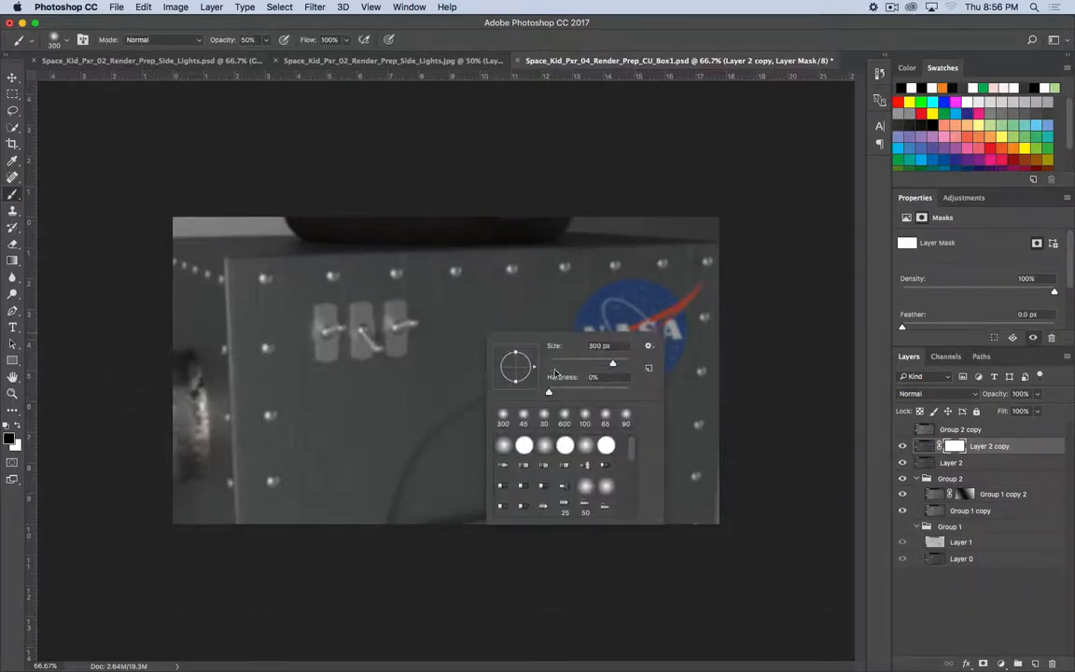
{"action": "left_click", "coordinate": [758, 306]}
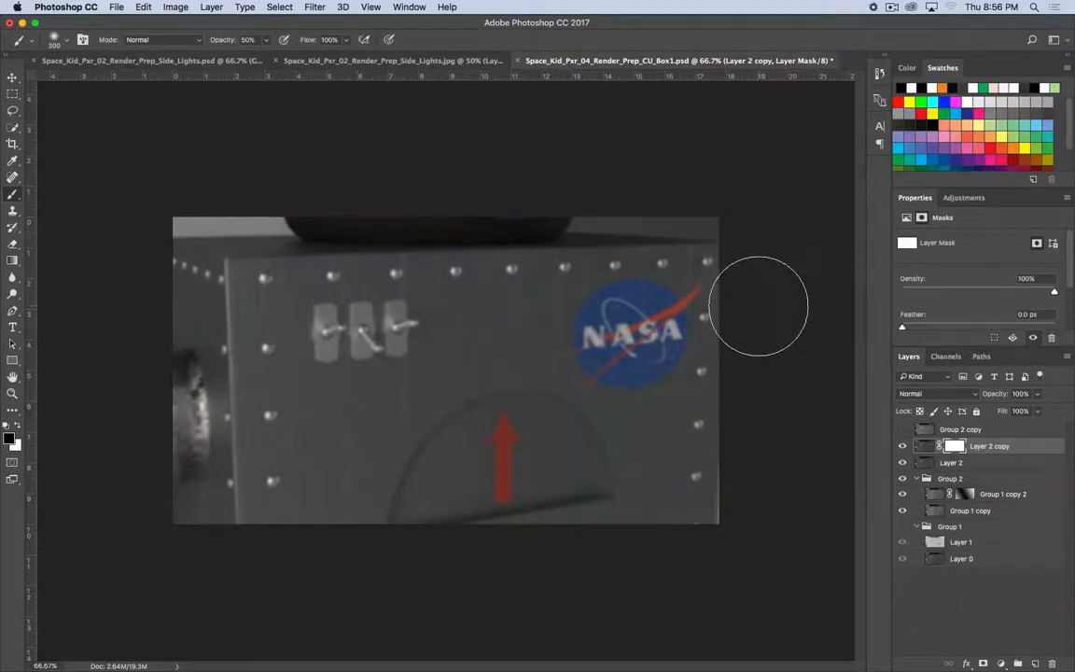
{"action": "key", "text": "="}
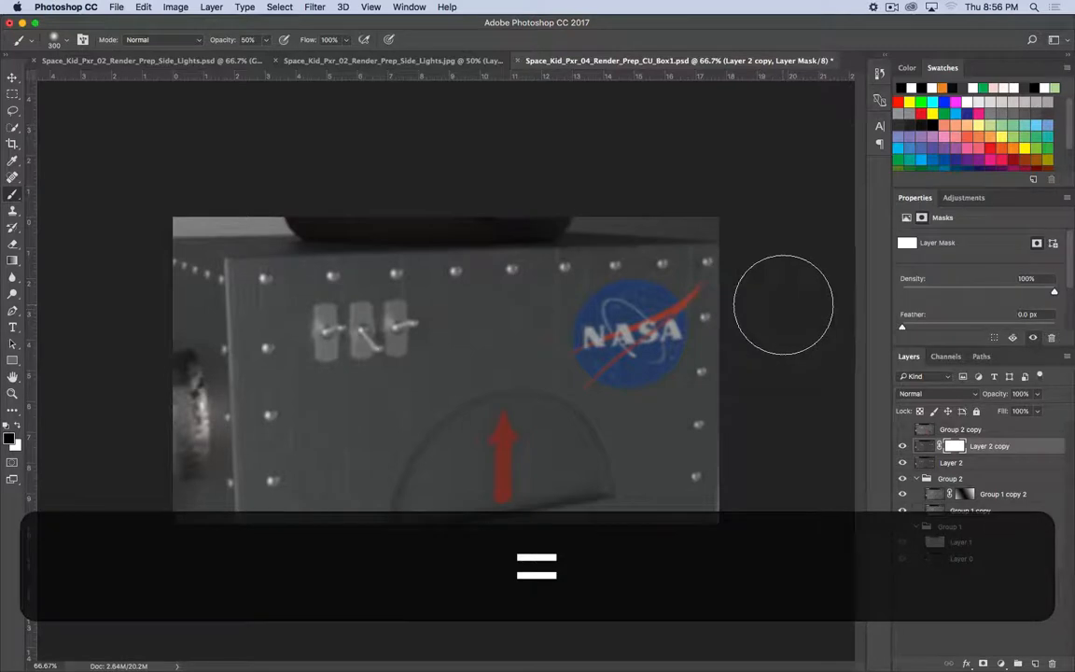
{"action": "key", "text": "bracketright"}
{"action": "key", "text": "bracketright"}
{"action": "key", "text": "bracketright"}
{"action": "key", "text": "bracketleft"}
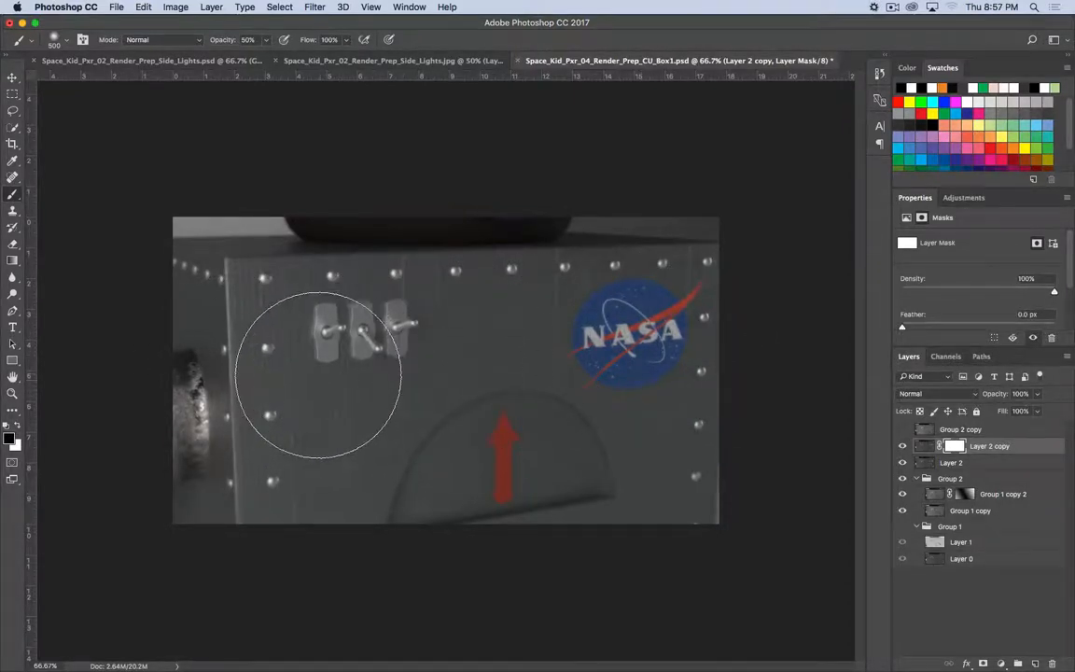
- Paint the mask black at 50% opacity over the box front, and brush white along the image's left edge to restore blur there
{"action": "mouse_move", "coordinate": [318, 375]}
{"action": "left_mouse_down"}
{"action": "mouse_move", "coordinate": [620, 365]}
{"action": "mouse_move", "coordinate": [679, 347]}
{"action": "mouse_move", "coordinate": [241, 418]}
{"action": "left_mouse_up"}
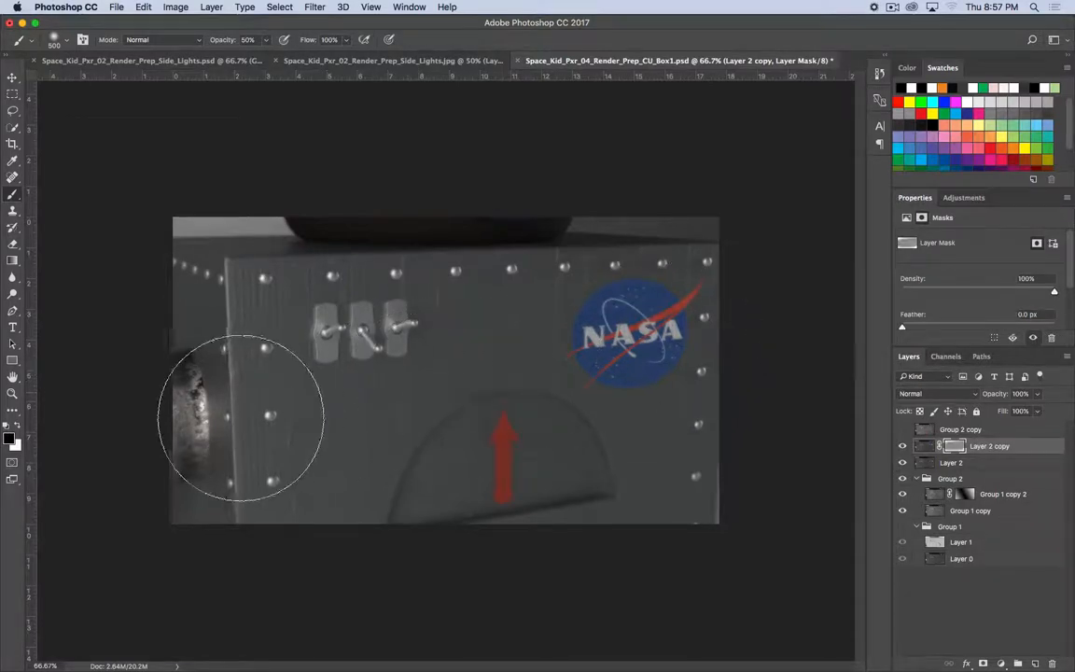
{"action": "key", "text": "x"}
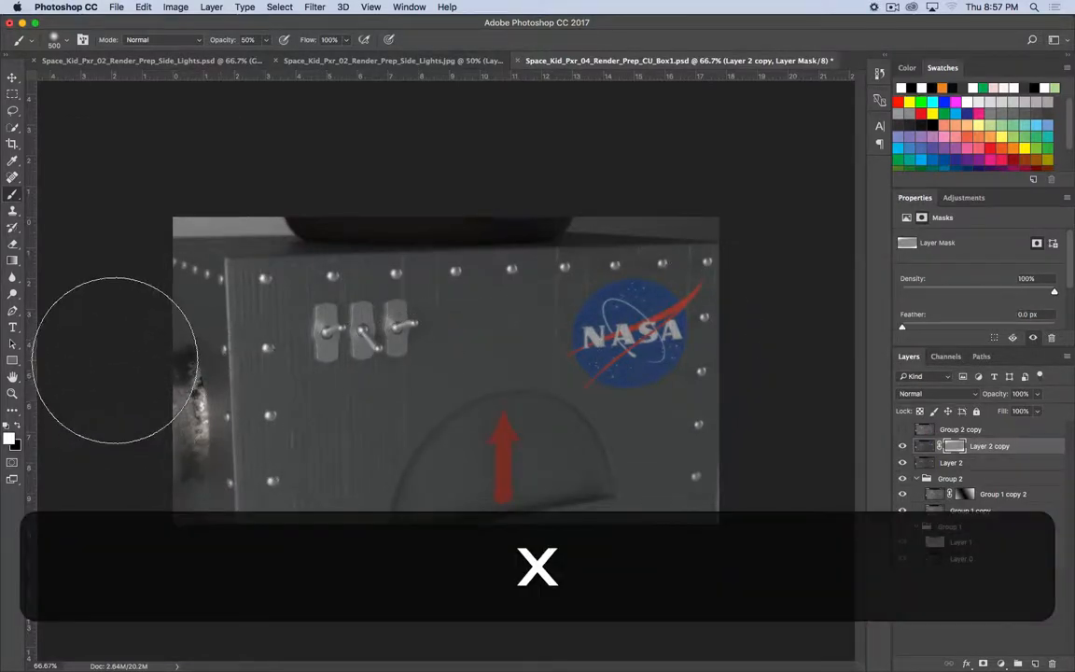
{"action": "mouse_move", "coordinate": [115, 360]}
{"action": "left_mouse_down"}
{"action": "mouse_move", "coordinate": [116, 421]}
{"action": "mouse_move", "coordinate": [132, 355]}
{"action": "mouse_move", "coordinate": [129, 452]}
{"action": "mouse_move", "coordinate": [147, 352]}
{"action": "mouse_move", "coordinate": [139, 322]}
{"action": "mouse_move", "coordinate": [136, 525]}
{"action": "left_mouse_up"}
{"action": "key", "text": "super+equal"}
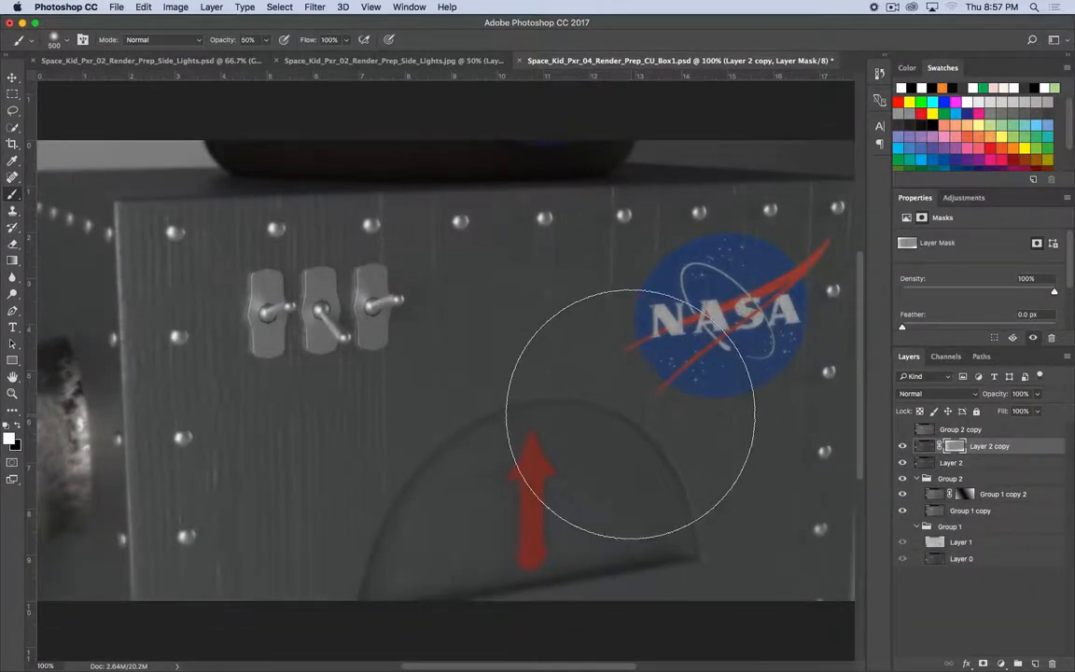
- Group Layer 2 copy together with Layer 2
{"action": "key", "text": "v"}
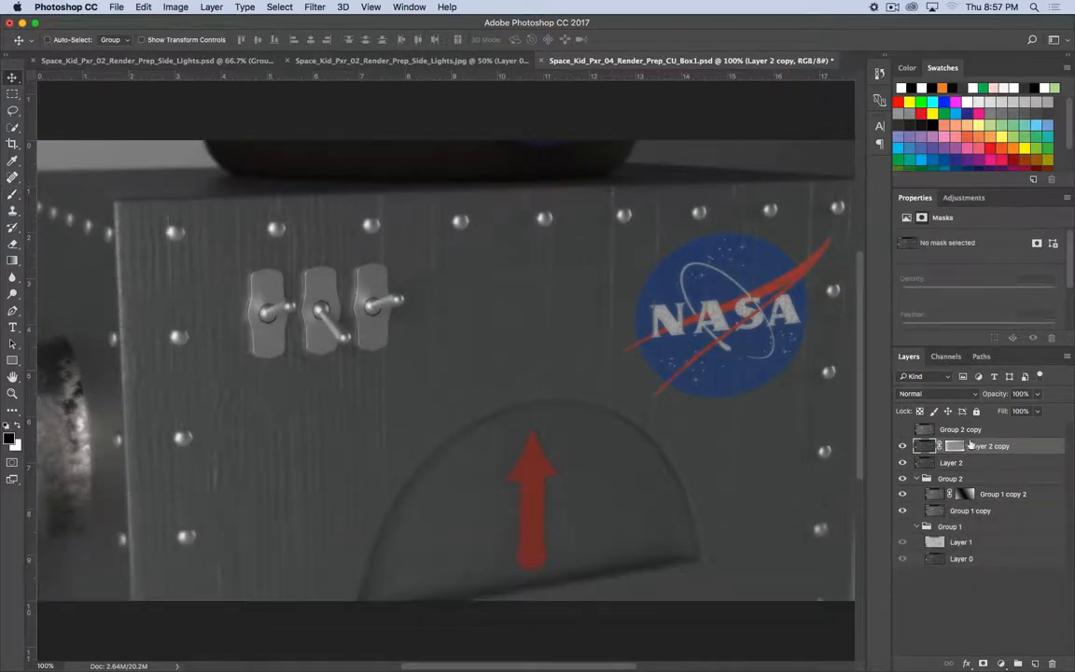
{"action": "left_click", "coordinate": [1006, 463], "text": "shift"}
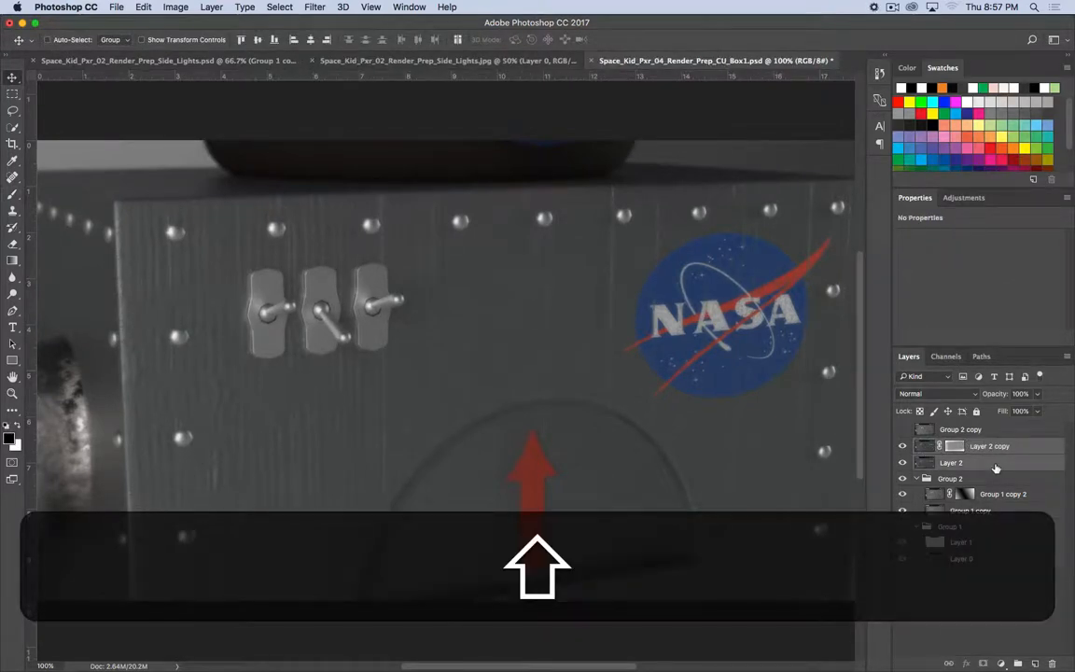
{"action": "right_click", "coordinate": [996, 469]}
{"action": "left_click", "coordinate": [932, 494]}
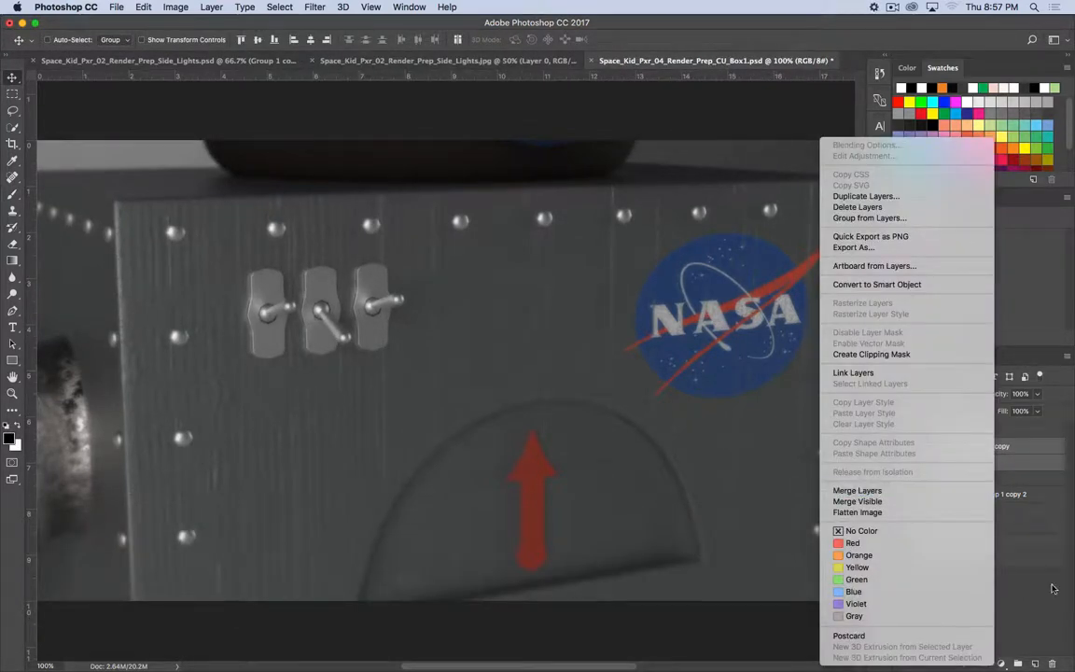
{"action": "key", "text": "shift"}
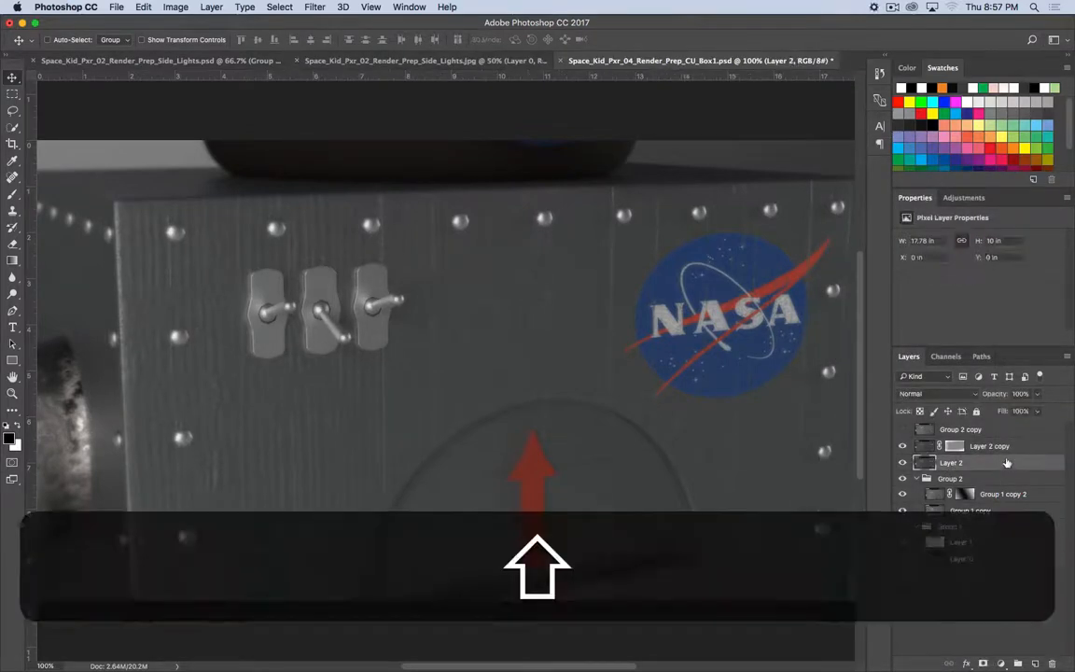
{"action": "left_click", "coordinate": [1018, 663]}
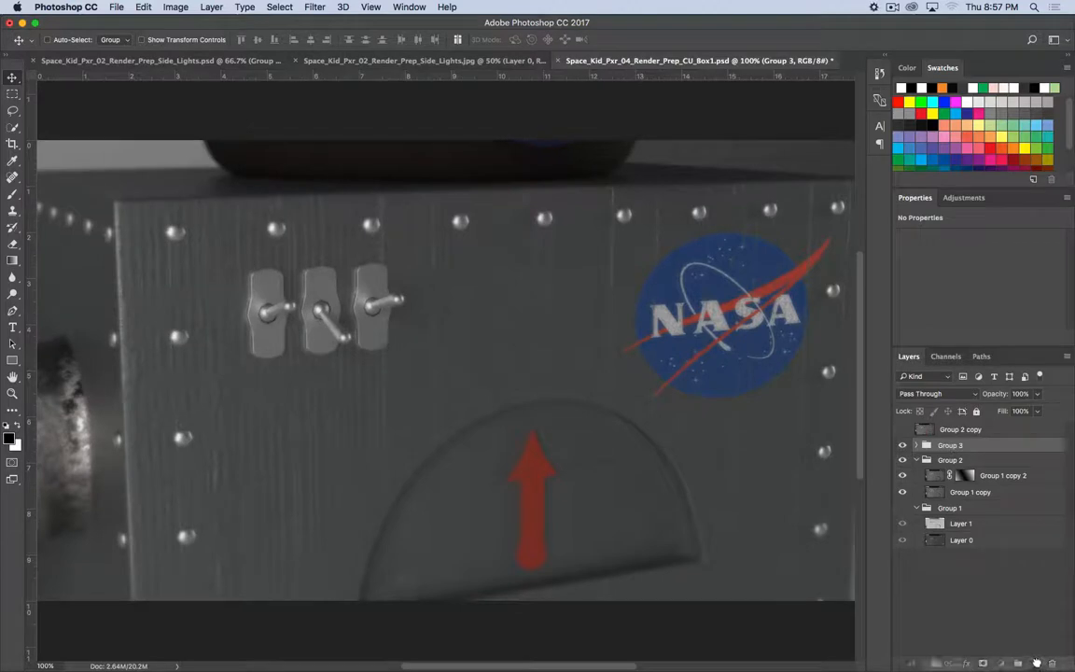
- Duplicate Group 3 and rename the original group Sticker_and_Blur
{"action": "key", "text": "super+j"}
{"action": "left_click", "coordinate": [950, 460]}
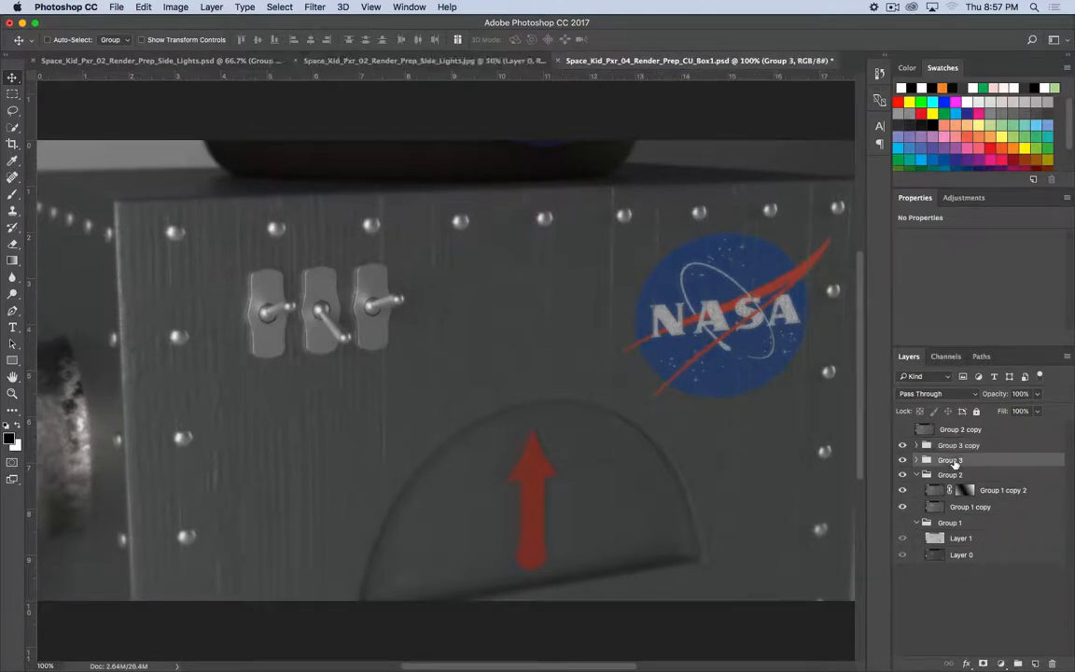
{"action": "type", "text": "Sti"}
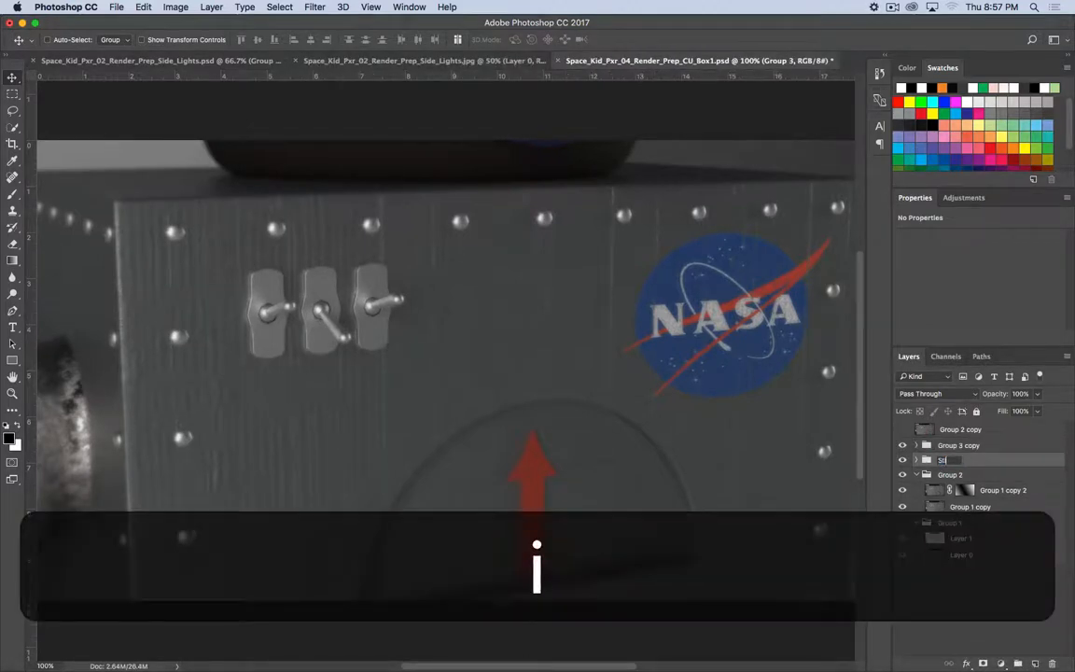
{"action": "type", "text": "cker_And_B"}
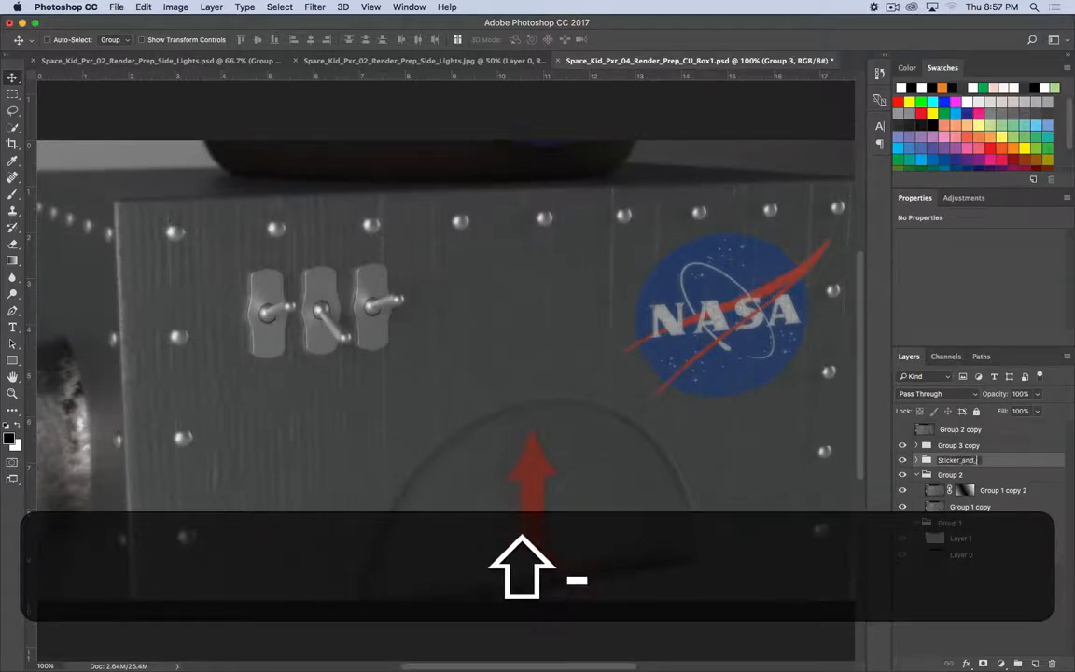
{"action": "type", "text": "lur"}
{"action": "key", "text": "Return"}
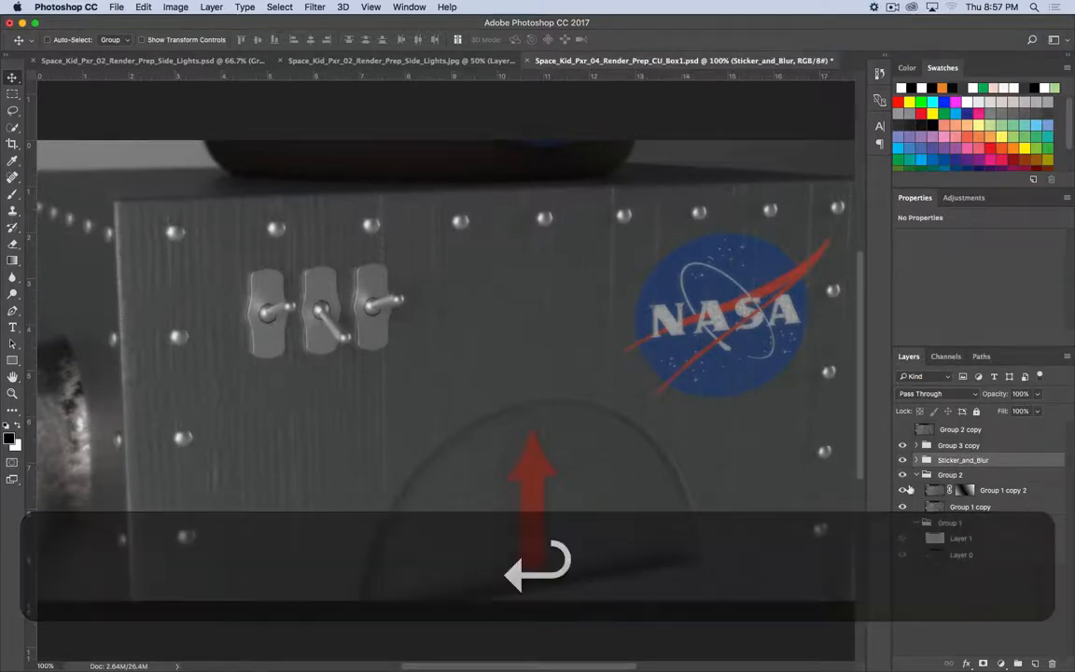
- Merge Group 3 copy into a single flattened layer
{"action": "left_click", "coordinate": [950, 445]}
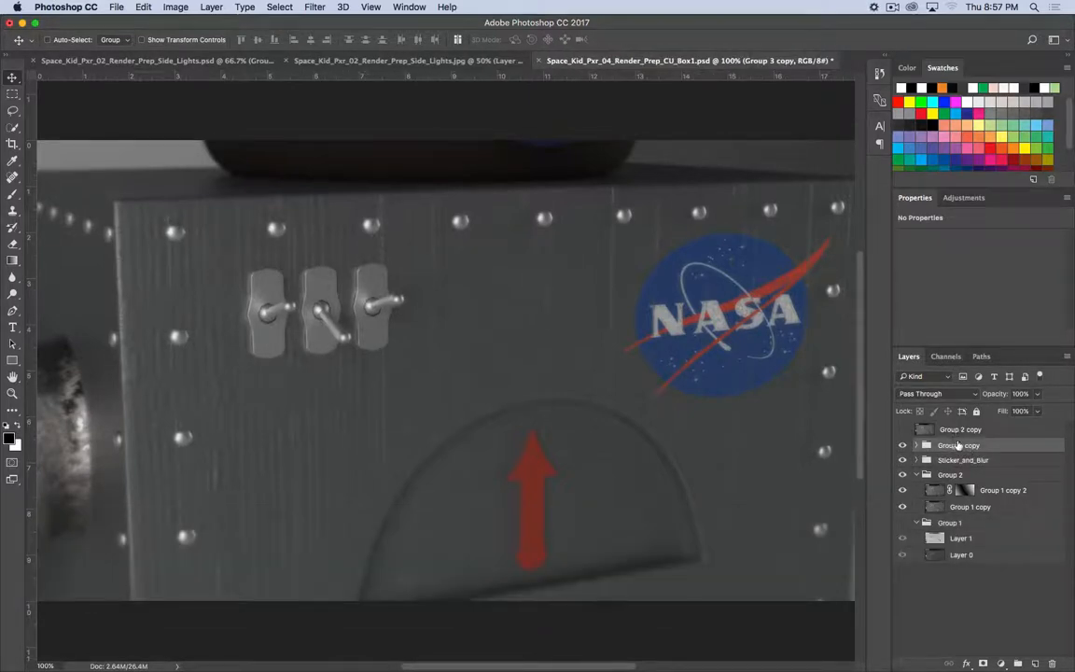
{"action": "right_click", "coordinate": [957, 445]}
{"action": "left_click", "coordinate": [919, 552]}
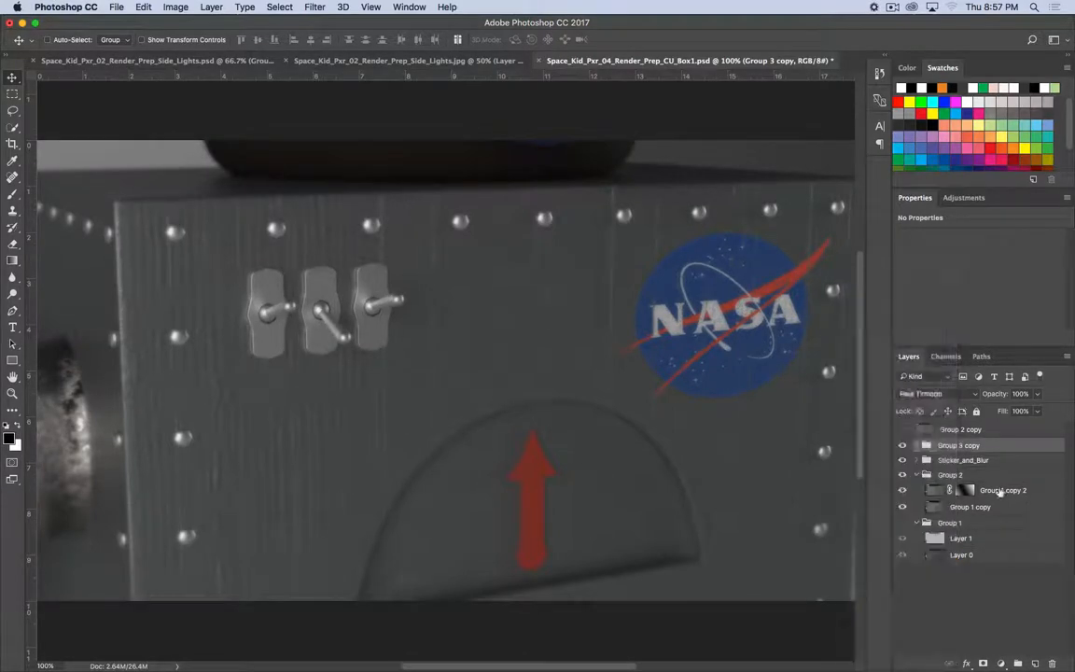
- Add a Curves adjustment above Group 3 copy with points at input 24, output 13 and input 127, output 155 for more contrast
{"action": "left_click", "coordinate": [967, 200]}
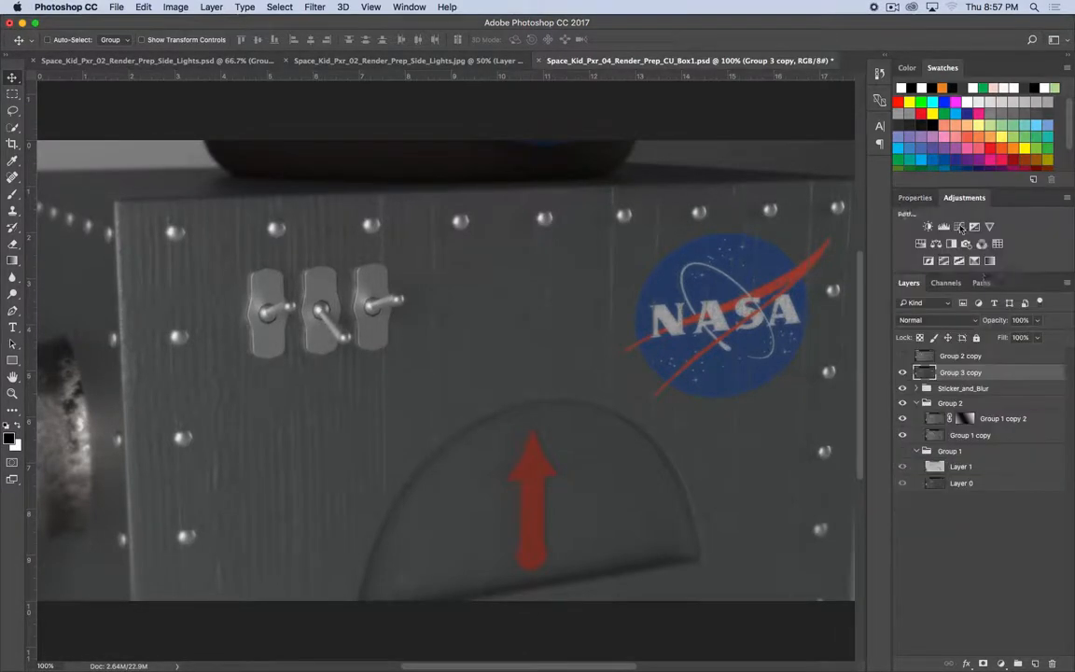
{"action": "left_click", "coordinate": [962, 229]}
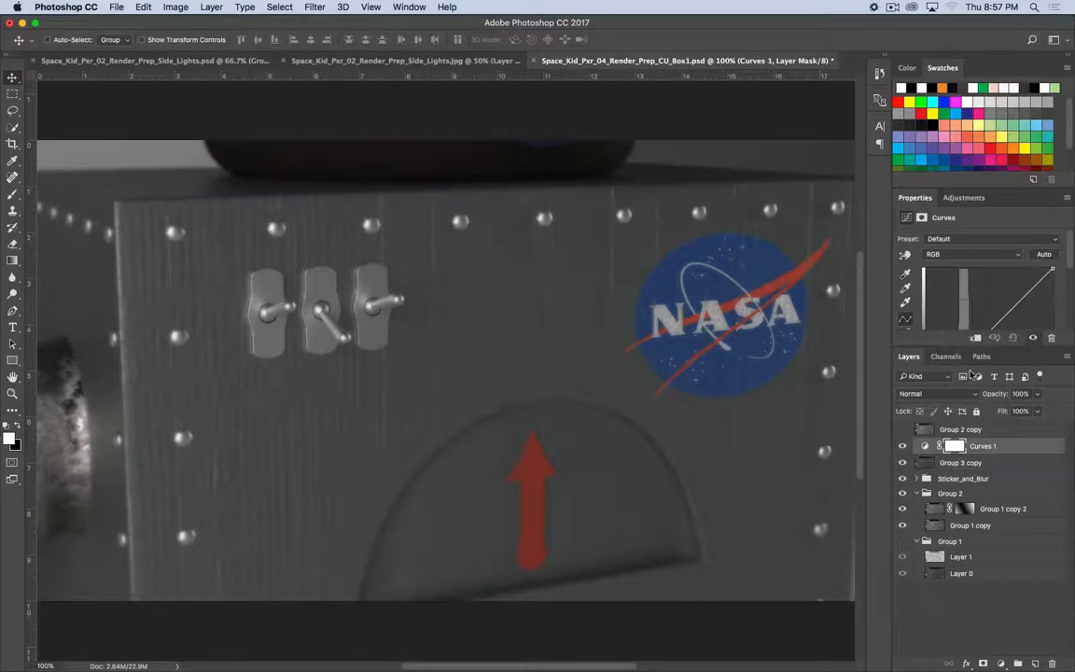
{"action": "left_click_drag", "start_coordinate": [949, 343], "coordinate": [949, 440]}
{"action": "left_click_drag", "start_coordinate": [947, 372], "coordinate": [937, 386]}
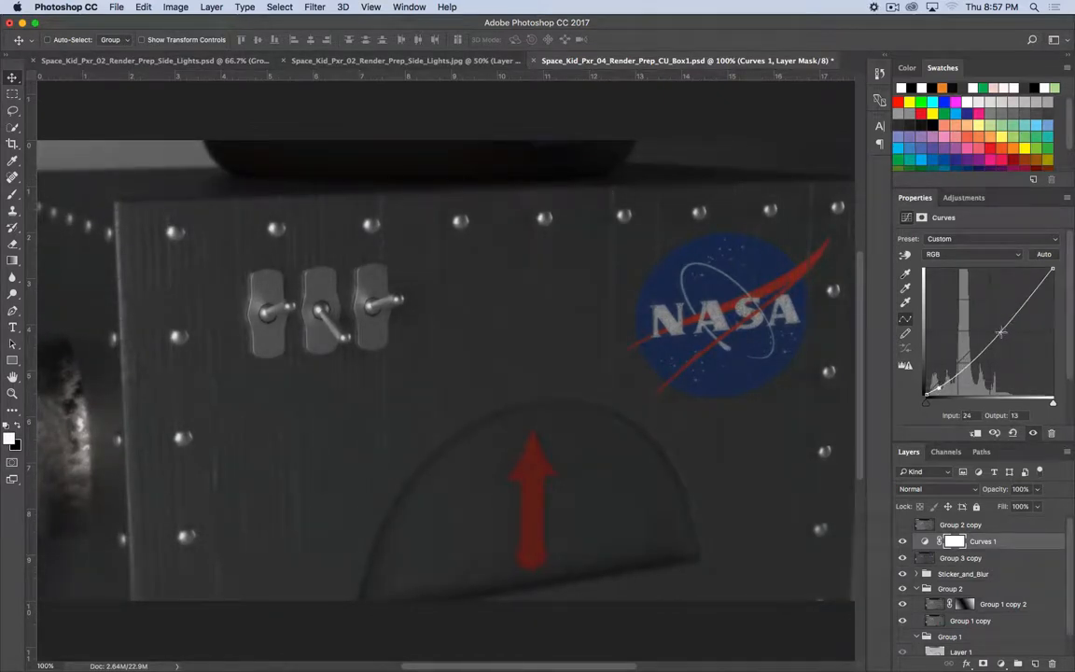
{"action": "left_click_drag", "start_coordinate": [989, 334], "coordinate": [989, 318]}
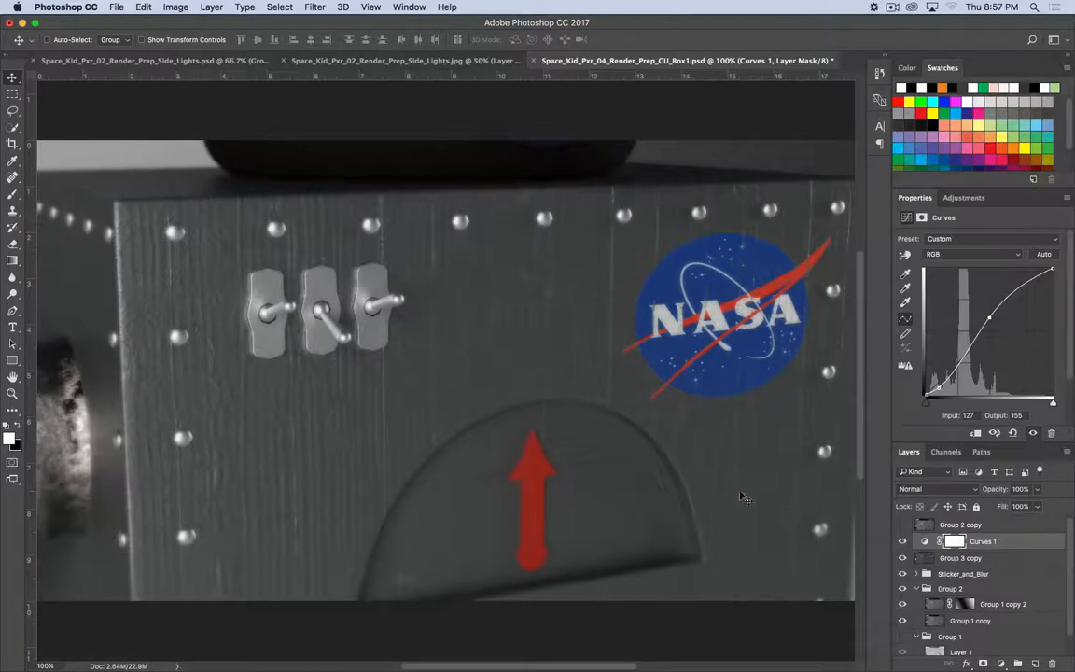
{"action": "key", "text": "super+minus"}
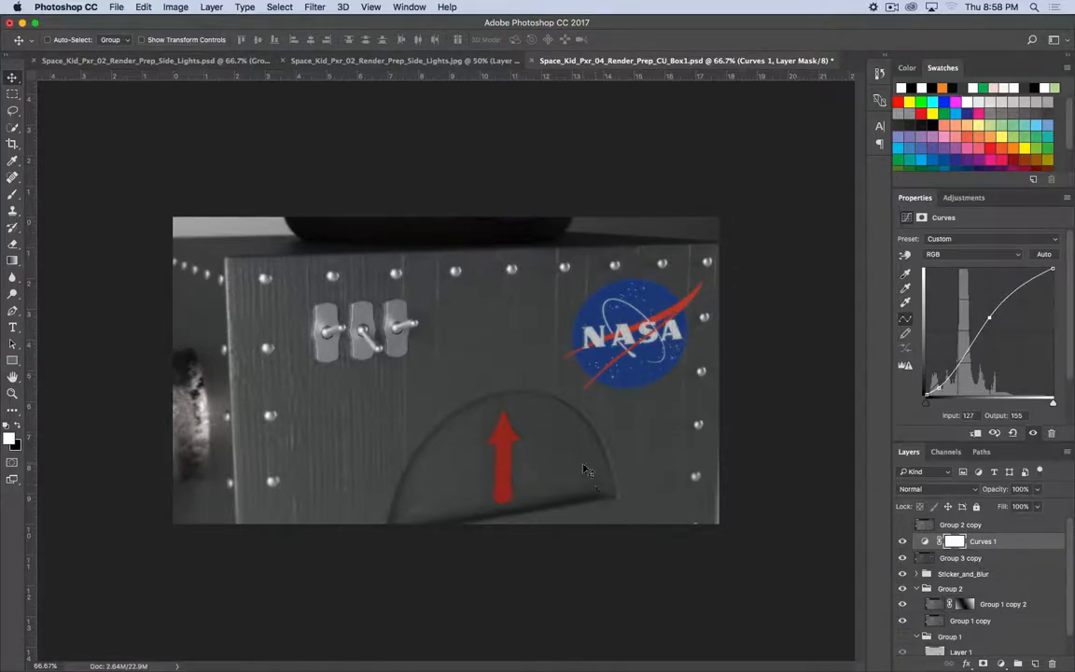
- Hide Curves 1, Group 3 copy and Layer 2 copy, and expand the Sticker_and_Blur group to inspect the unblurred NASA logo
{"action": "key", "text": "super+equal"}
{"action": "key", "text": "super+equal"}
{"action": "left_click_drag", "start_coordinate": [734, 324], "coordinate": [187, 335]}
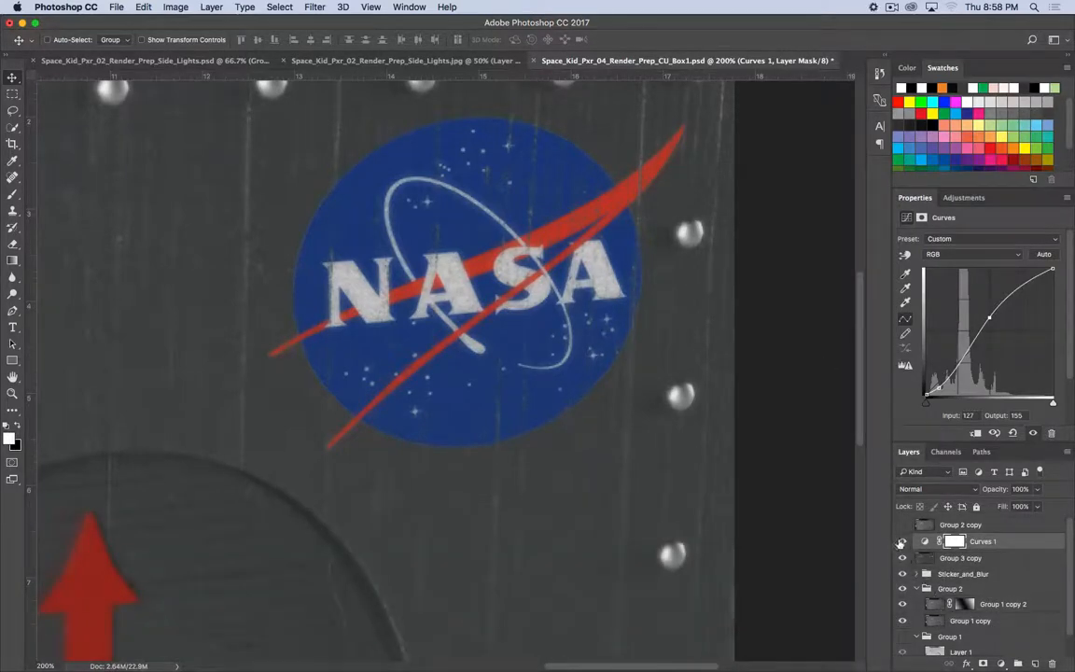
{"action": "left_click", "coordinate": [902, 542]}
{"action": "left_click", "coordinate": [913, 575]}
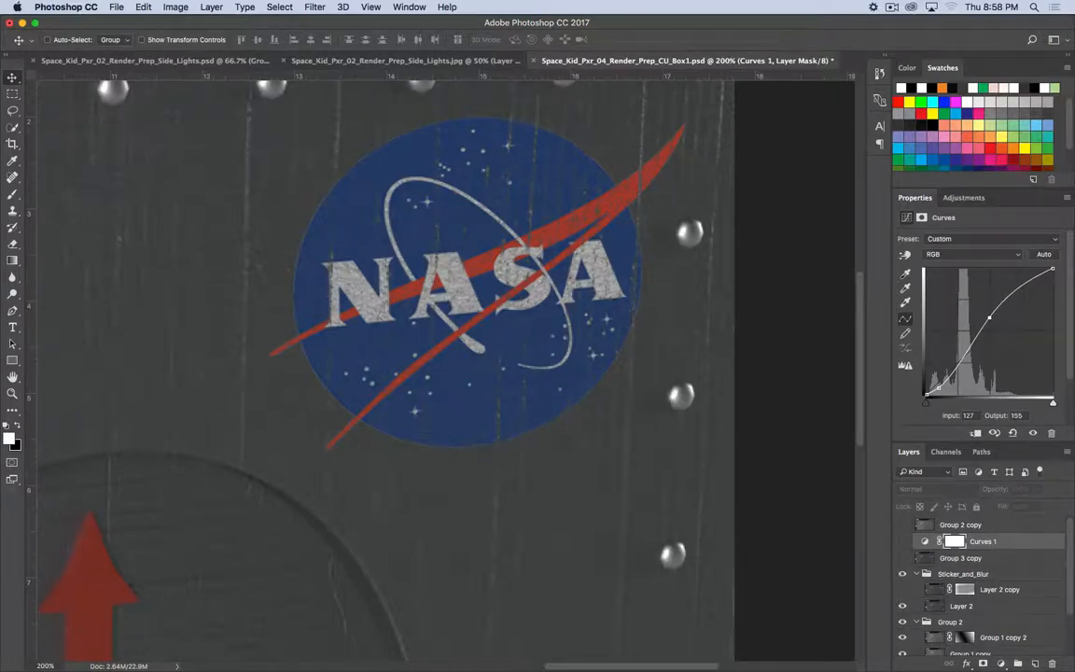
{"action": "key", "text": "super+period"}
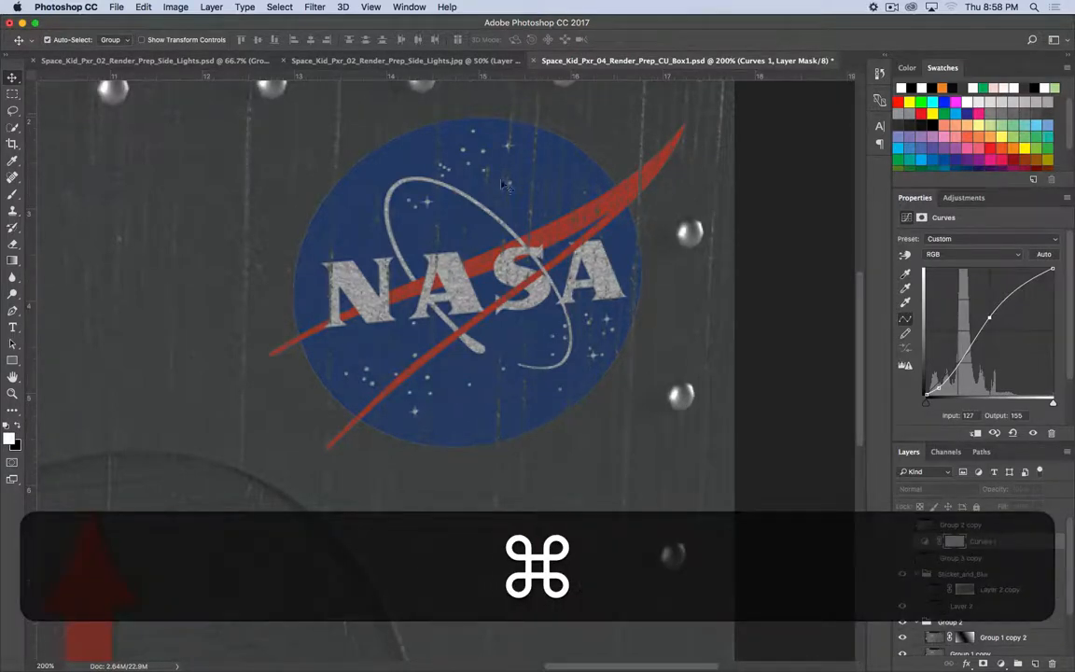
{"action": "key", "text": "super+minus"}
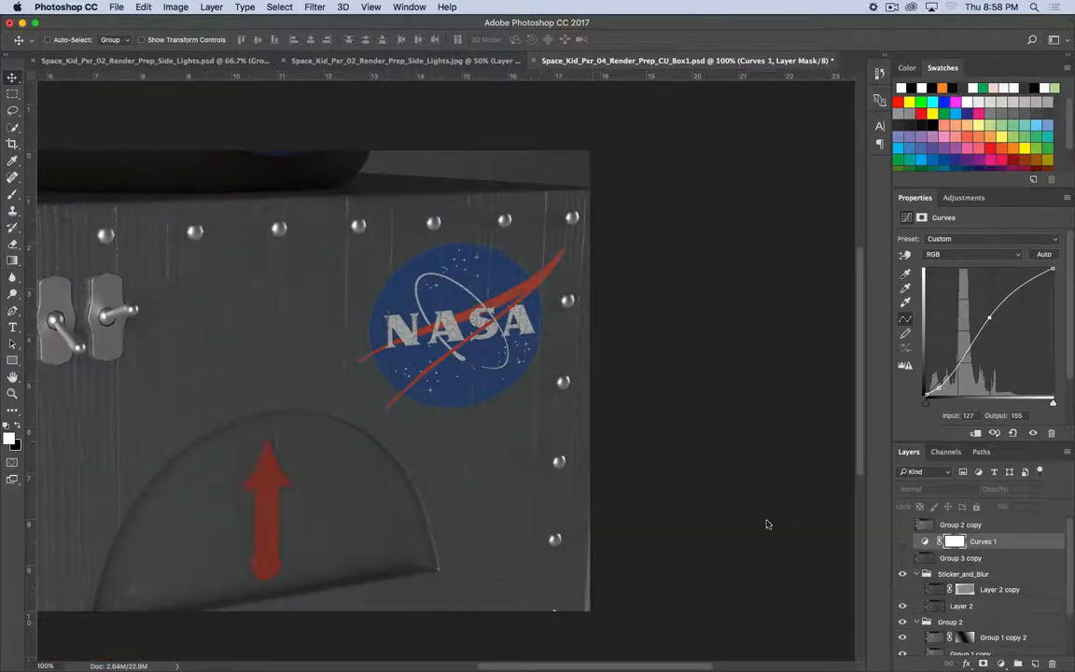
- Add a white layer mask to Layer 2 inside the Sticker_and_Blur group
{"action": "scroll", "coordinate": [1011, 606], "scroll_direction": "down", "scroll_amount": 2}
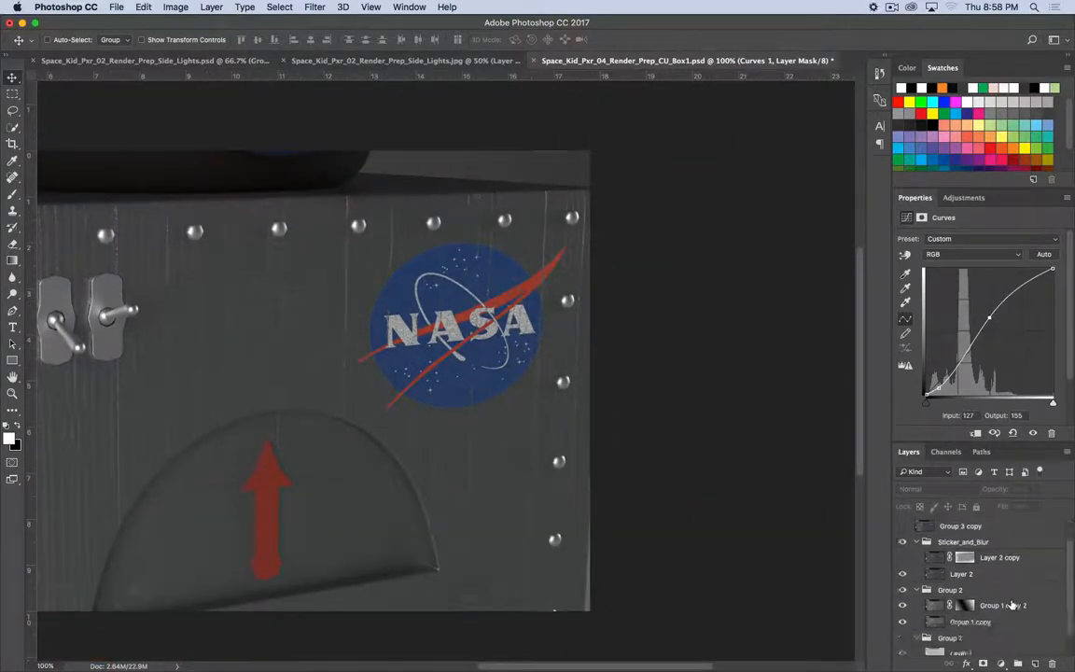
{"action": "scroll", "coordinate": [993, 579], "scroll_direction": "up", "scroll_amount": 1}
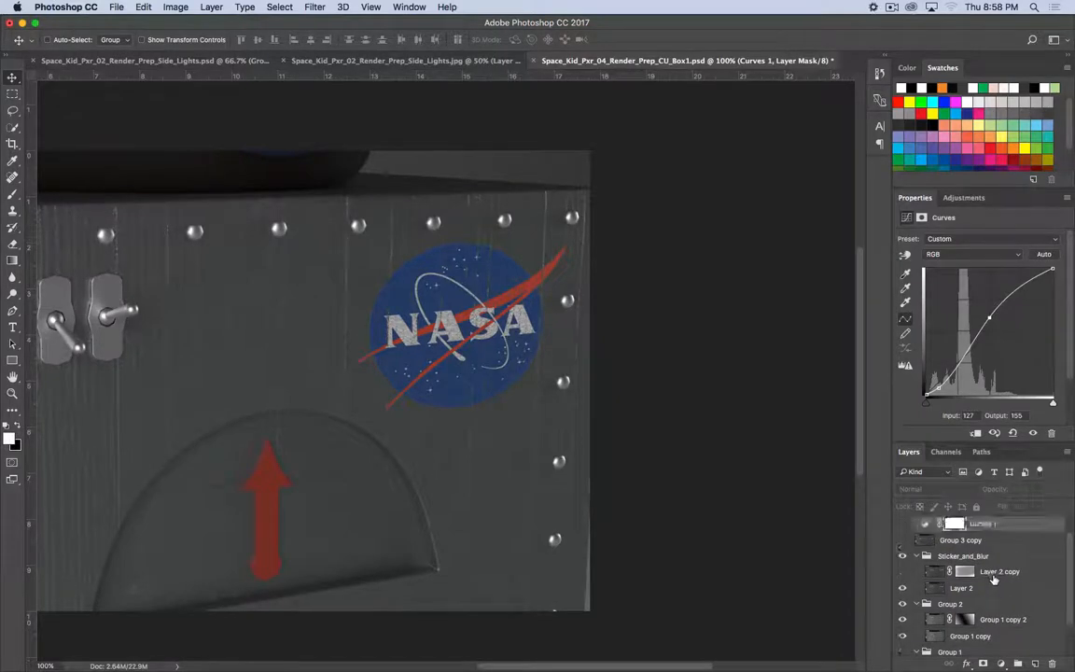
{"action": "left_click", "coordinate": [1000, 591]}
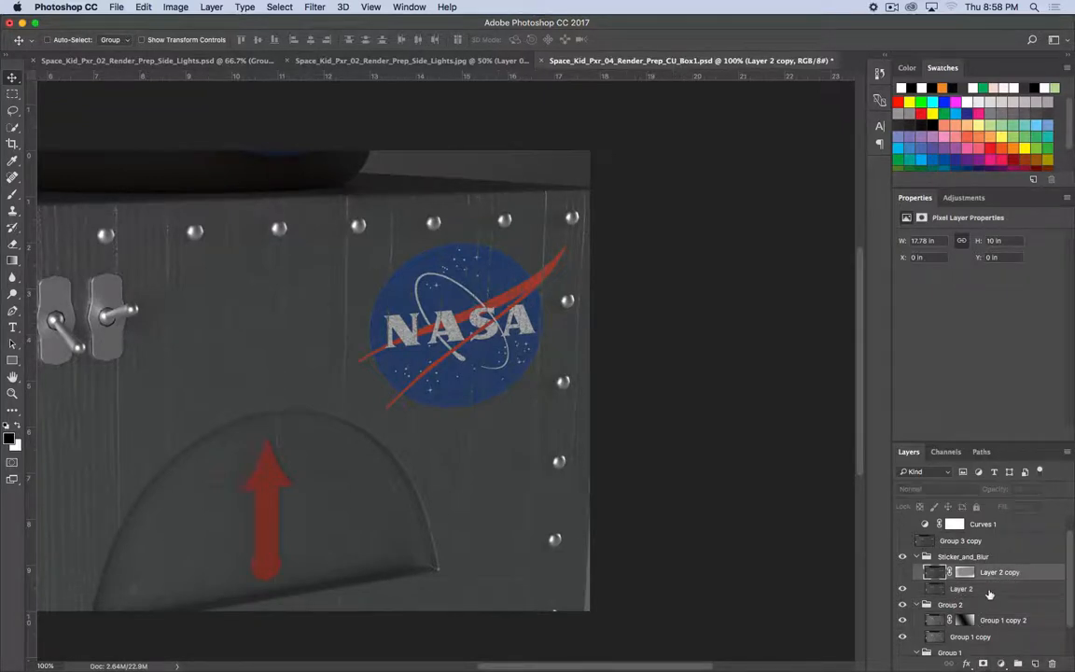
{"action": "left_click", "coordinate": [982, 664]}
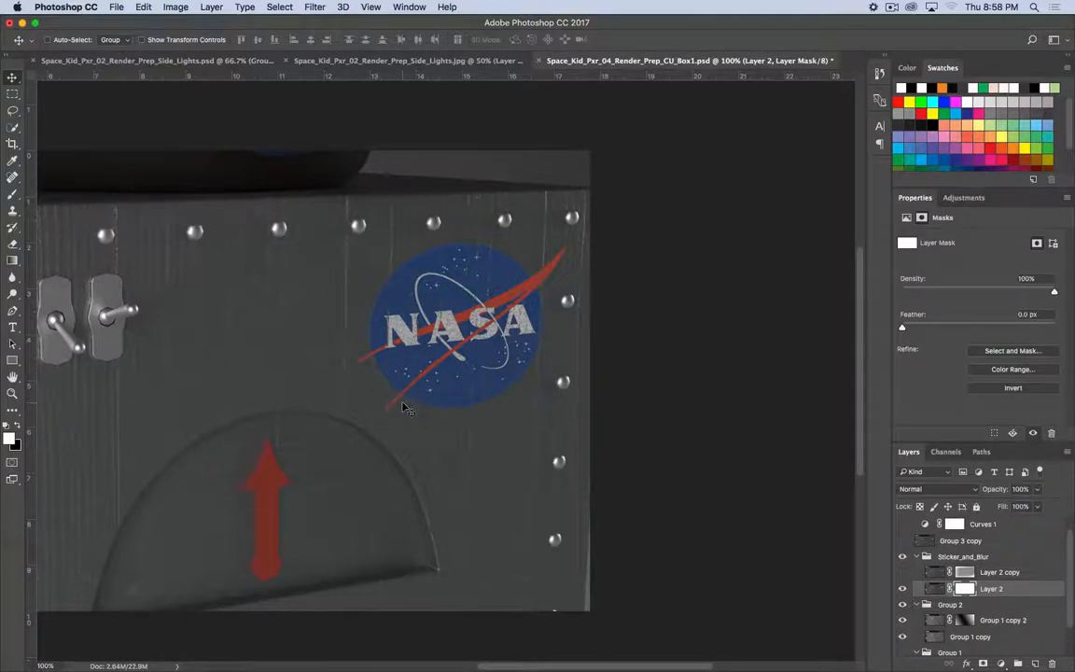
- Choose the Brush tool with the irregular, rough-edged 32 px preset tip for painting on Layer 2's mask
{"action": "key", "text": "b"}
{"action": "key", "text": "bracketleft"}
{"action": "key", "text": "bracketleft"}
{"action": "key", "text": "bracketleft"}
{"action": "key", "text": "bracketleft"}
{"action": "key", "text": "bracketleft"}
{"action": "key", "text": "bracketleft"}
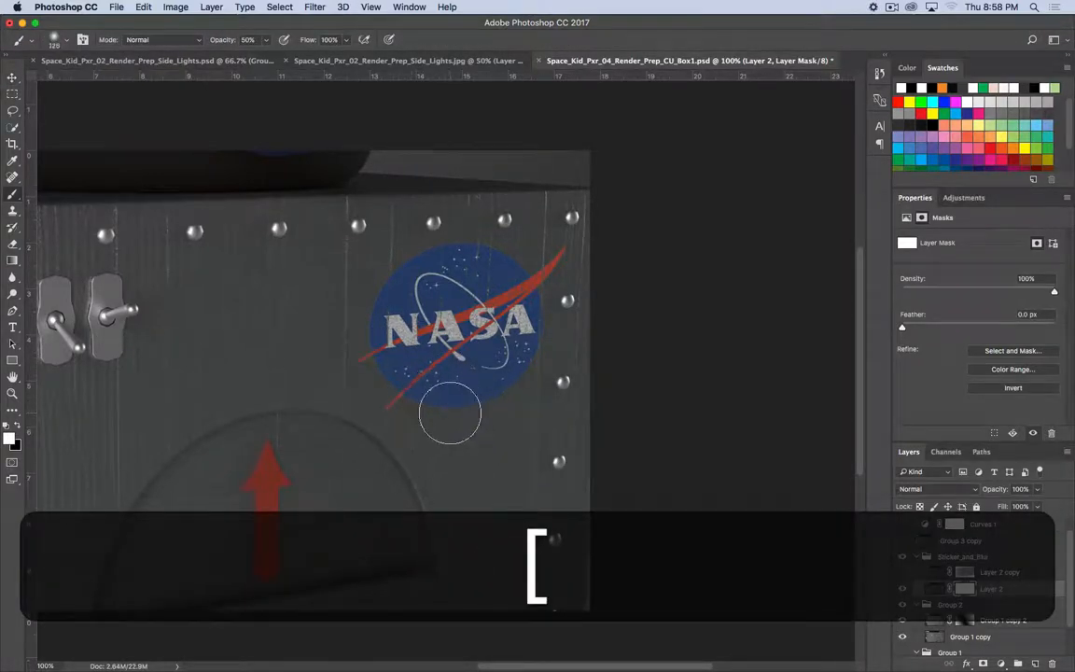
{"action": "right_click", "coordinate": [450, 413]}
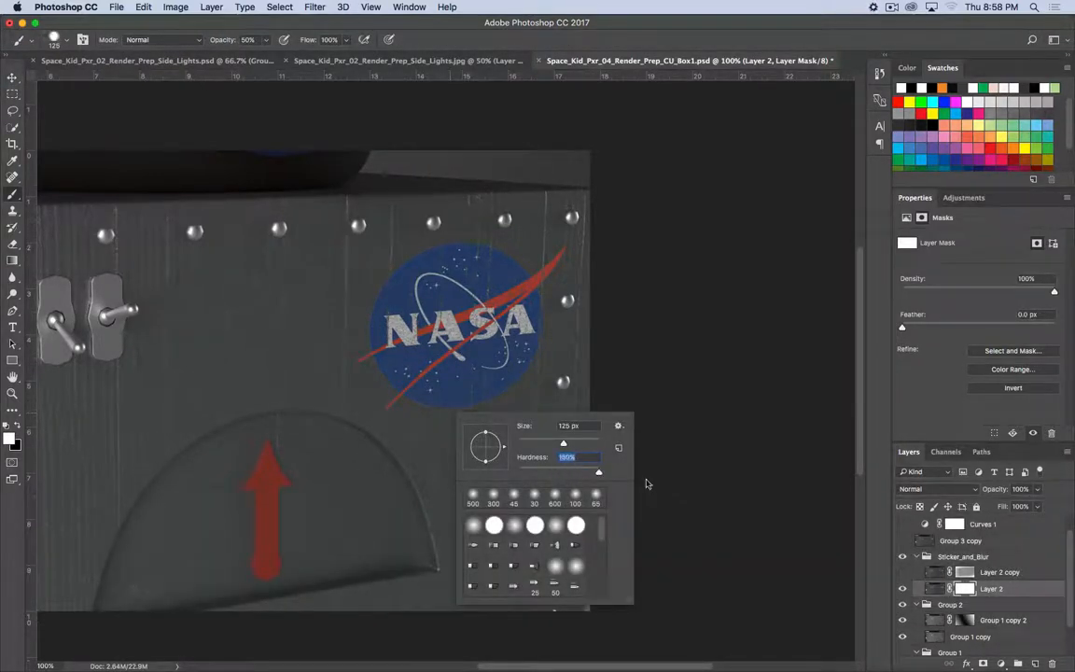
{"action": "scroll", "coordinate": [531, 535], "scroll_direction": "down", "scroll_amount": 3}
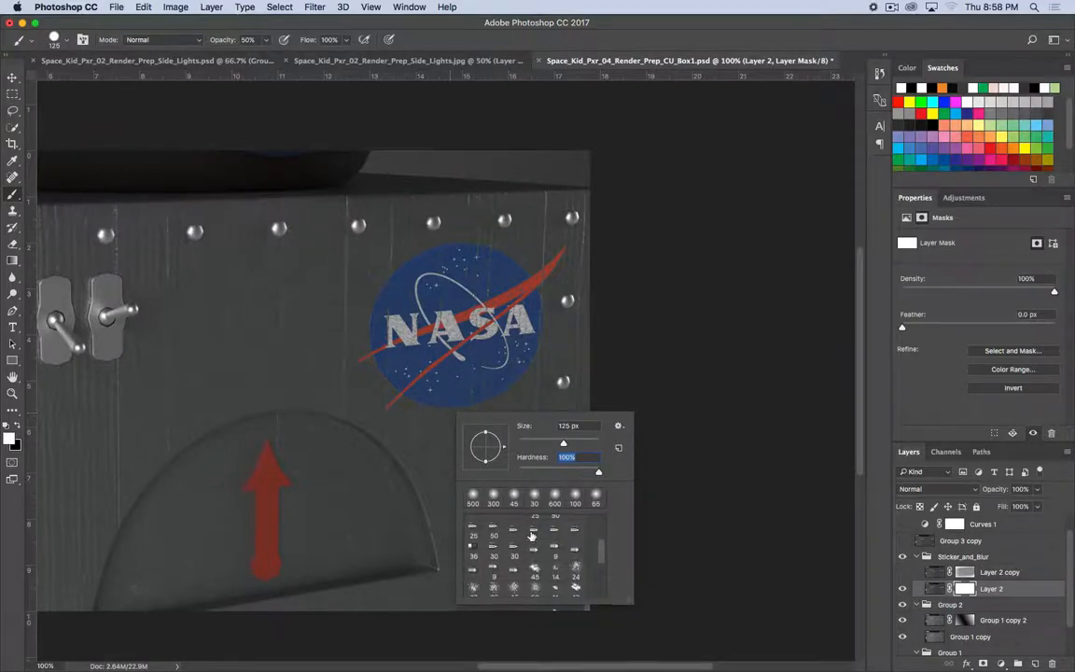
{"action": "scroll", "coordinate": [531, 534], "scroll_direction": "down", "scroll_amount": 3}
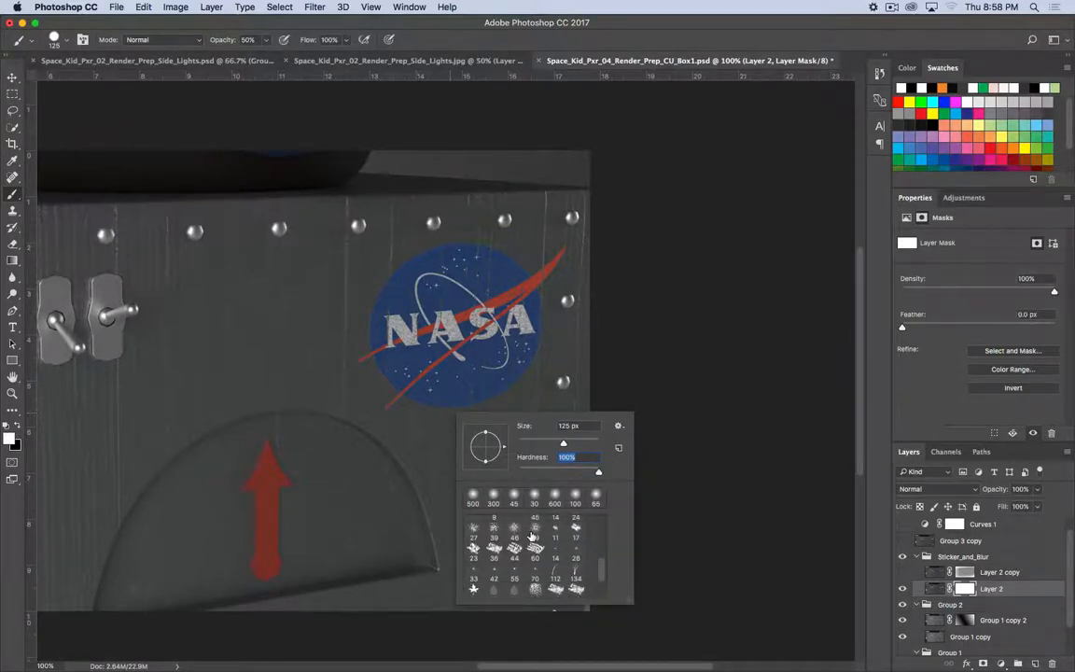
{"action": "scroll", "coordinate": [522, 550], "scroll_direction": "down", "scroll_amount": 3}
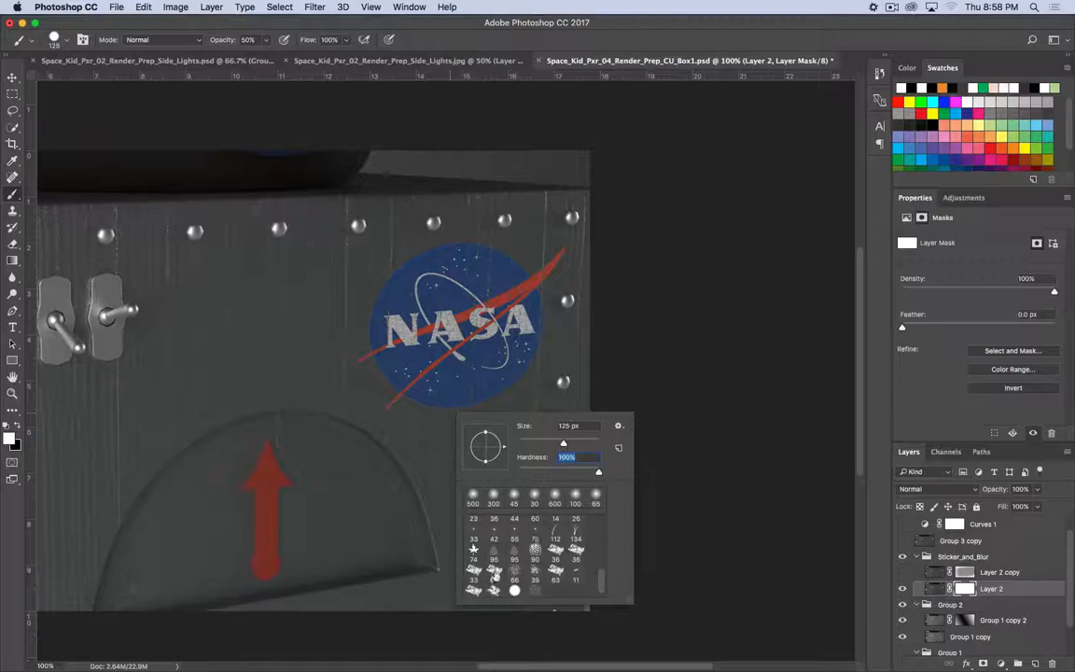
{"action": "left_click", "coordinate": [494, 590]}
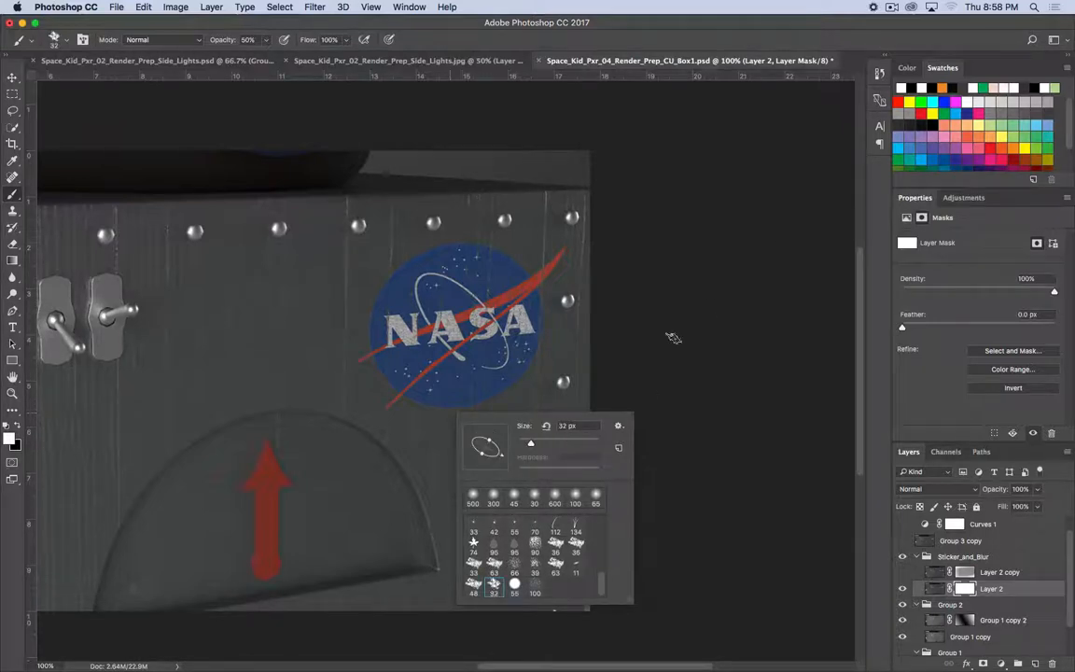
{"action": "left_click", "coordinate": [508, 402]}
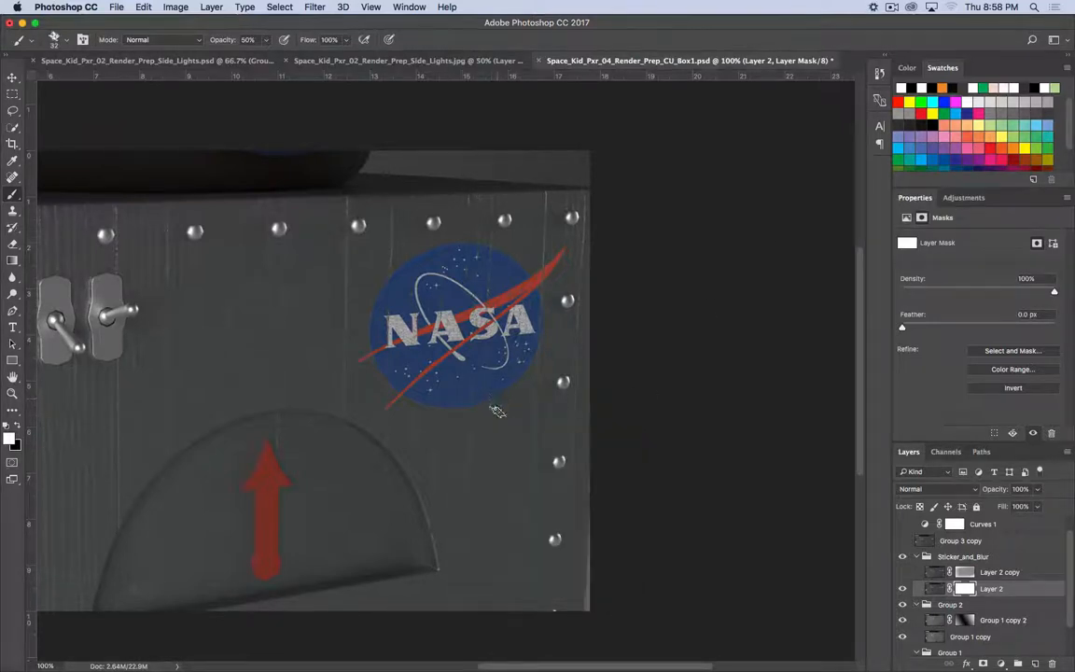
- Wear away the NASA logo's outer edge by dabbing black on Layer 2's mask with the rough brush at 40 px and 50% opacity
{"action": "key", "text": "super+equal"}
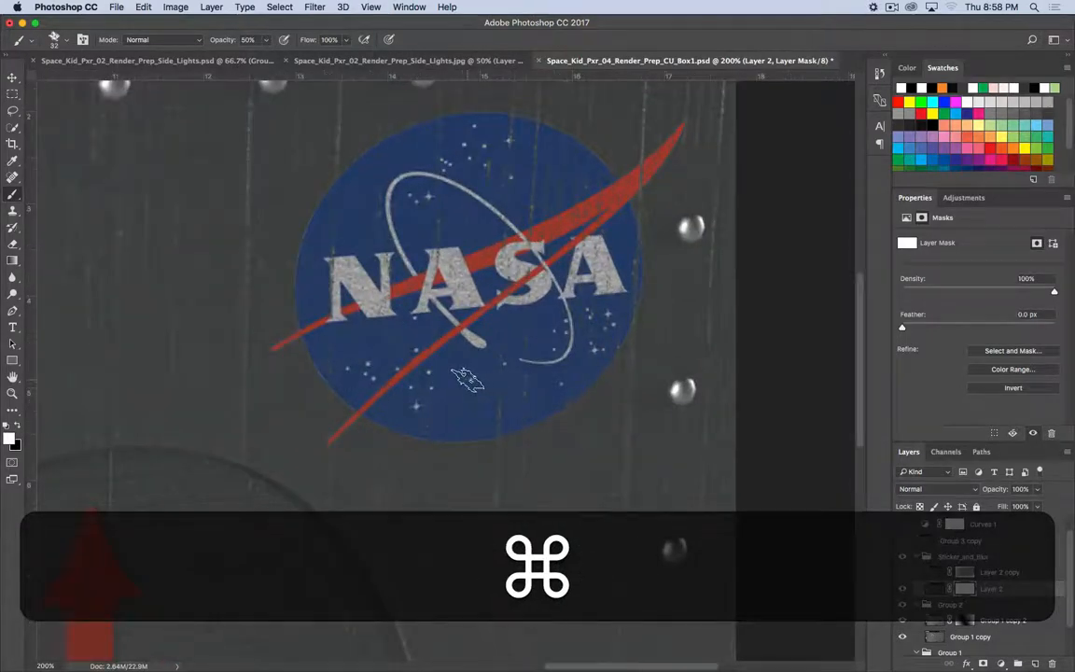
{"action": "key", "text": "x"}
{"action": "key", "text": "bracketright"}
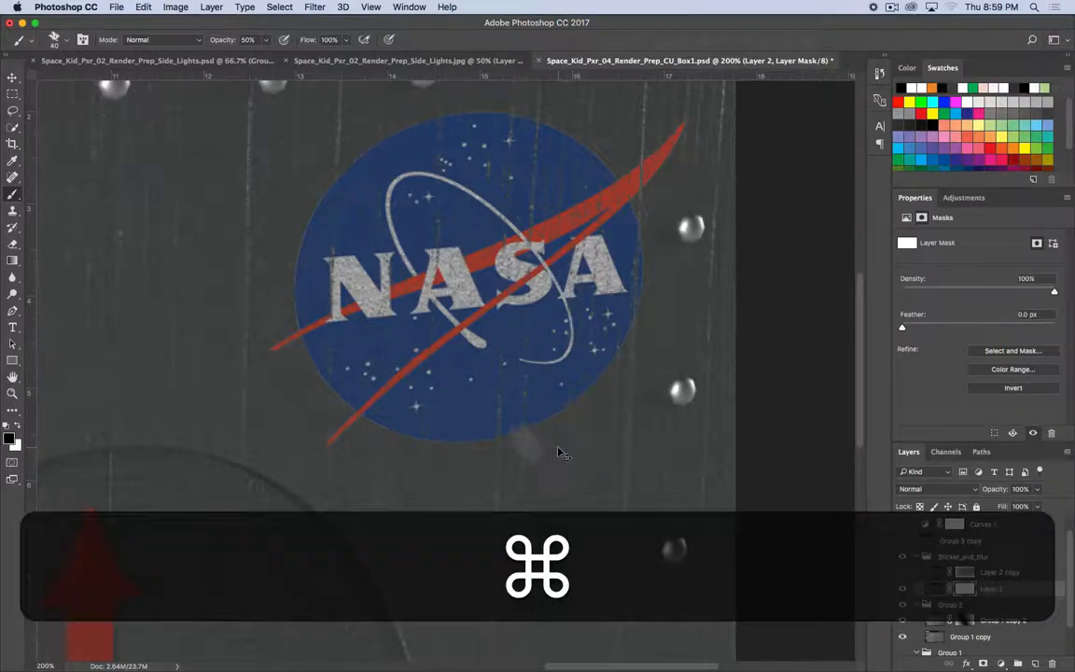
{"action": "key", "text": "super+z"}
{"action": "mouse_move", "coordinate": [521, 429]}
{"action": "left_mouse_down"}
{"action": "mouse_move", "coordinate": [531, 435]}
{"action": "mouse_move", "coordinate": [586, 392]}
{"action": "mouse_move", "coordinate": [620, 342]}
{"action": "mouse_move", "coordinate": [633, 346]}
{"action": "left_mouse_up"}
{"action": "key", "text": "super+z"}
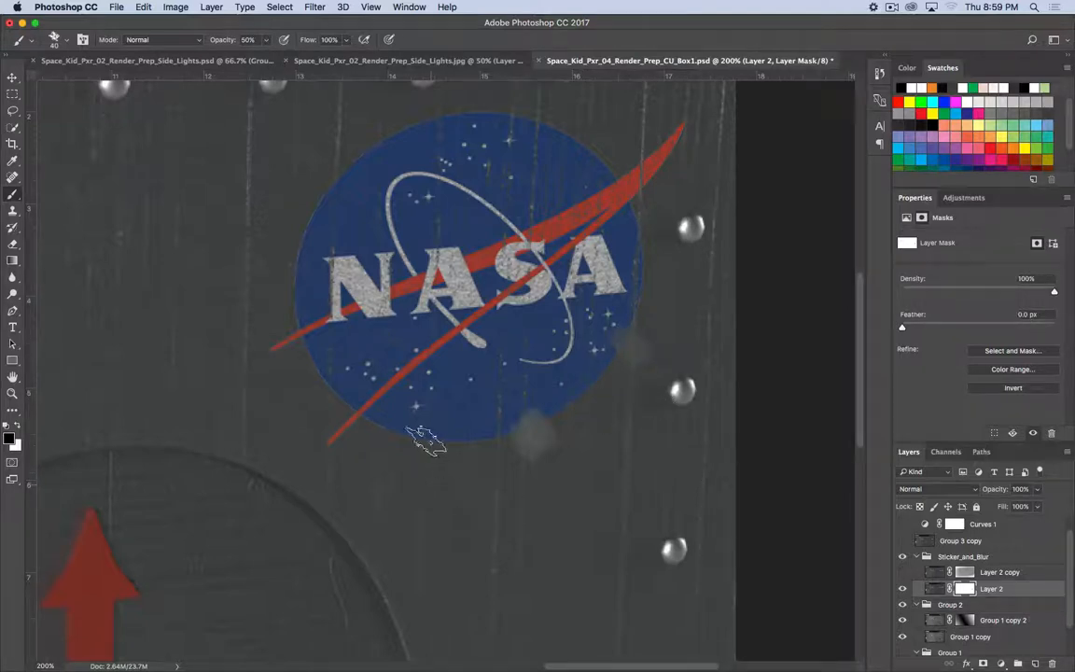
{"action": "left_click", "coordinate": [424, 445]}
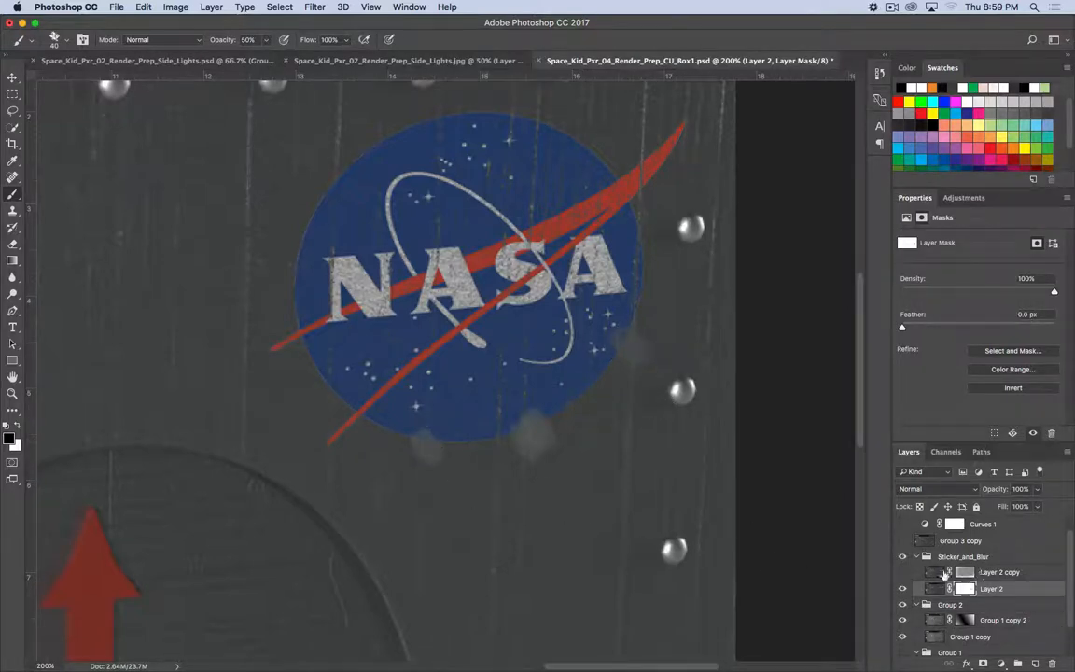
{"action": "scroll", "coordinate": [1026, 590], "scroll_direction": "up", "scroll_amount": 1}
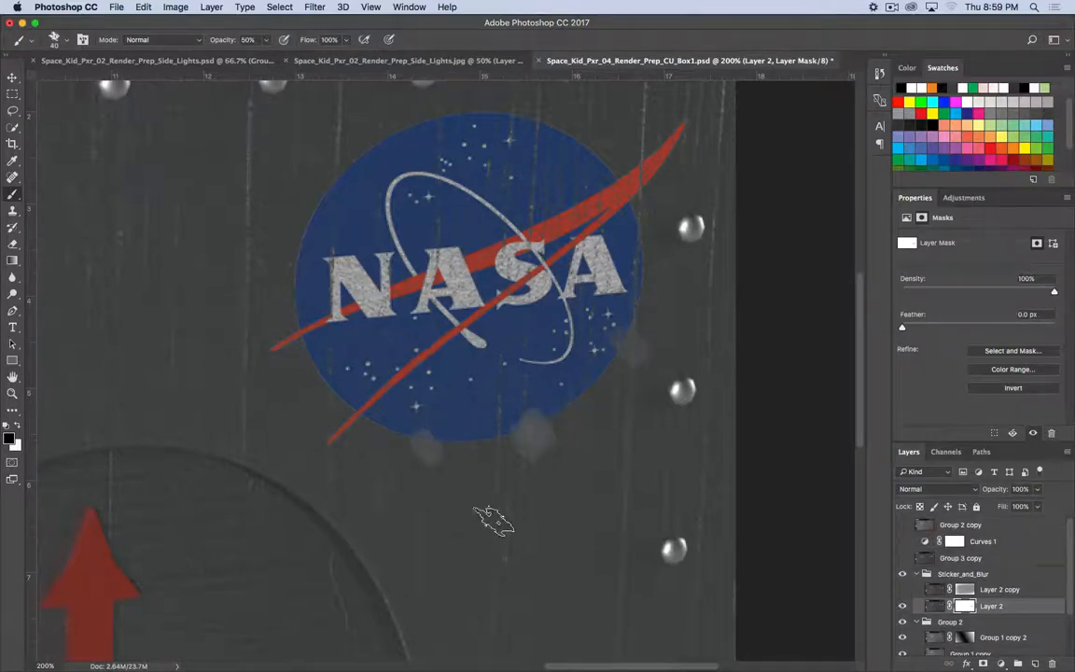
{"action": "left_click", "coordinate": [539, 426]}
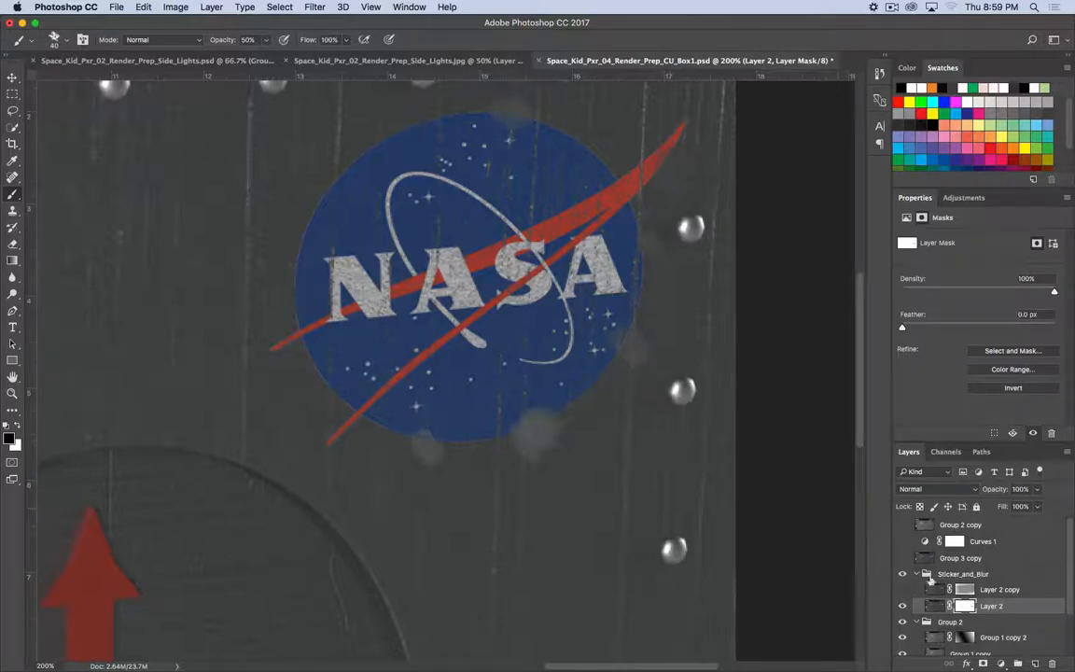
- Switch to the Space_Kid_Pxr_02_Render_Prep_Side_Lights.jpg document
{"action": "scroll", "coordinate": [979, 578], "scroll_direction": "down", "scroll_amount": 3}
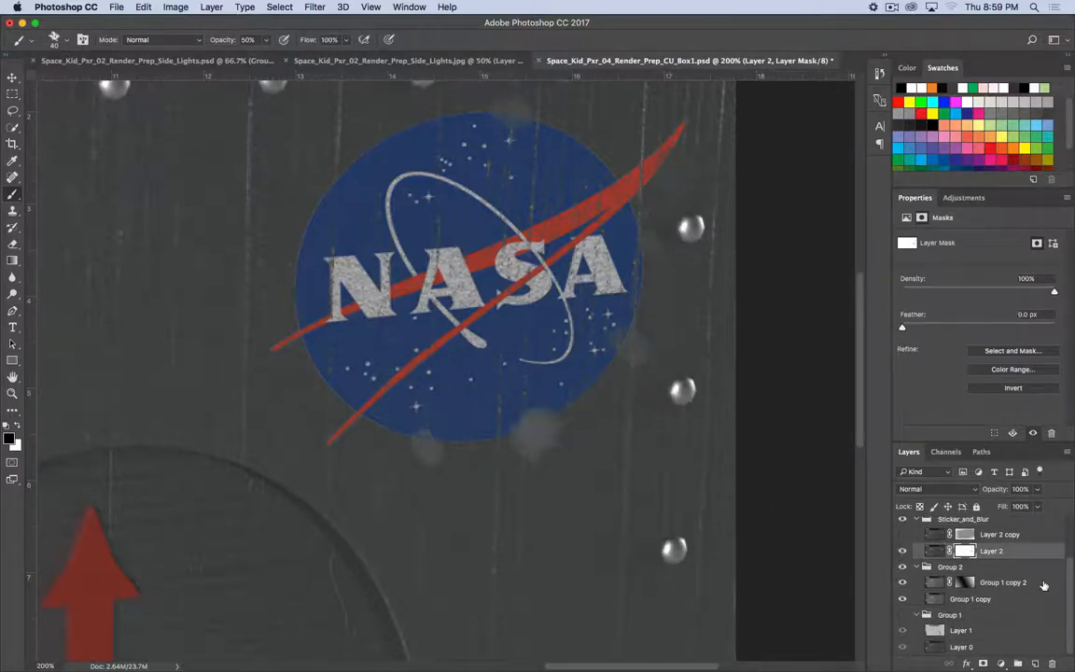
{"action": "key", "text": "super"}
{"action": "key", "text": "super+Tab"}
{"action": "key", "text": "shift+super+Tab"}
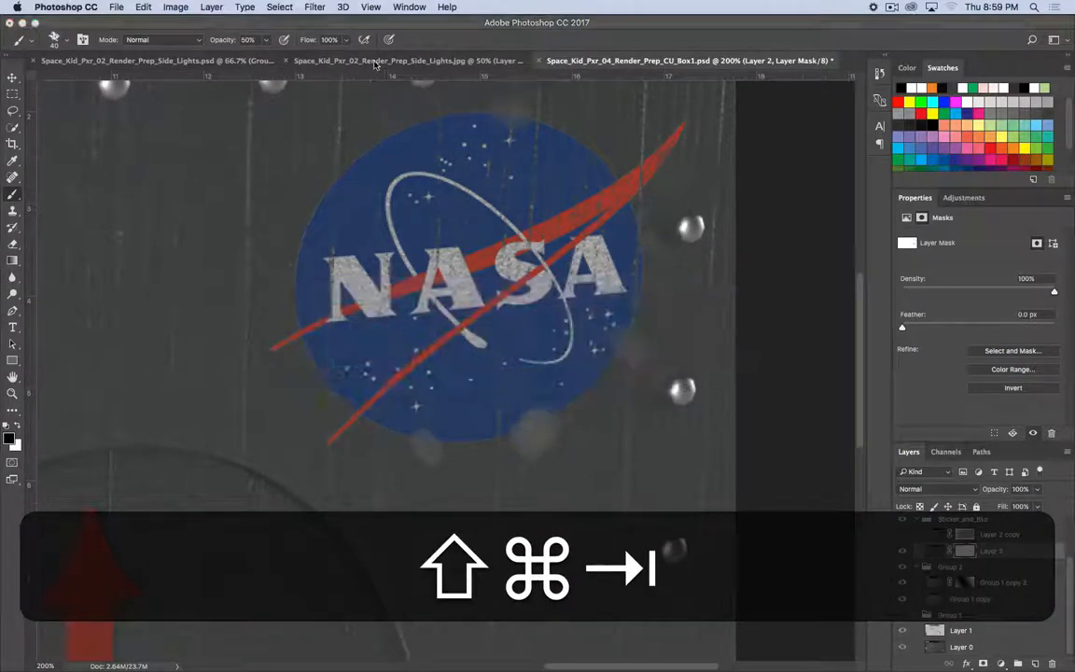
{"action": "left_click", "coordinate": [376, 62]}
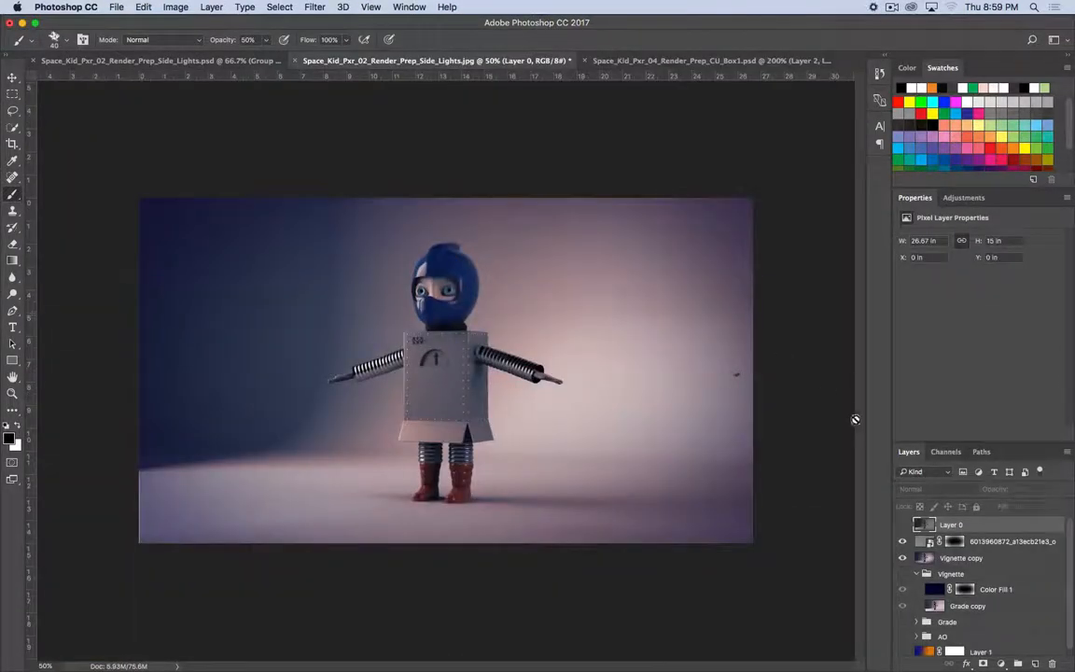